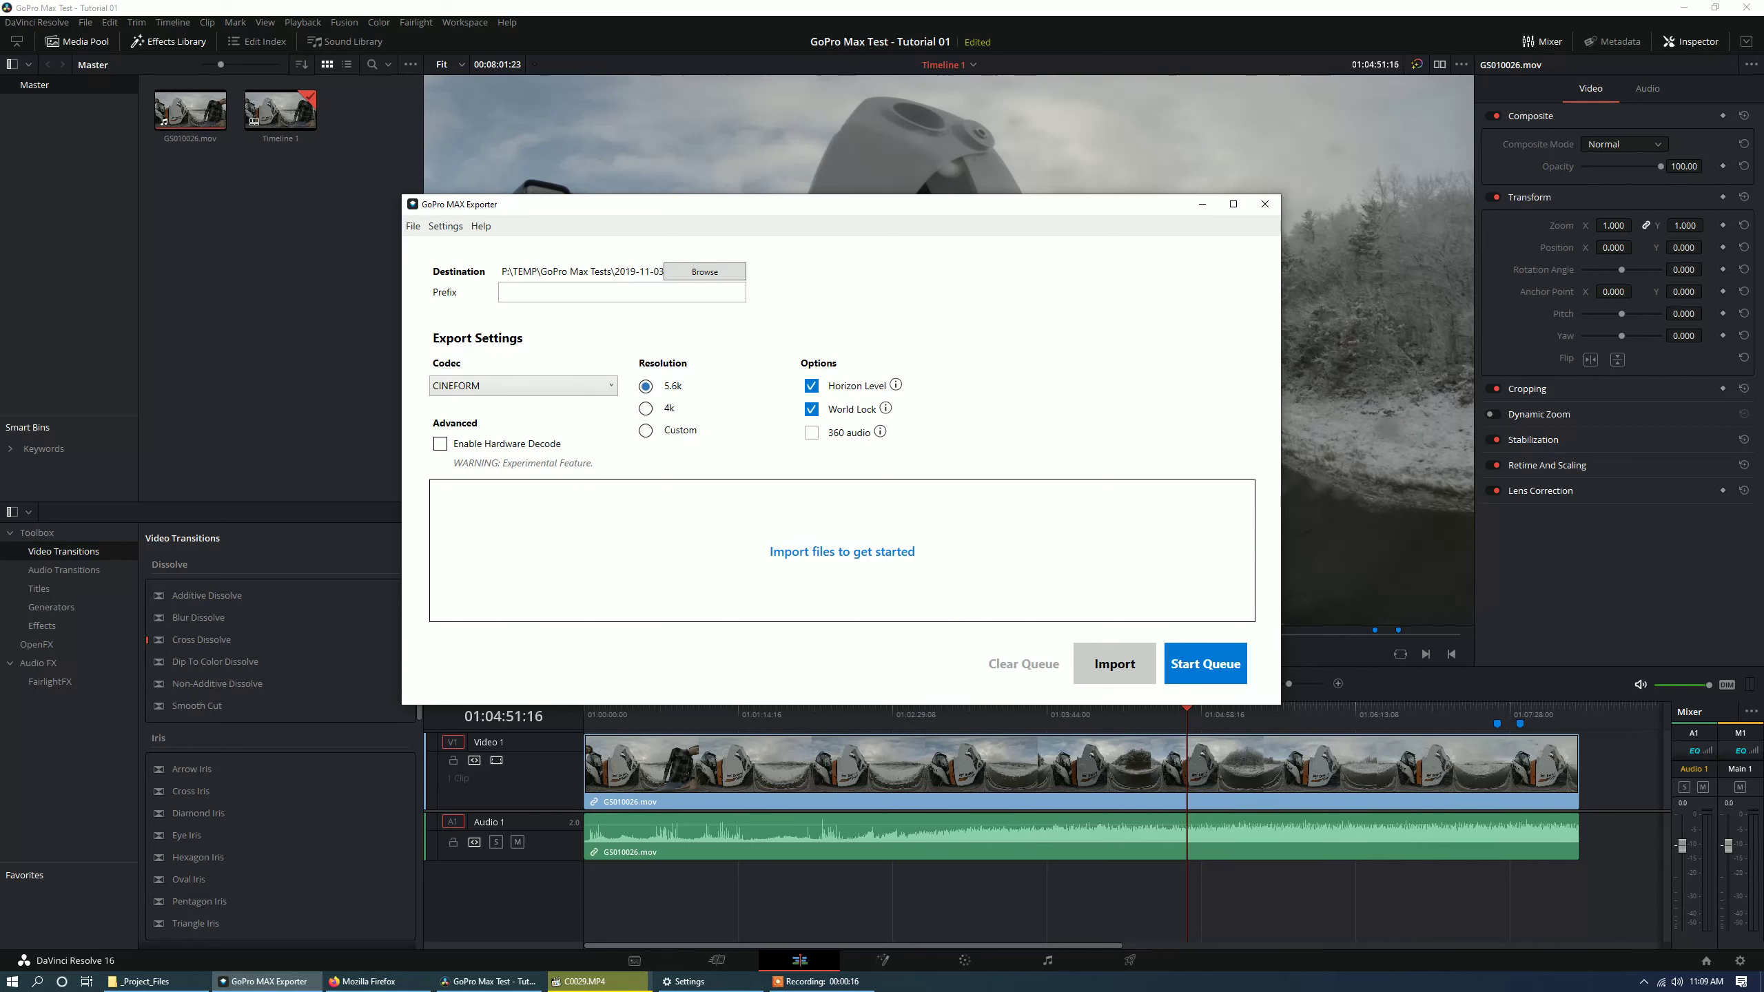
Choose CINEFORM as the export codec, keeping the 5.6k resolution.
left_click(523, 386)
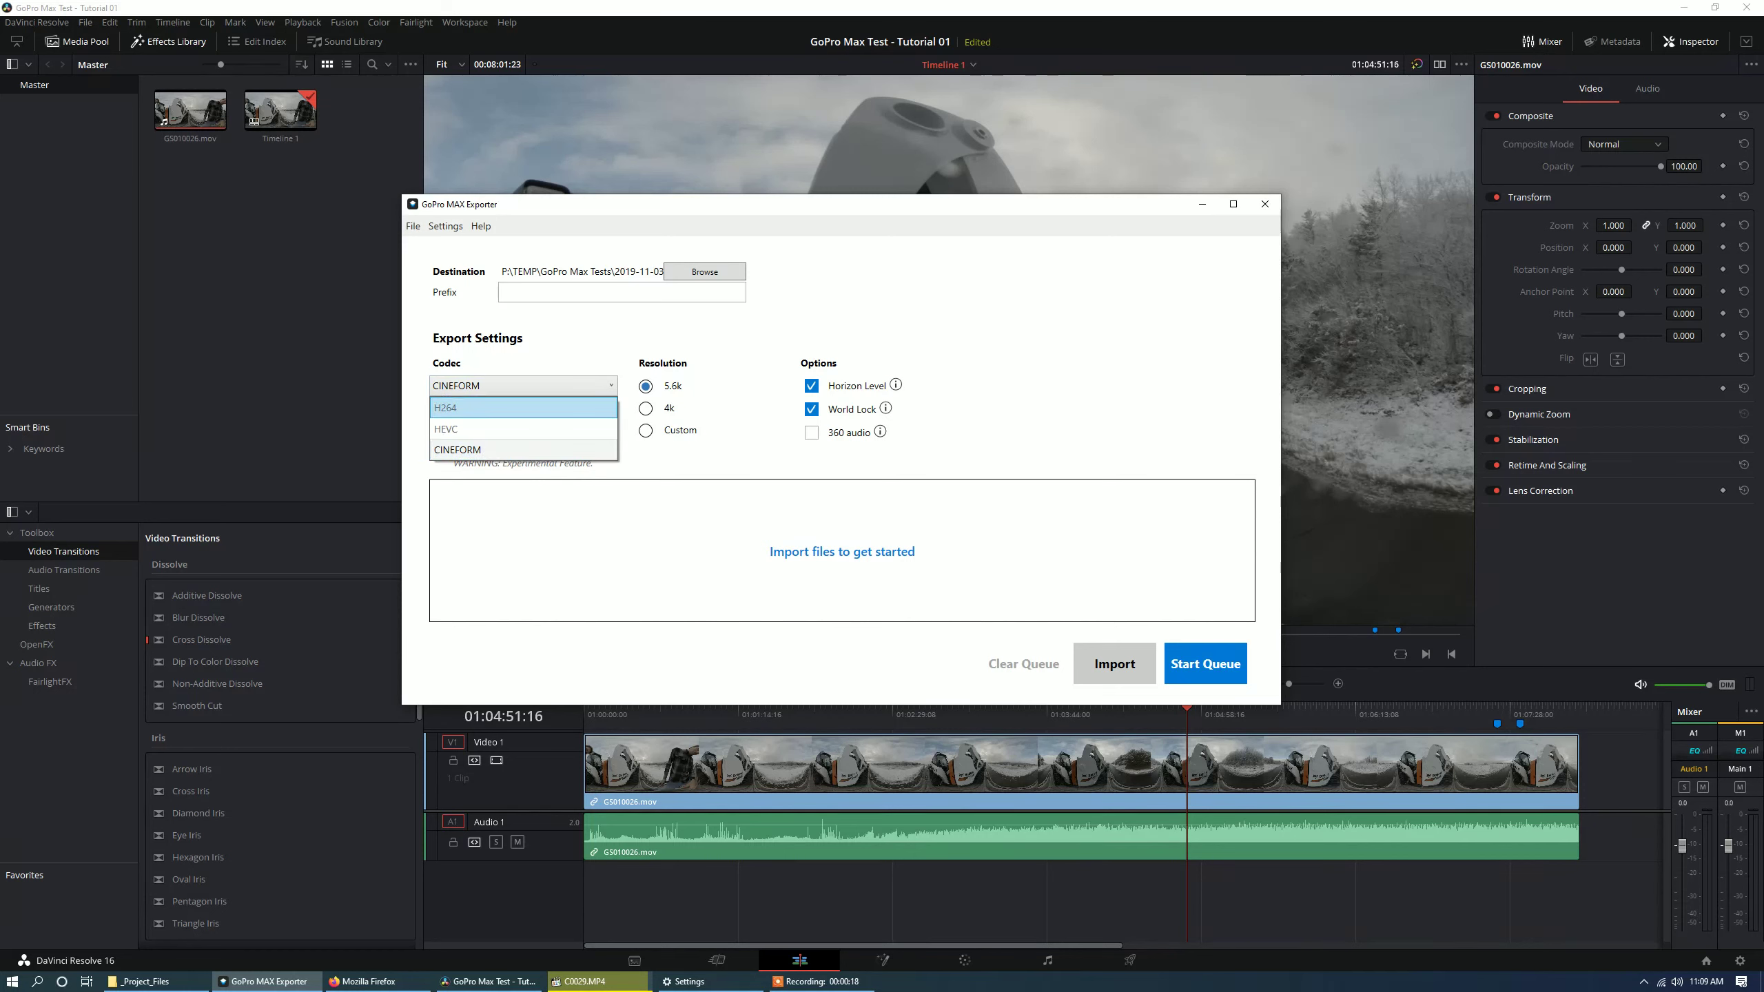
left_click(524, 449)
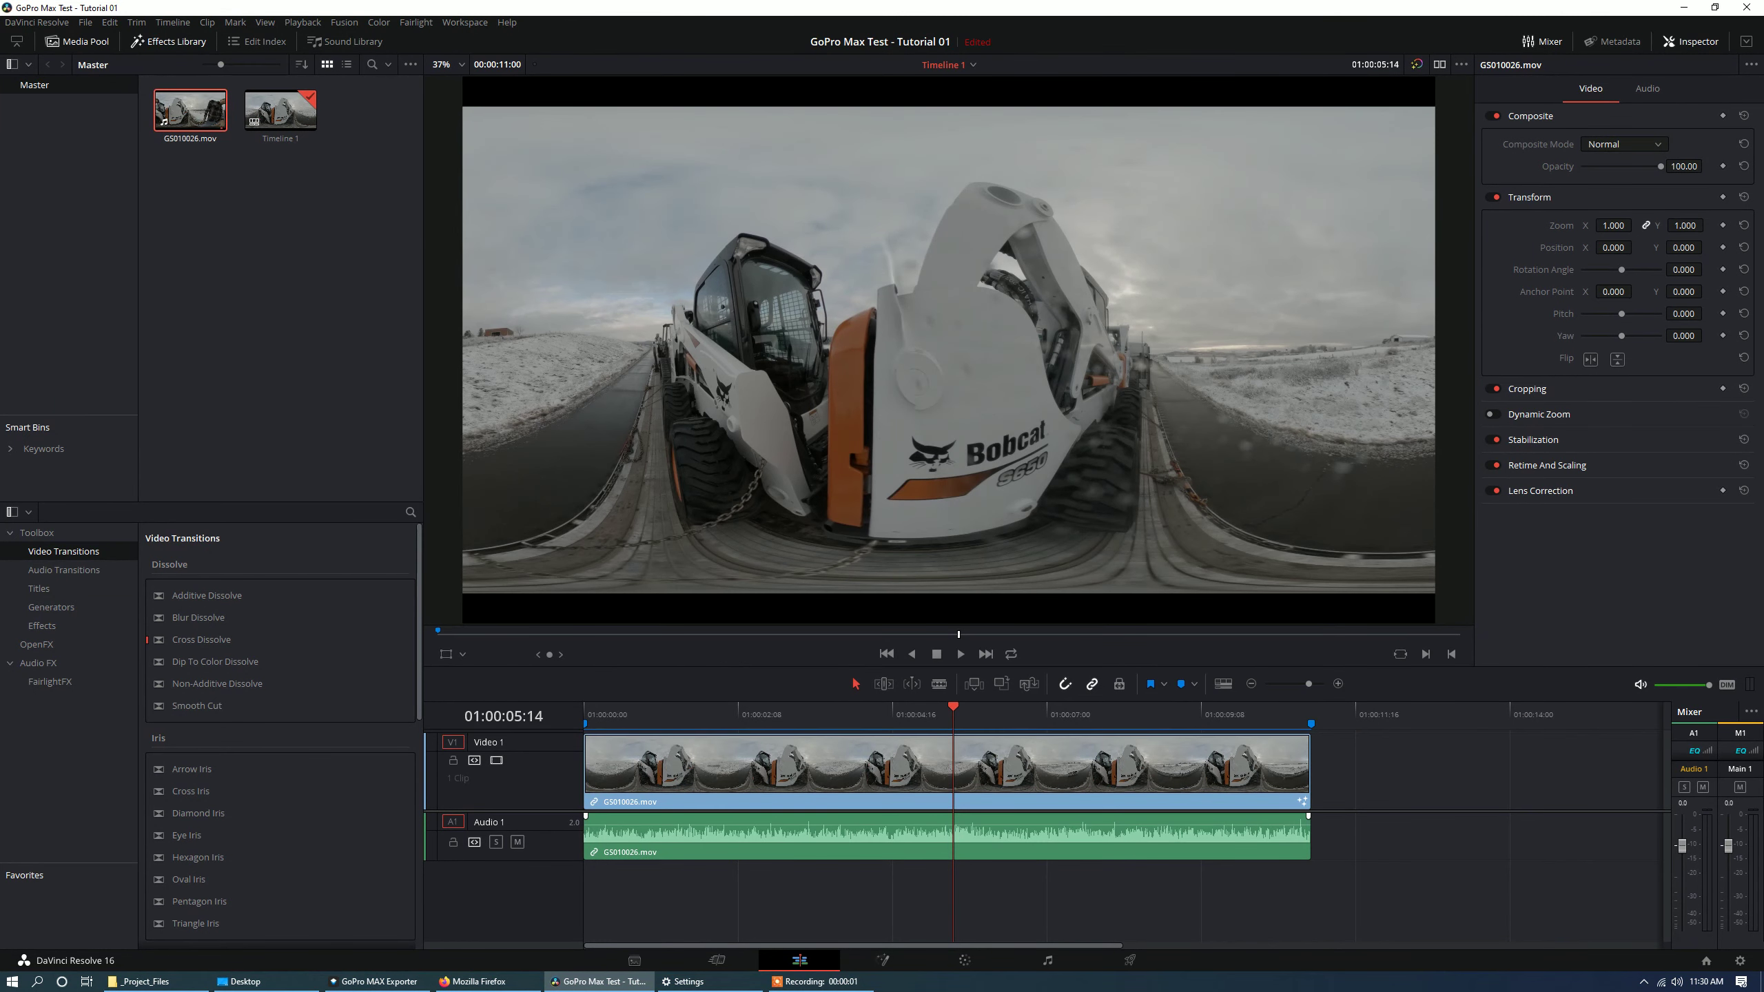
Switch to DaVinci Resolve, open the timeline clip on the Fusion page, and add a Shape 3D node to the composition.
key("shift+5")
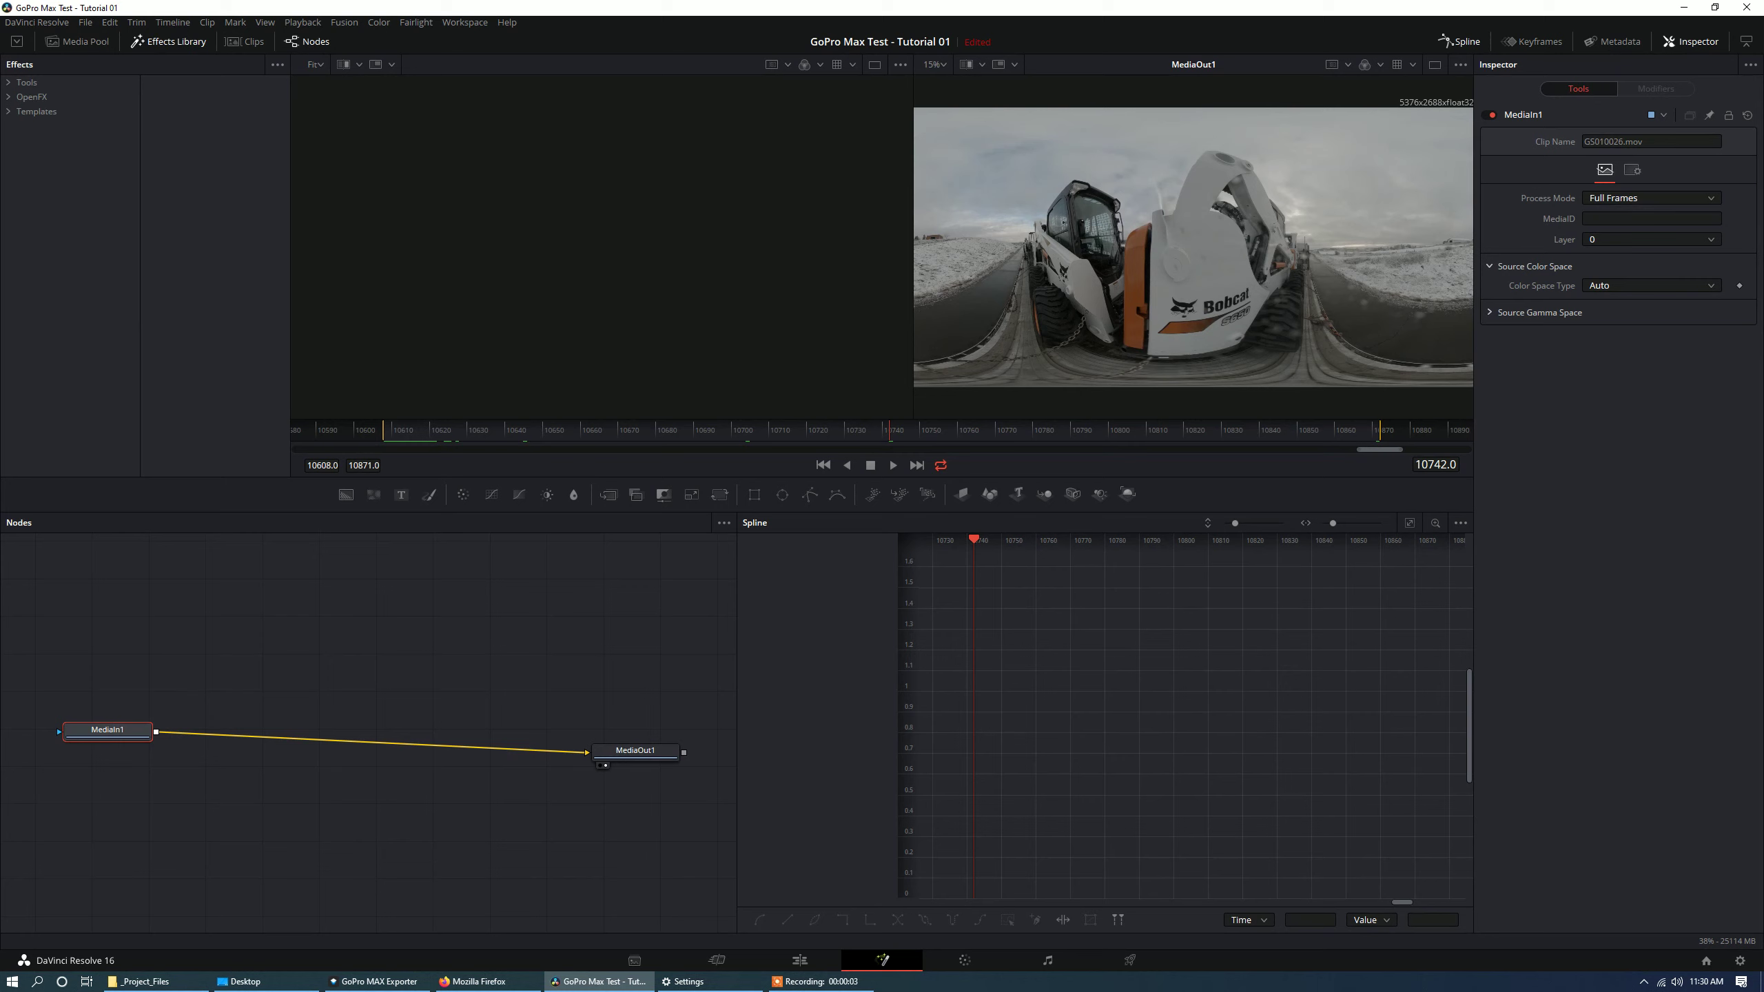
right_click(387, 588)
mouse_move(445, 595)
mouse_move(595, 486)
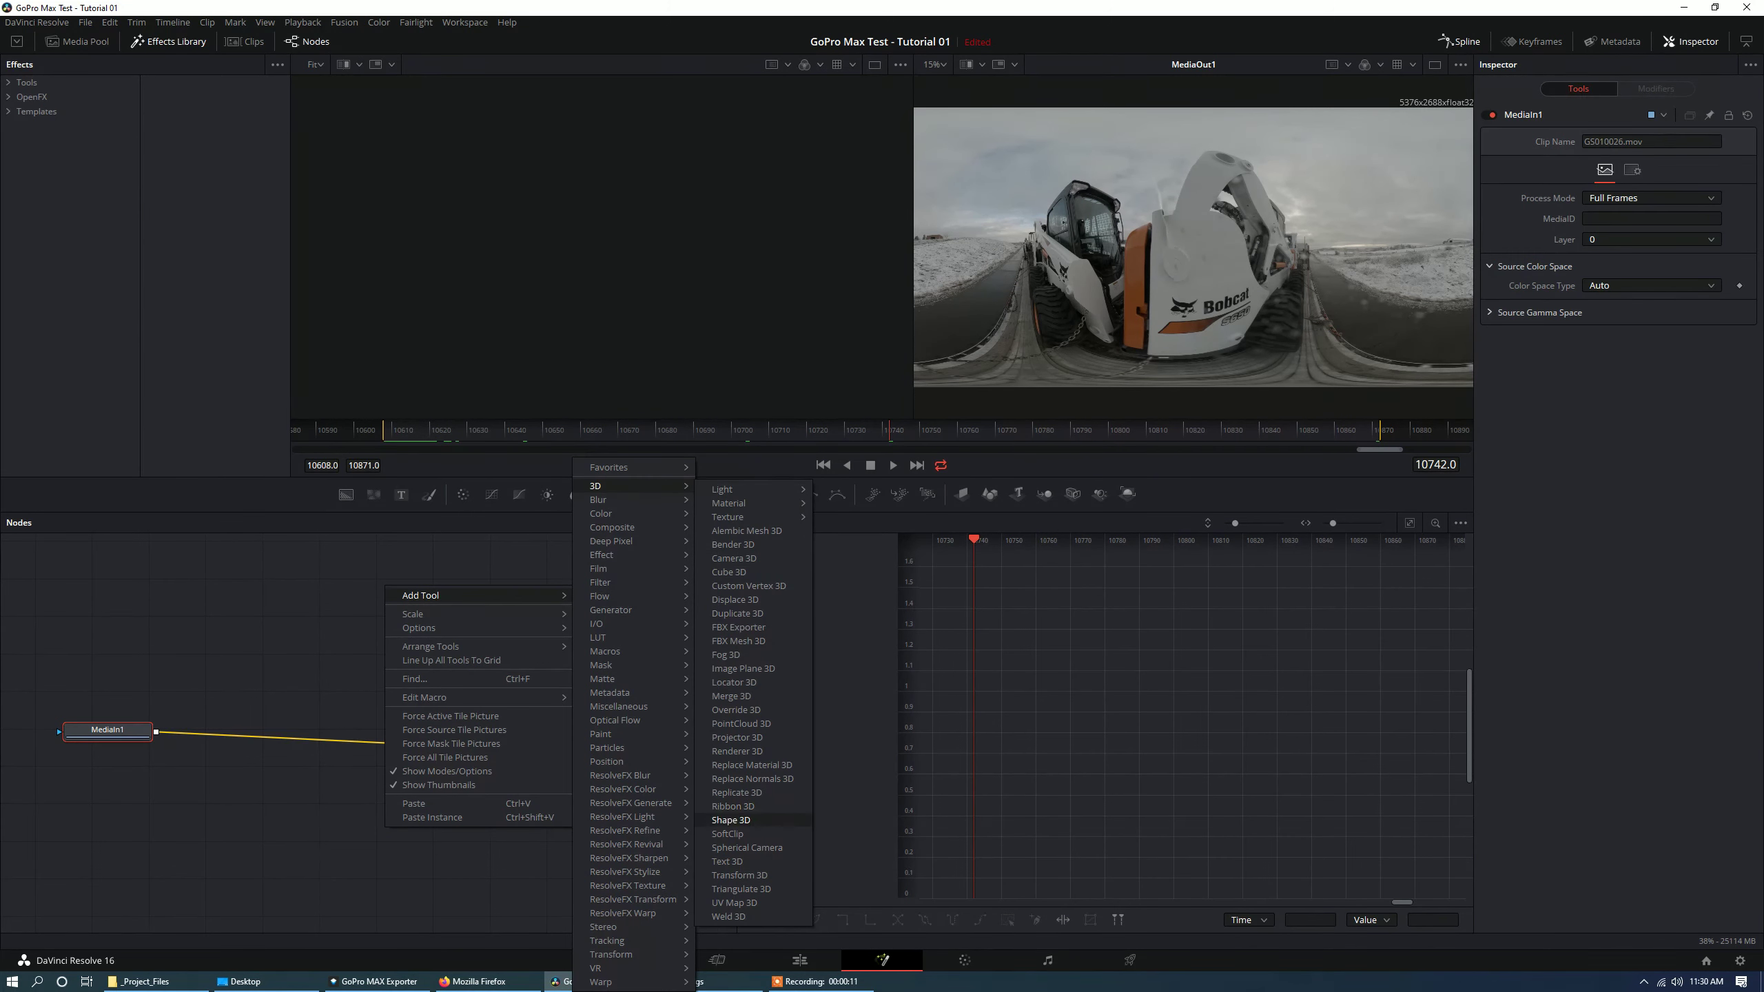
left_click(730, 821)
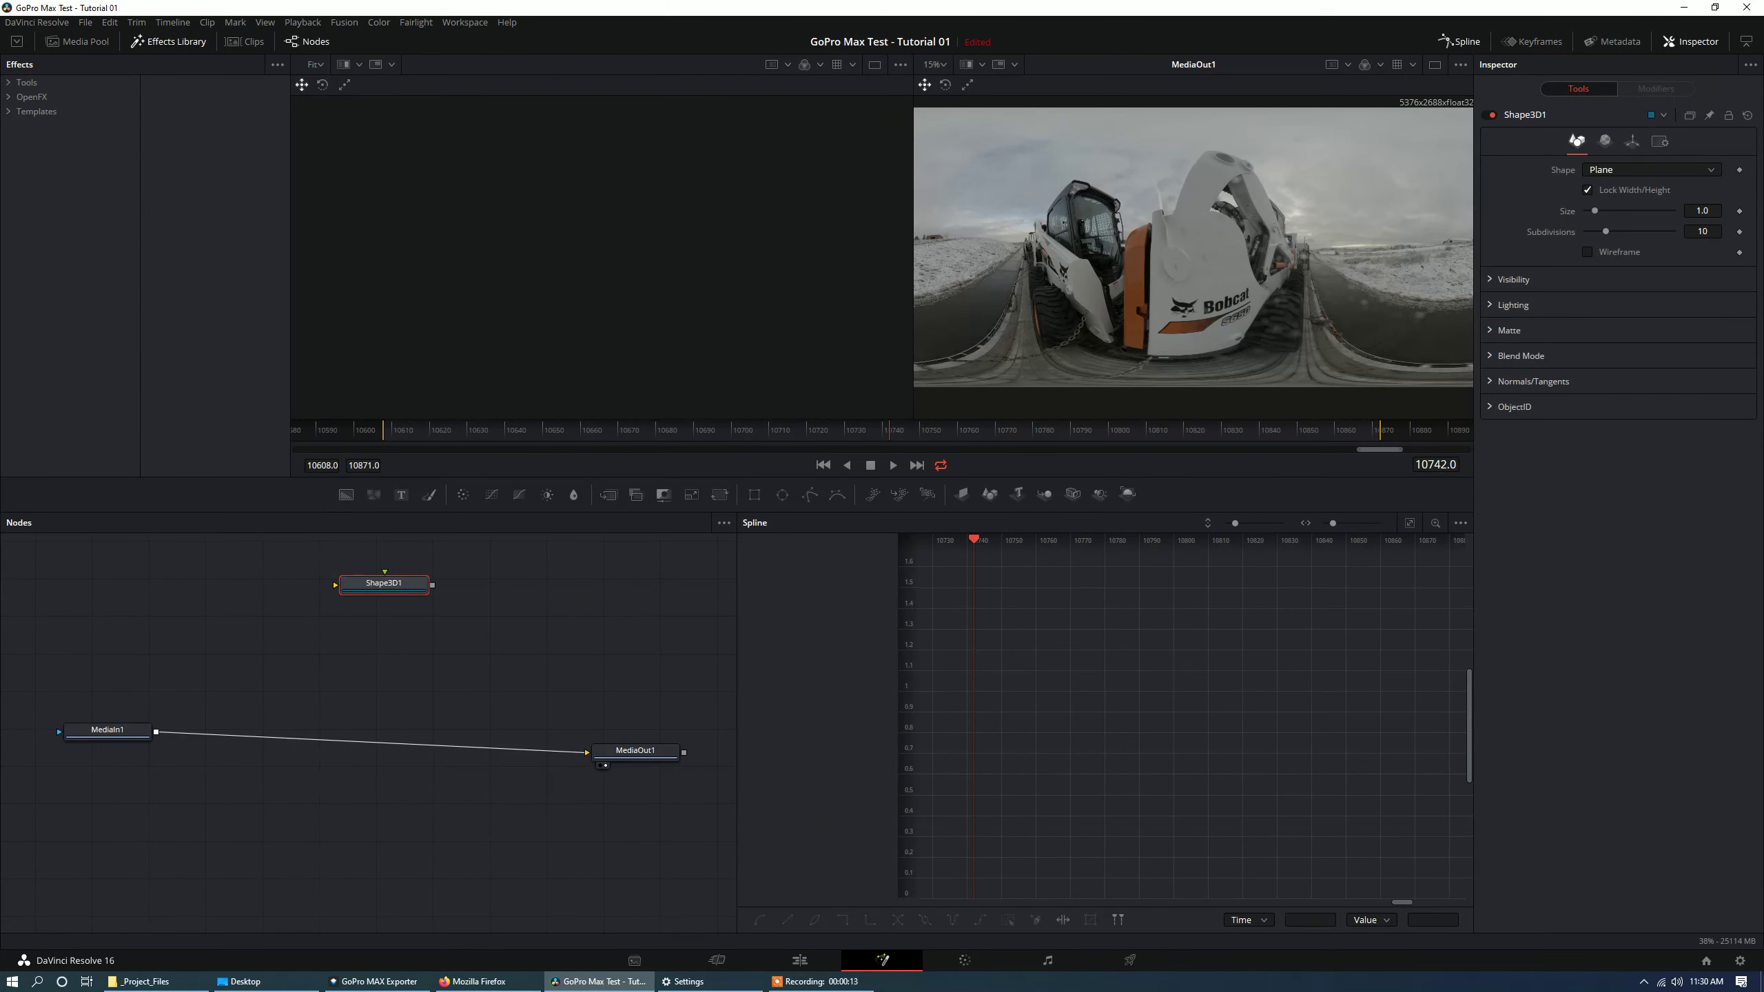
Change the 3D shape to a sphere and set its base and height subdivisions to 128 each.
left_click(1650, 170)
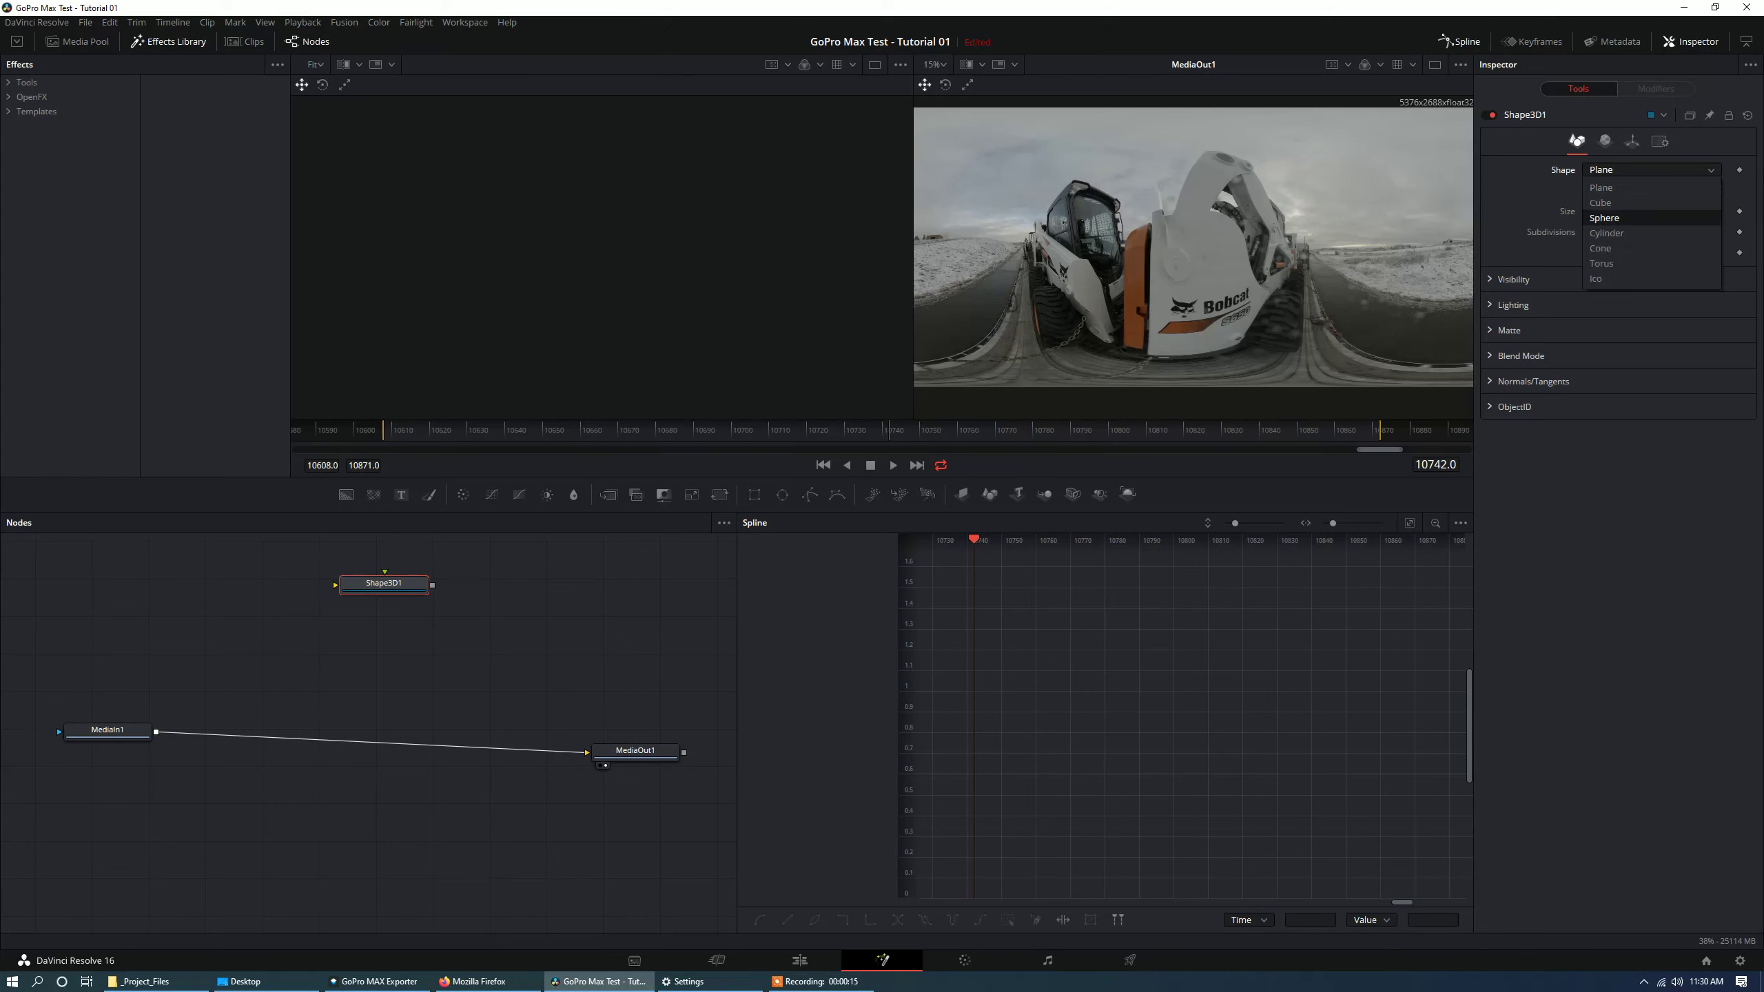
left_click(1618, 212)
double_click(1703, 211)
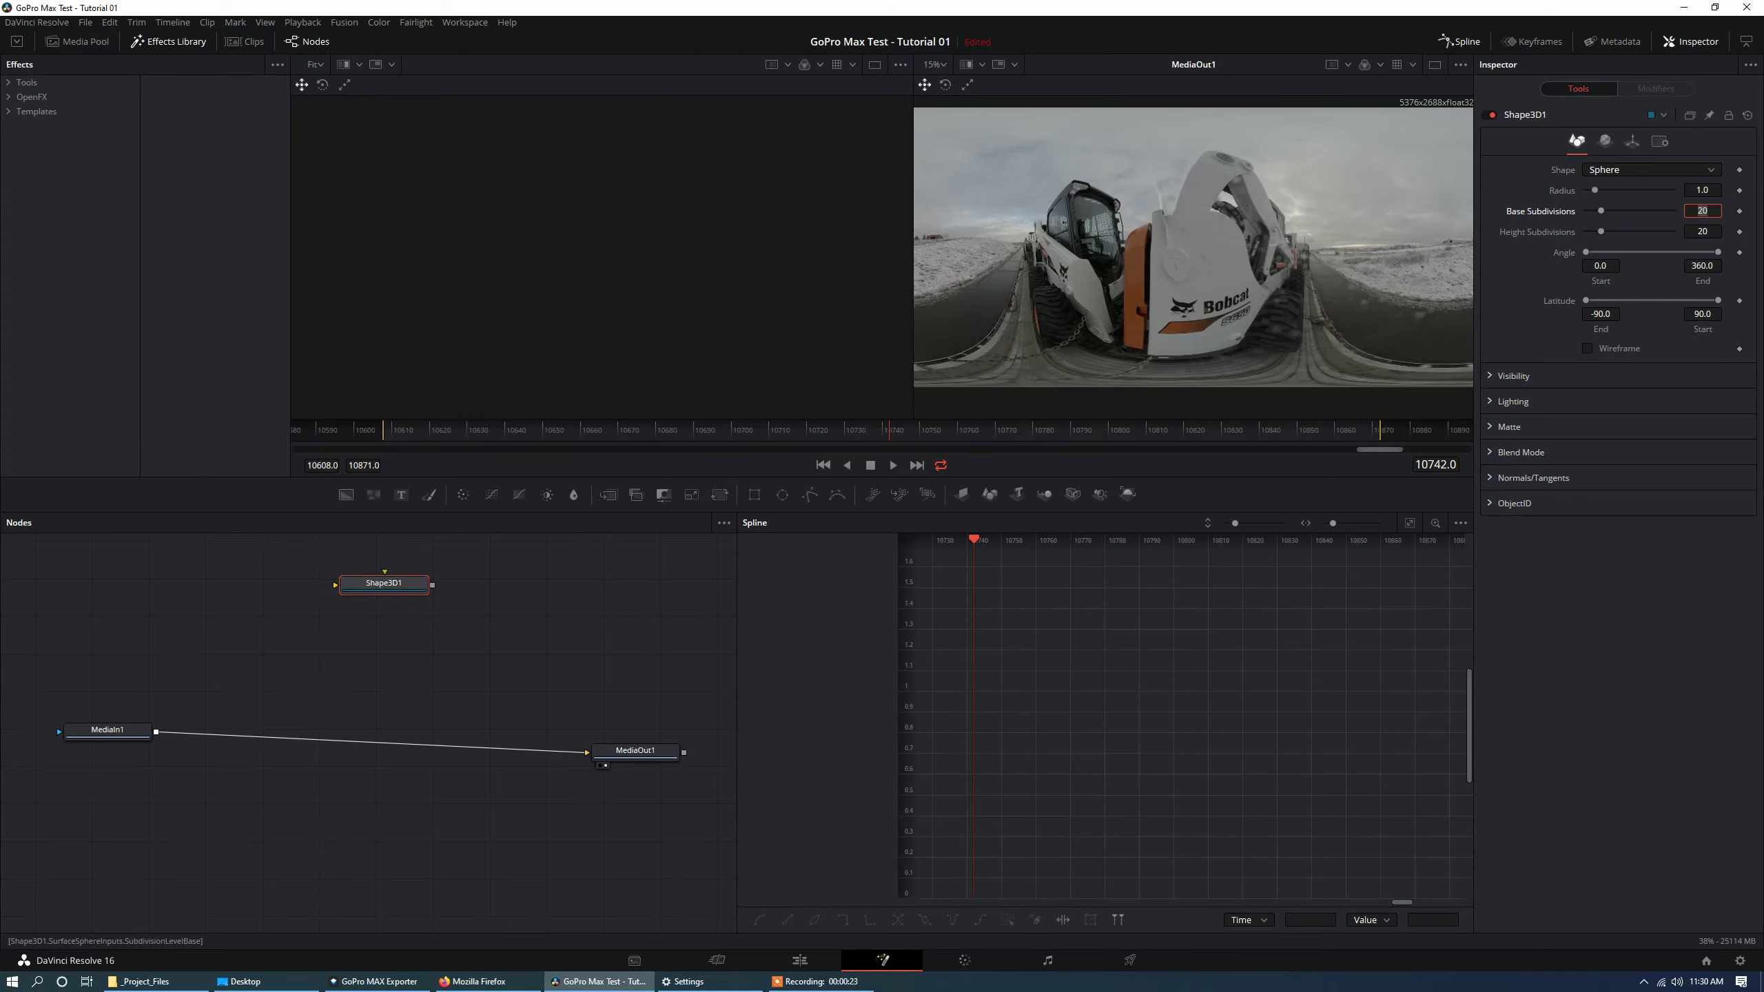
type("128")
key("Tab")
type("128")
key("Tab")
Add a Camera 3D node below the sphere's node.
right_click(329, 634)
mouse_move(417, 640)
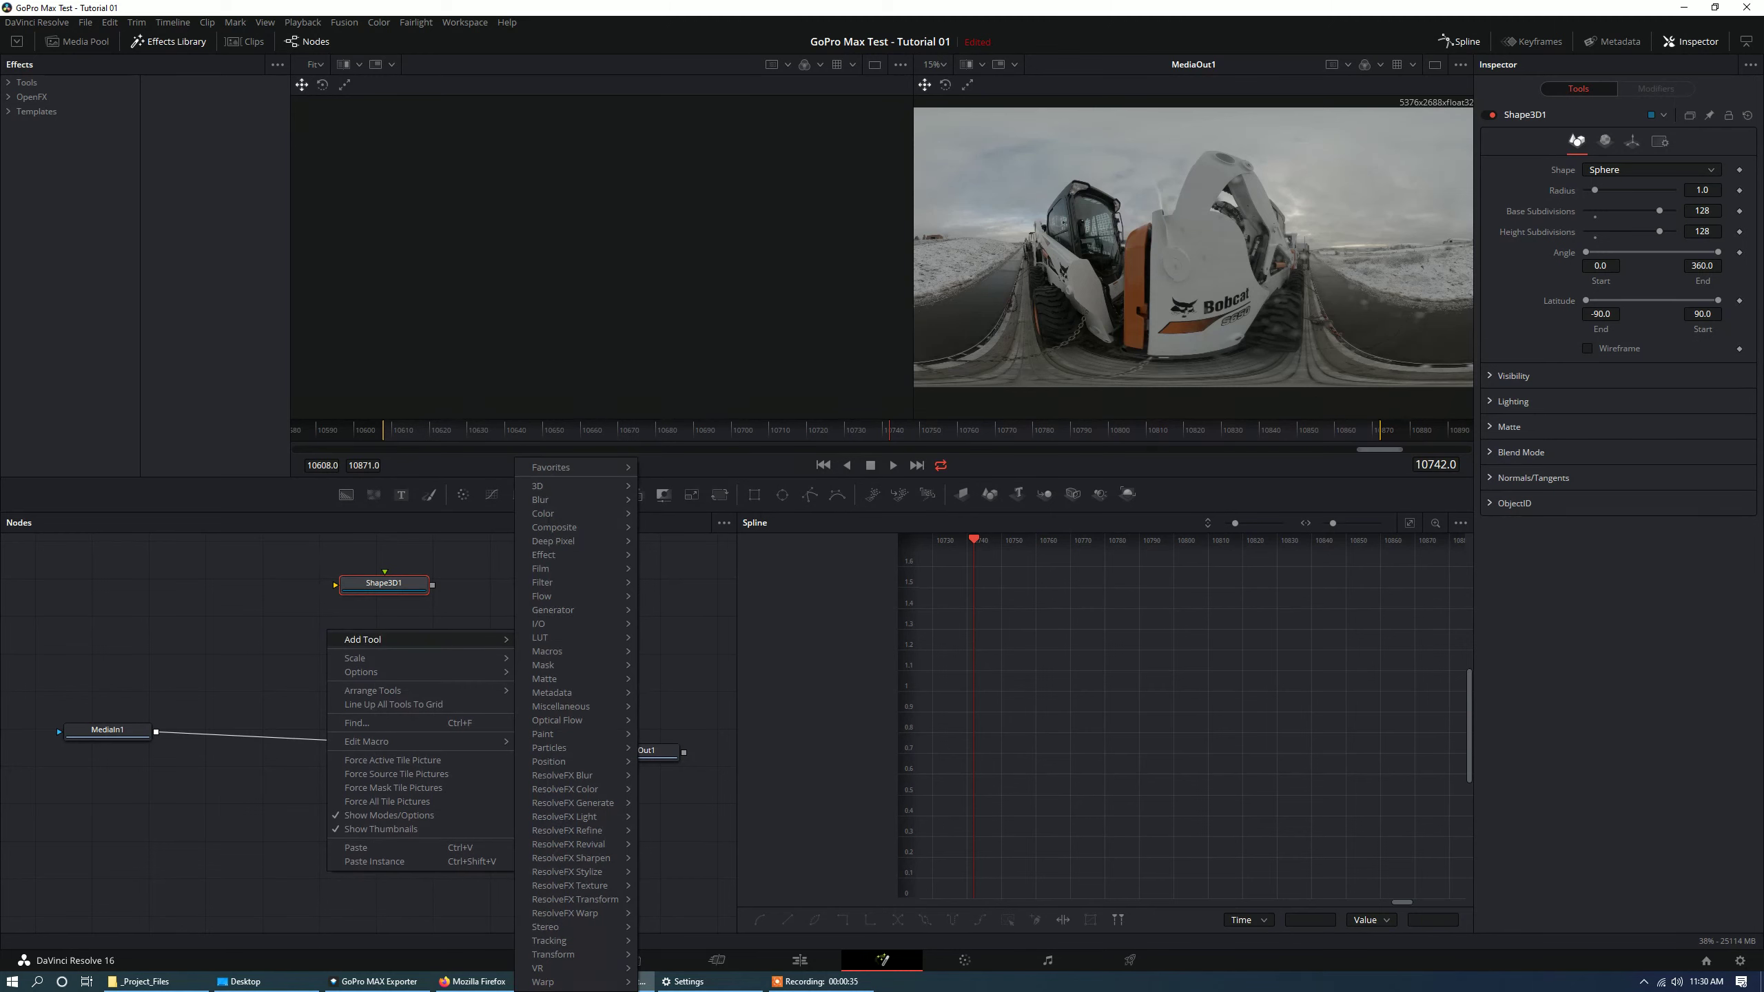
mouse_move(549, 486)
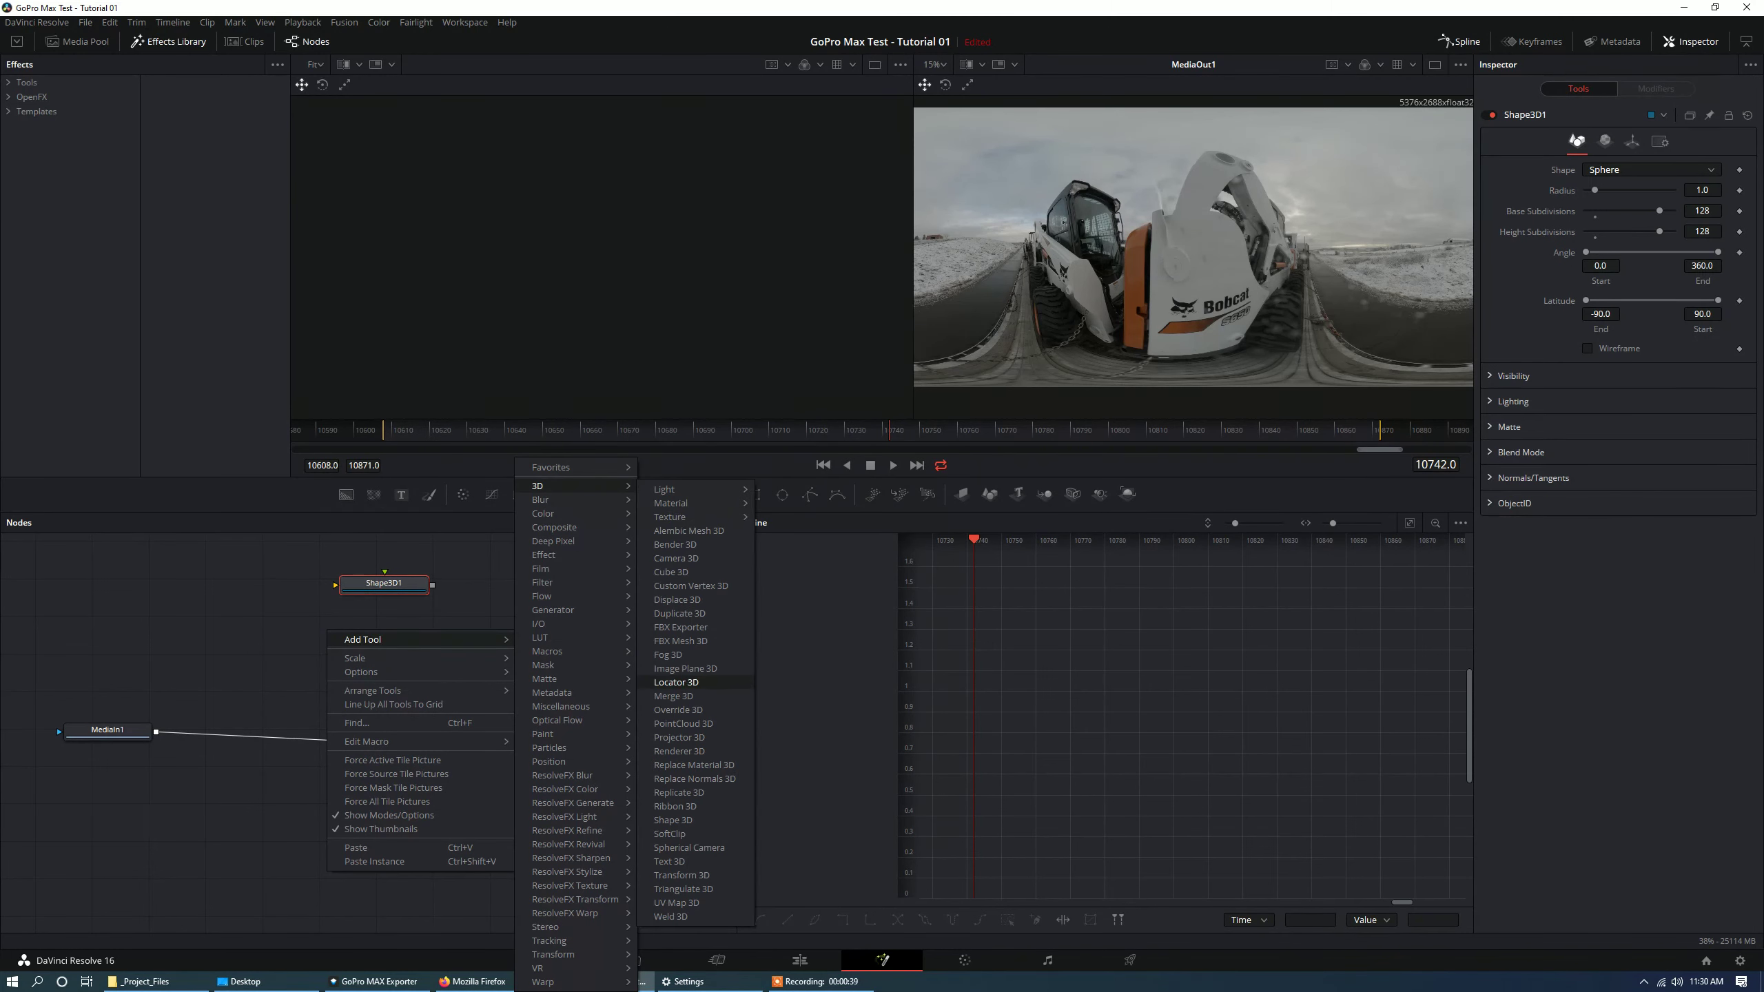
left_click(676, 558)
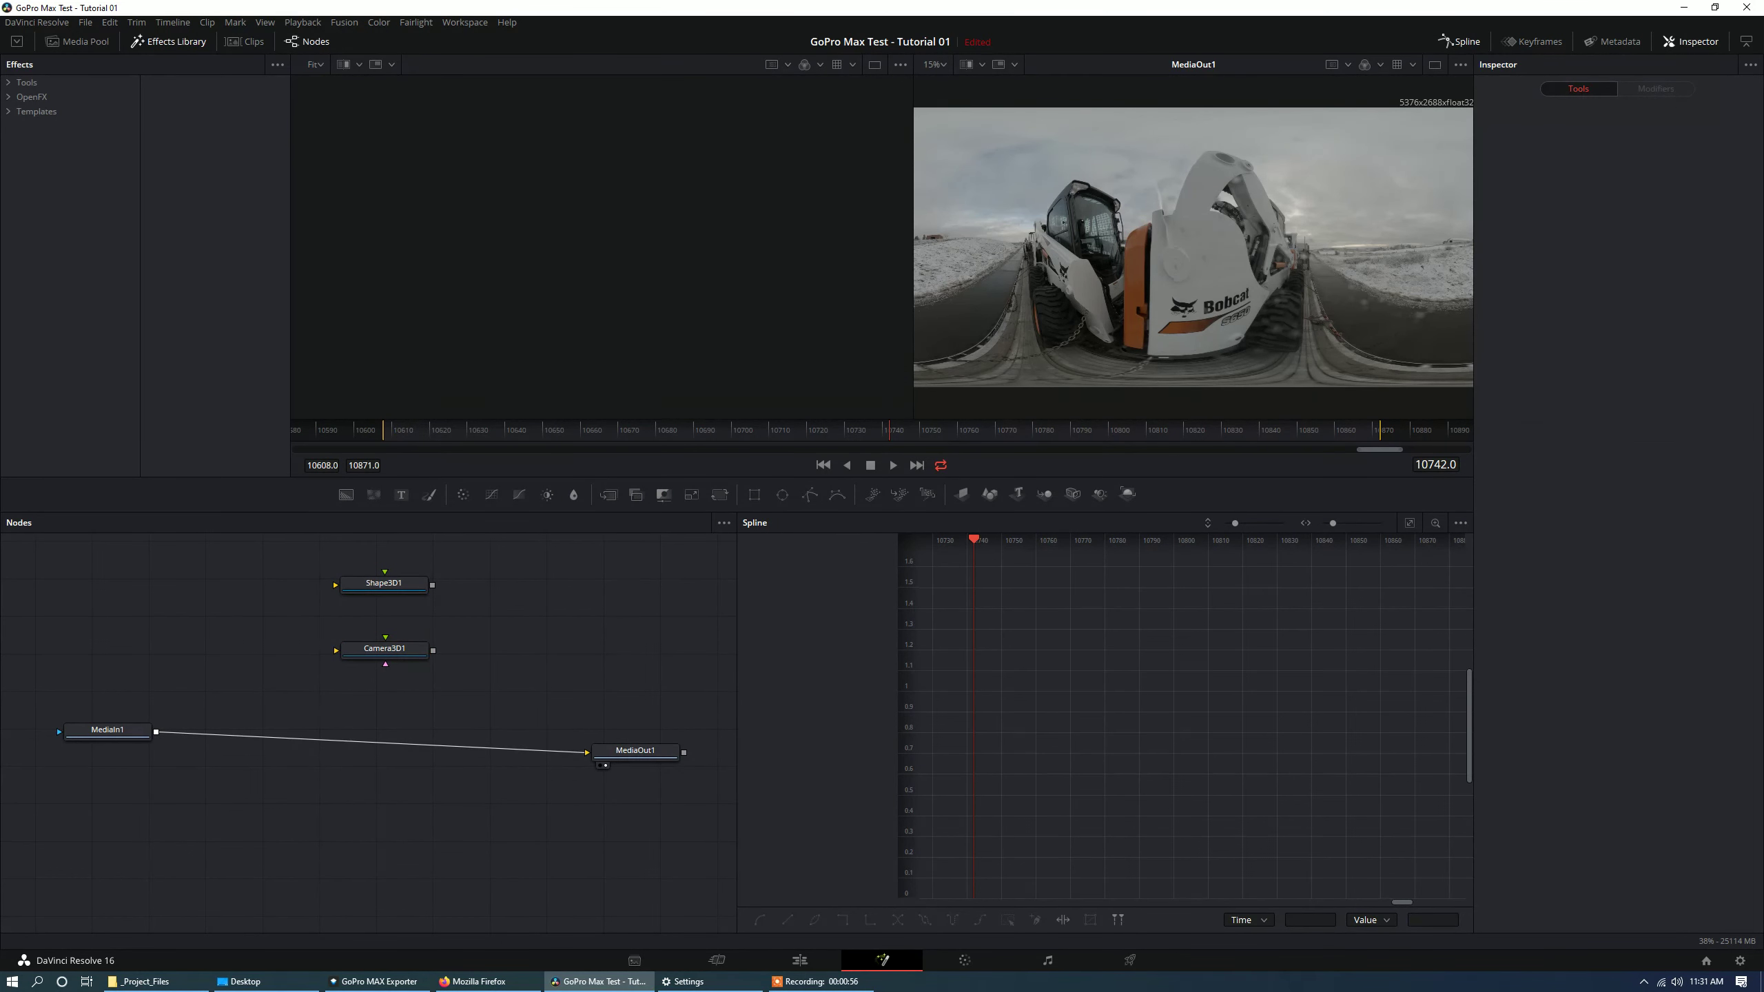
Add a Merge 3D node and place it beside the Shape3D1 and Camera3D1 nodes.
right_click(500, 581)
mouse_move(556, 586)
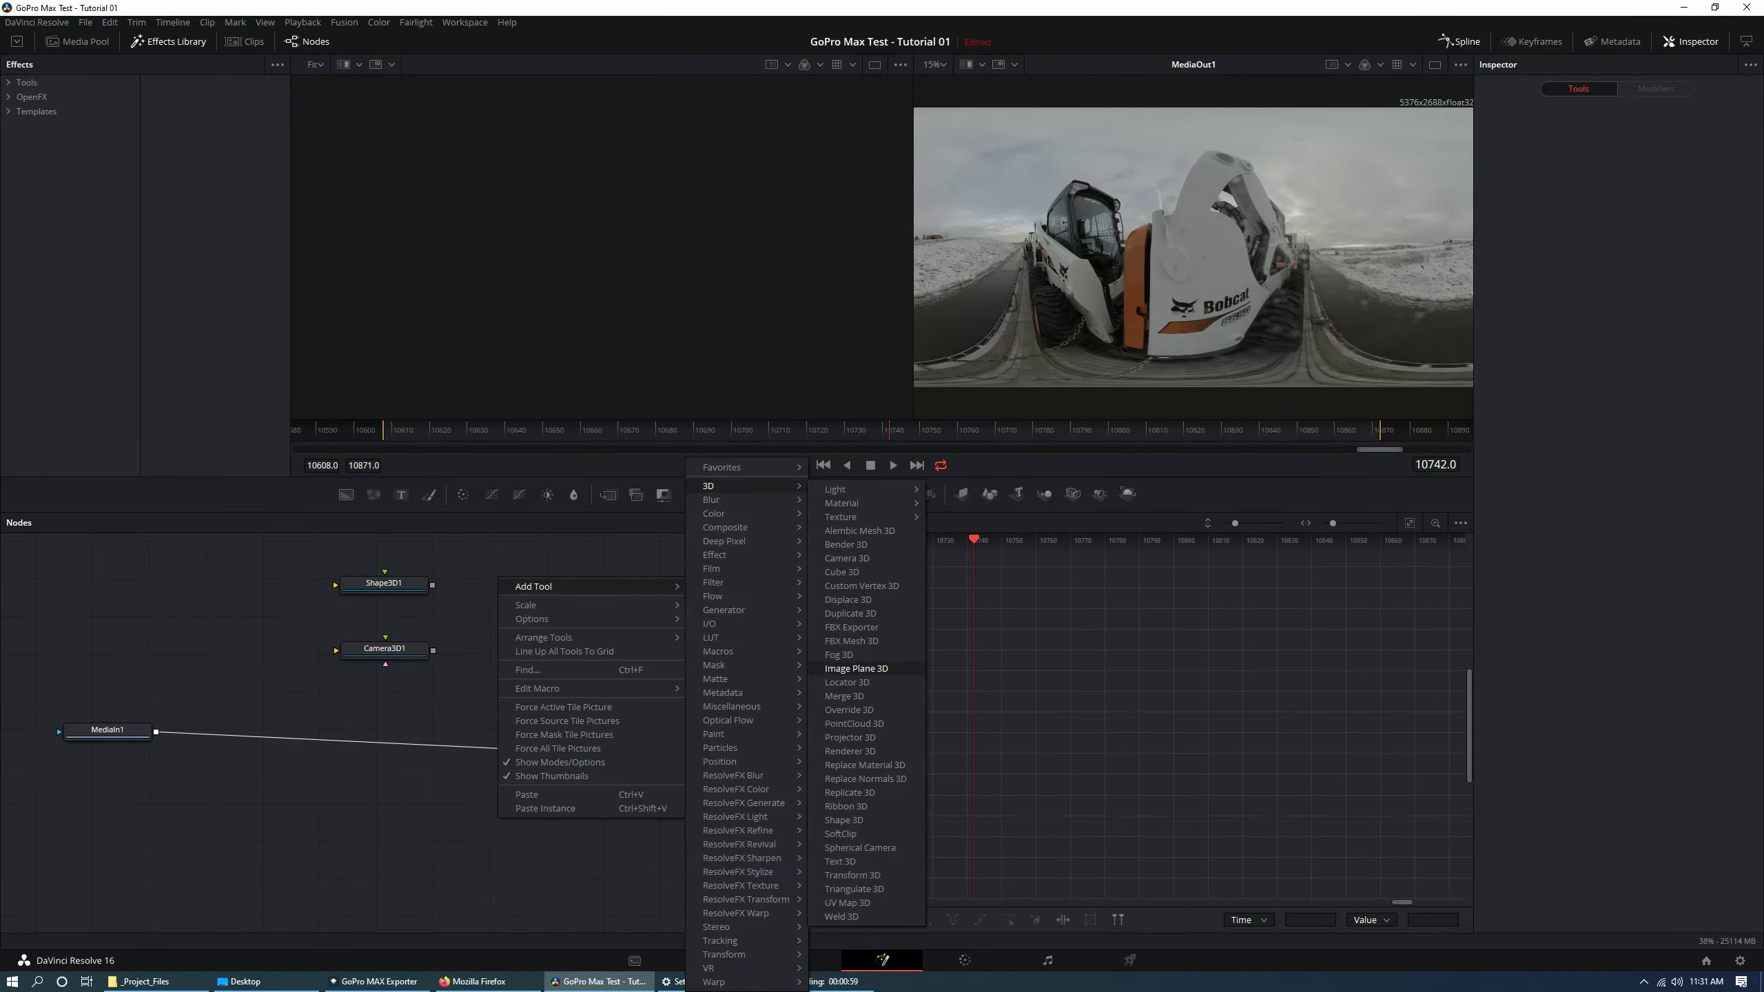
left_click(855, 696)
left_click_drag(497, 576, 527, 619)
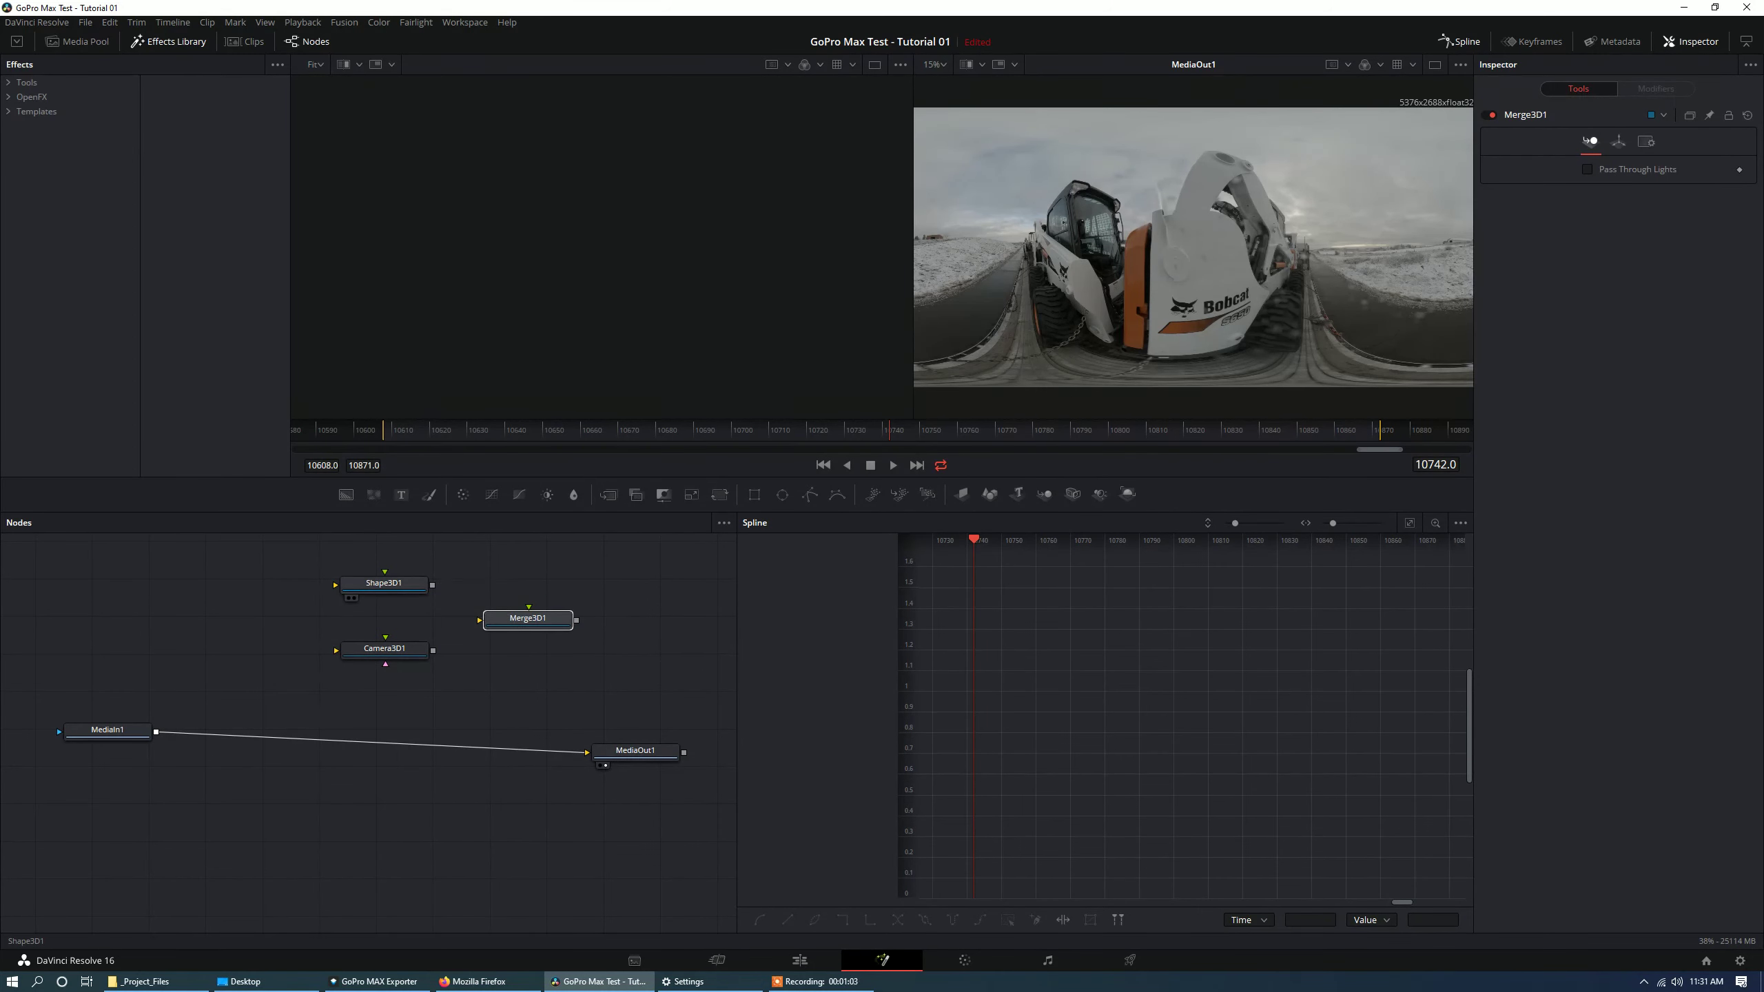
Connect Shape3D1 and Camera3D1 to Merge3D1, and reroute MediaIn1 from MediaOut1 into Shape3D1.
left_click_drag(433, 585, 524, 618)
left_click_drag(433, 651, 514, 625)
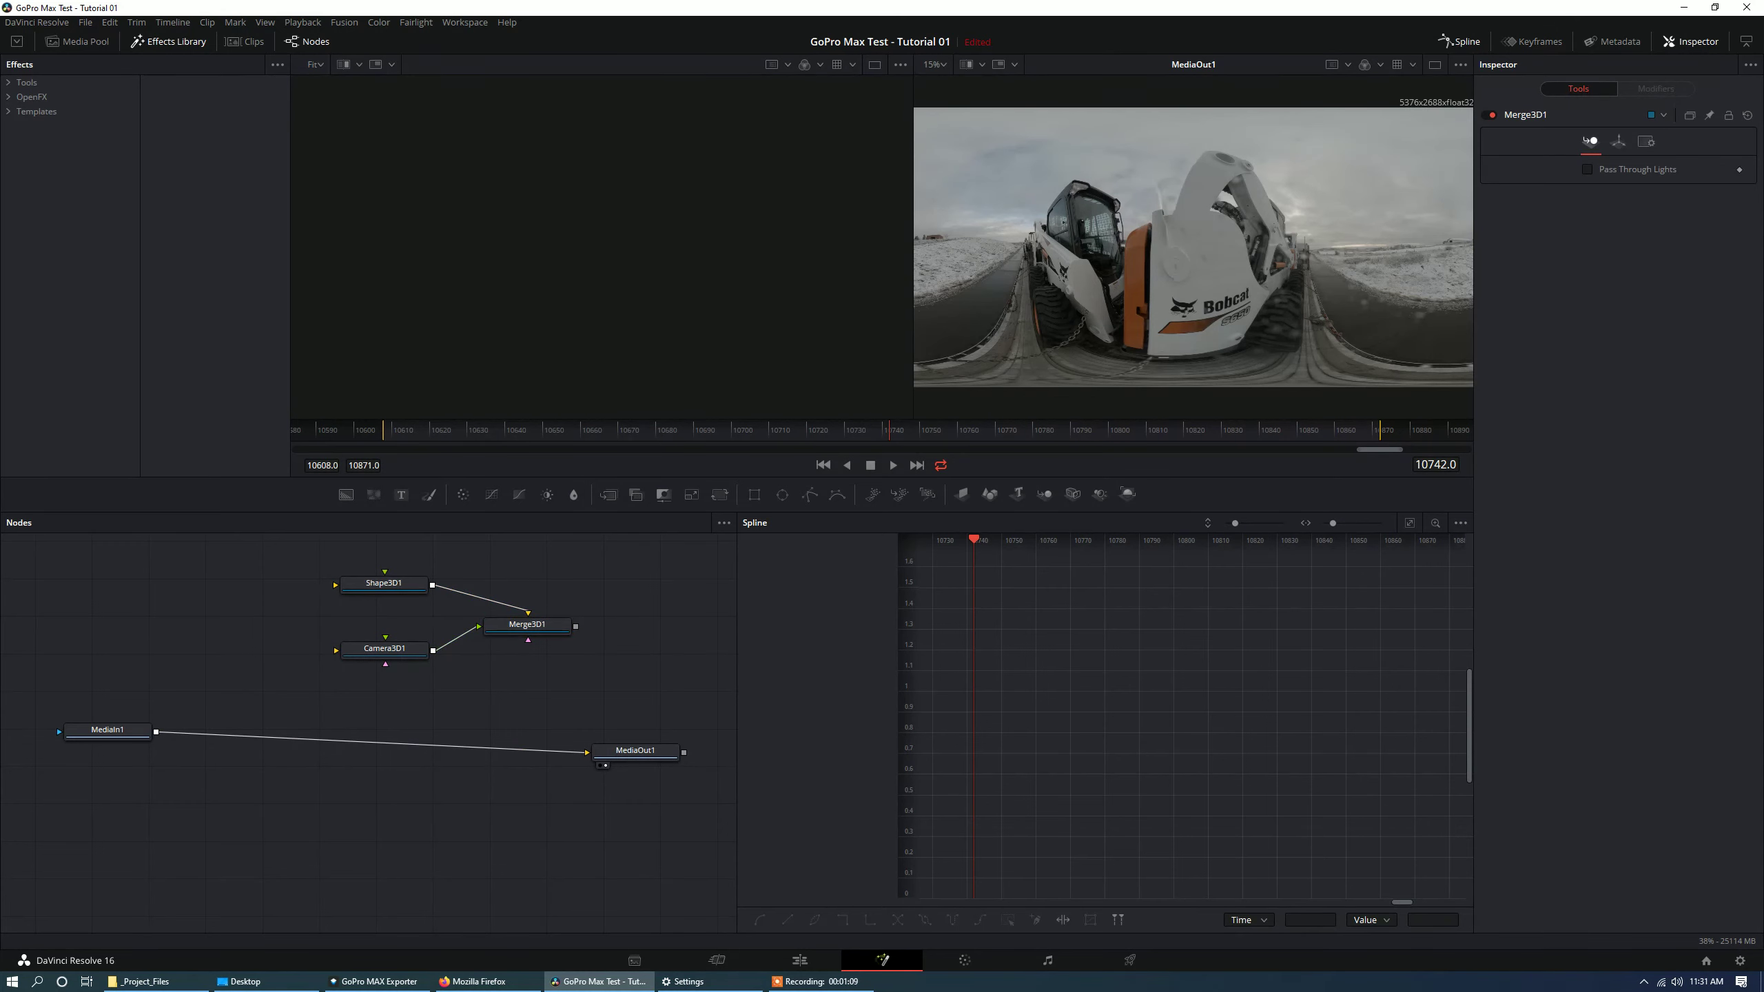
left_click(554, 752)
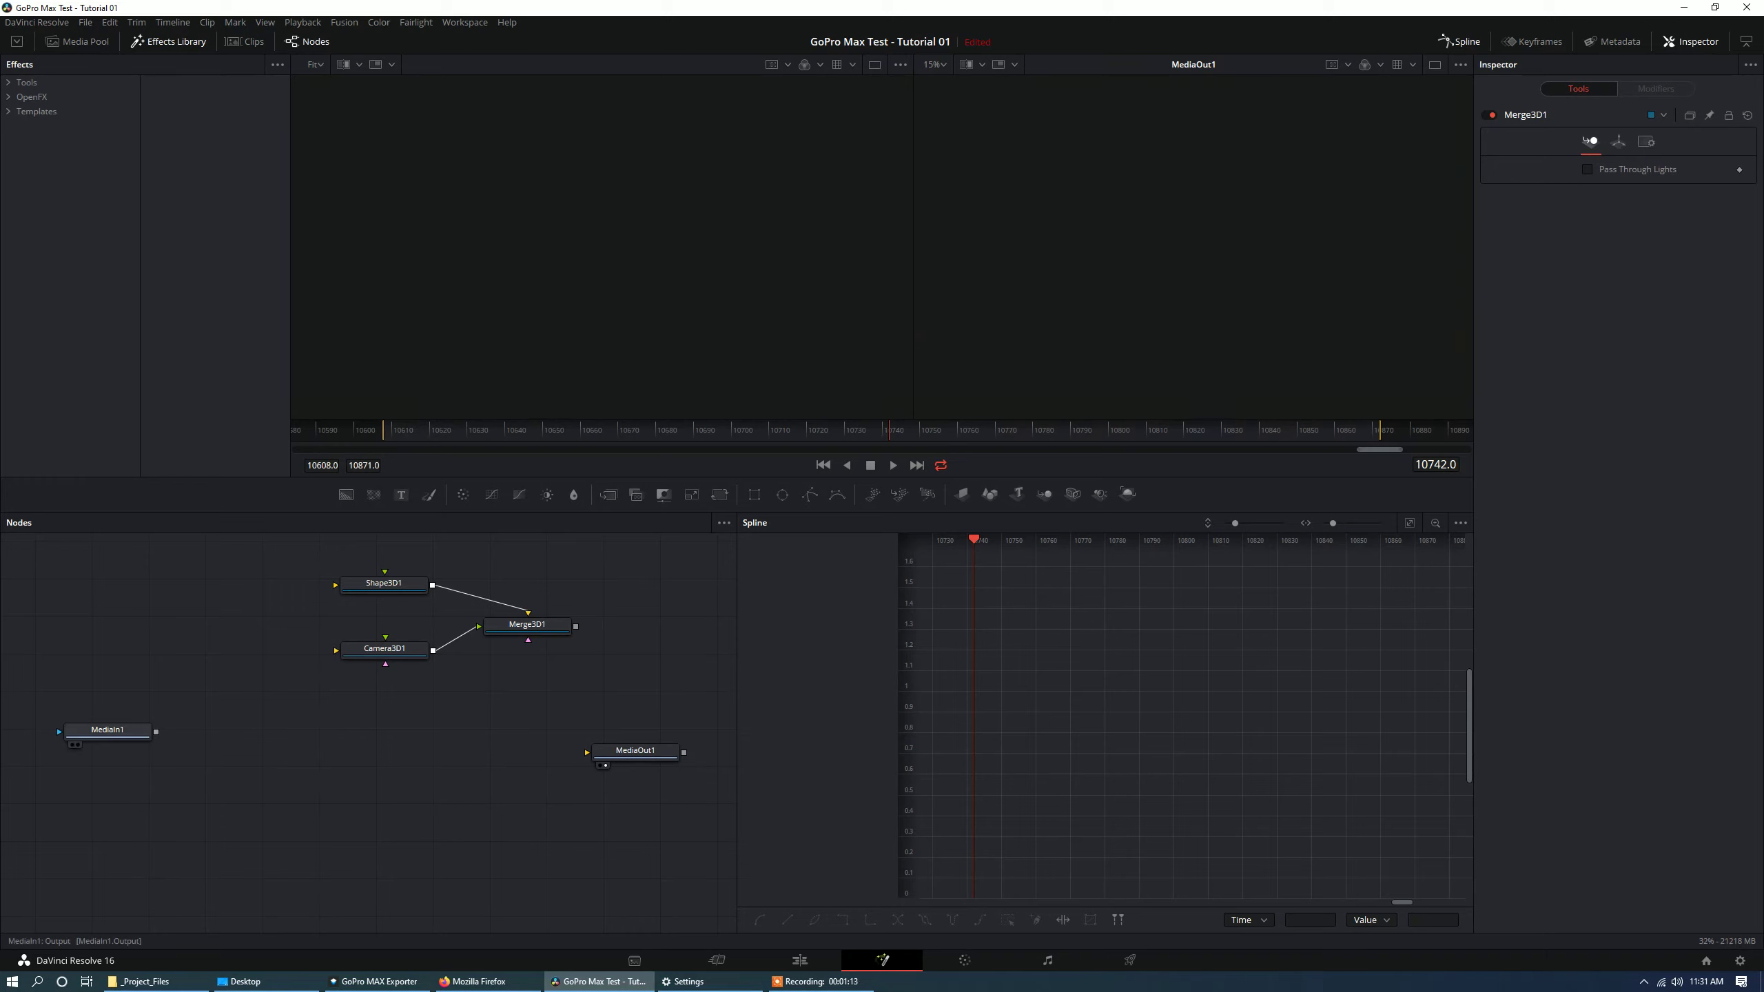
left_click_drag(156, 732, 336, 586)
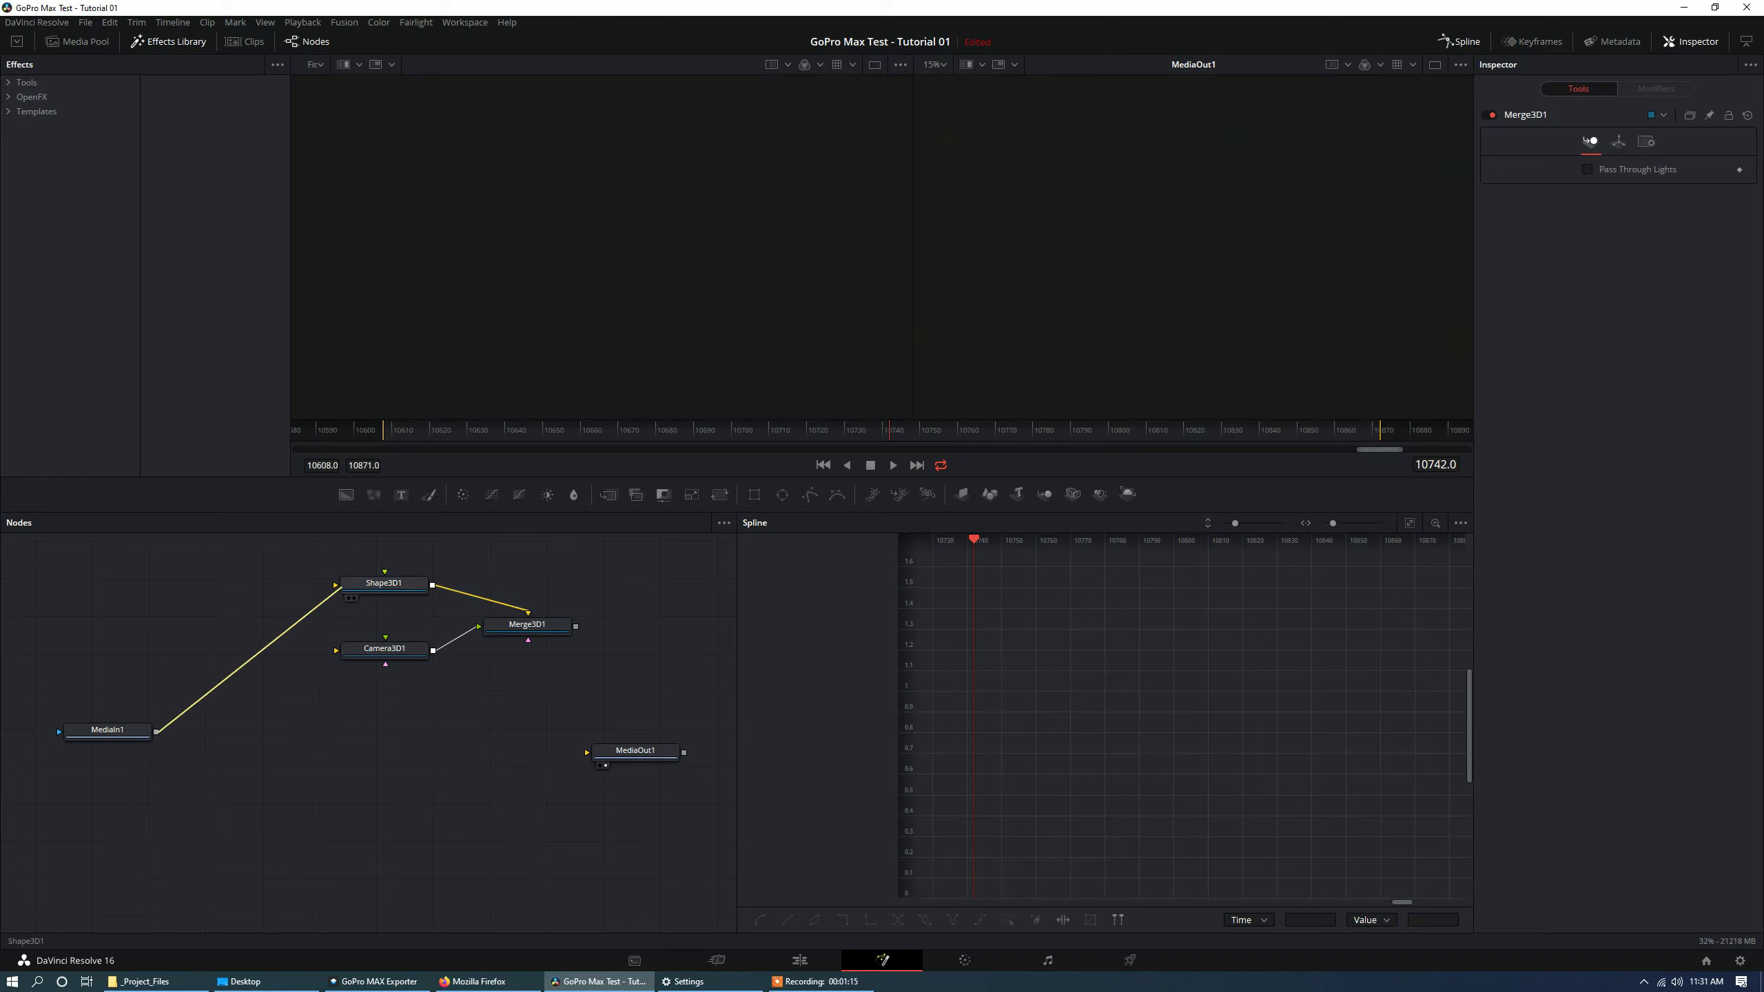
Add a Renderer 3D node fed by Merge3D1 and connect its output to MediaOut1.
right_click(470, 689)
mouse_move(479, 695)
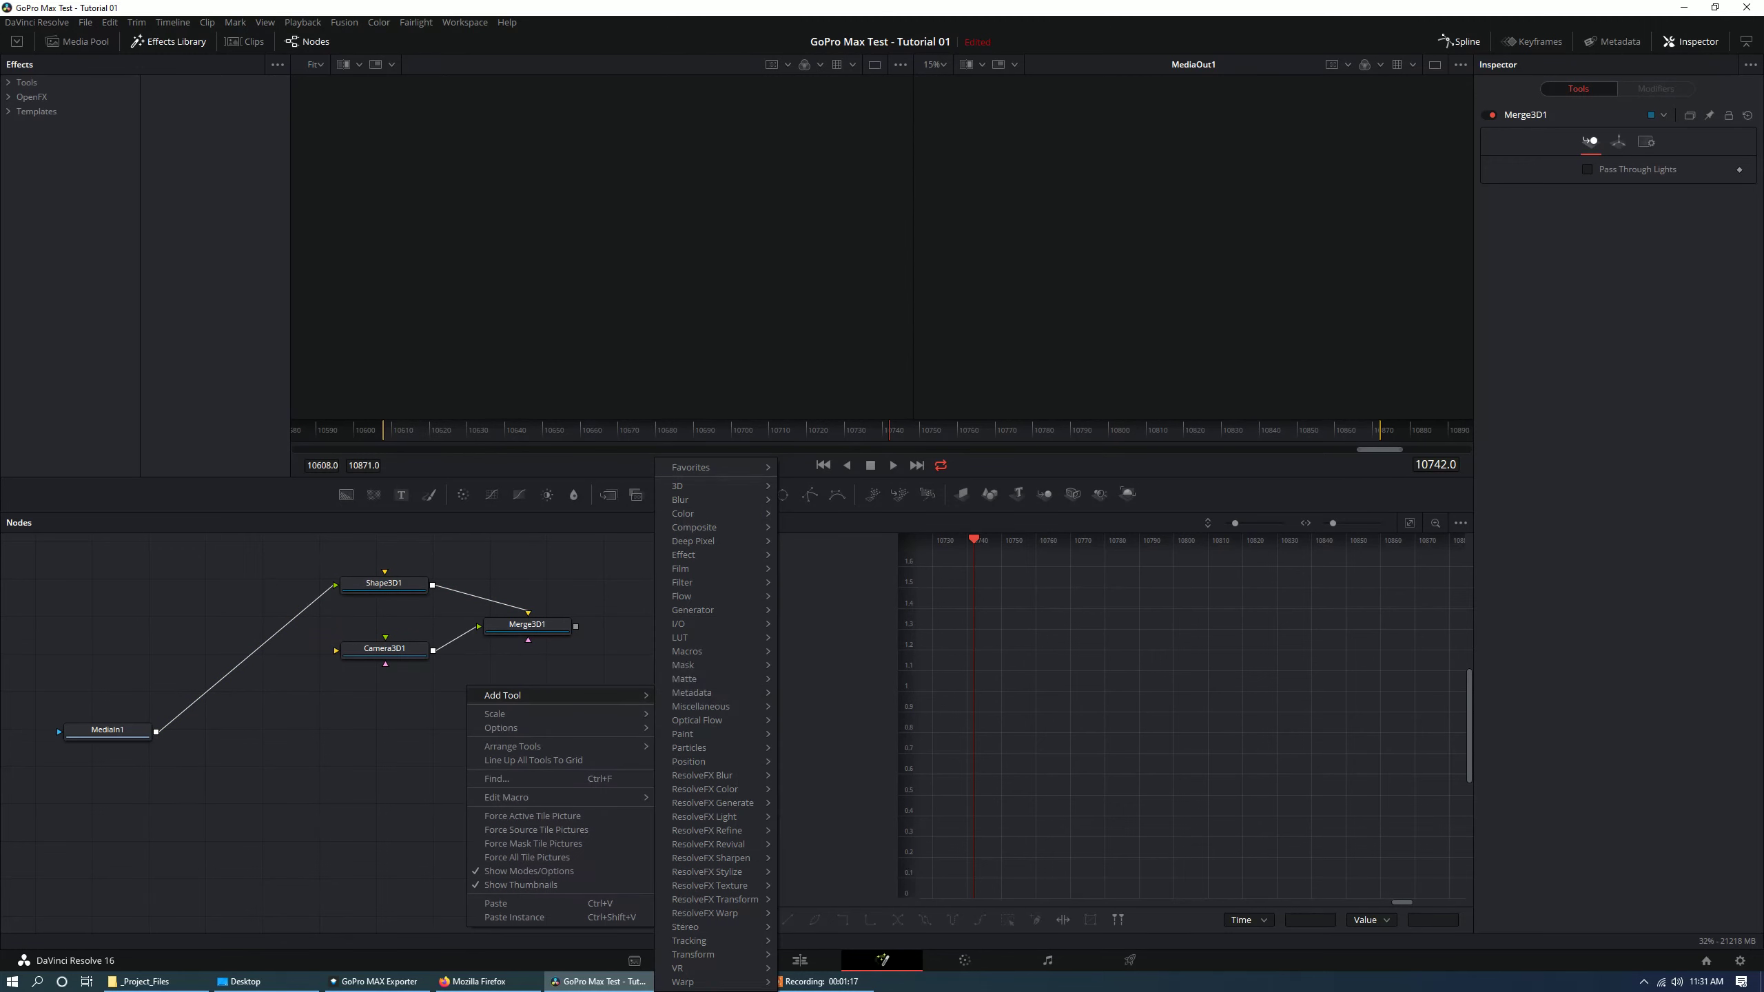
mouse_move(695, 486)
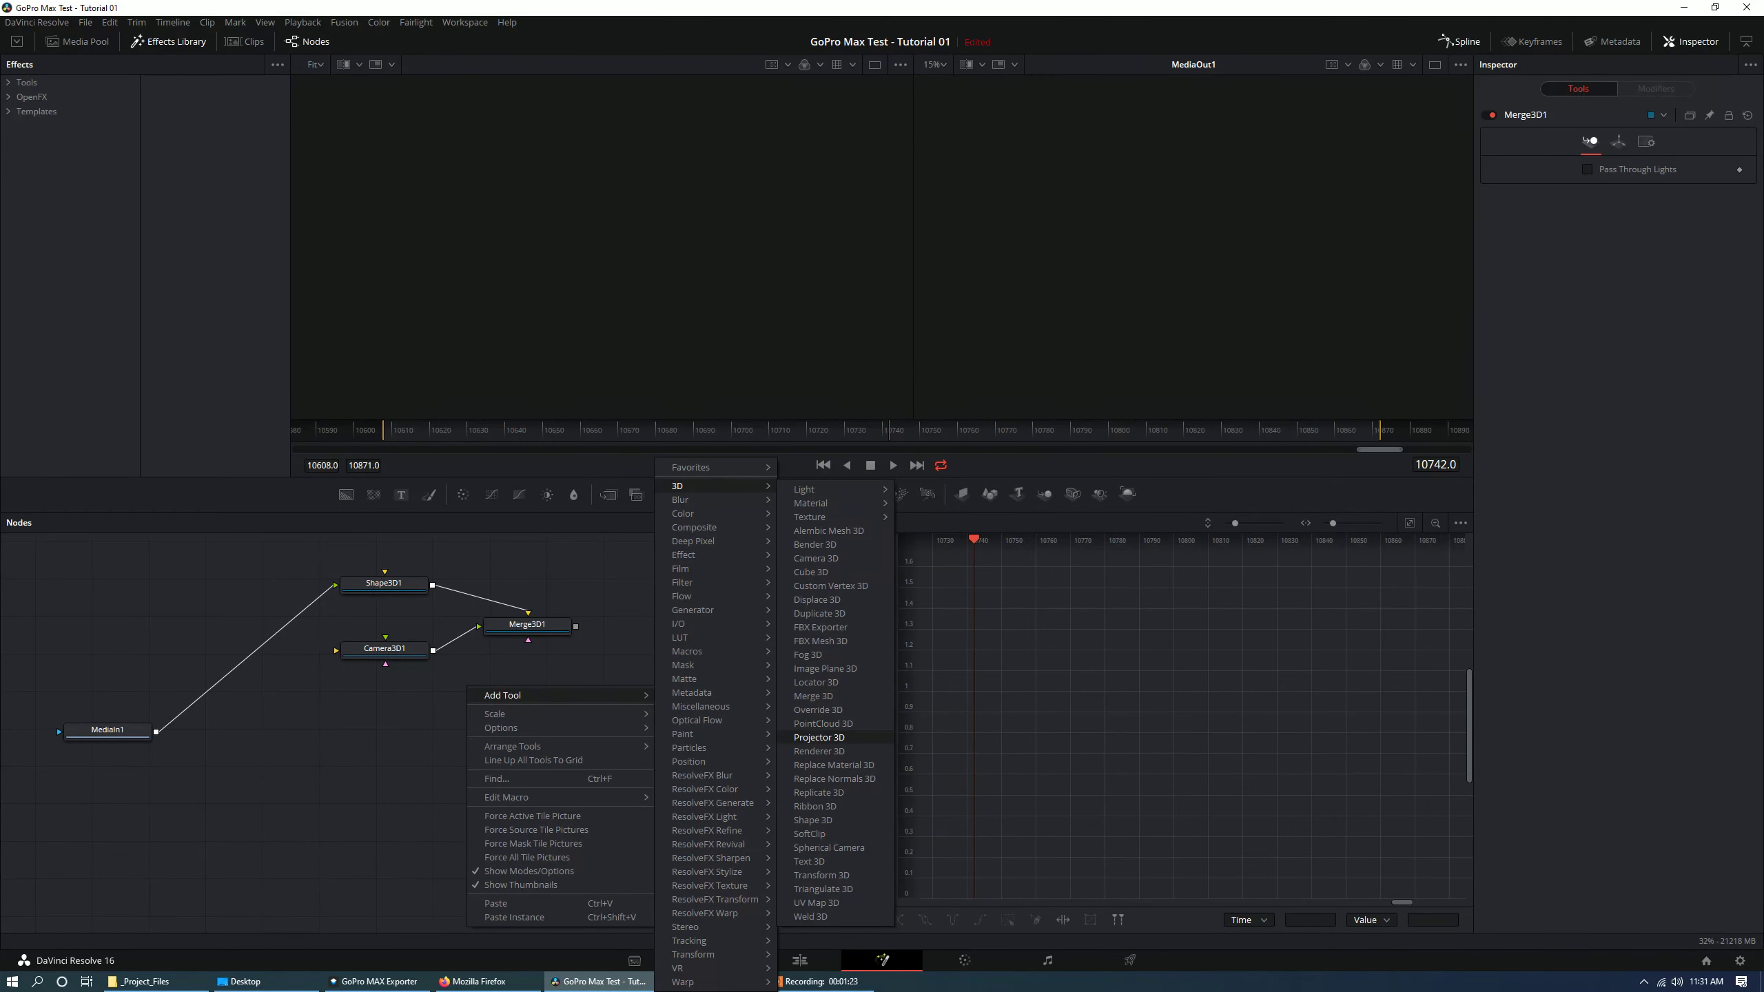
left_click(819, 751)
left_click_drag(466, 684, 620, 668)
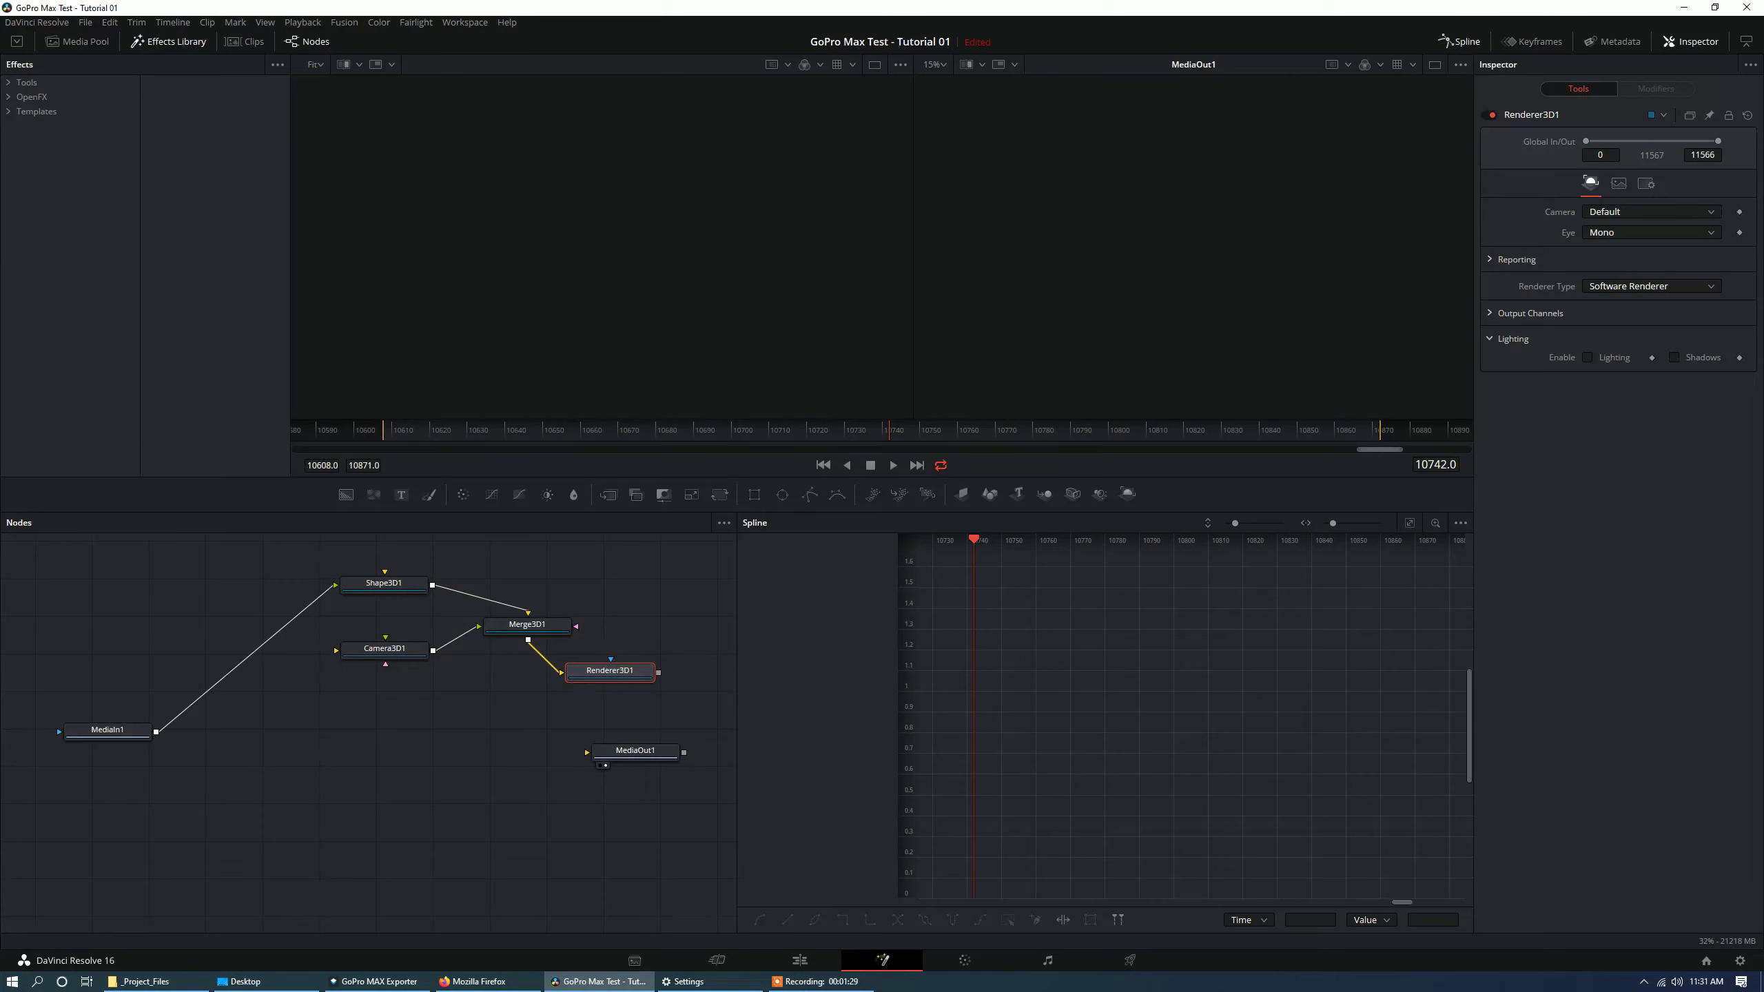
left_click_drag(301, 566, 587, 752)
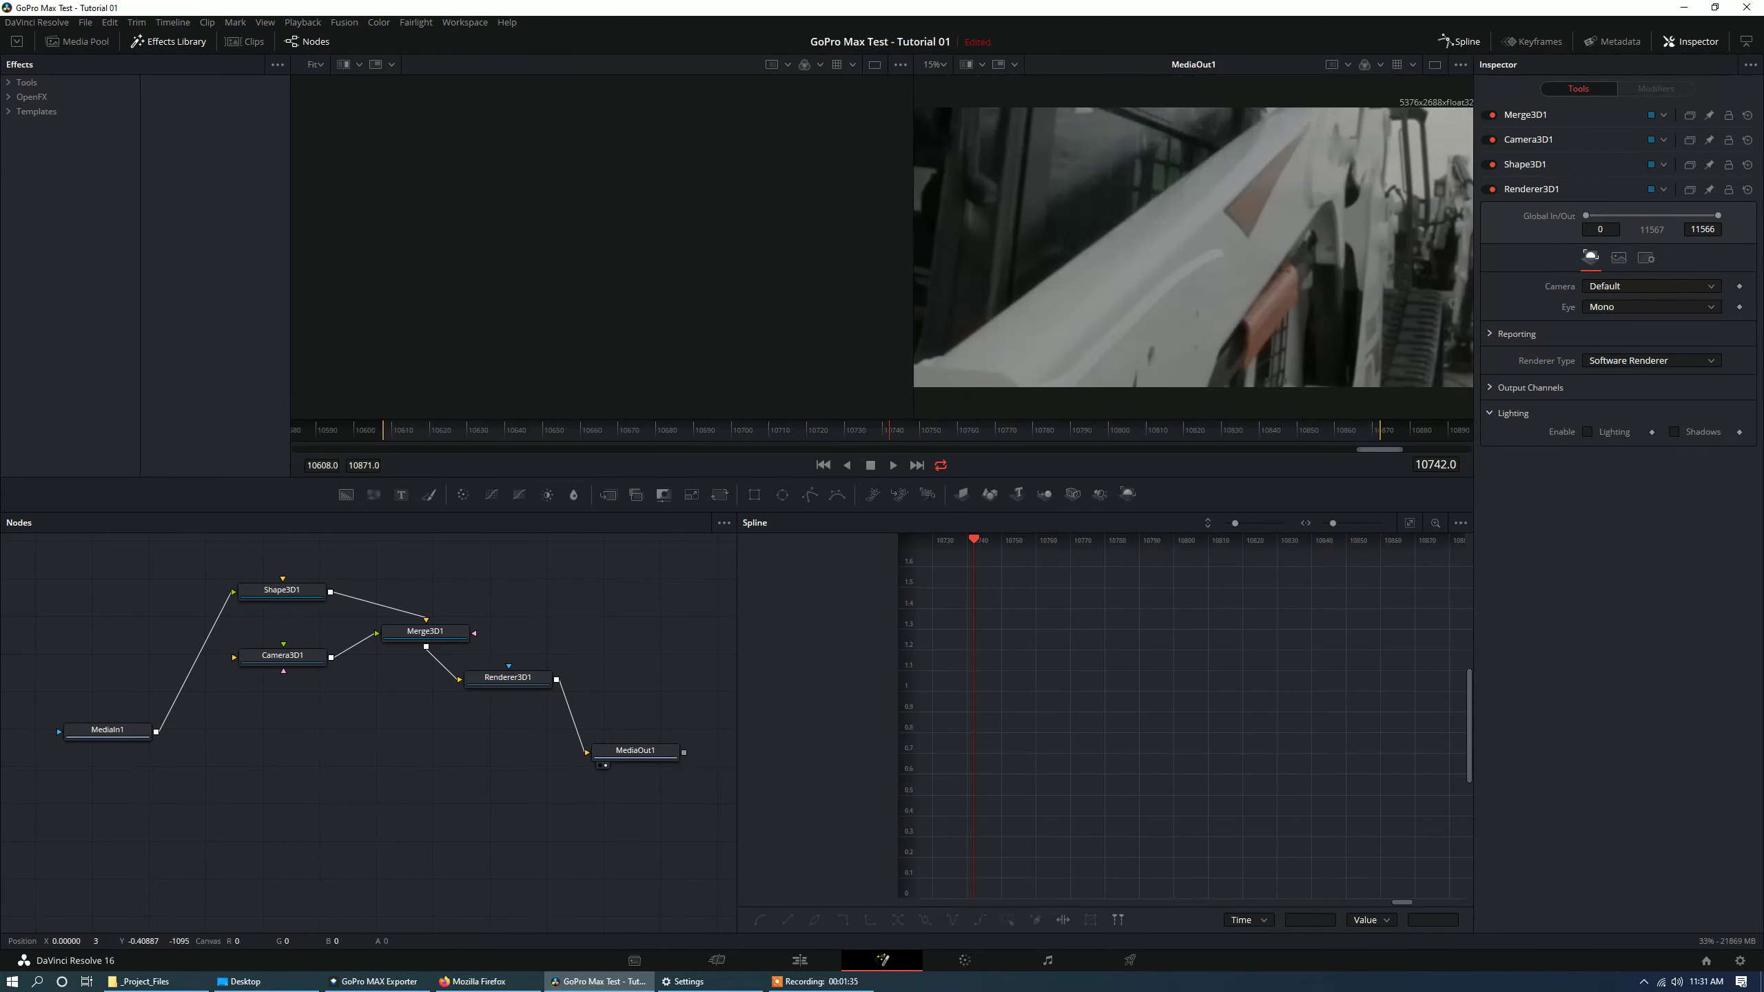
Turn off automatic resolution for Renderer3D1 and set its image size to 3840 wide by 2160 high.
left_click(508, 679)
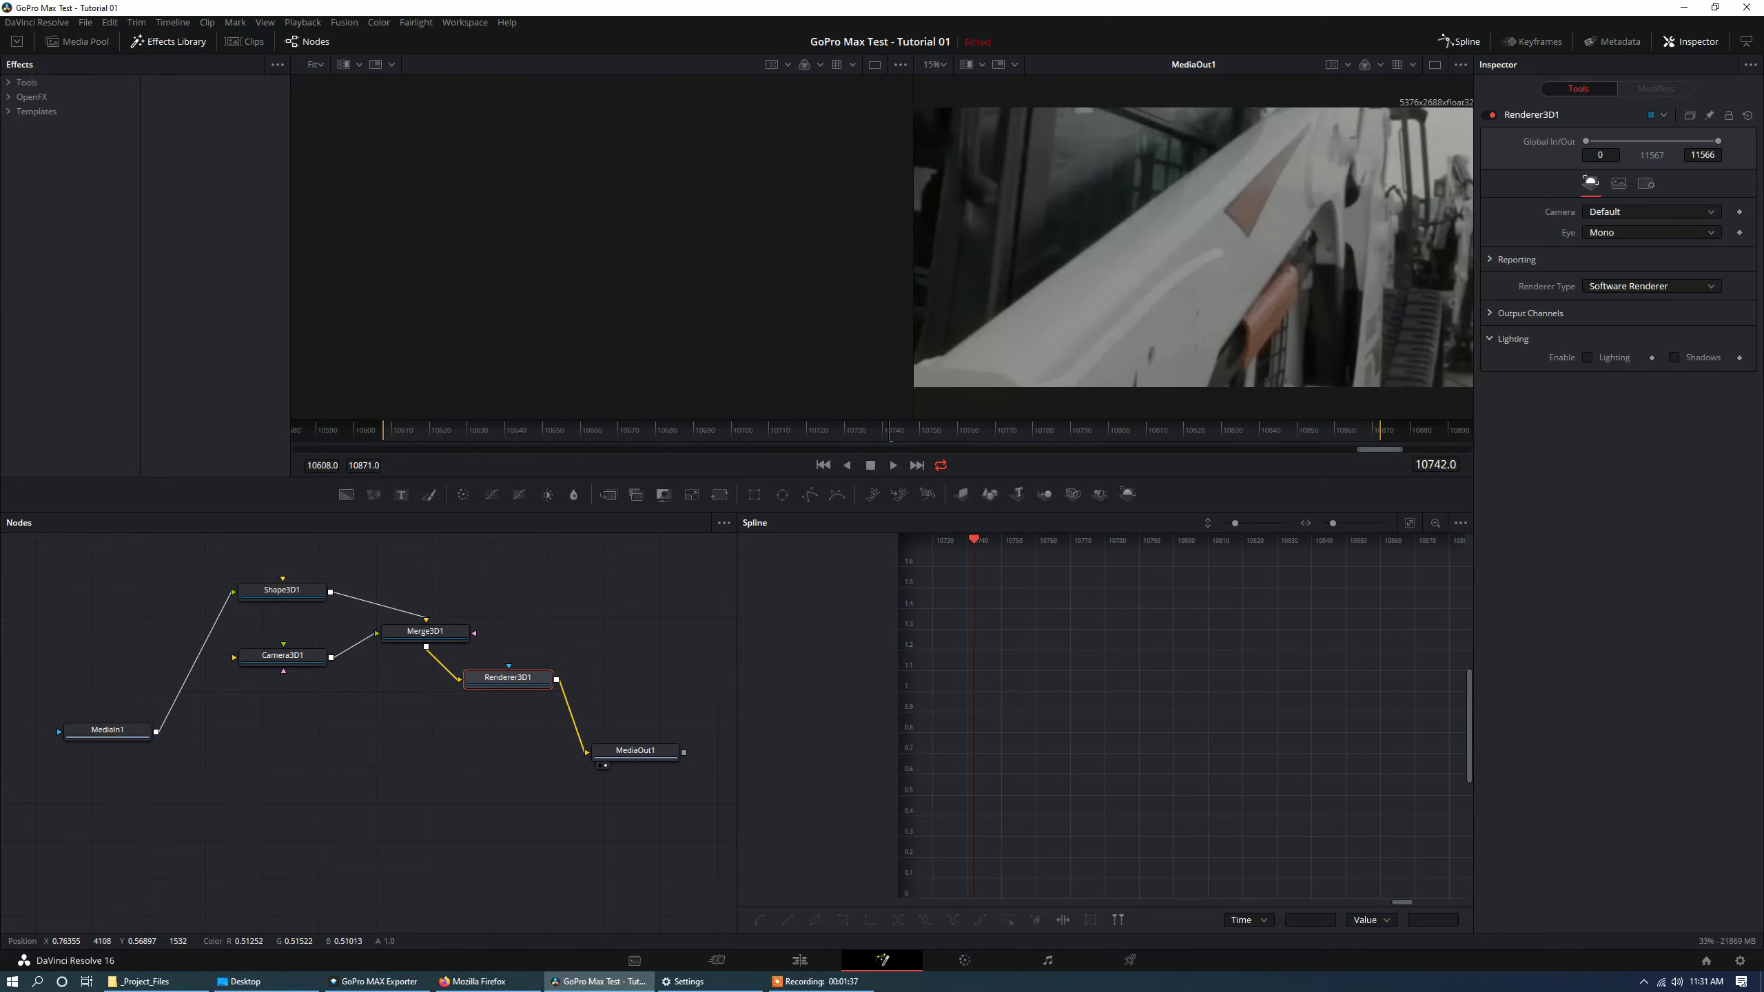
left_click(799, 960)
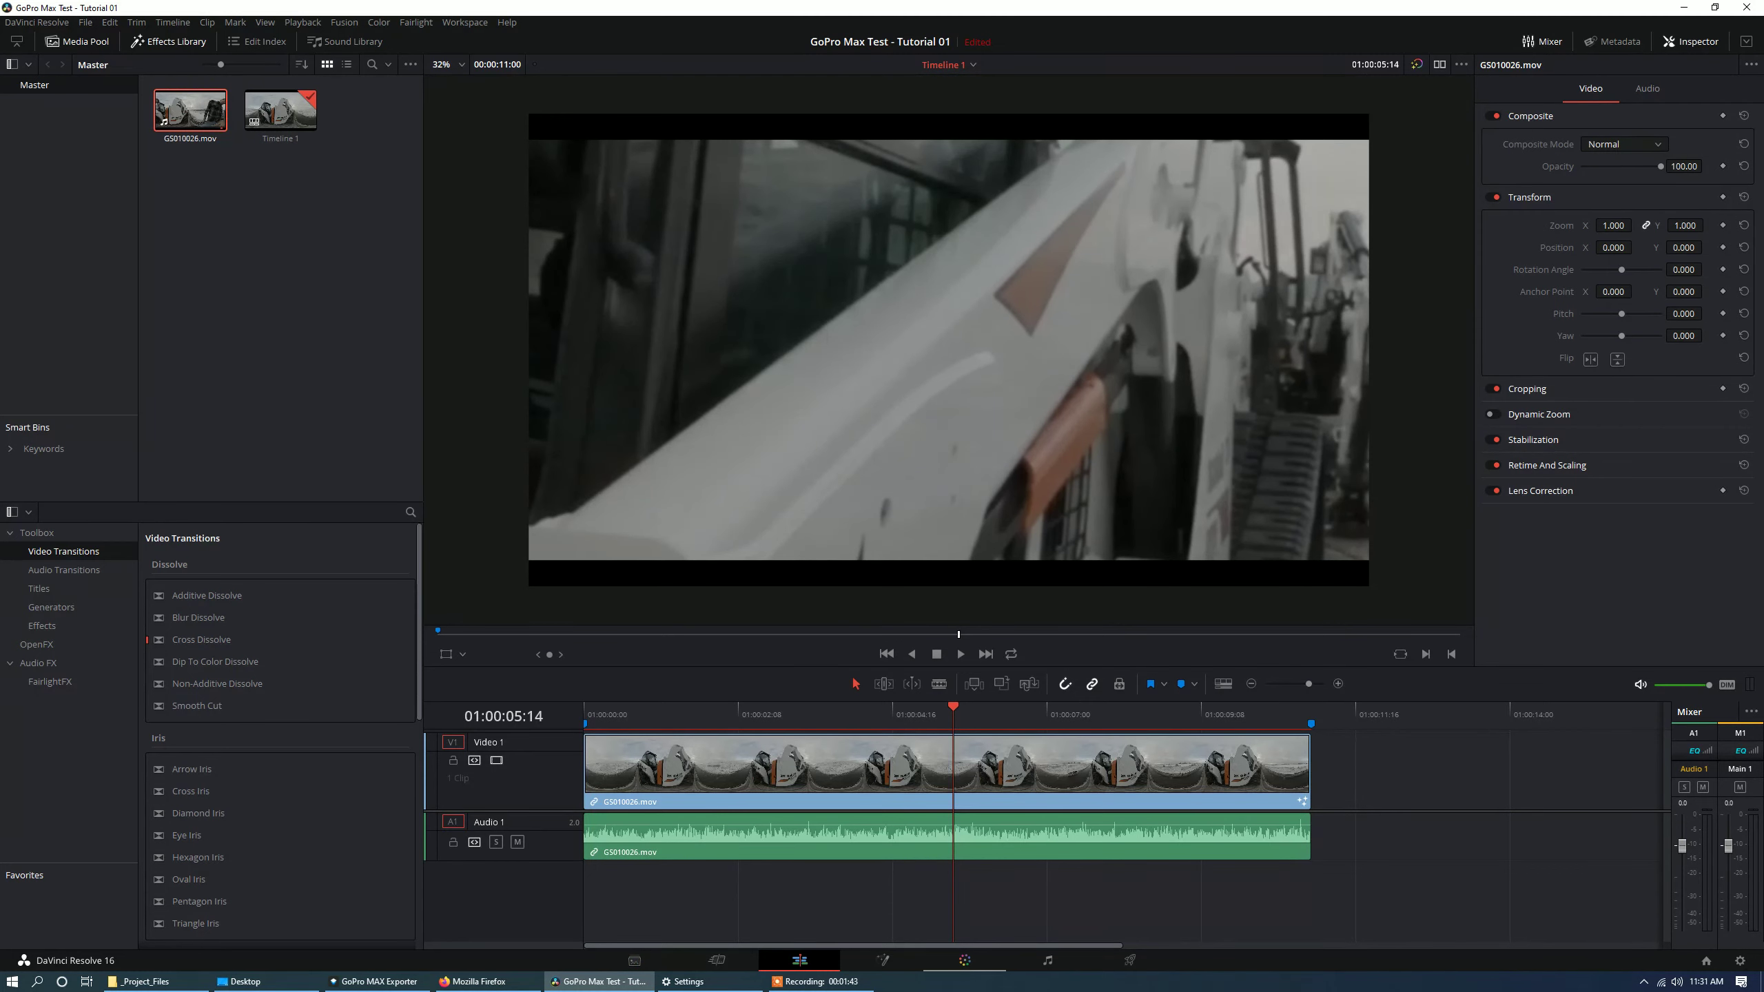
left_click(883, 960)
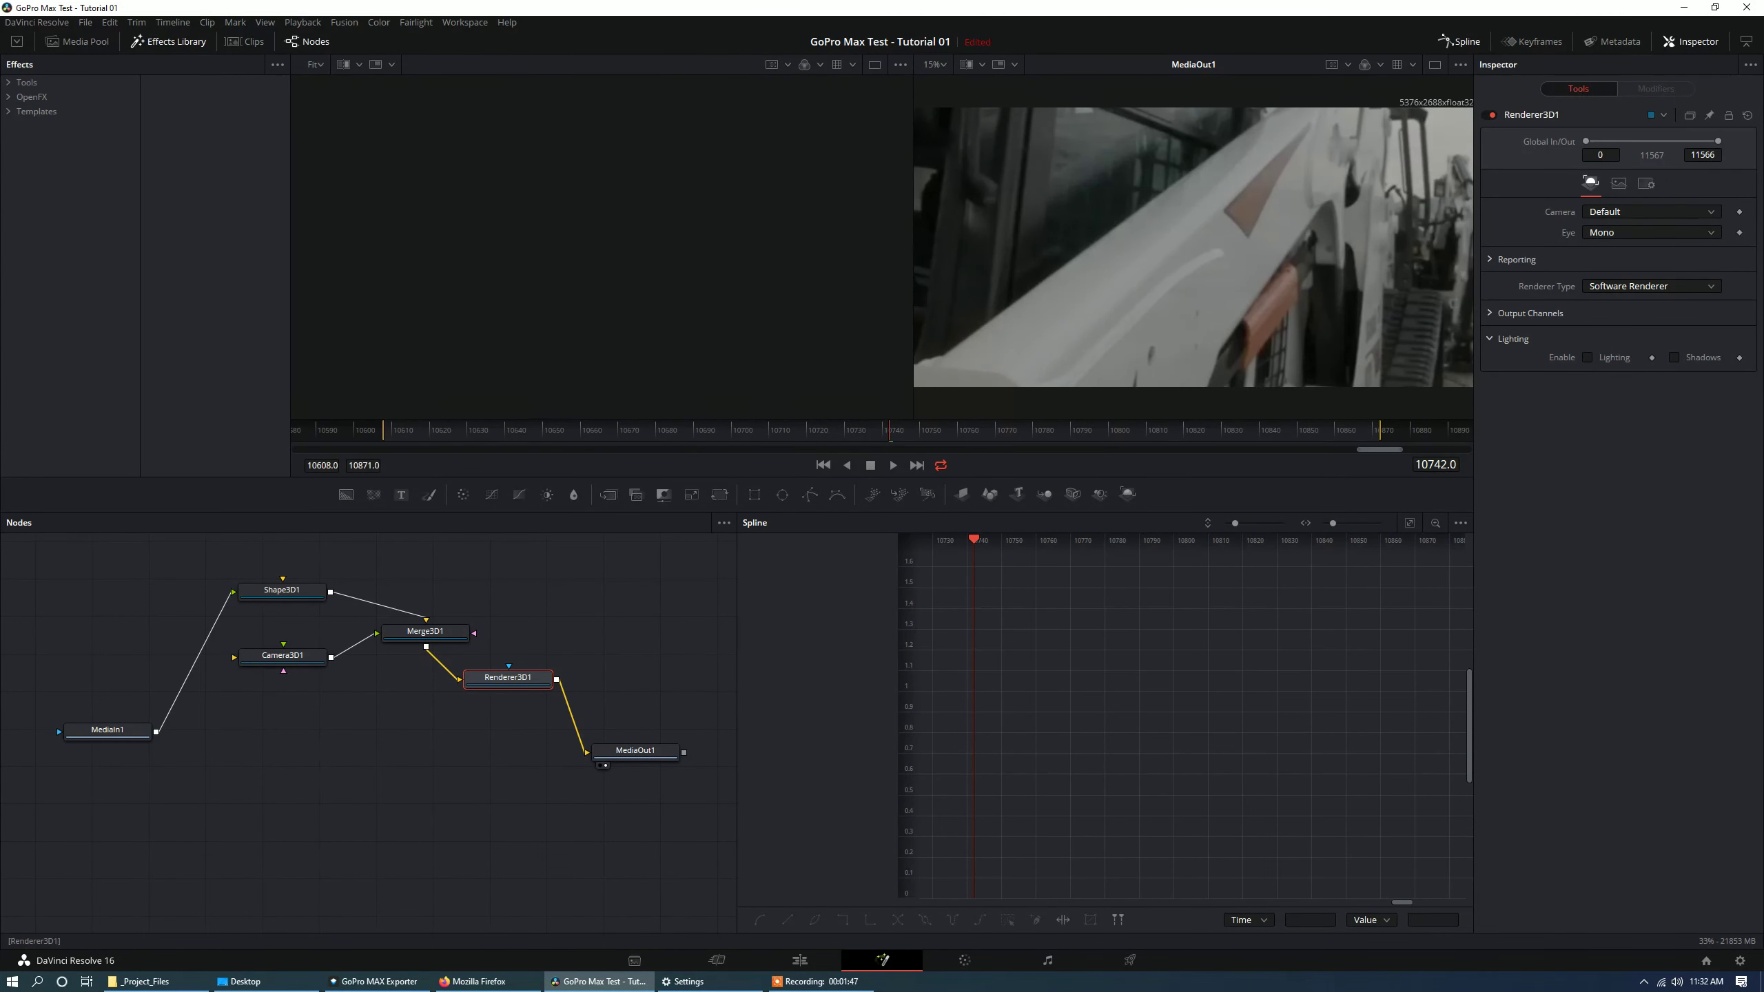
left_click(1619, 183)
left_click(1587, 319)
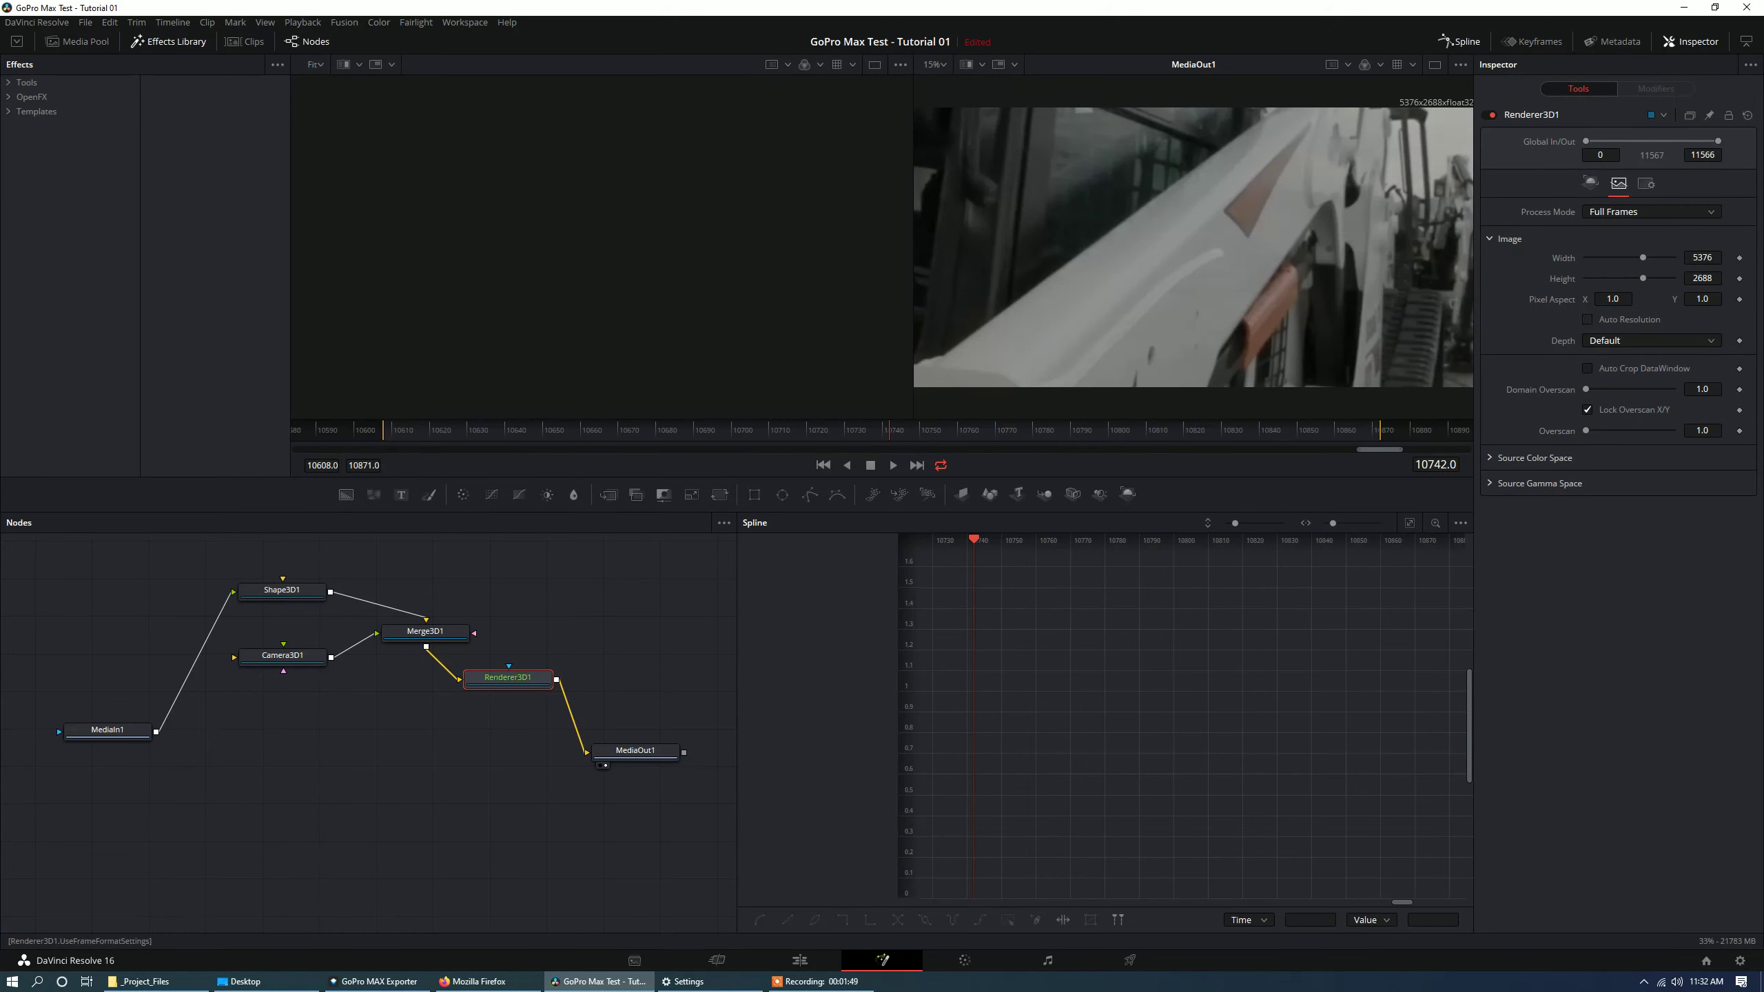
left_click(1712, 258)
double_click(1703, 258)
type("3840")
key("Tab")
type("2160")
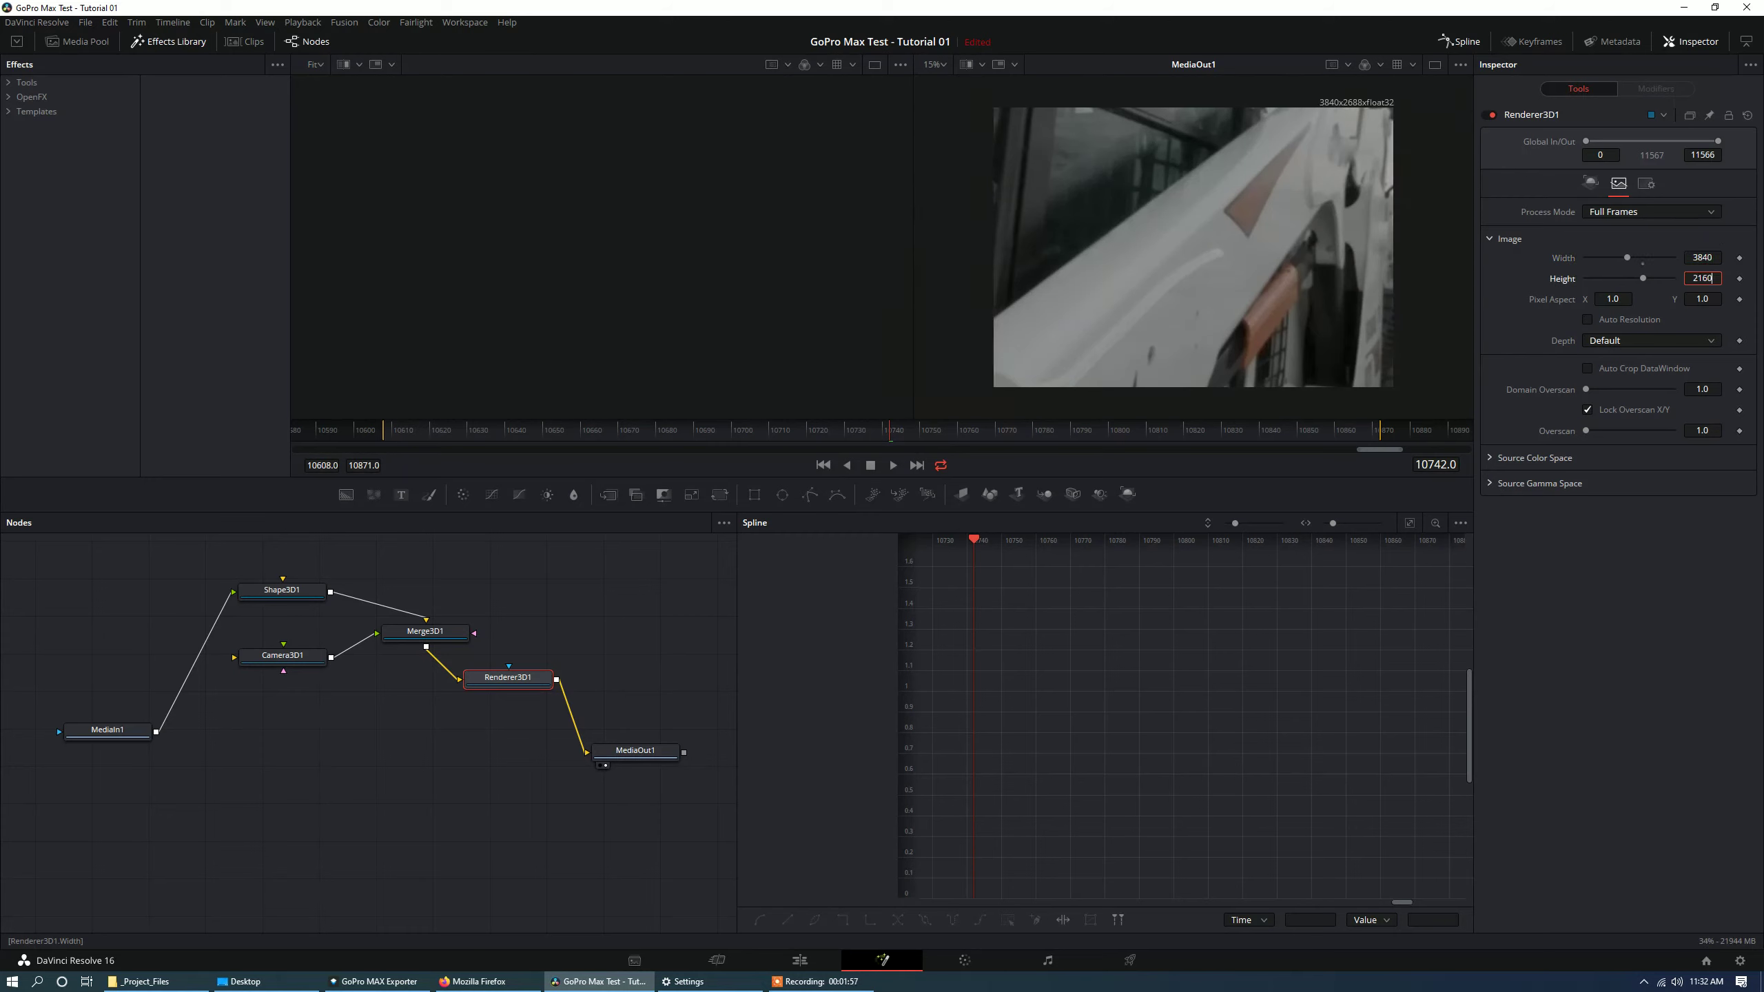
key("Tab")
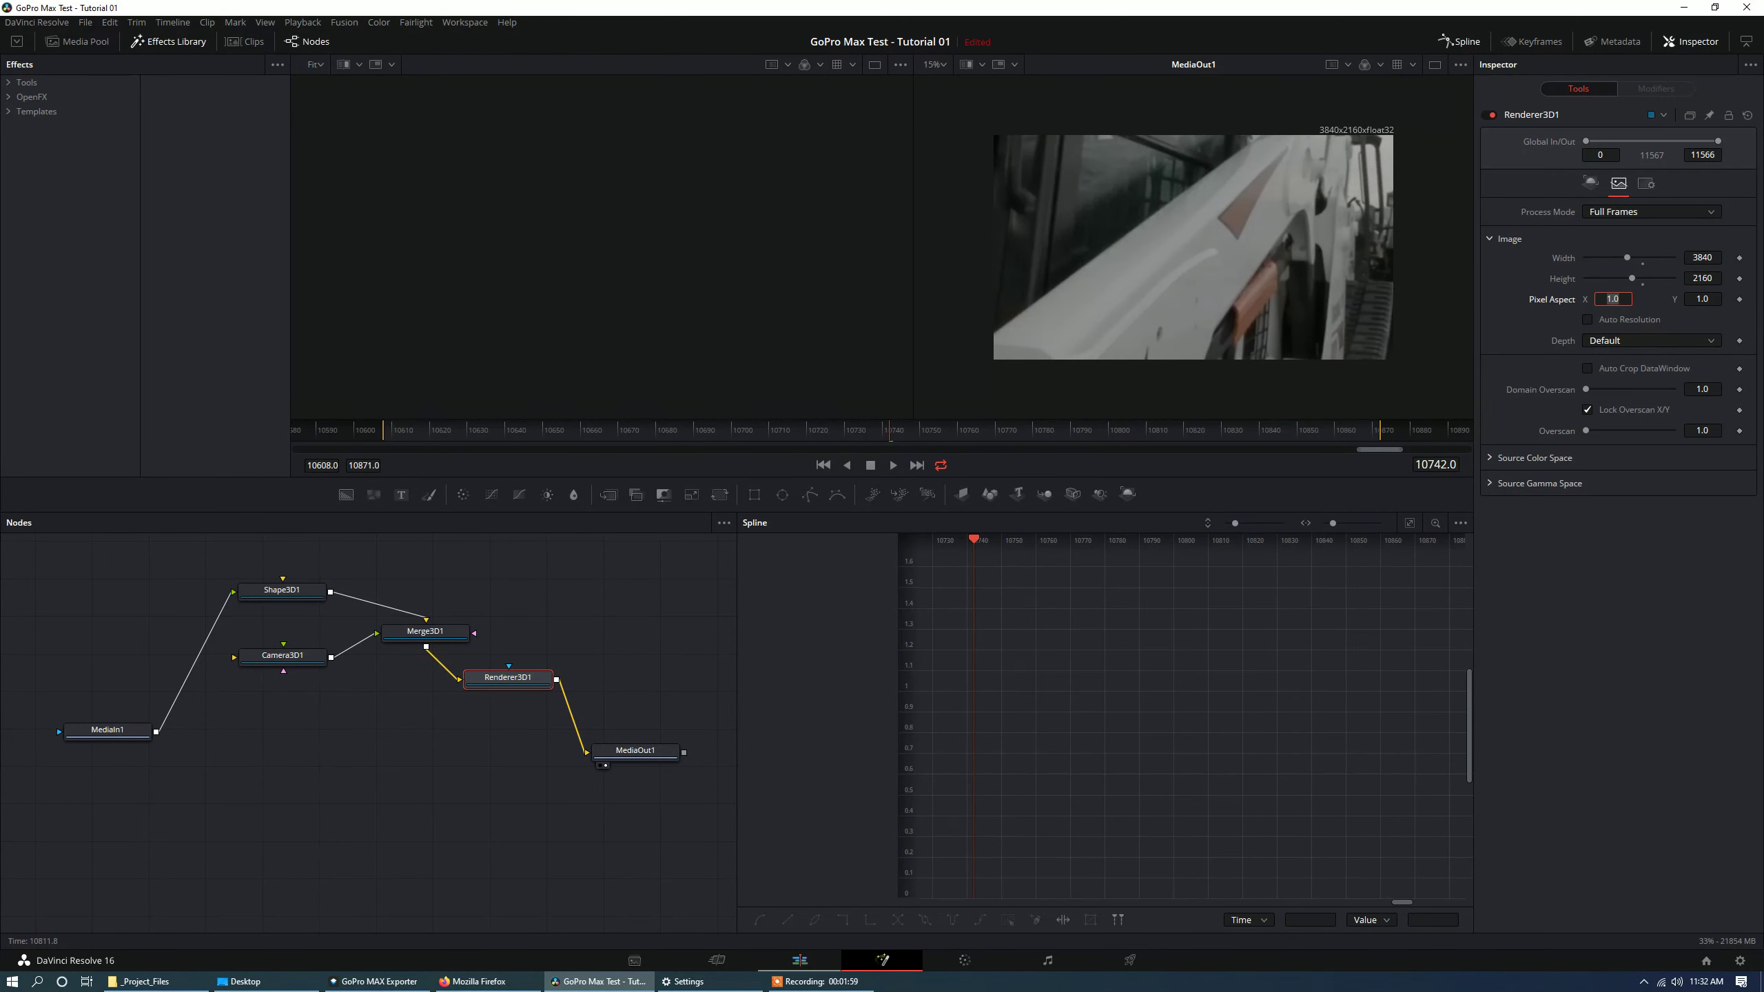
Check the clip on the Edit page, return to Fusion, and show the Shape3D1 sphere in the empty viewer.
left_click(800, 960)
scroll(949, 350, "up", 3)
left_click_drag(218, 552, 350, 697)
left_click_drag(201, 563, 342, 717)
left_click(300, 592)
right_click(300, 592)
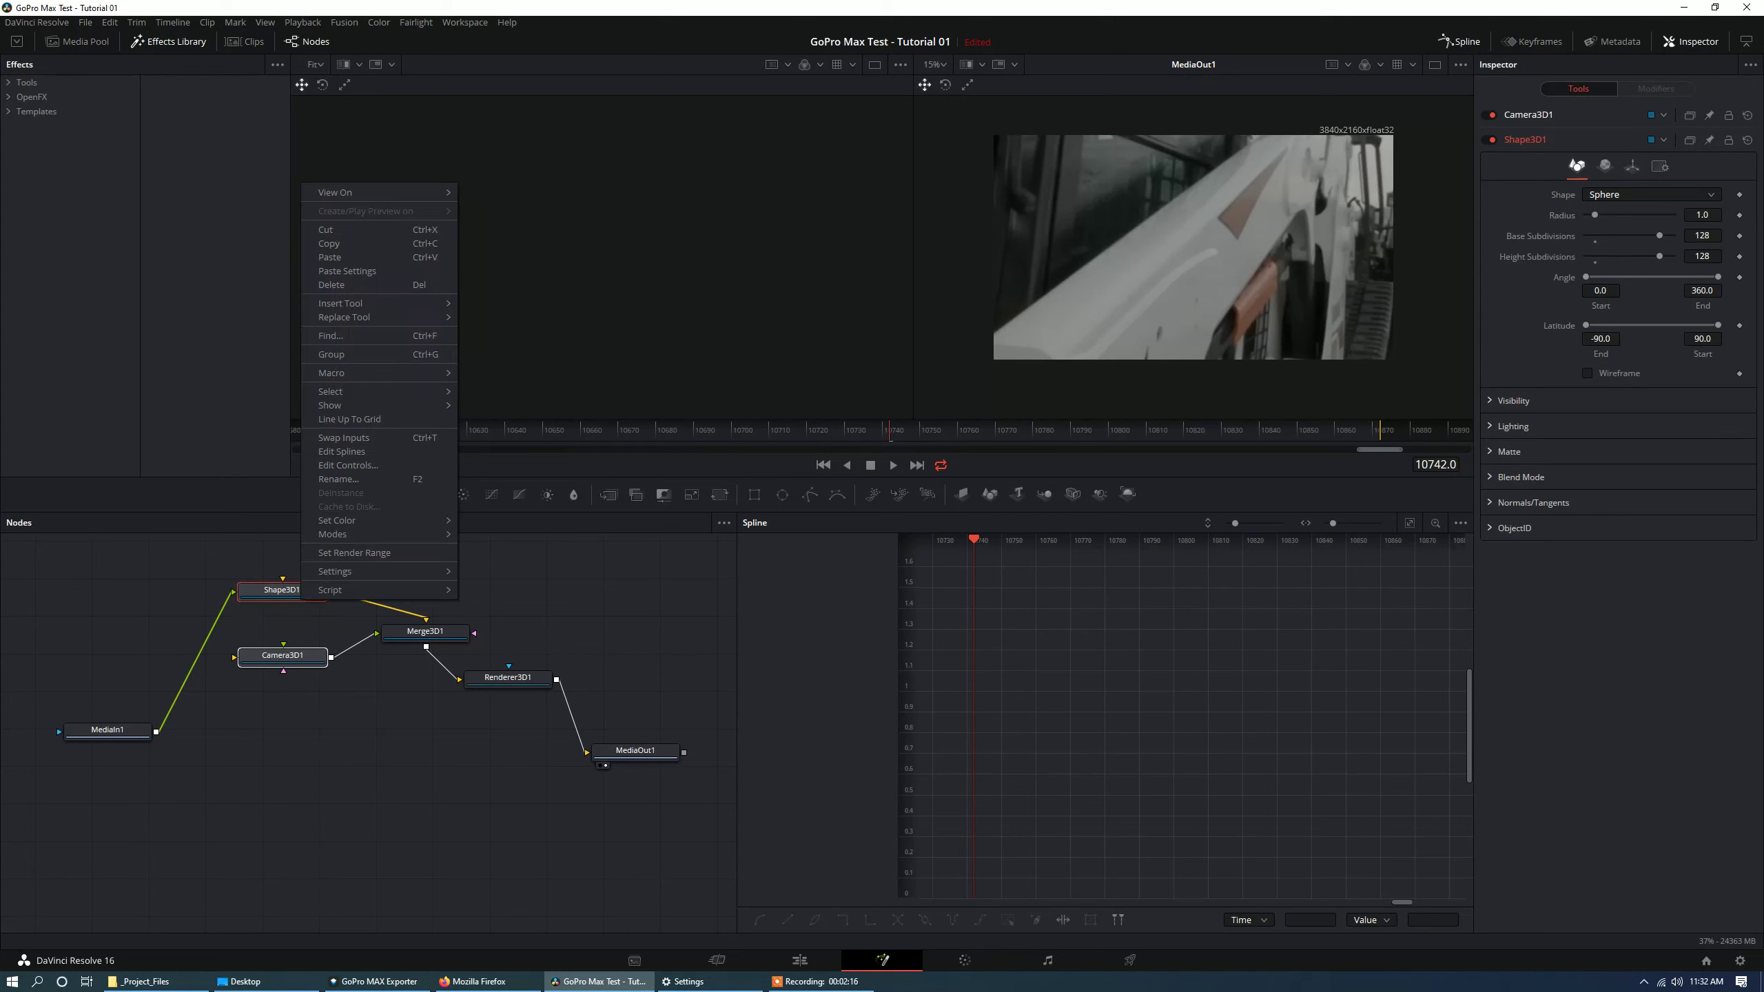
left_click(500, 196)
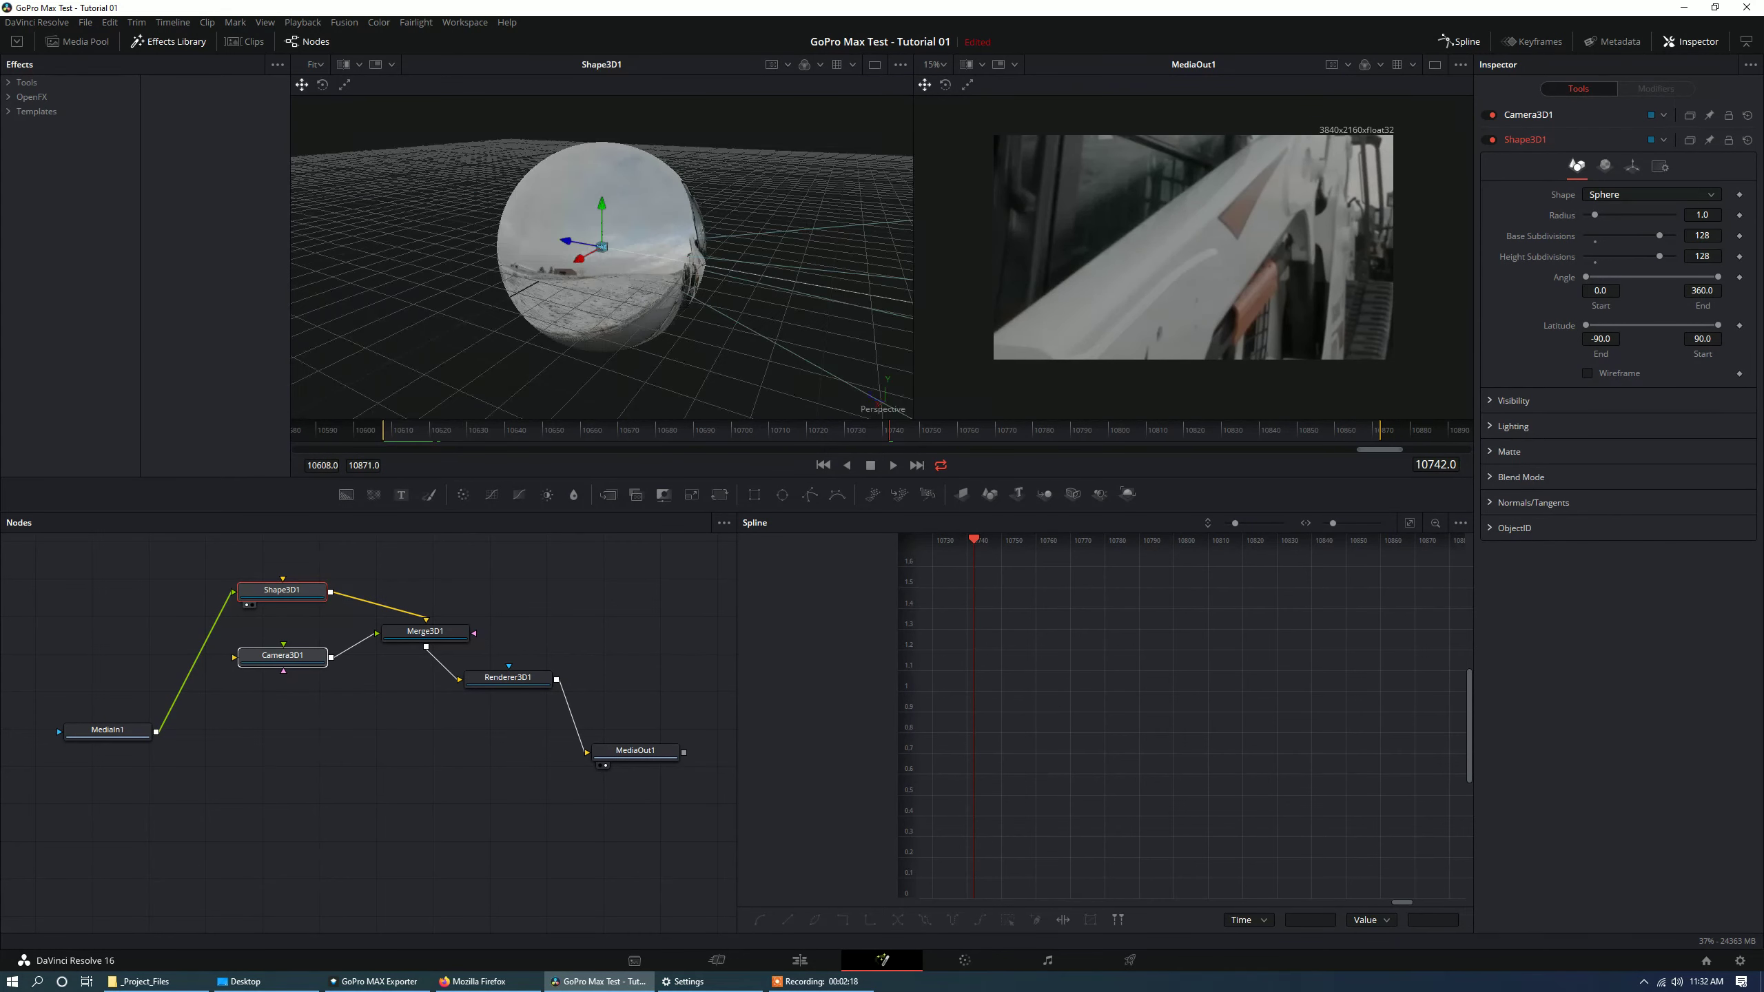
left_click_drag(501, 264, 757, 263)
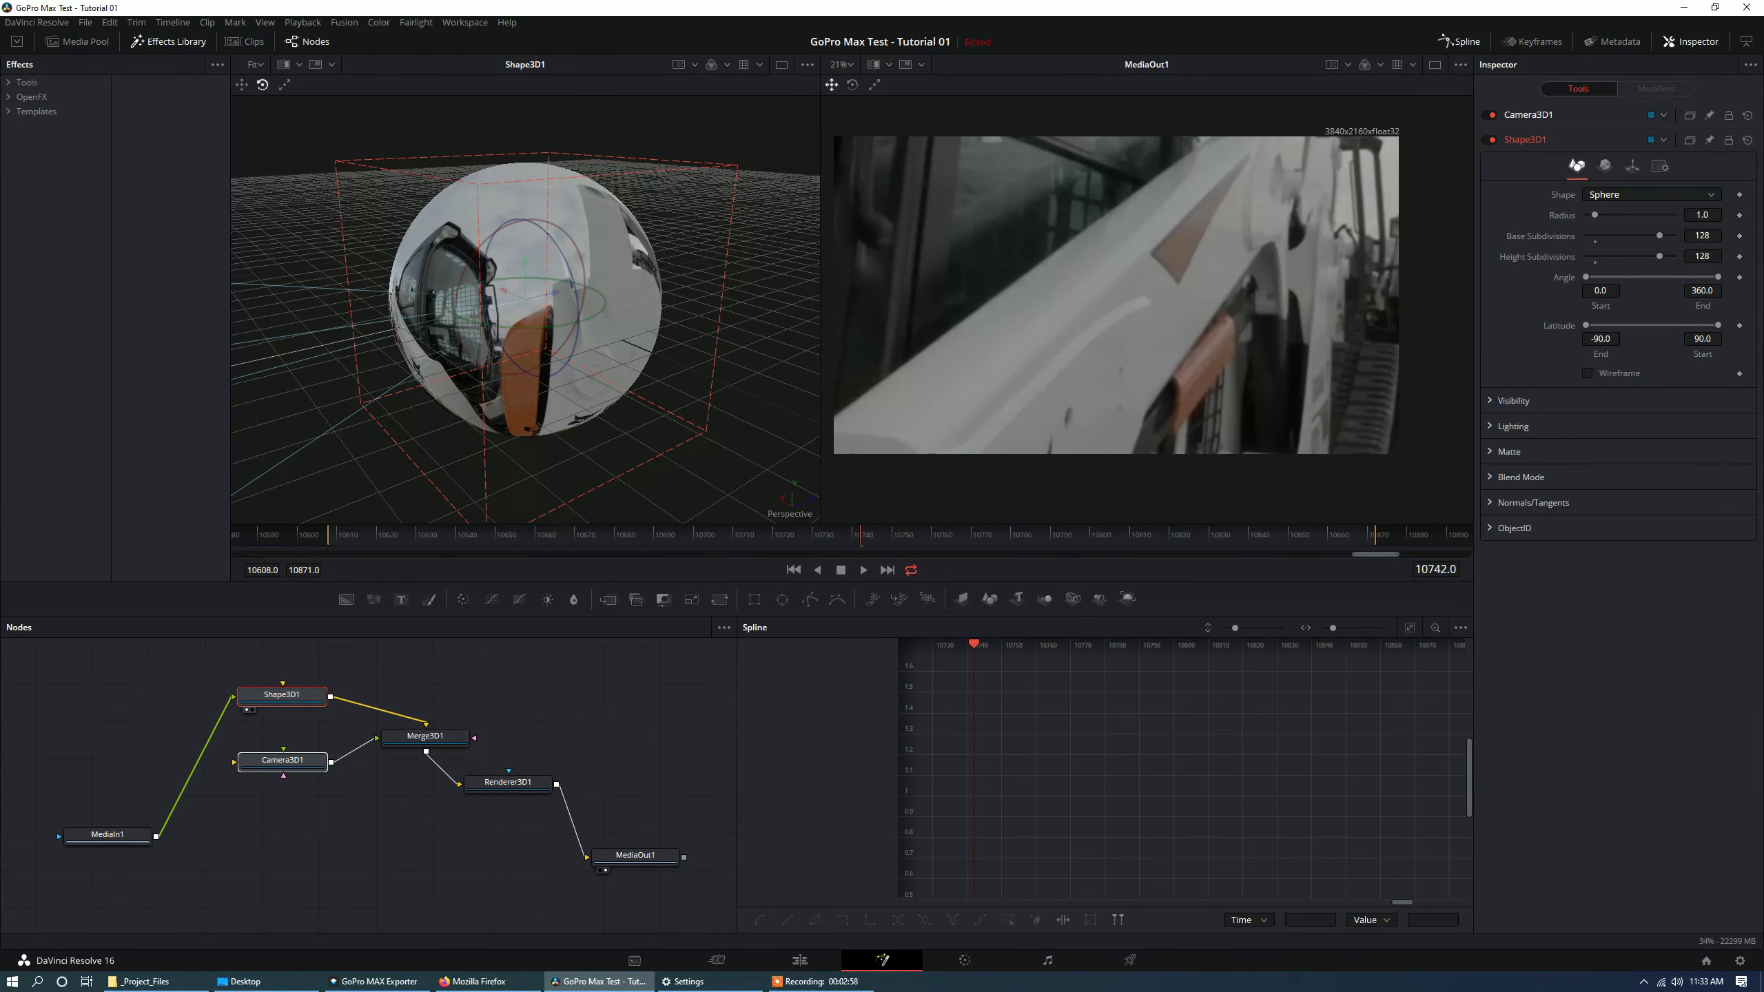
Widen the angle of view of Camera3D1 to 52.9.
left_click(251, 761)
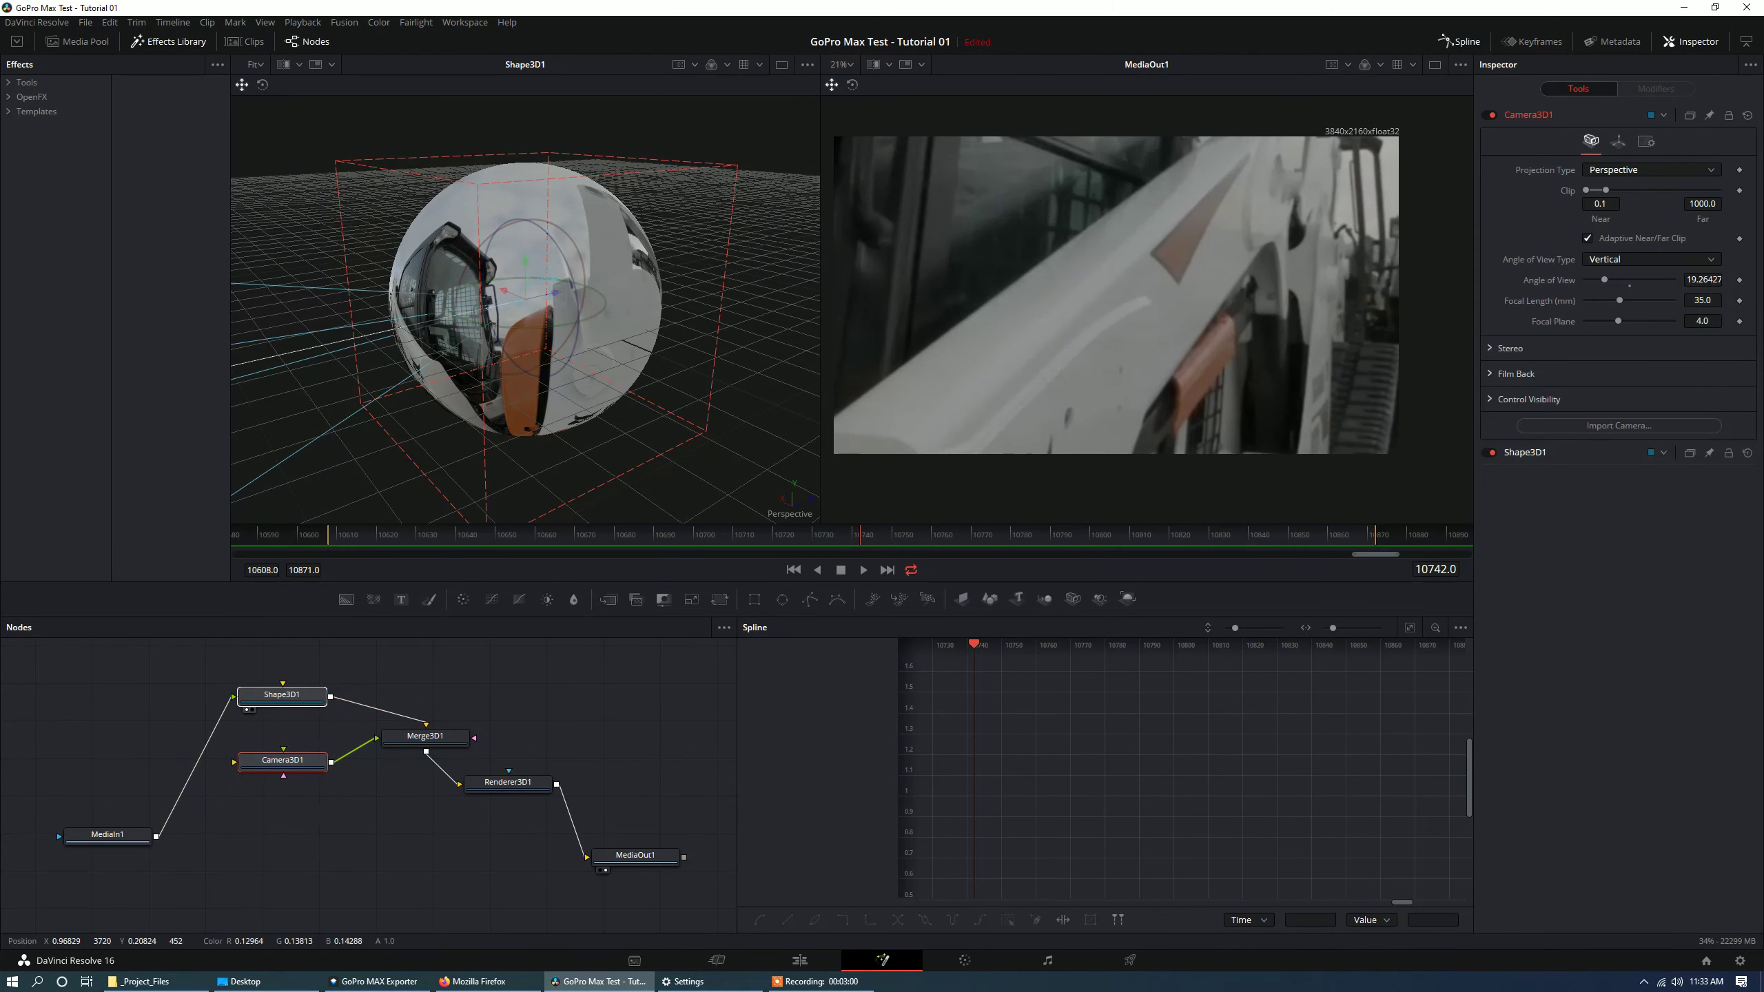
left_click_drag(1604, 280, 1637, 279)
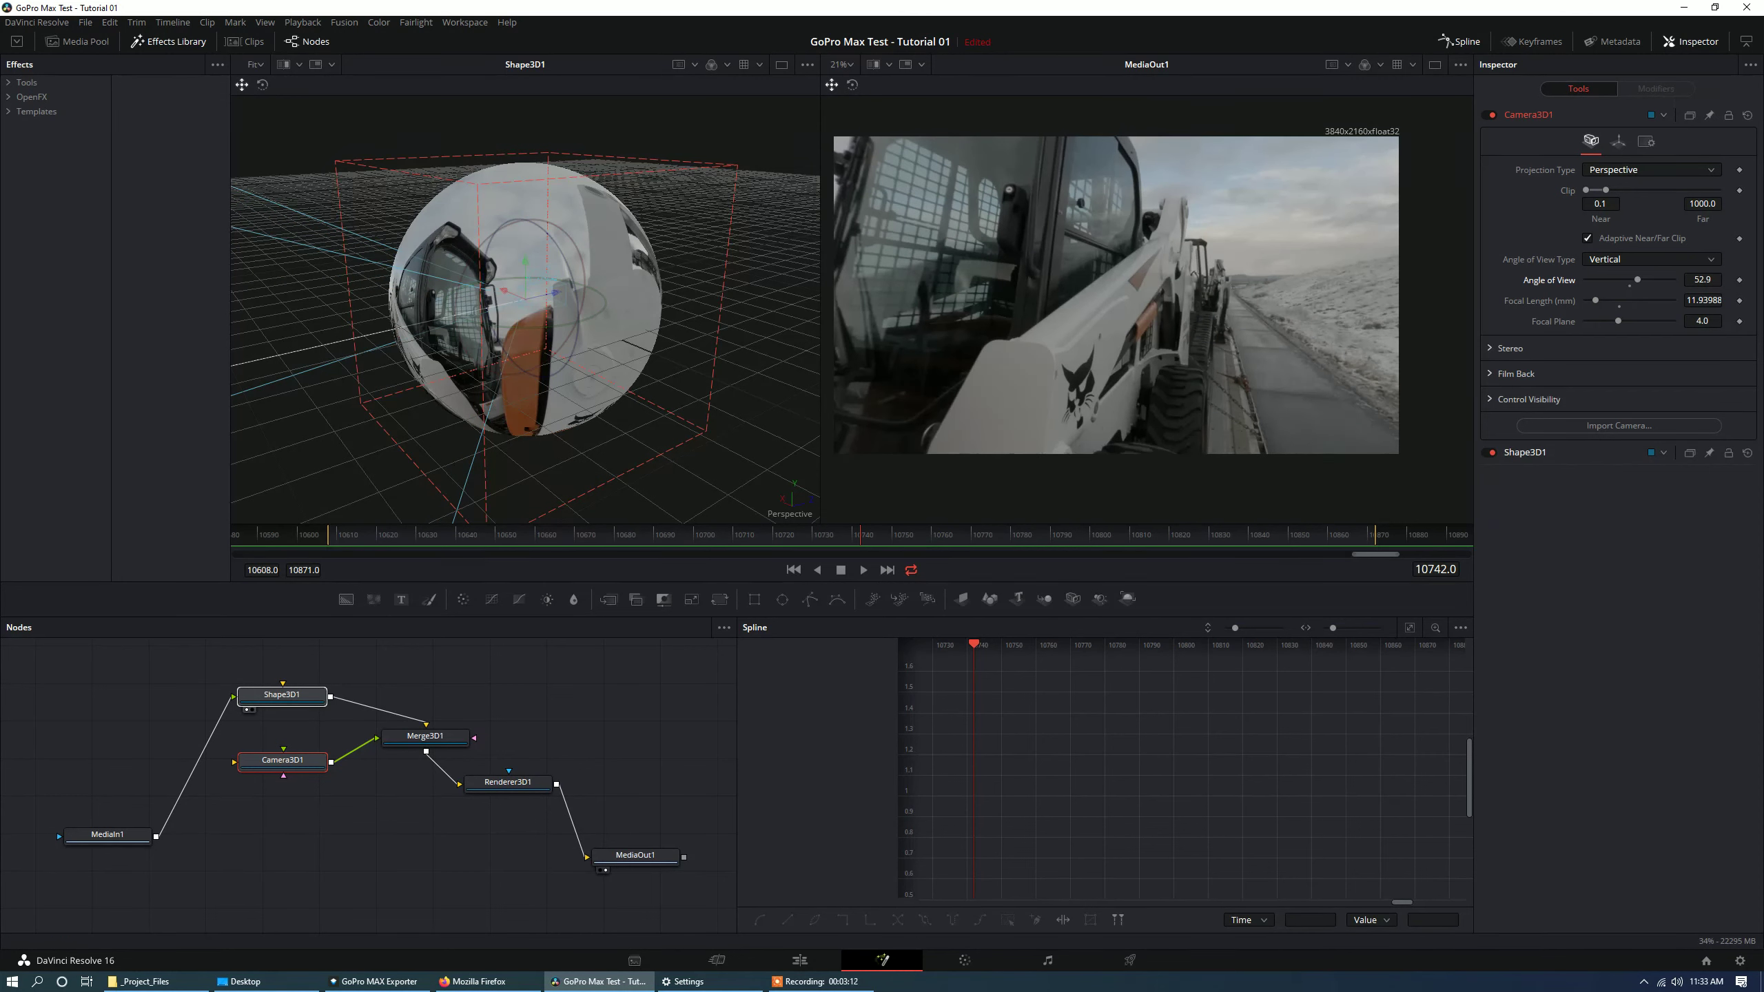
Rotate the Shape3D1 sphere to turn the rendered view, and set the sphere's radius to -1.
left_click(282, 695)
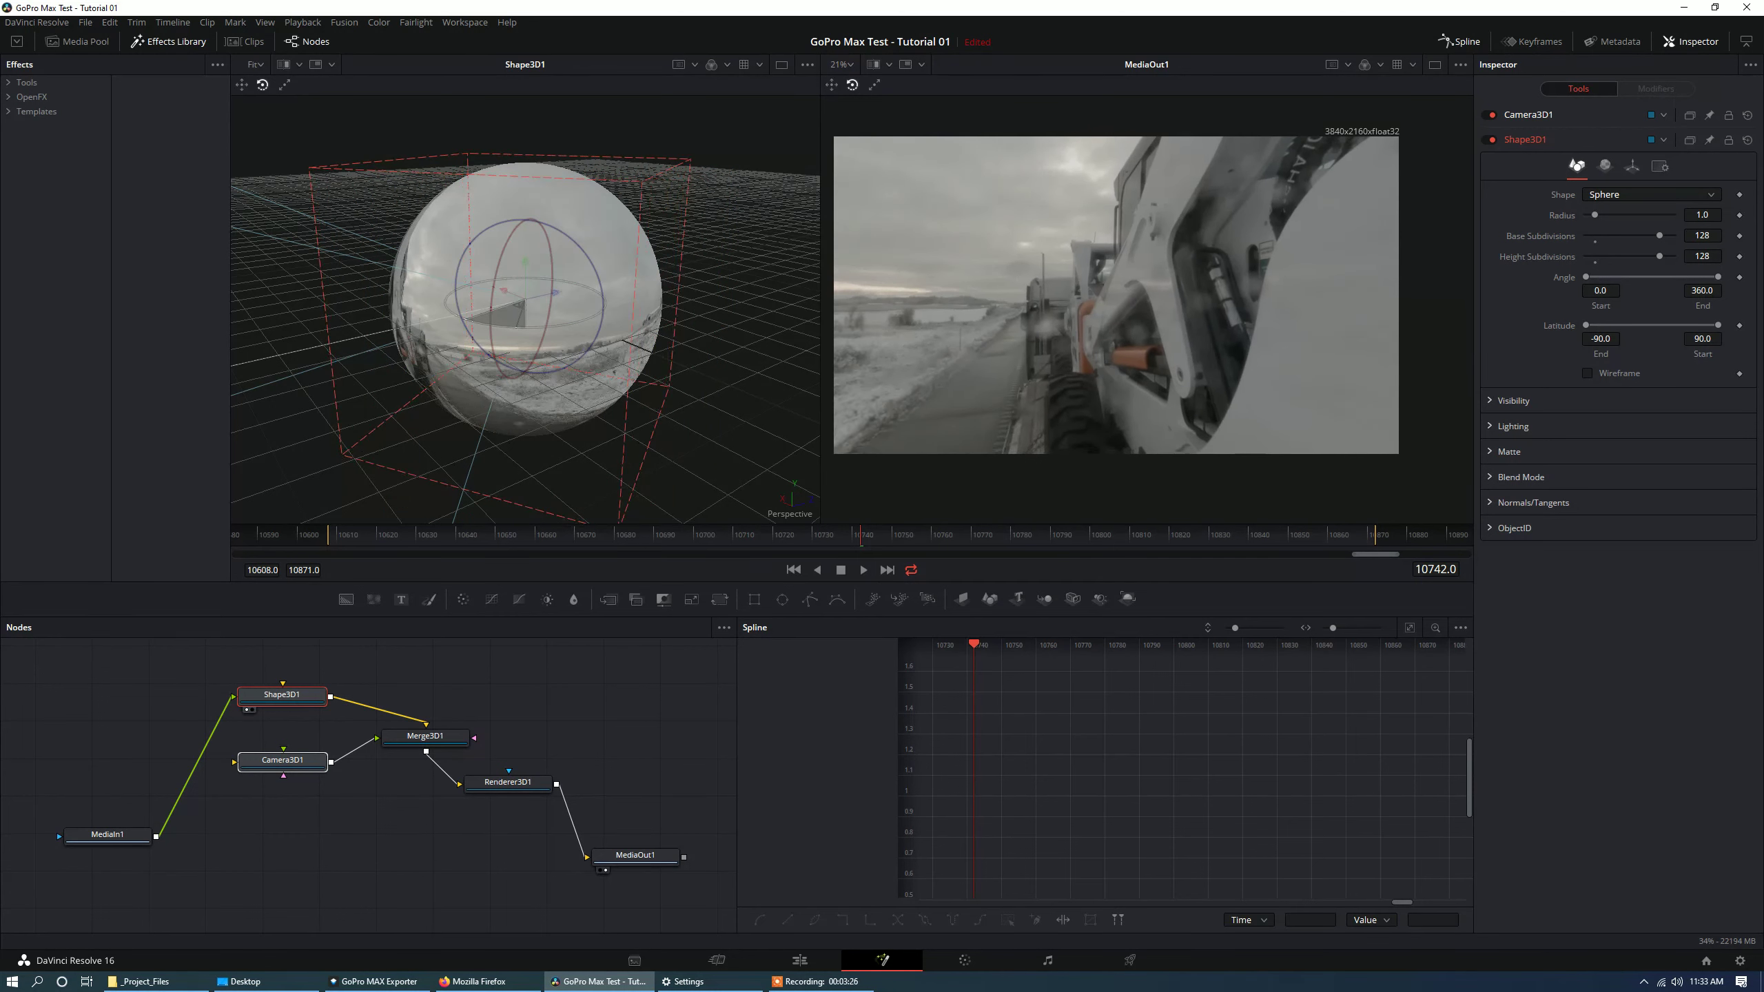
left_click_drag(1113, 346, 1101, 345)
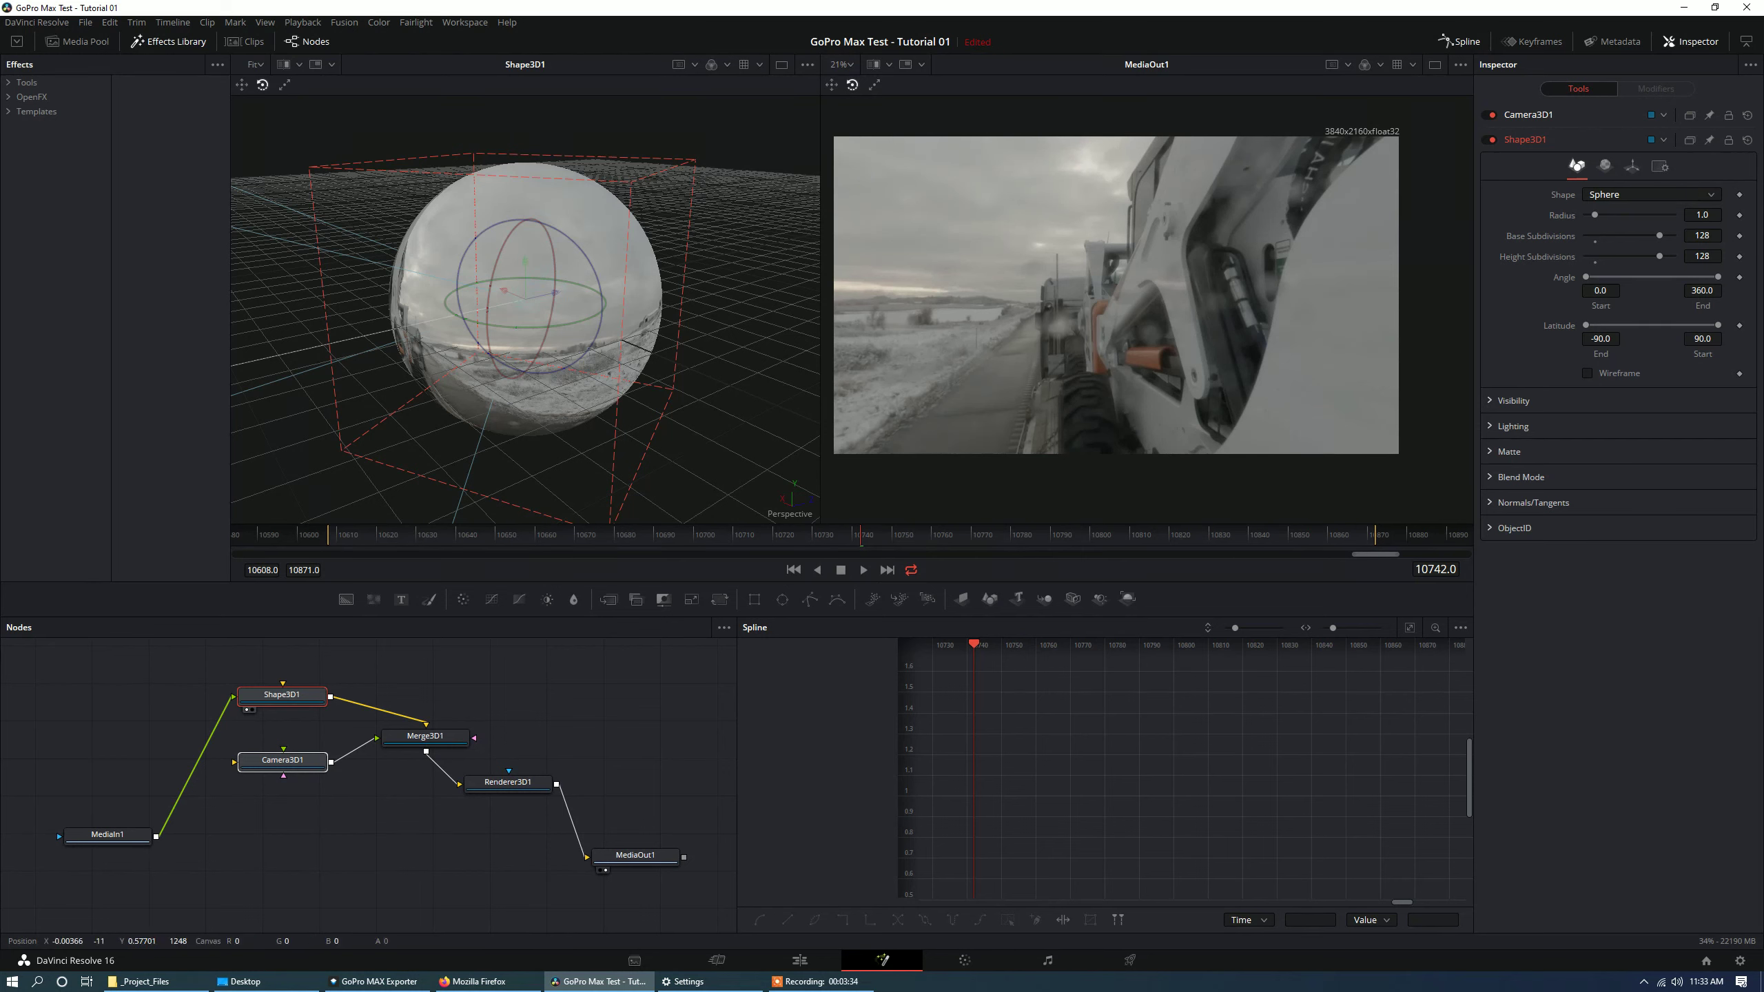
double_click(1703, 215)
type("-1")
key("Tab")
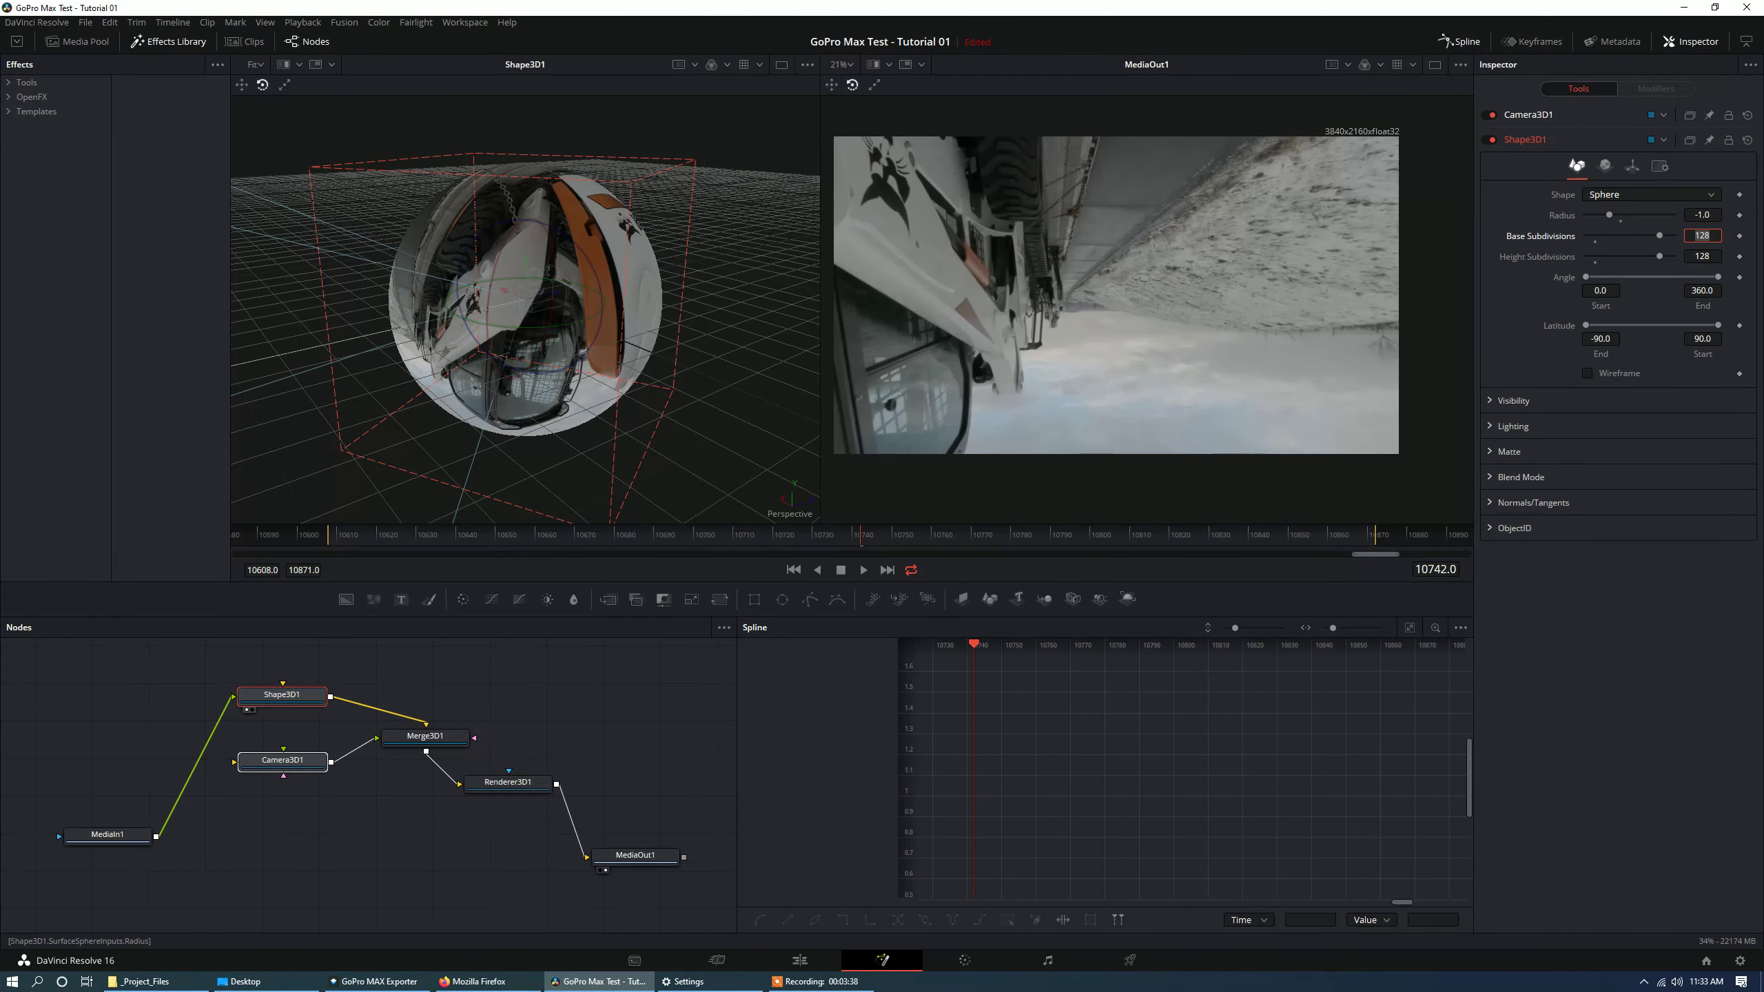
Set the X rotation of Camera3D1 to -180.
left_click(252, 760)
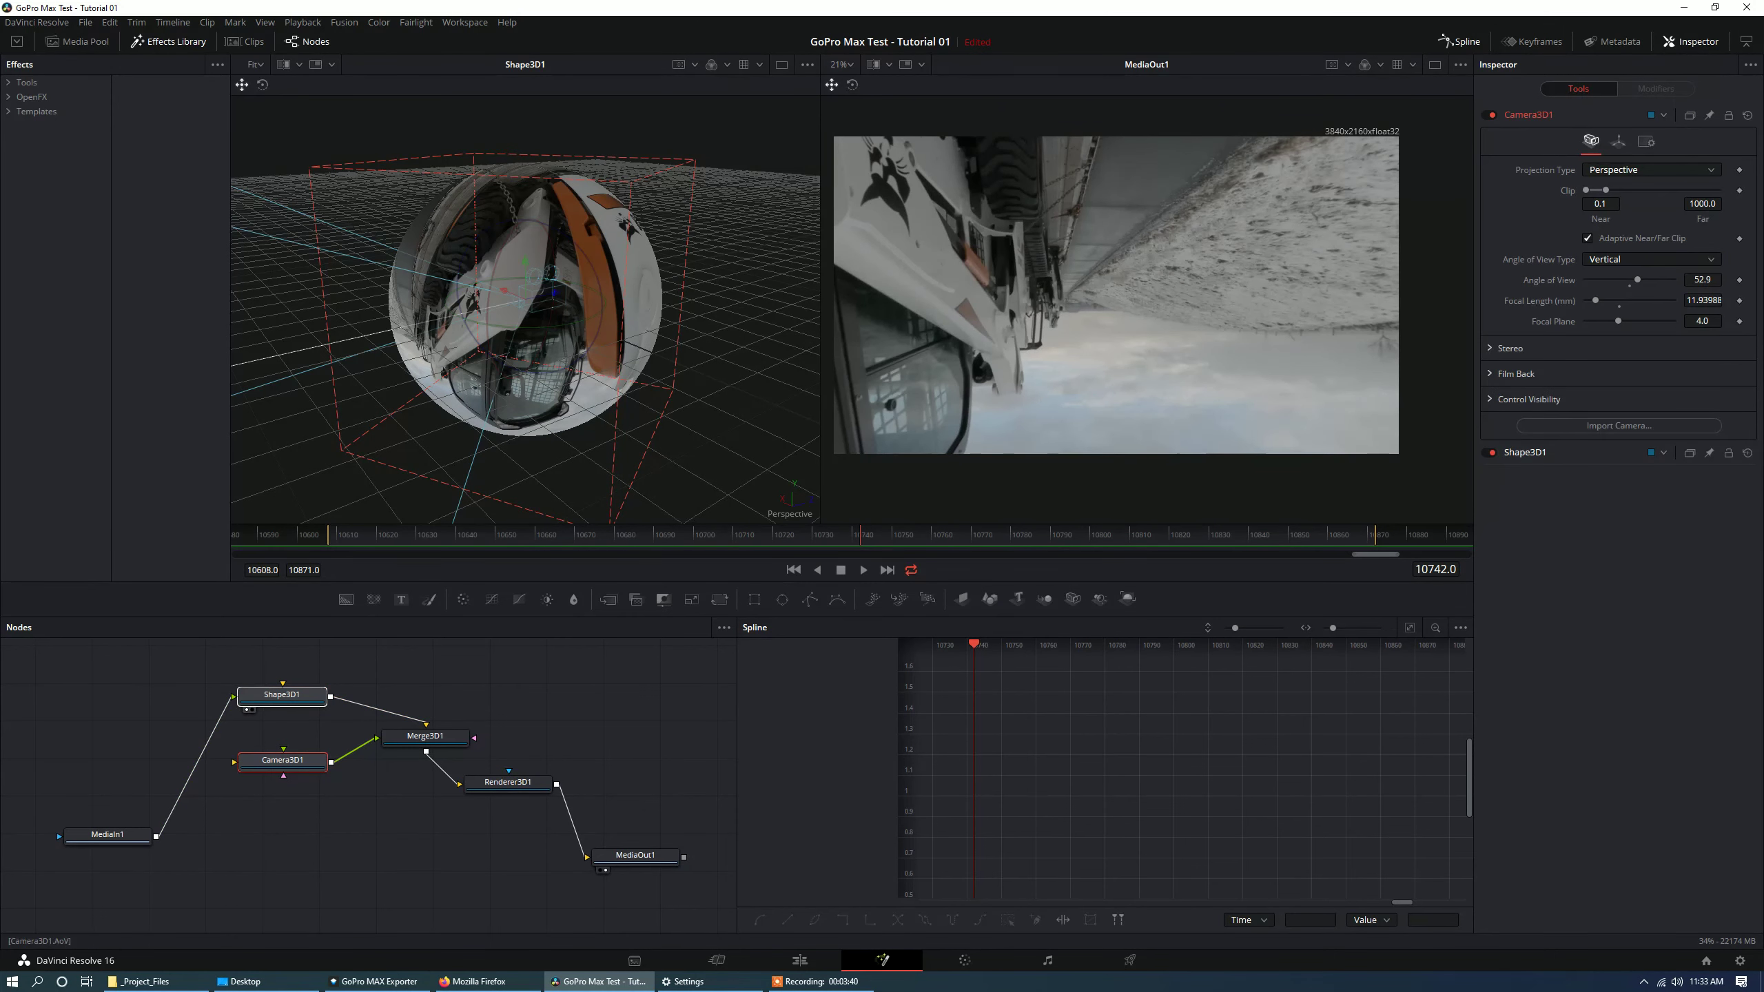
left_click(1618, 142)
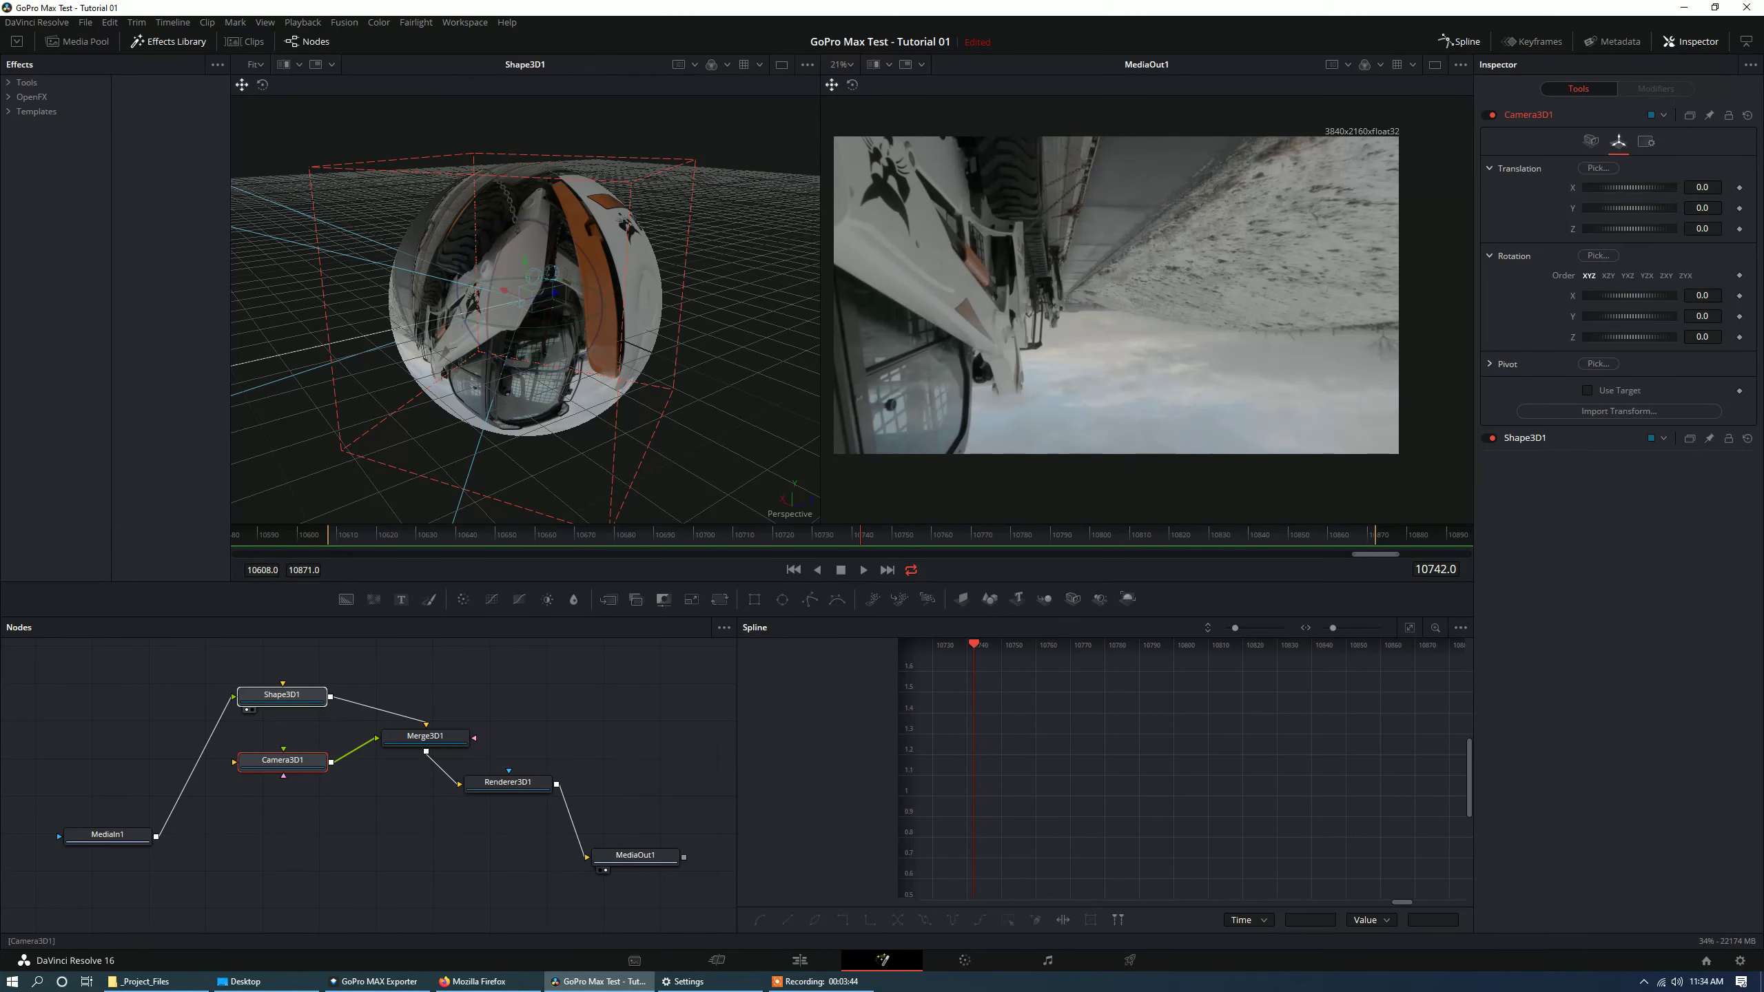
left_click_drag(1629, 297, 1553, 296)
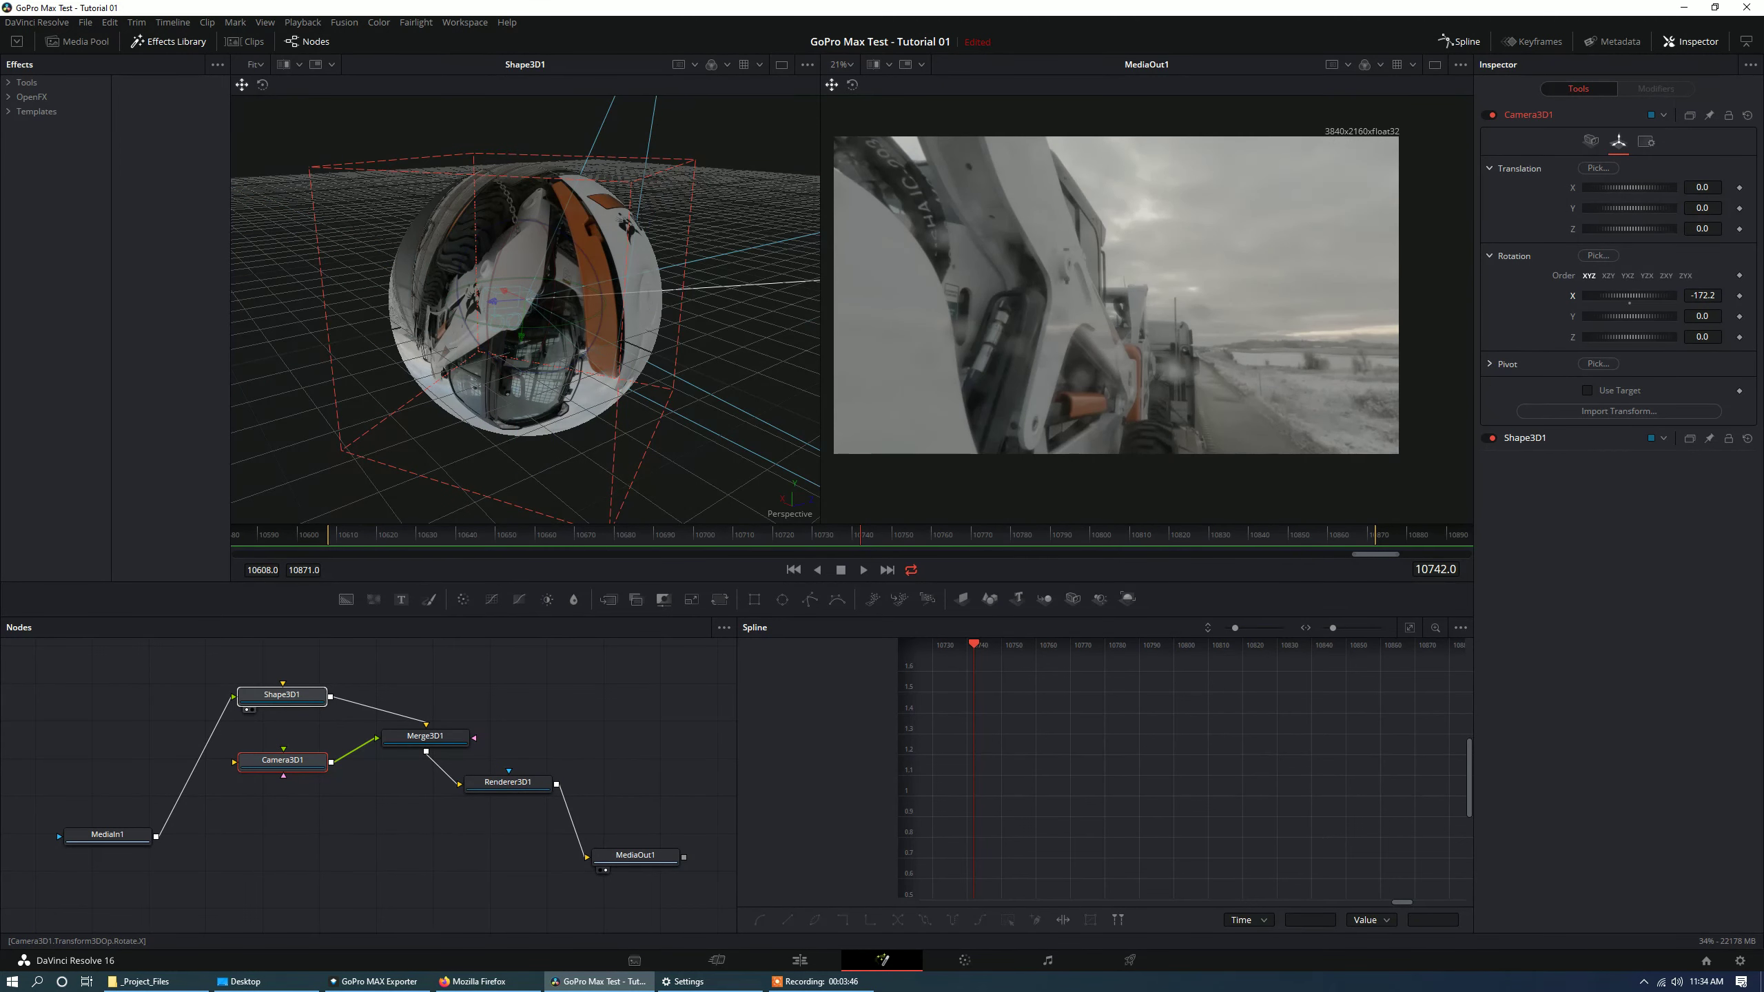
double_click(1703, 297)
type("-180")
key("Tab")
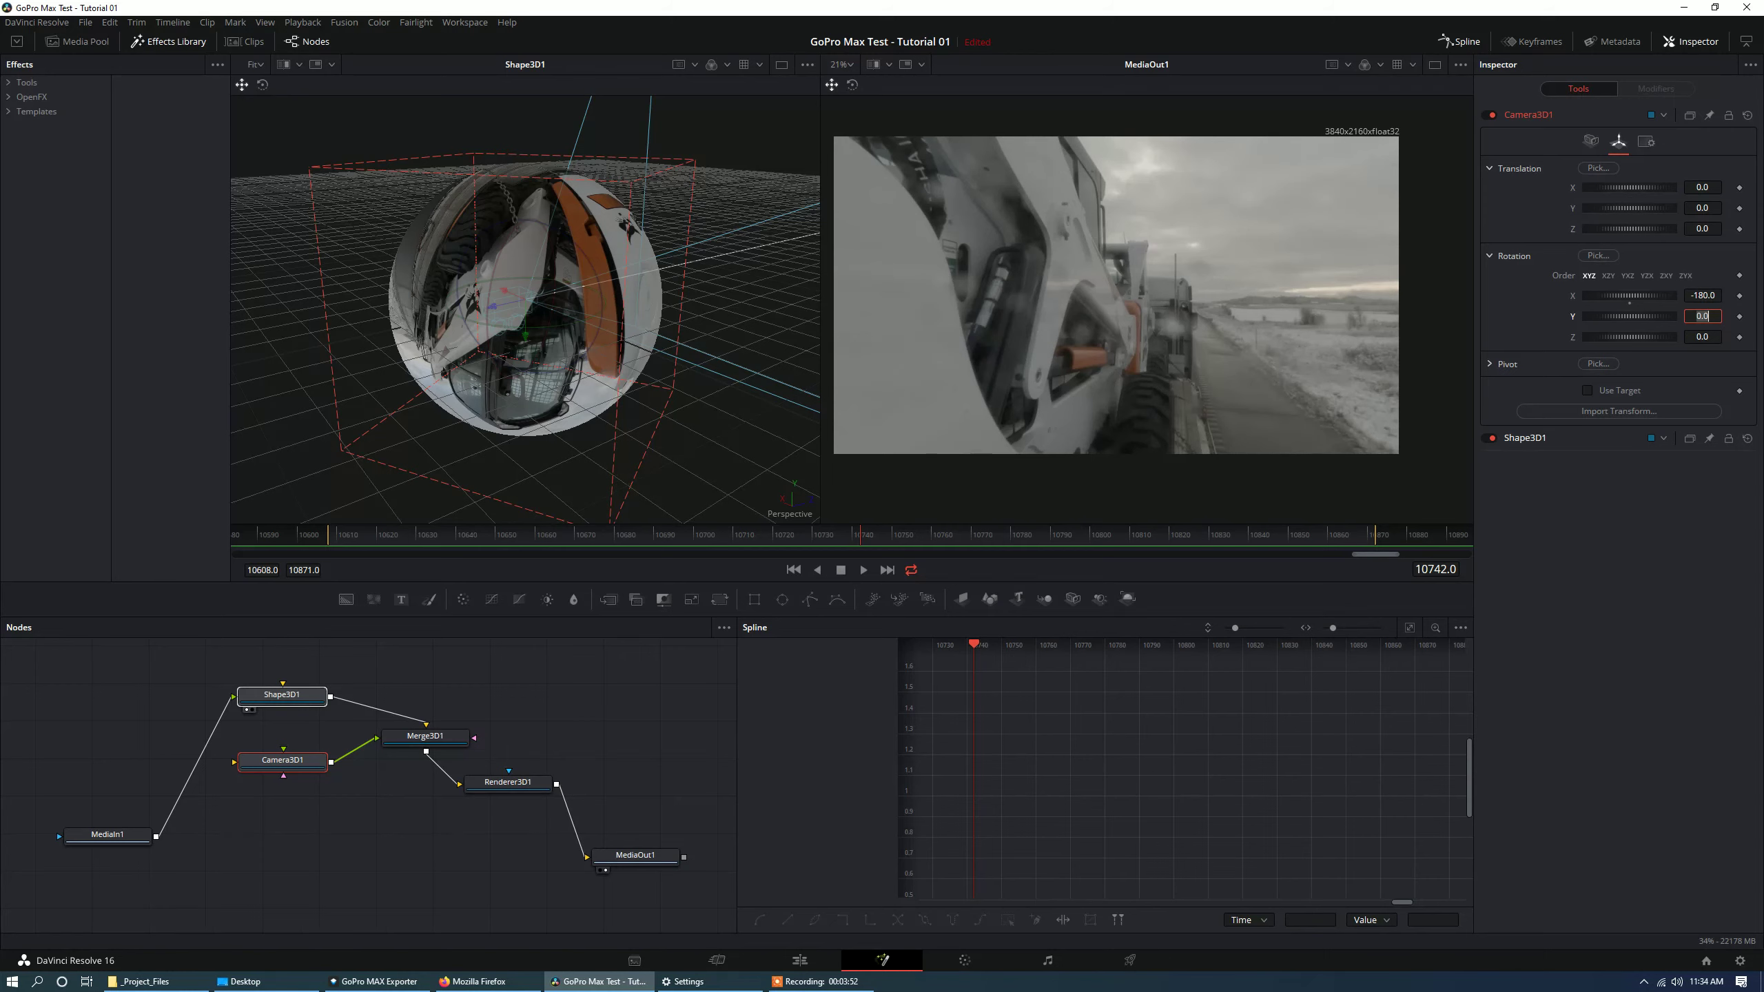
Turn the Shape3D1 sphere in the 3D view and level the shot with Camera3D1 rotation at X -161.7 and Z -7.8.
left_click_drag(503, 291, 681, 334)
key("ctrl+z")
key("w")
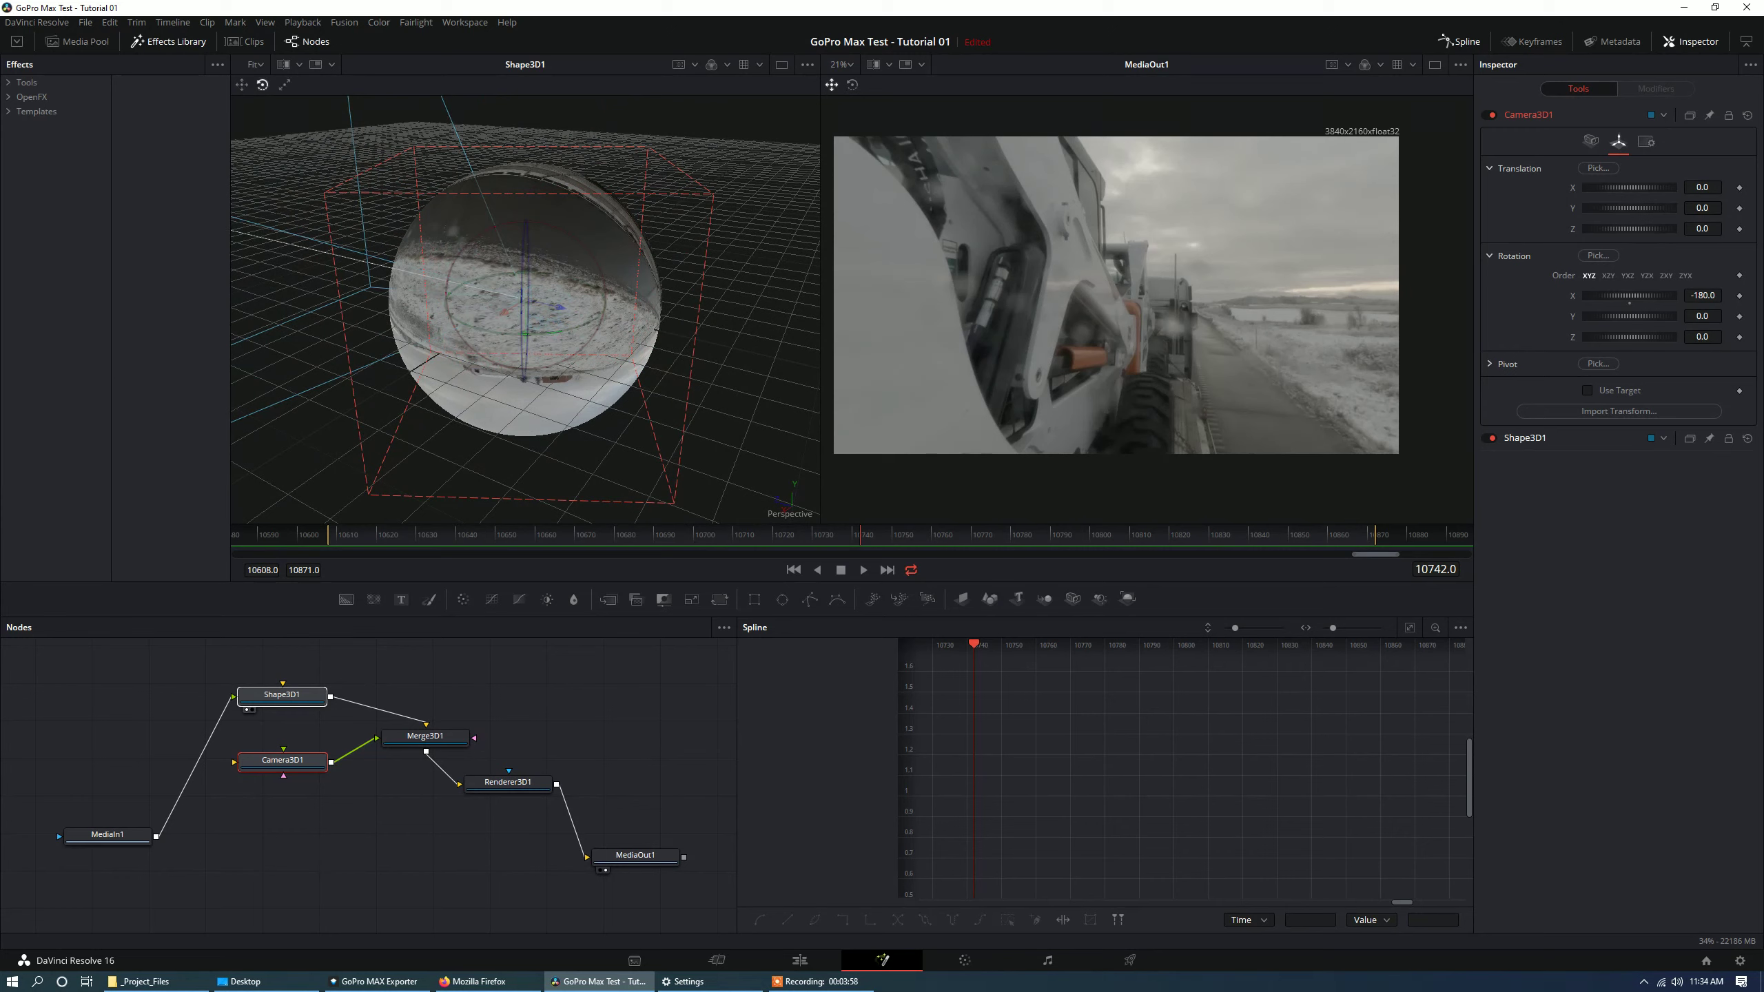
left_click_drag(526, 334, 585, 353)
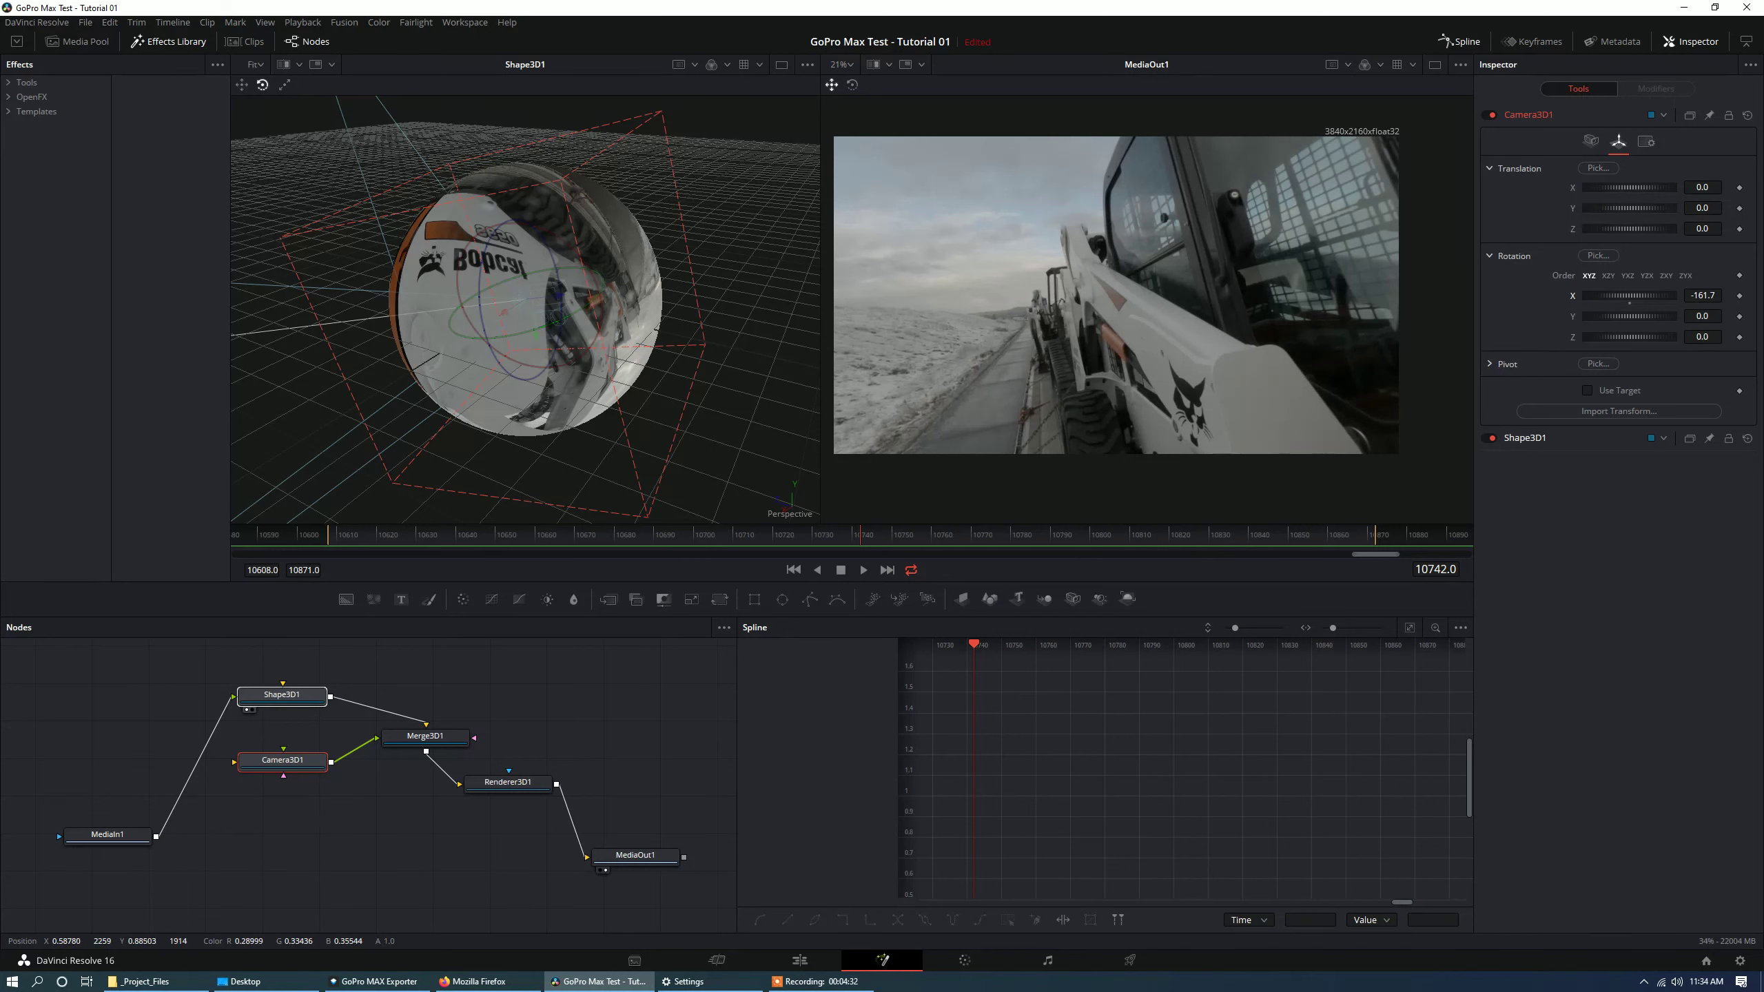
mouse_move(1630, 337)
left_mouse_down()
mouse_move(1648, 337)
mouse_move(1602, 337)
left_mouse_up()
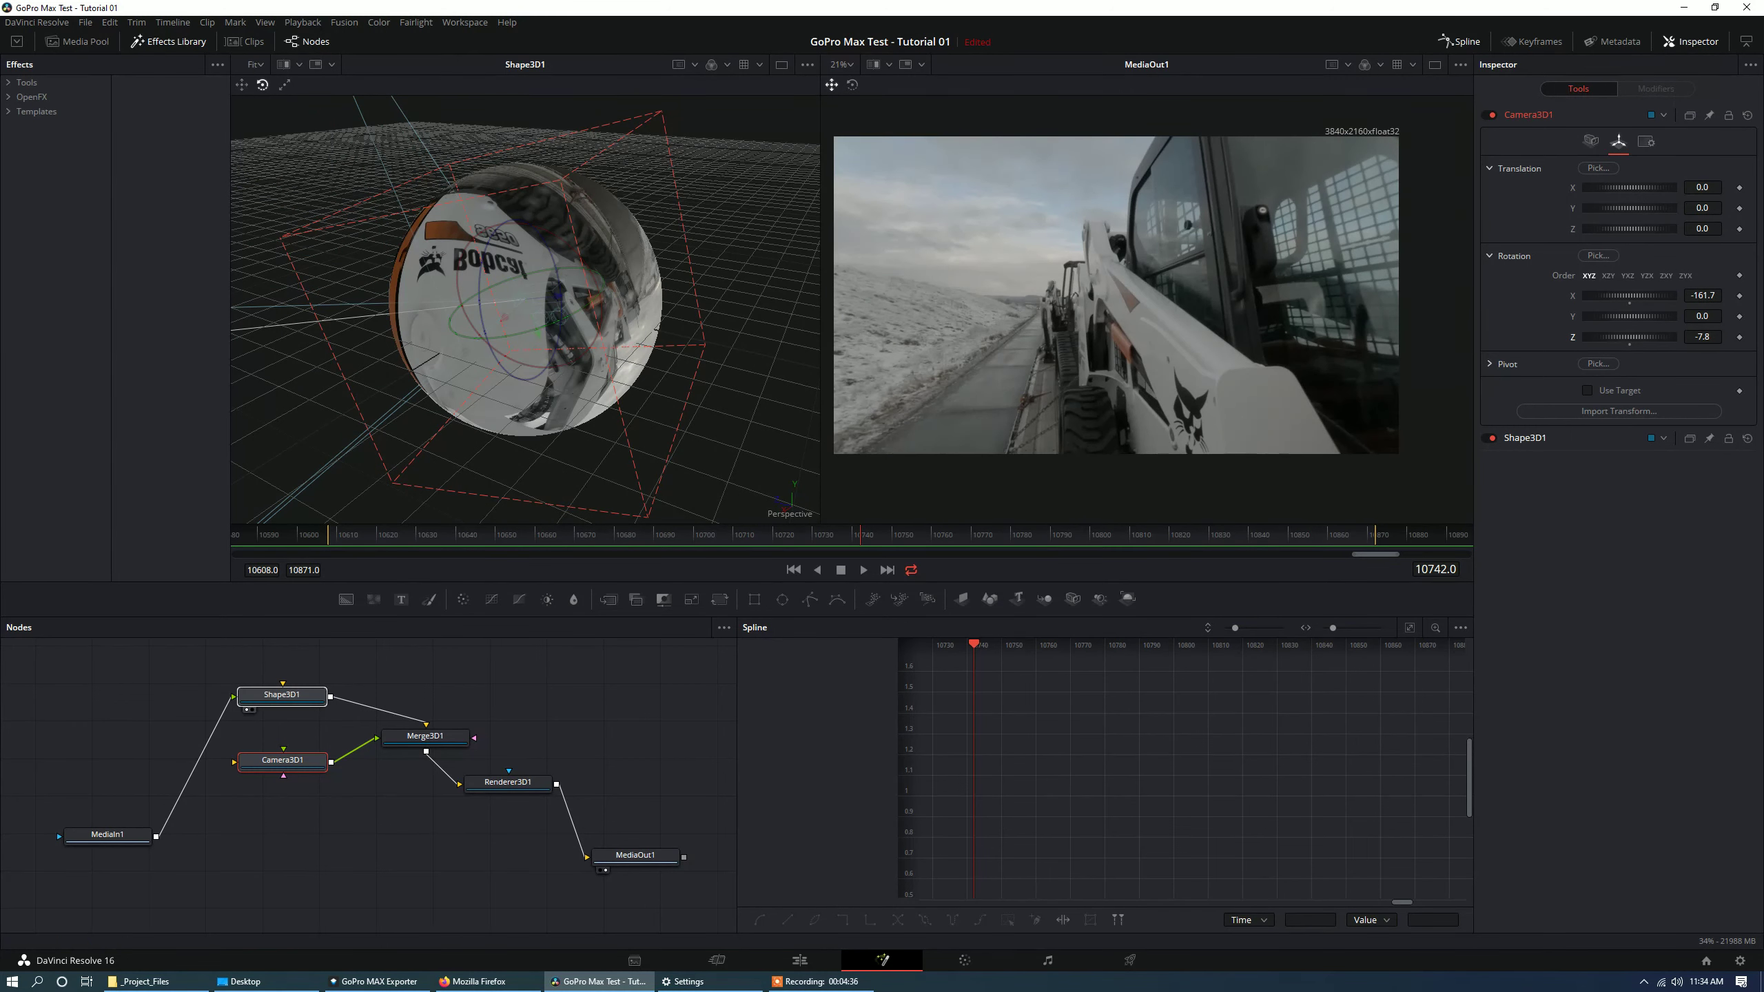
Move Camera3D1 to Z -0.58 and narrow its angle of view to 43.6.
left_click(282, 761)
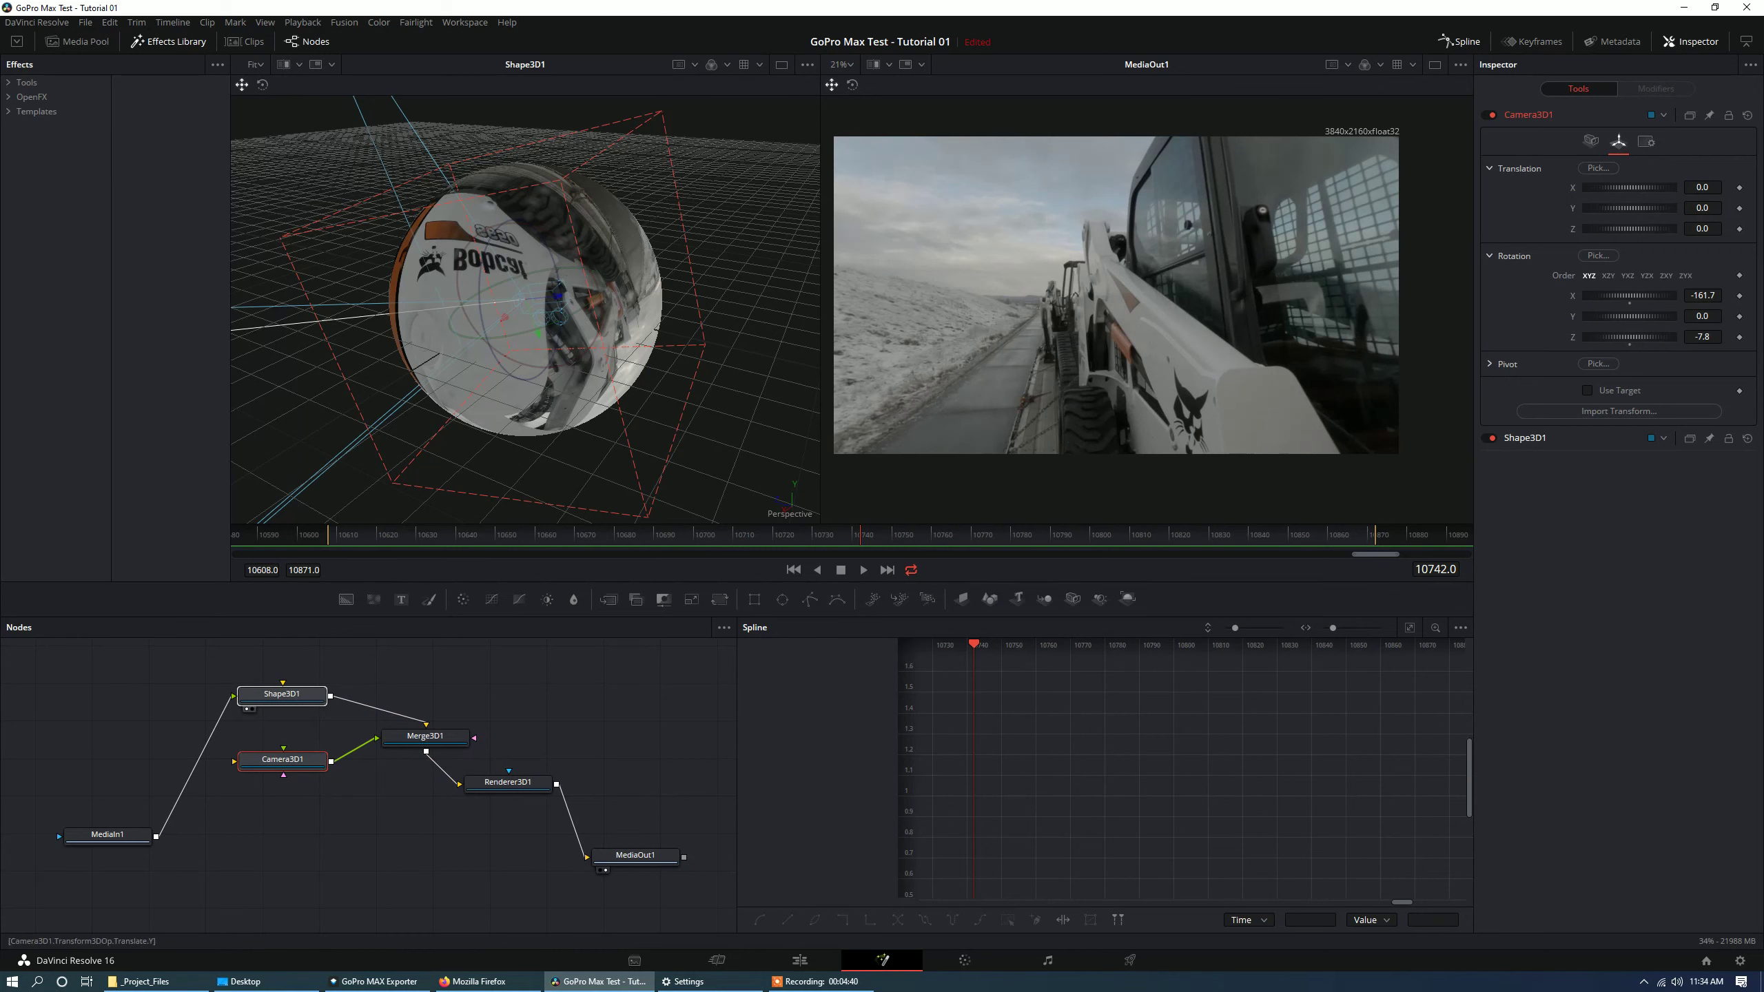
left_click_drag(1629, 228, 1589, 229)
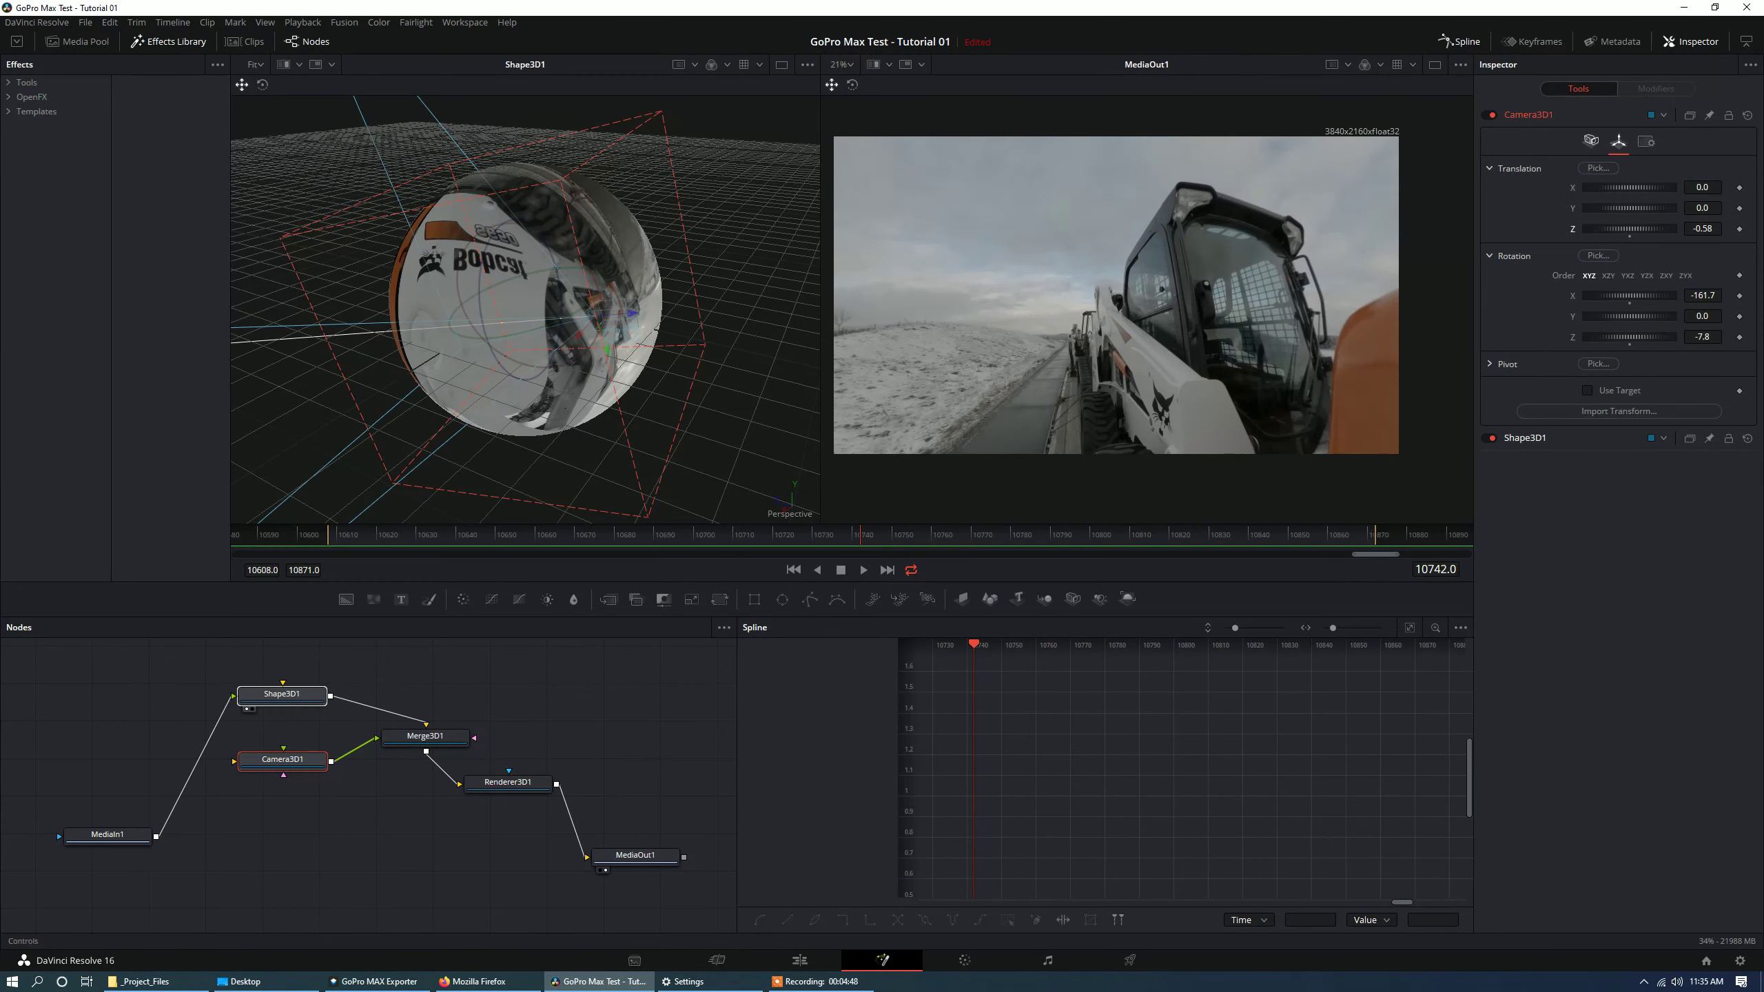
left_click(1591, 141)
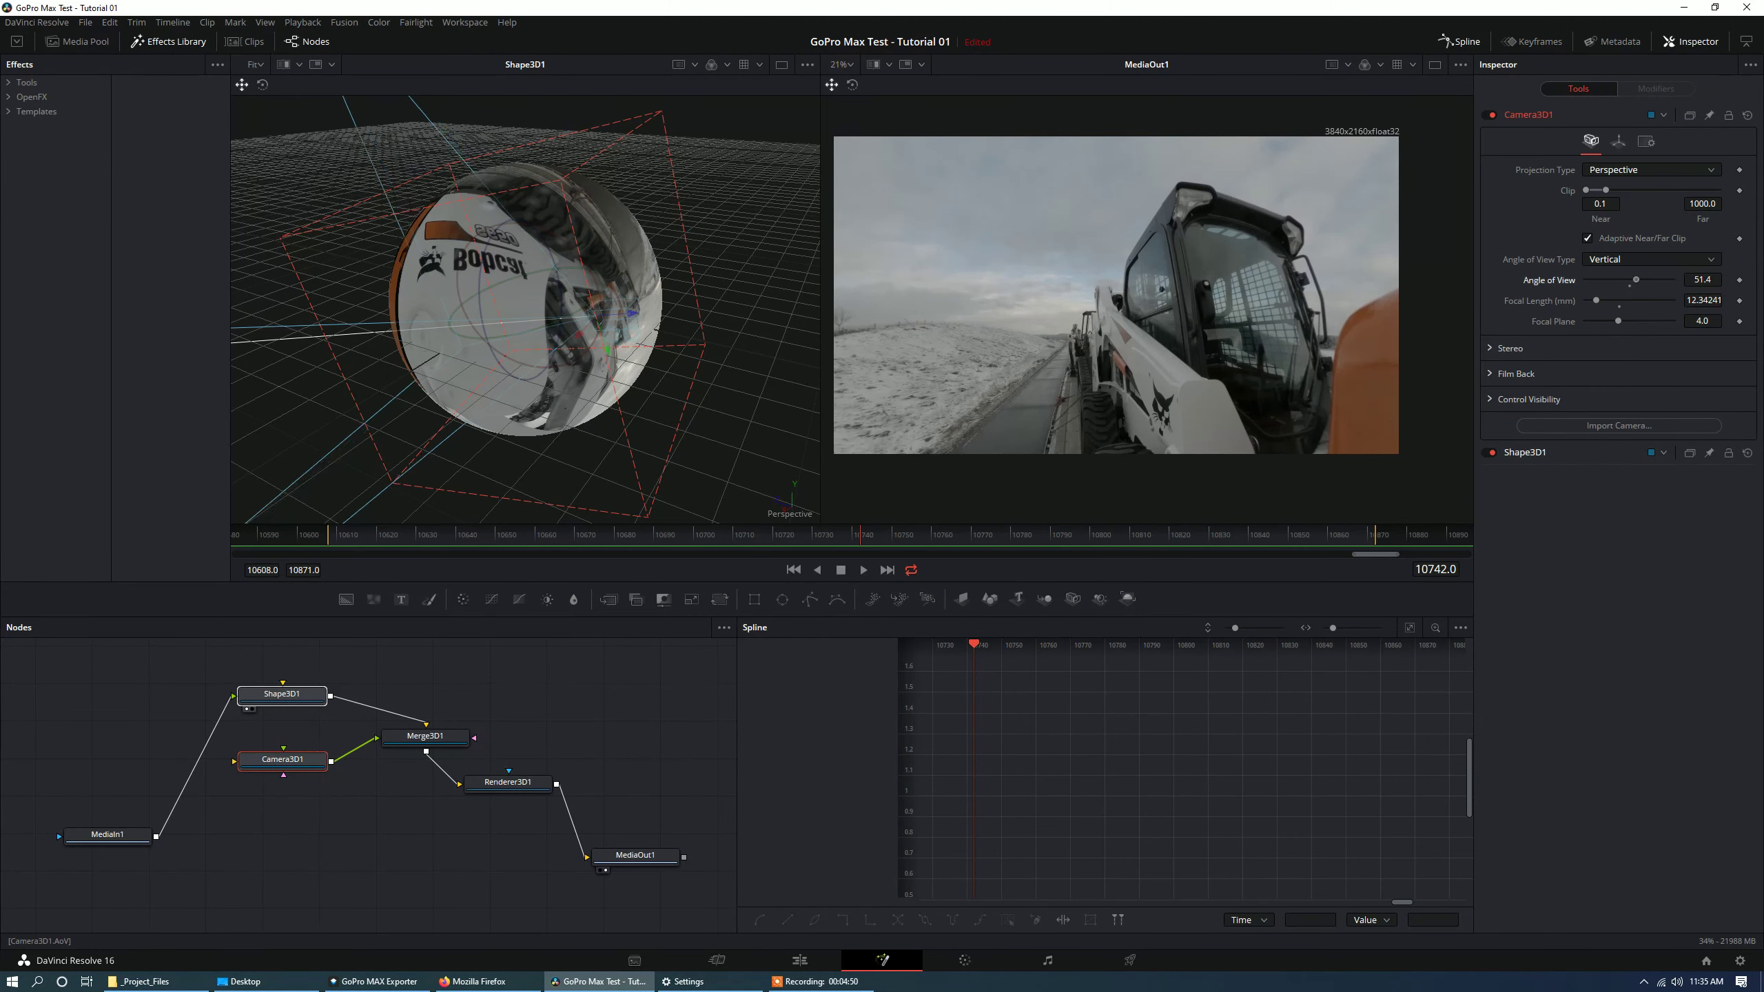
left_click_drag(1635, 280, 1627, 279)
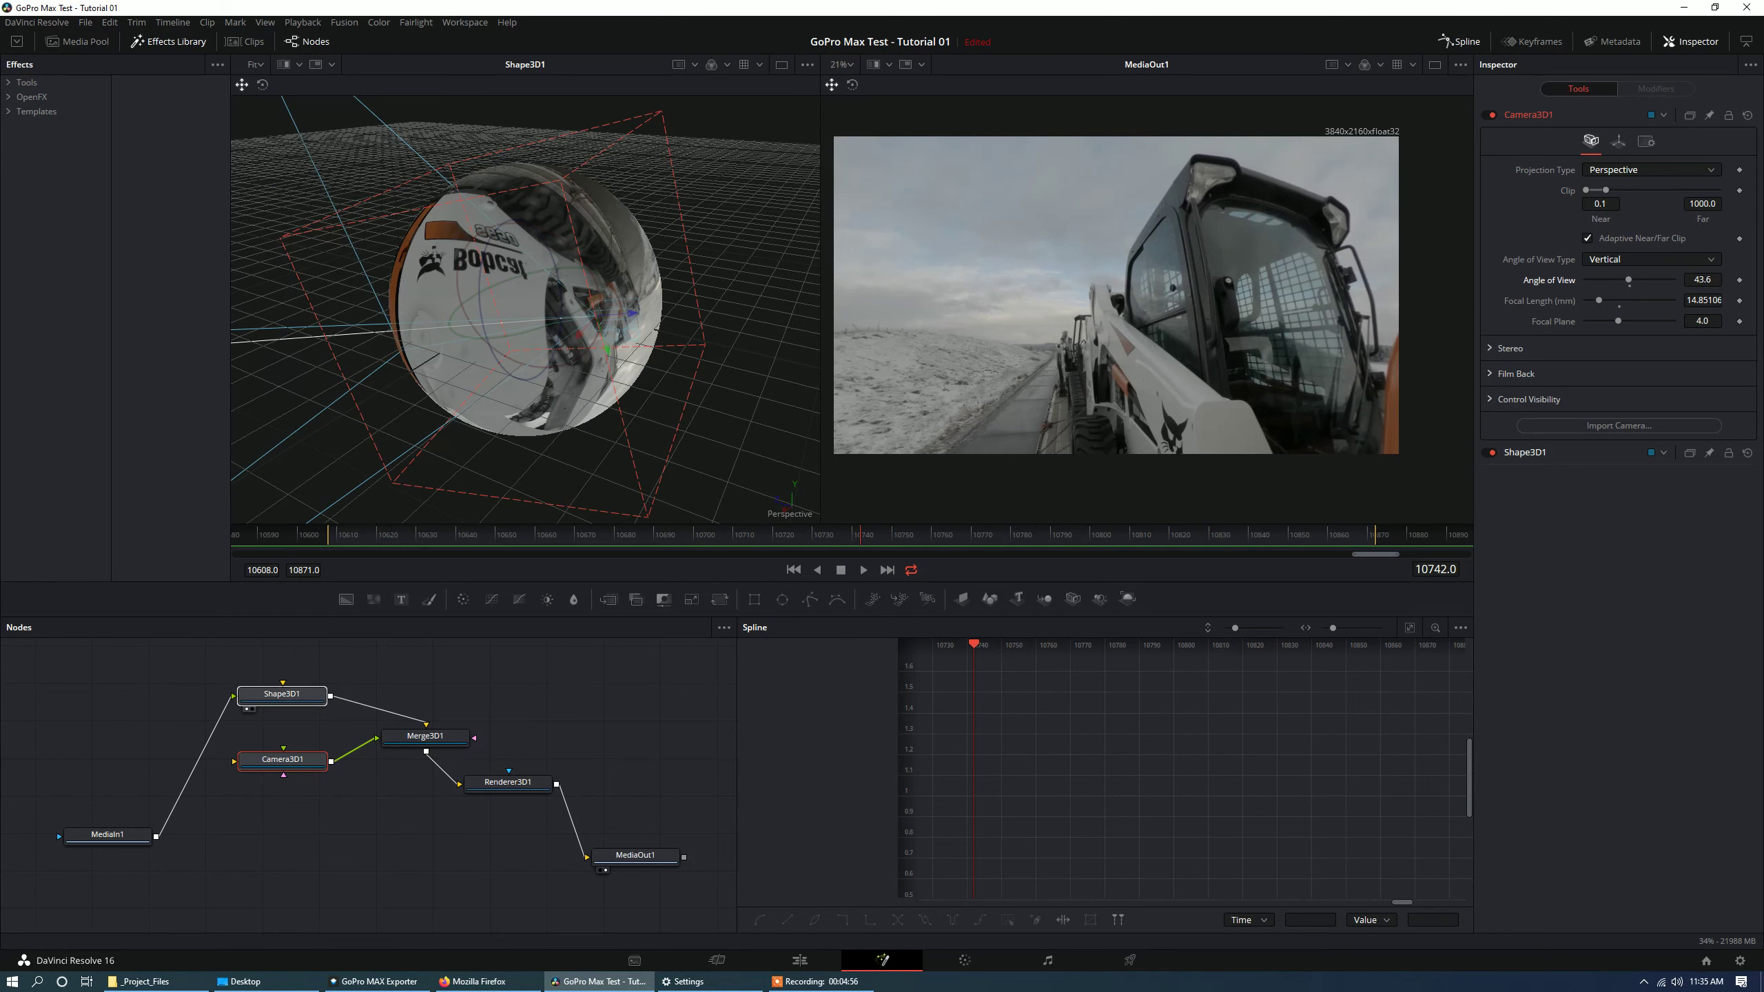
Select only the Shape3D1 node and open its transform settings.
left_click(278, 693)
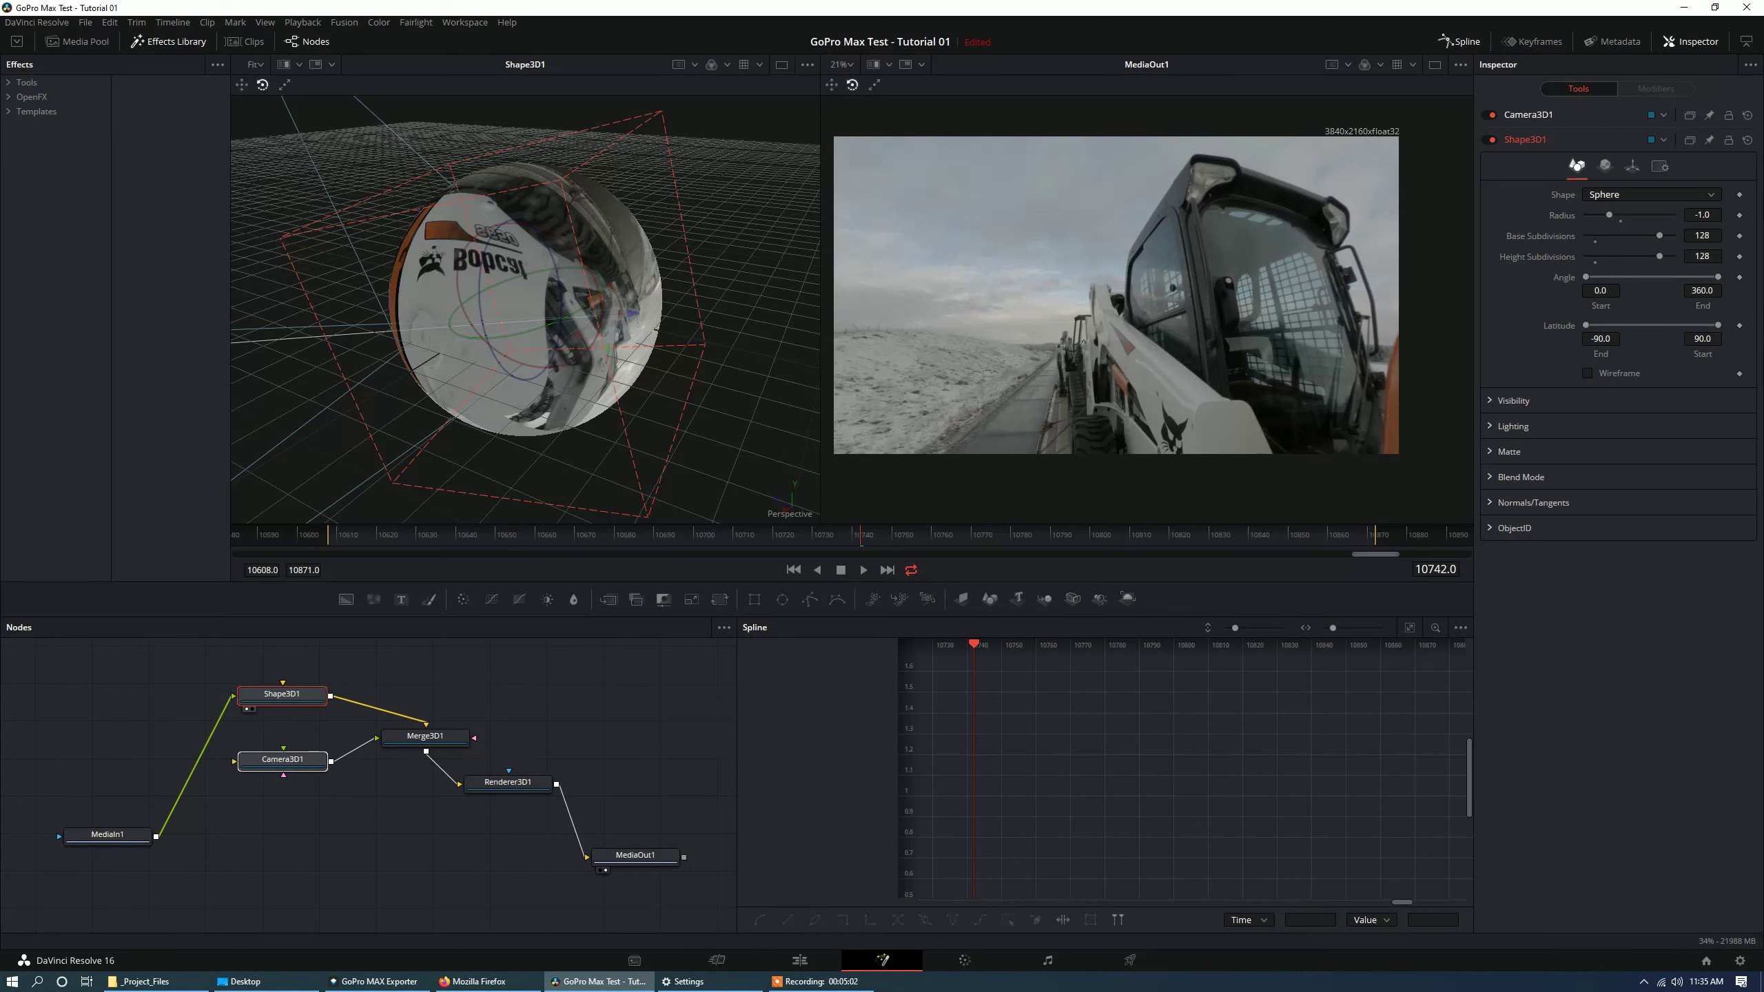
left_click(292, 728)
left_click(281, 694)
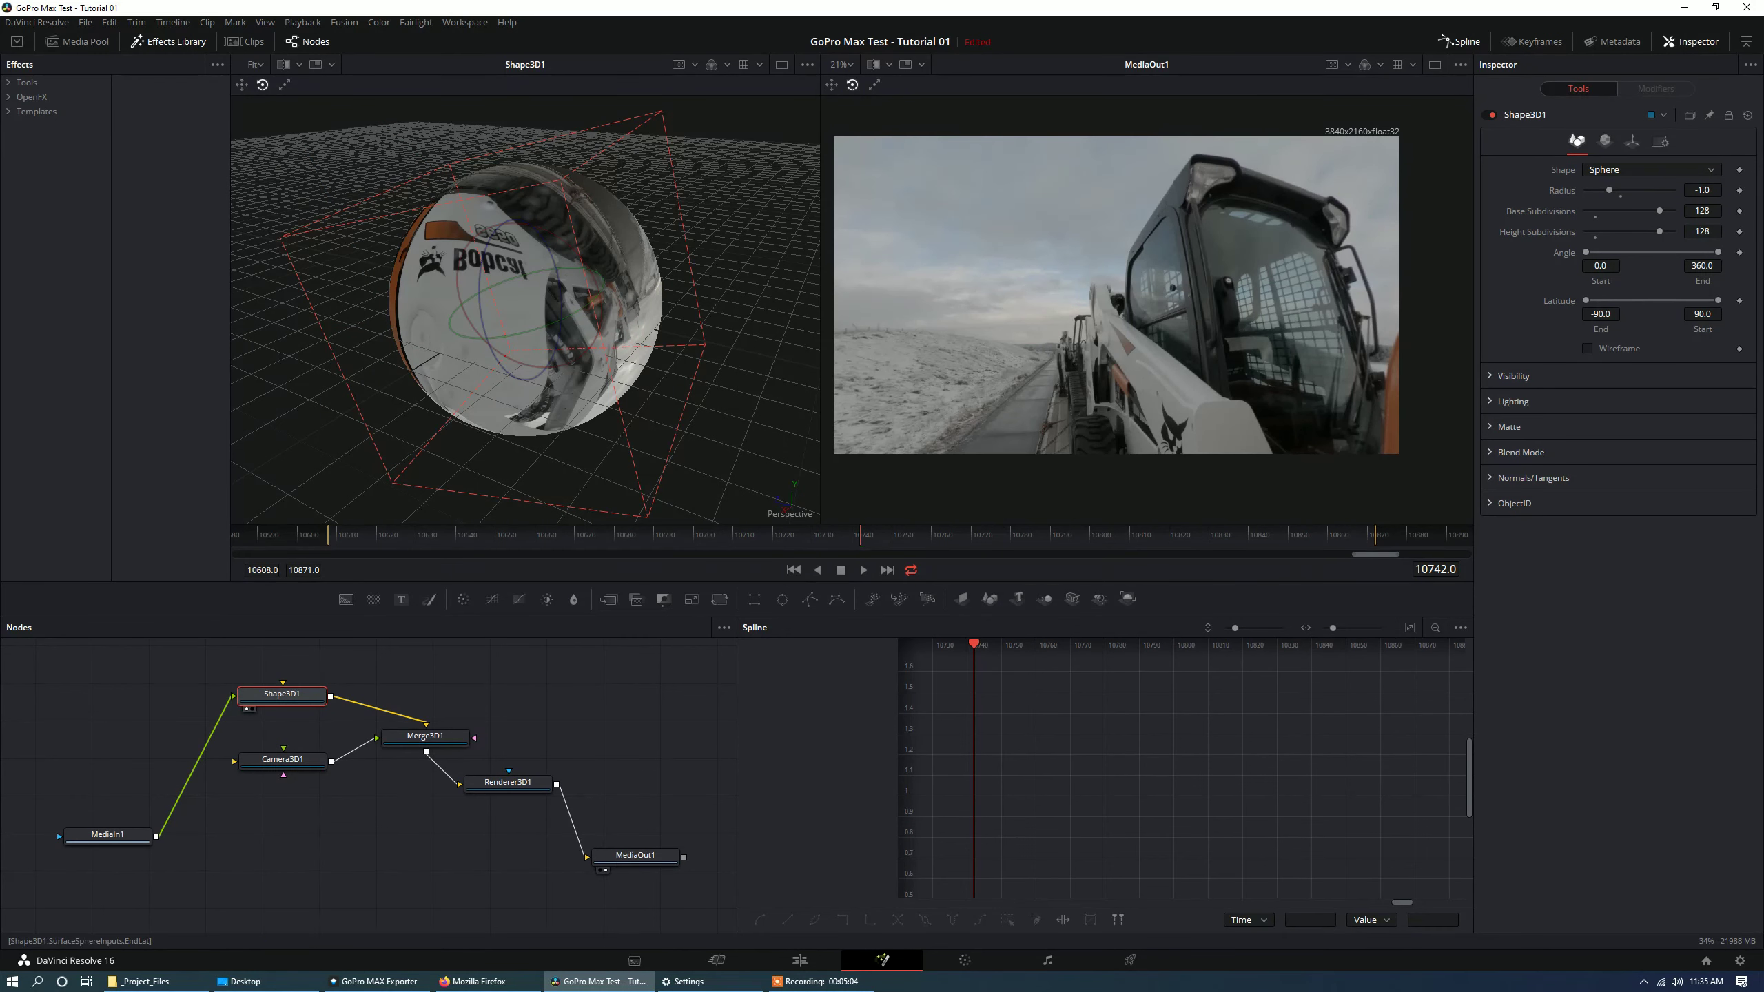
left_click(1606, 141)
left_click(1632, 141)
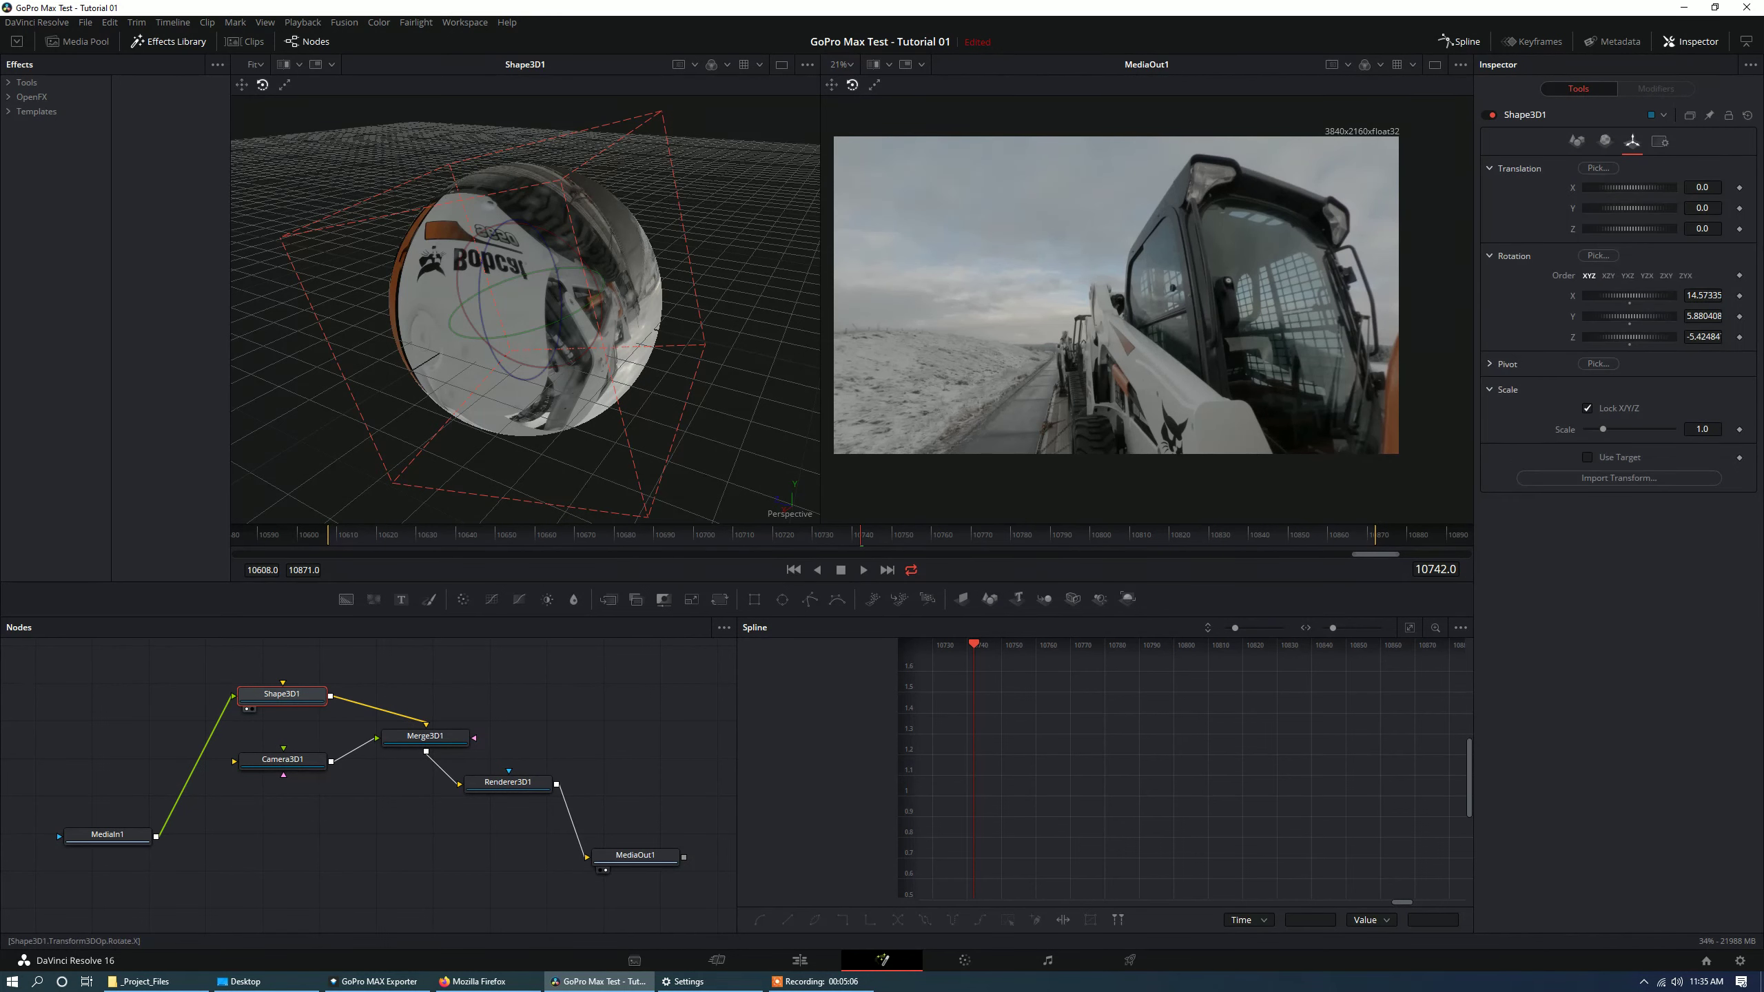
Try out different X, Y and Z rotations on the Shape3D1 sphere to reframe the rendered view.
mouse_move(1629, 297)
left_mouse_down()
mouse_move(1745, 317)
mouse_move(1574, 297)
mouse_move(1643, 316)
mouse_move(1585, 296)
mouse_move(1623, 295)
mouse_move(1641, 337)
mouse_move(1613, 296)
left_mouse_up()
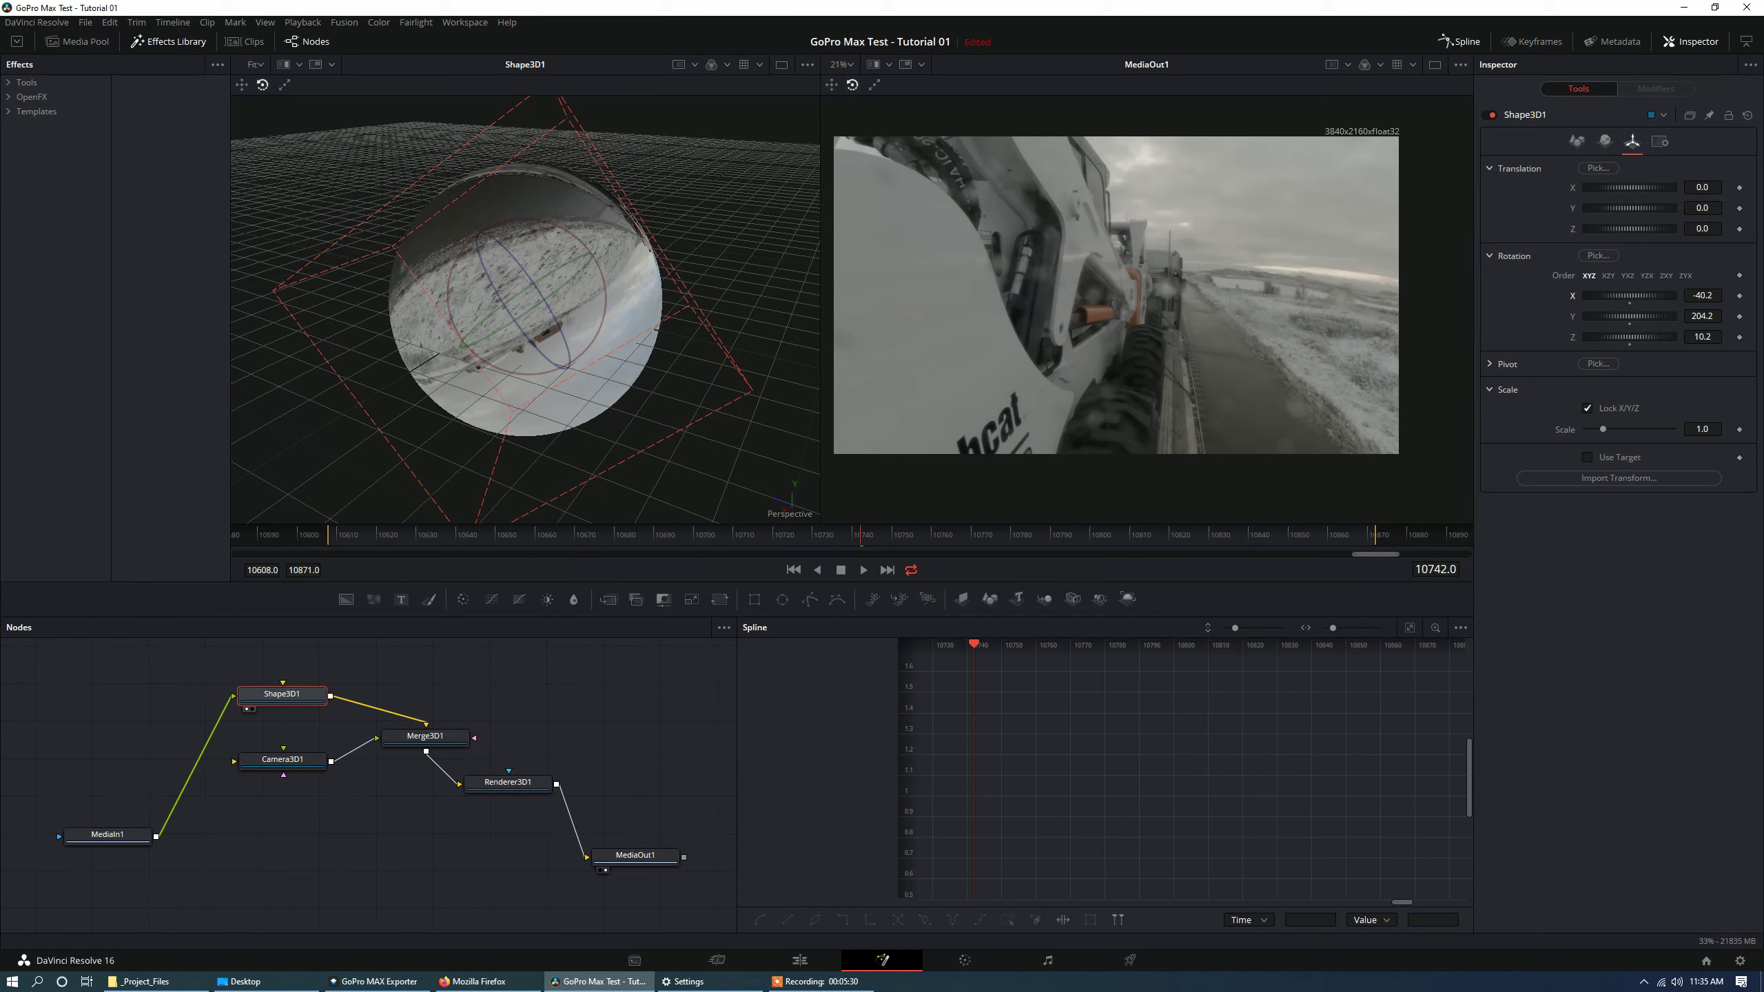
left_click_drag(1629, 317, 1627, 296)
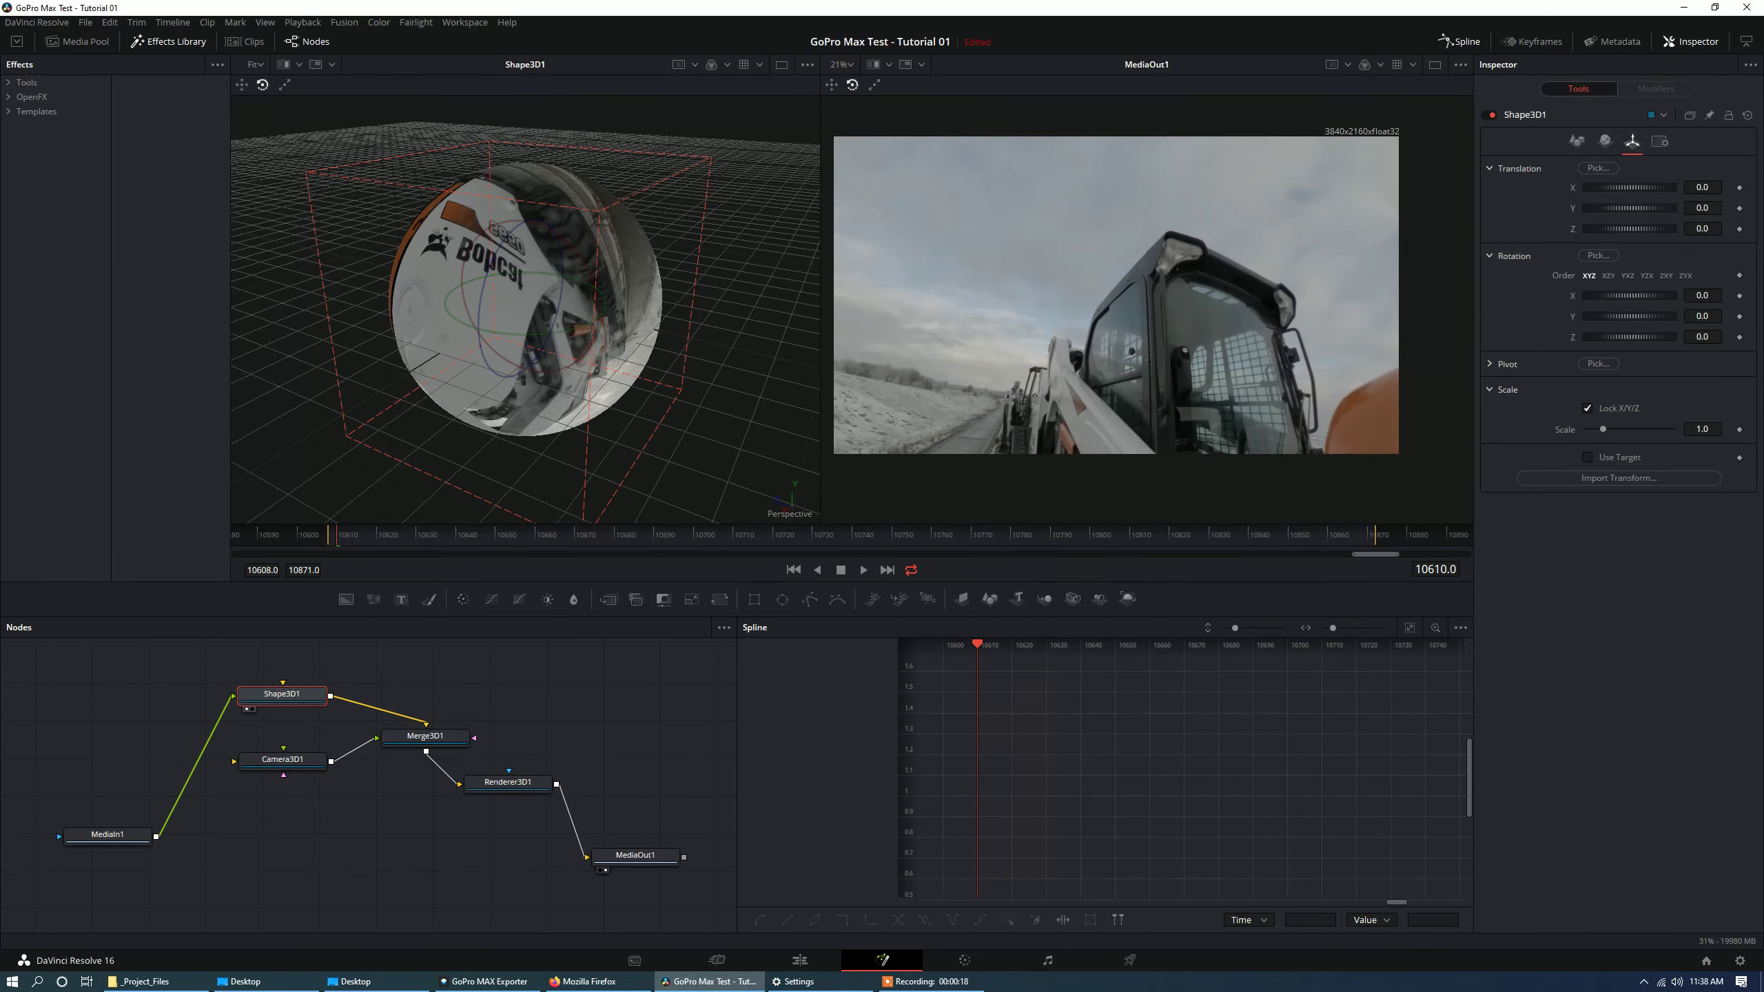
Reframe the shot at frame 10610 by rotating Shape3D1 to about X 25, Y 1.6 and Z -3.5.
left_click_drag(1629, 337, 1629, 337)
left_click_drag(522, 303, 542, 335)
left_click_drag(460, 287, 535, 326)
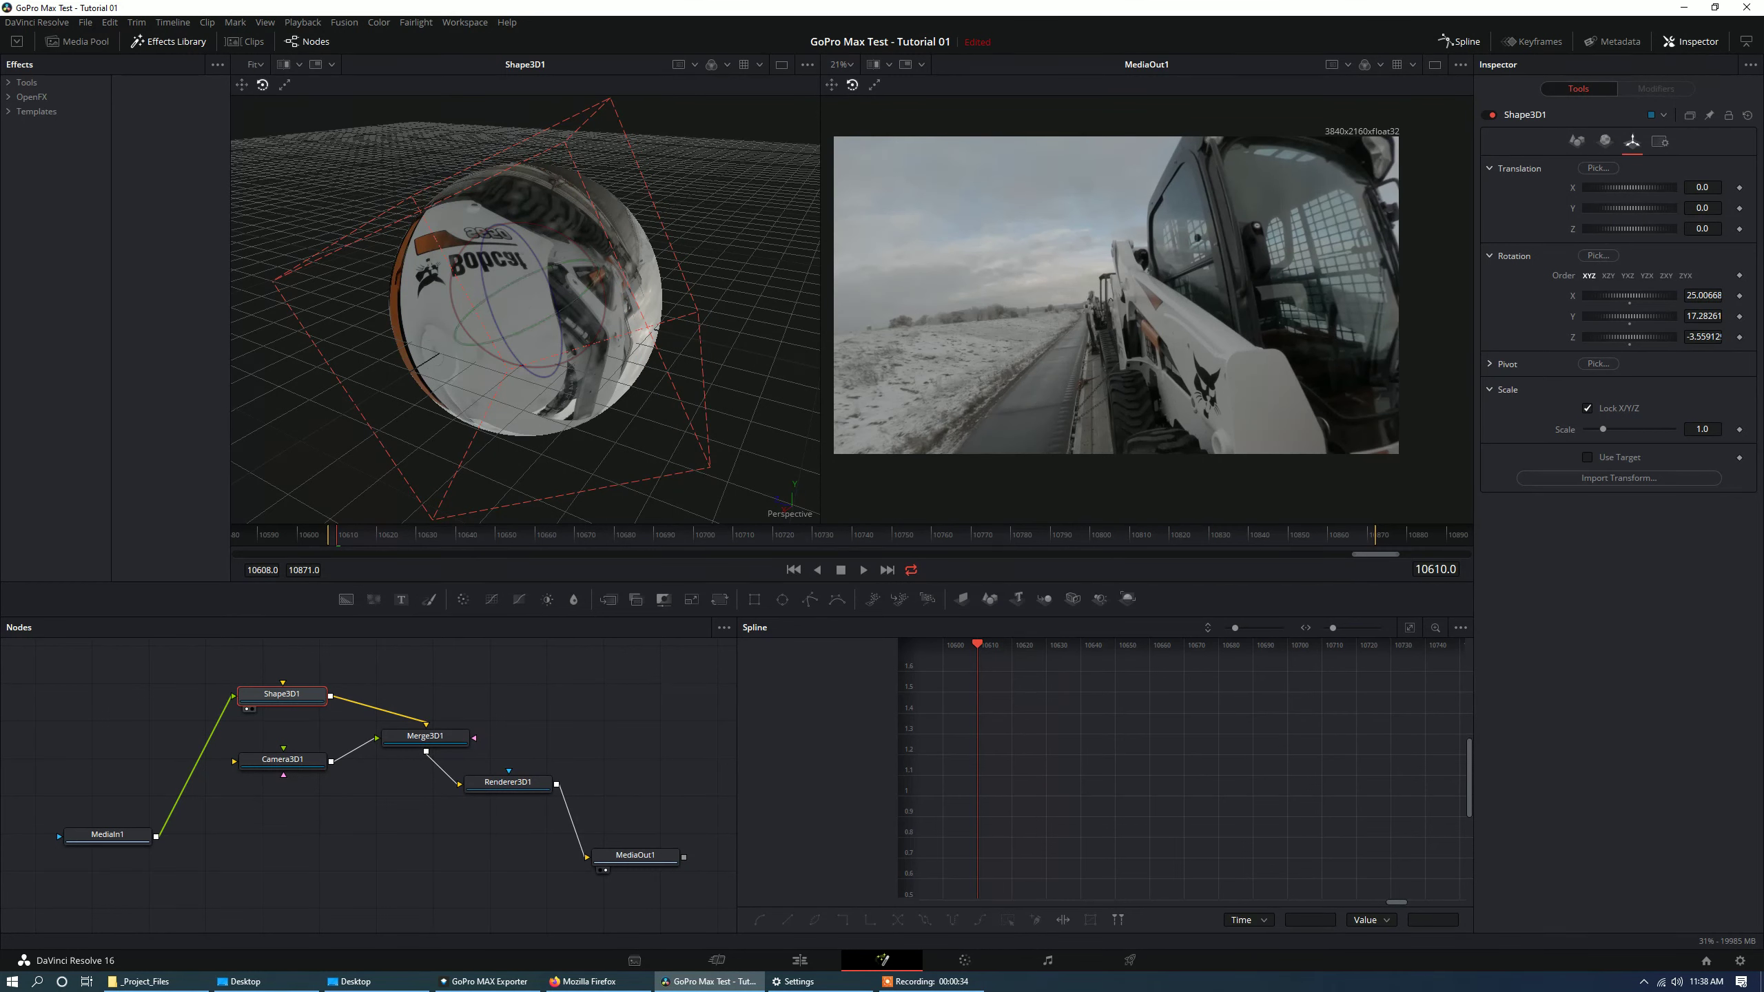
mouse_move(1629, 337)
left_mouse_down()
mouse_move(1615, 337)
mouse_move(1631, 337)
left_mouse_up()
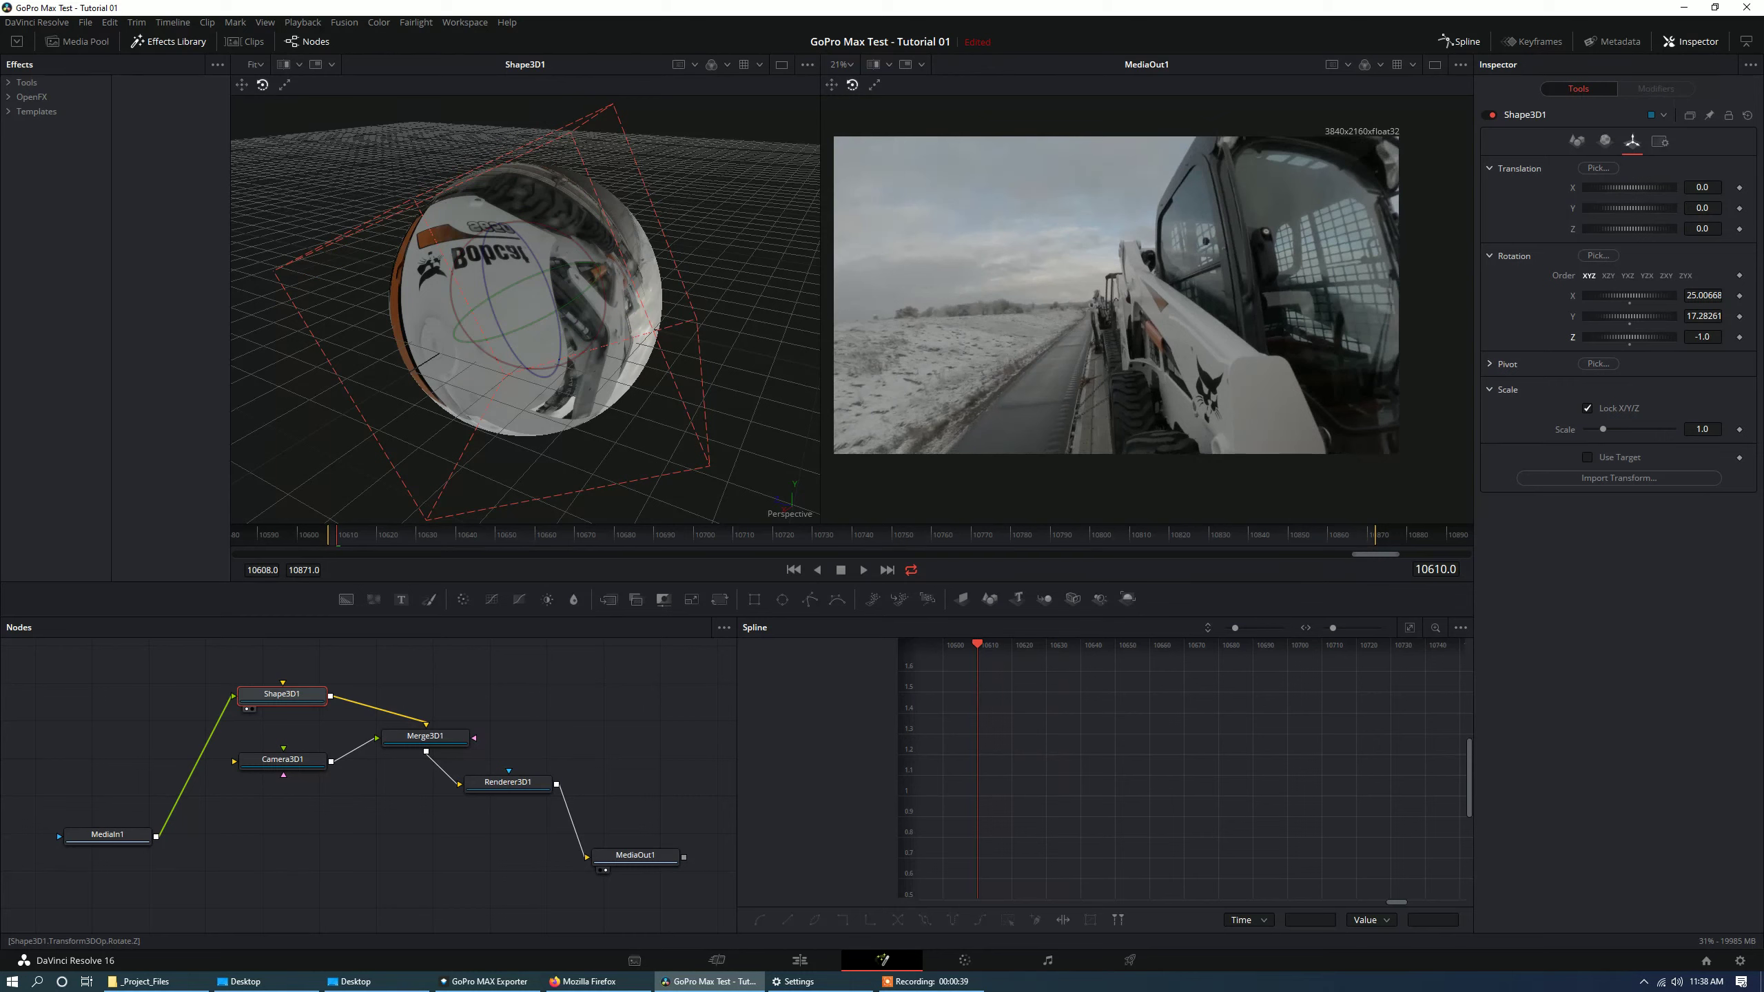
type("1.7")
key("Return")
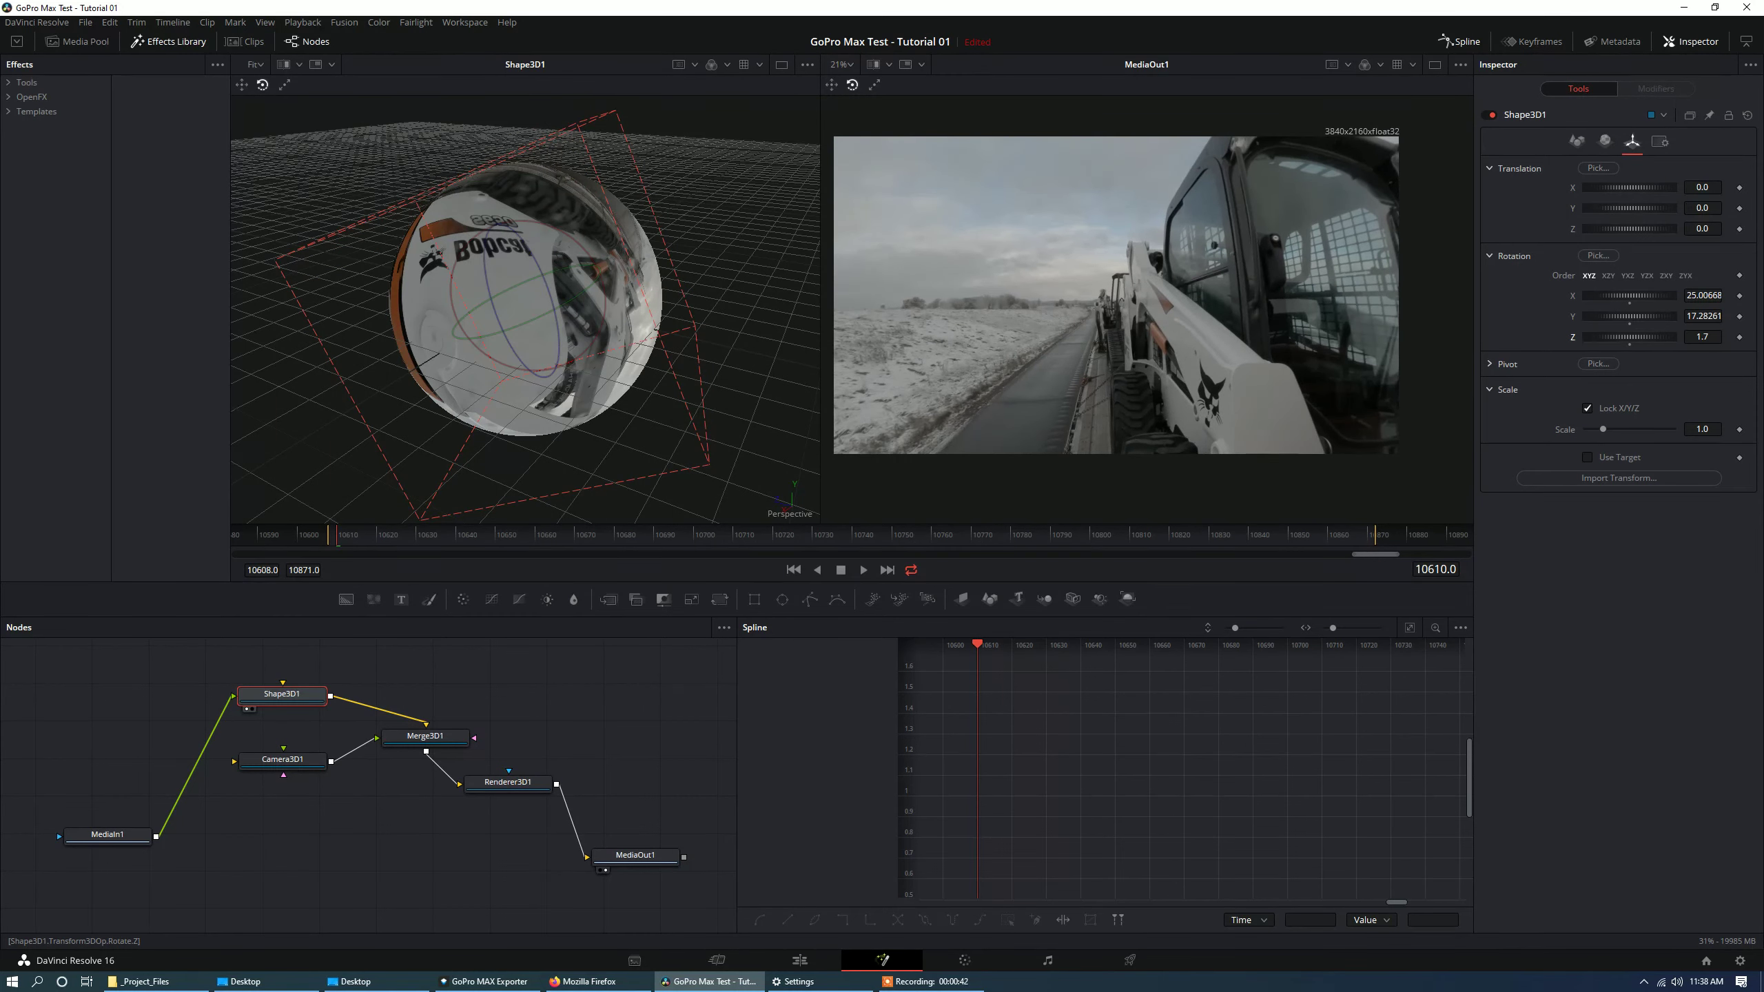
mouse_move(1629, 316)
left_mouse_down()
mouse_move(1541, 316)
mouse_move(1606, 336)
left_mouse_up()
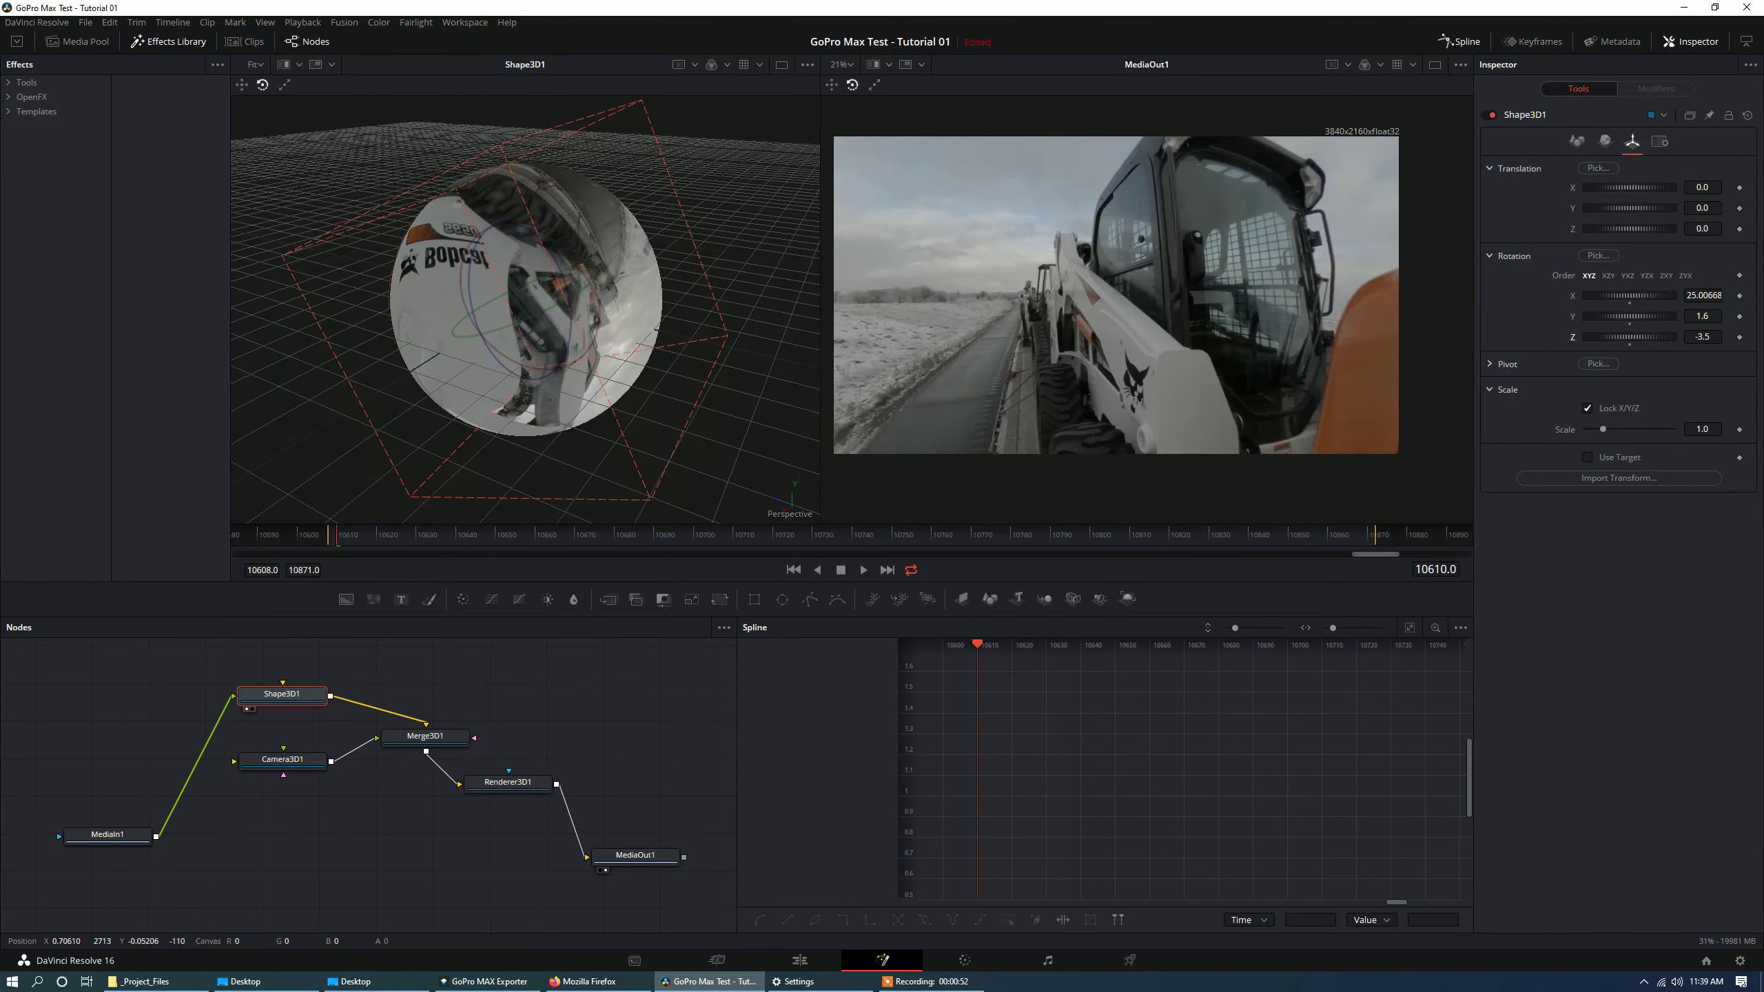
Animate the rotate group of Shape3D1 at frame 10610 and set another rotate group key at frame 10662.
right_click(1611, 296)
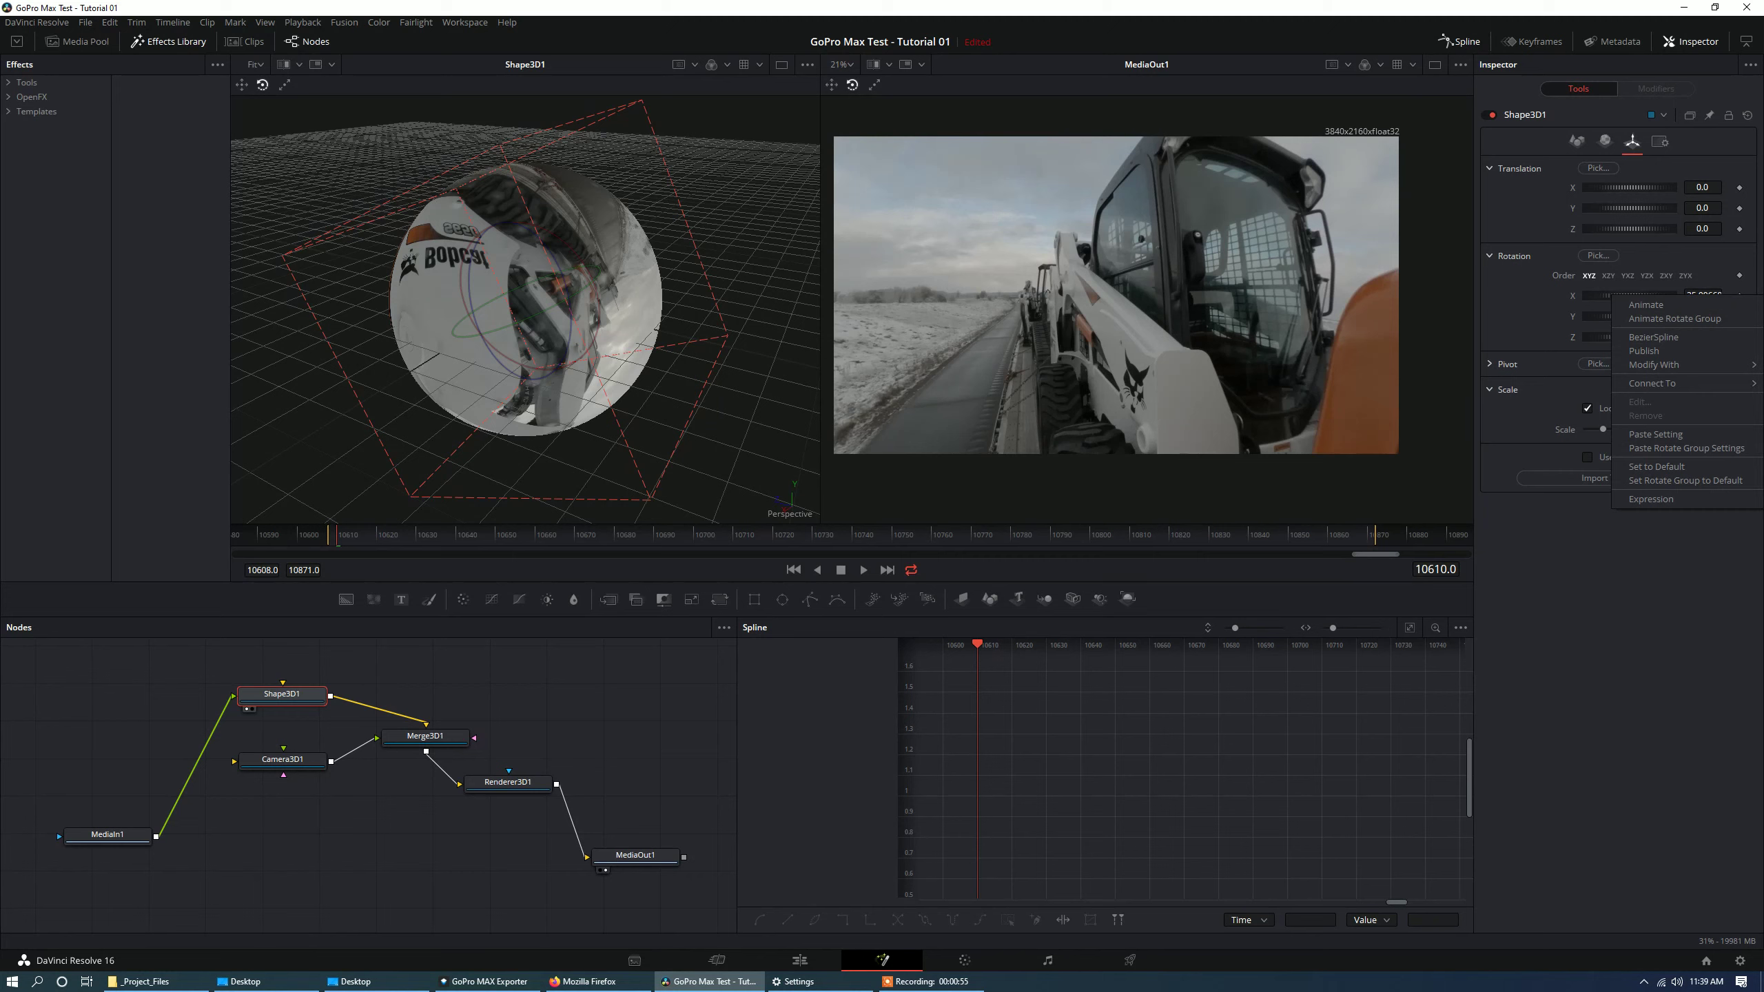
left_click(1675, 318)
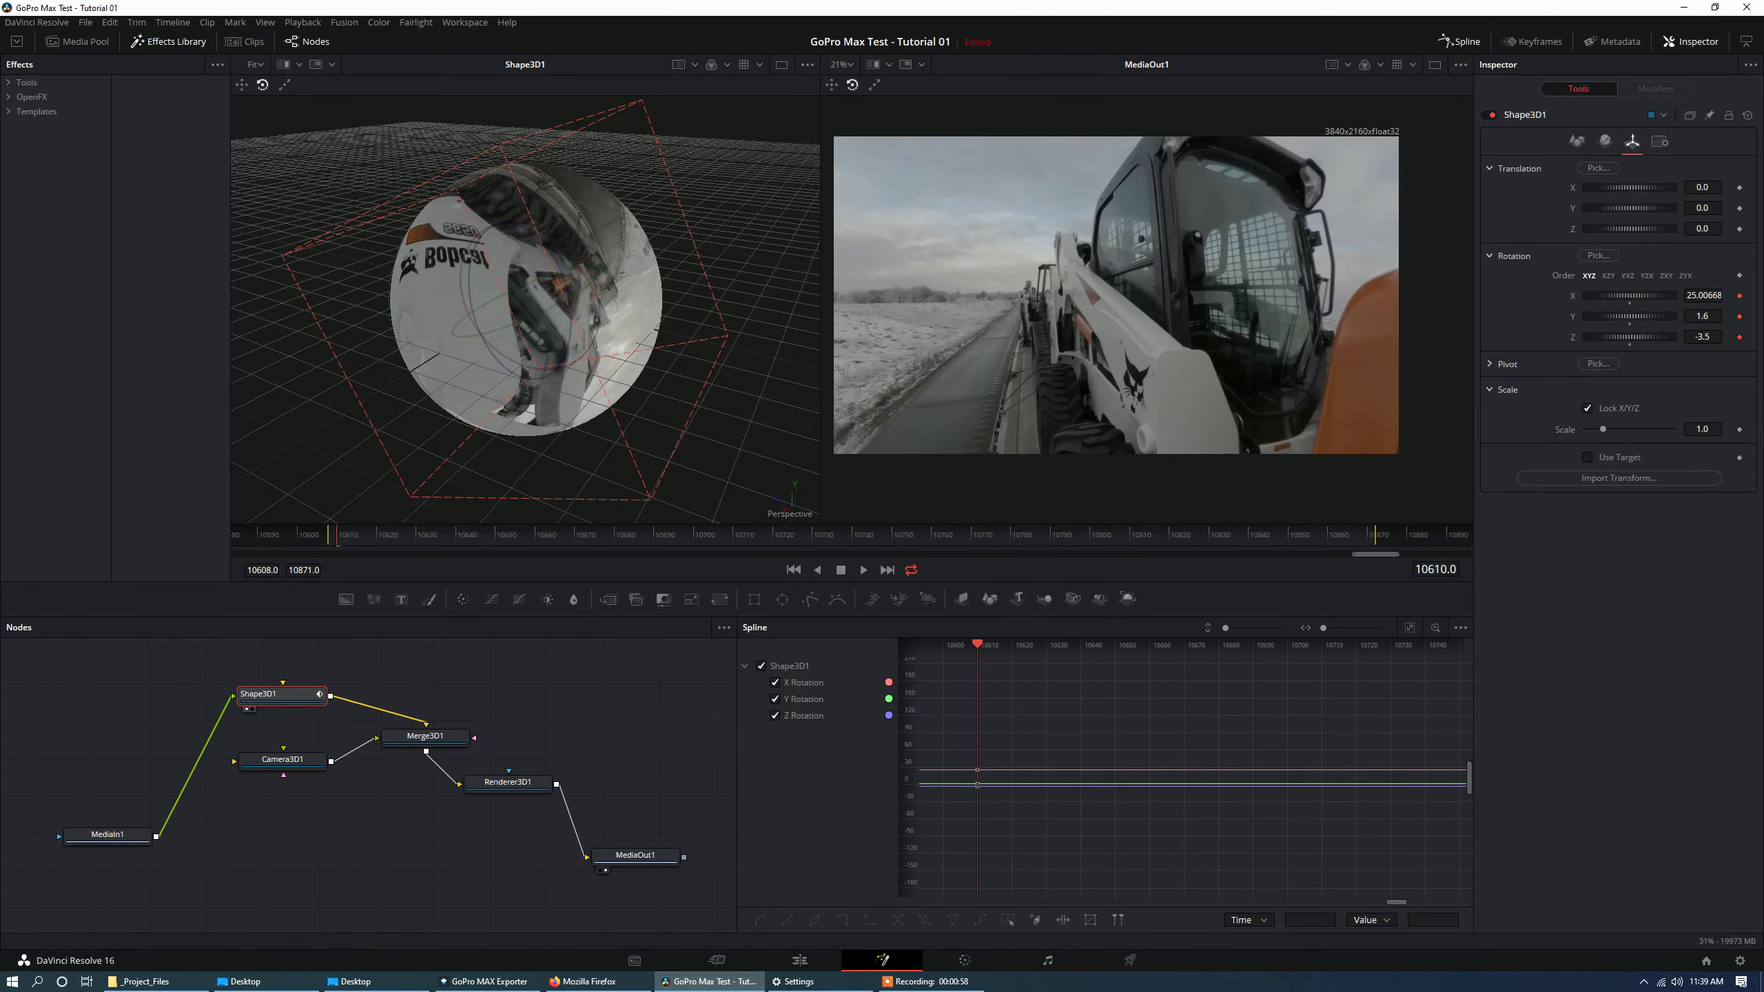
left_click_drag(422, 535, 475, 535)
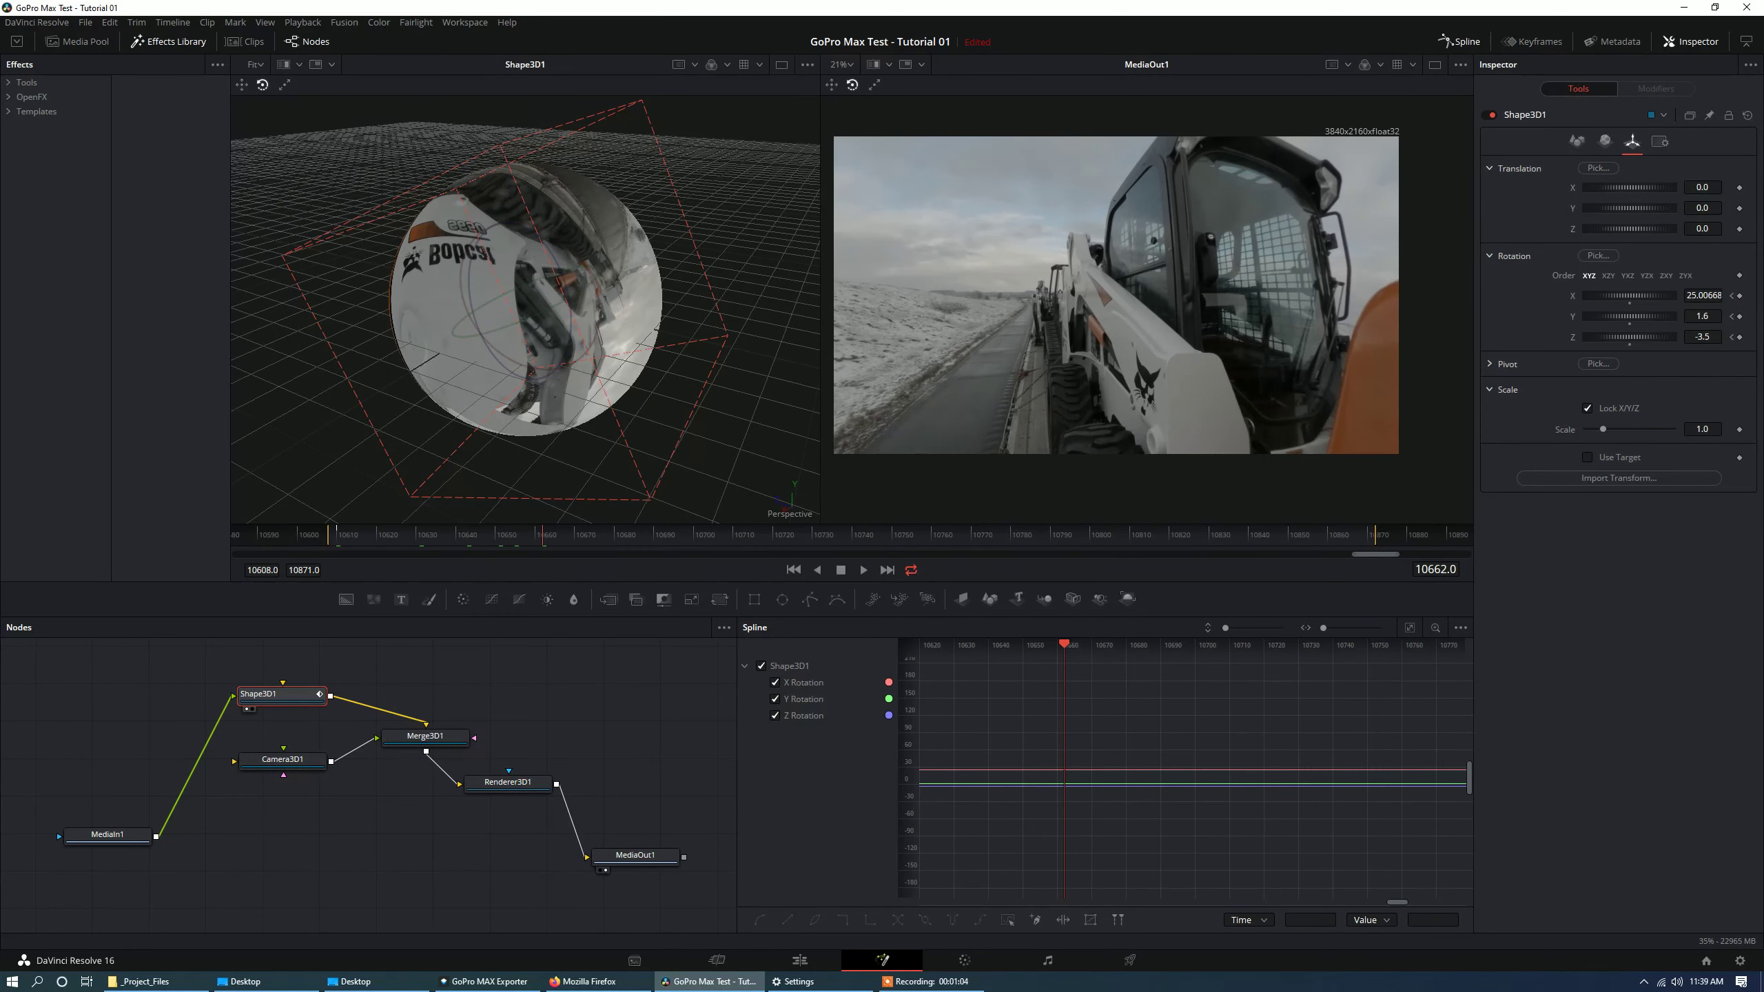
right_click(1597, 297)
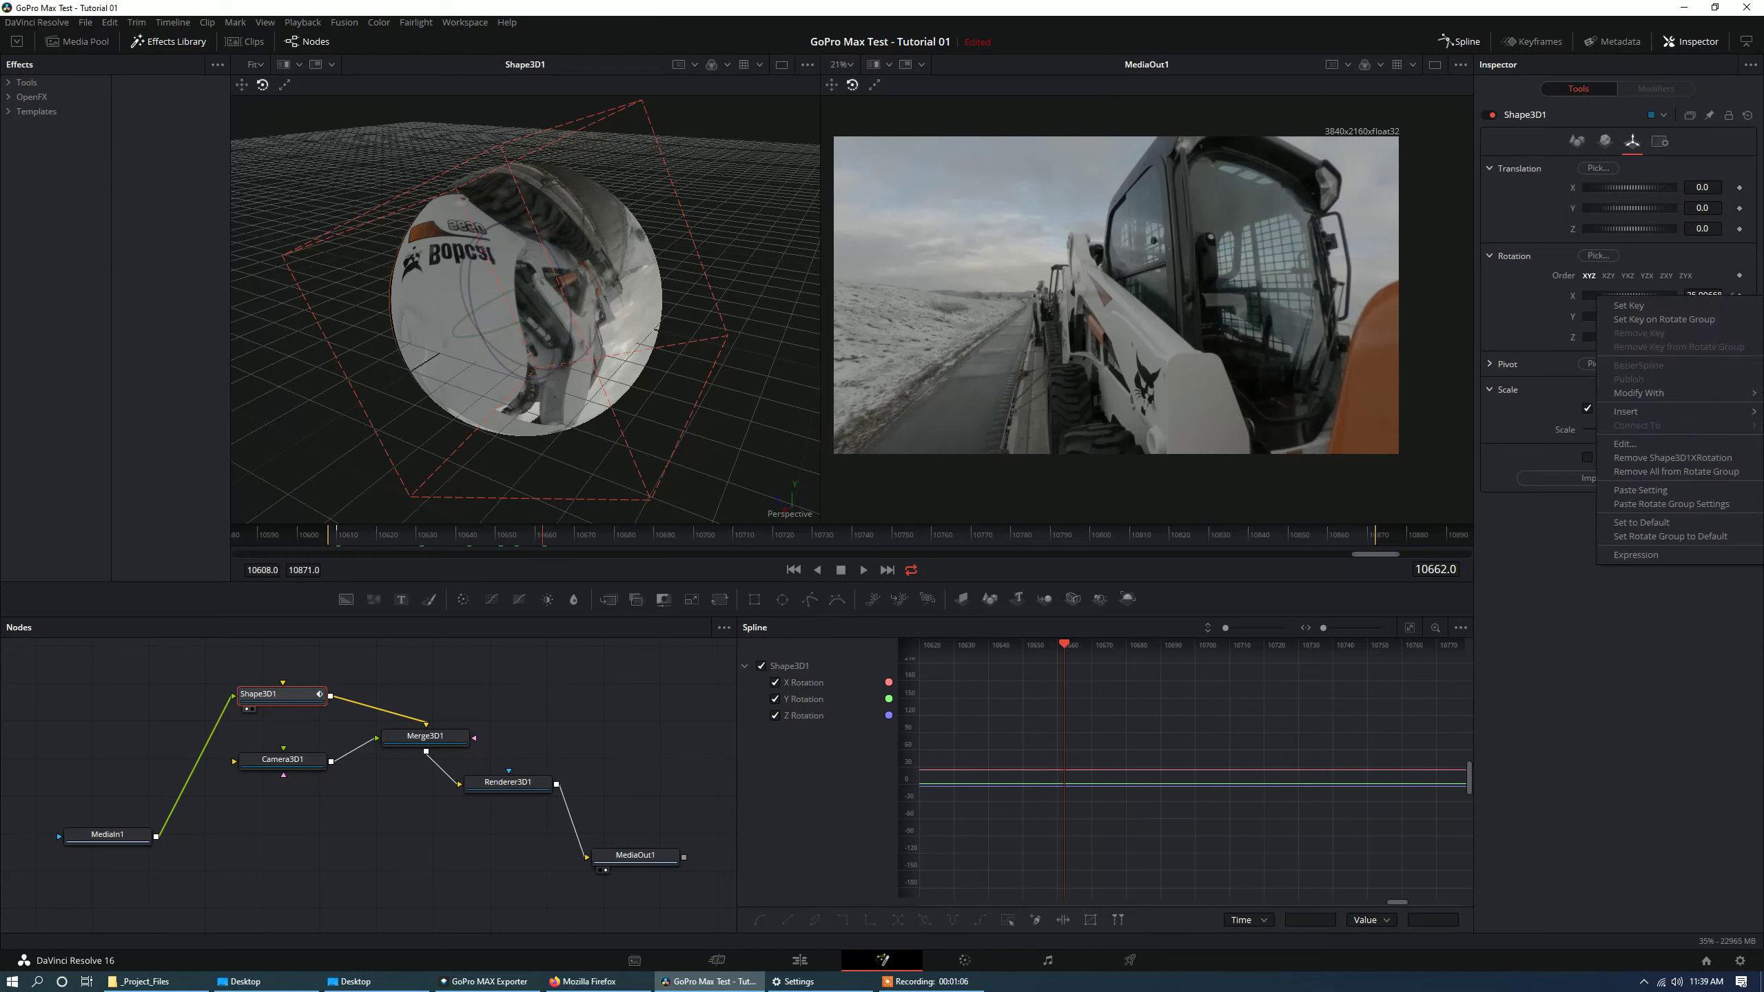
left_click(1664, 319)
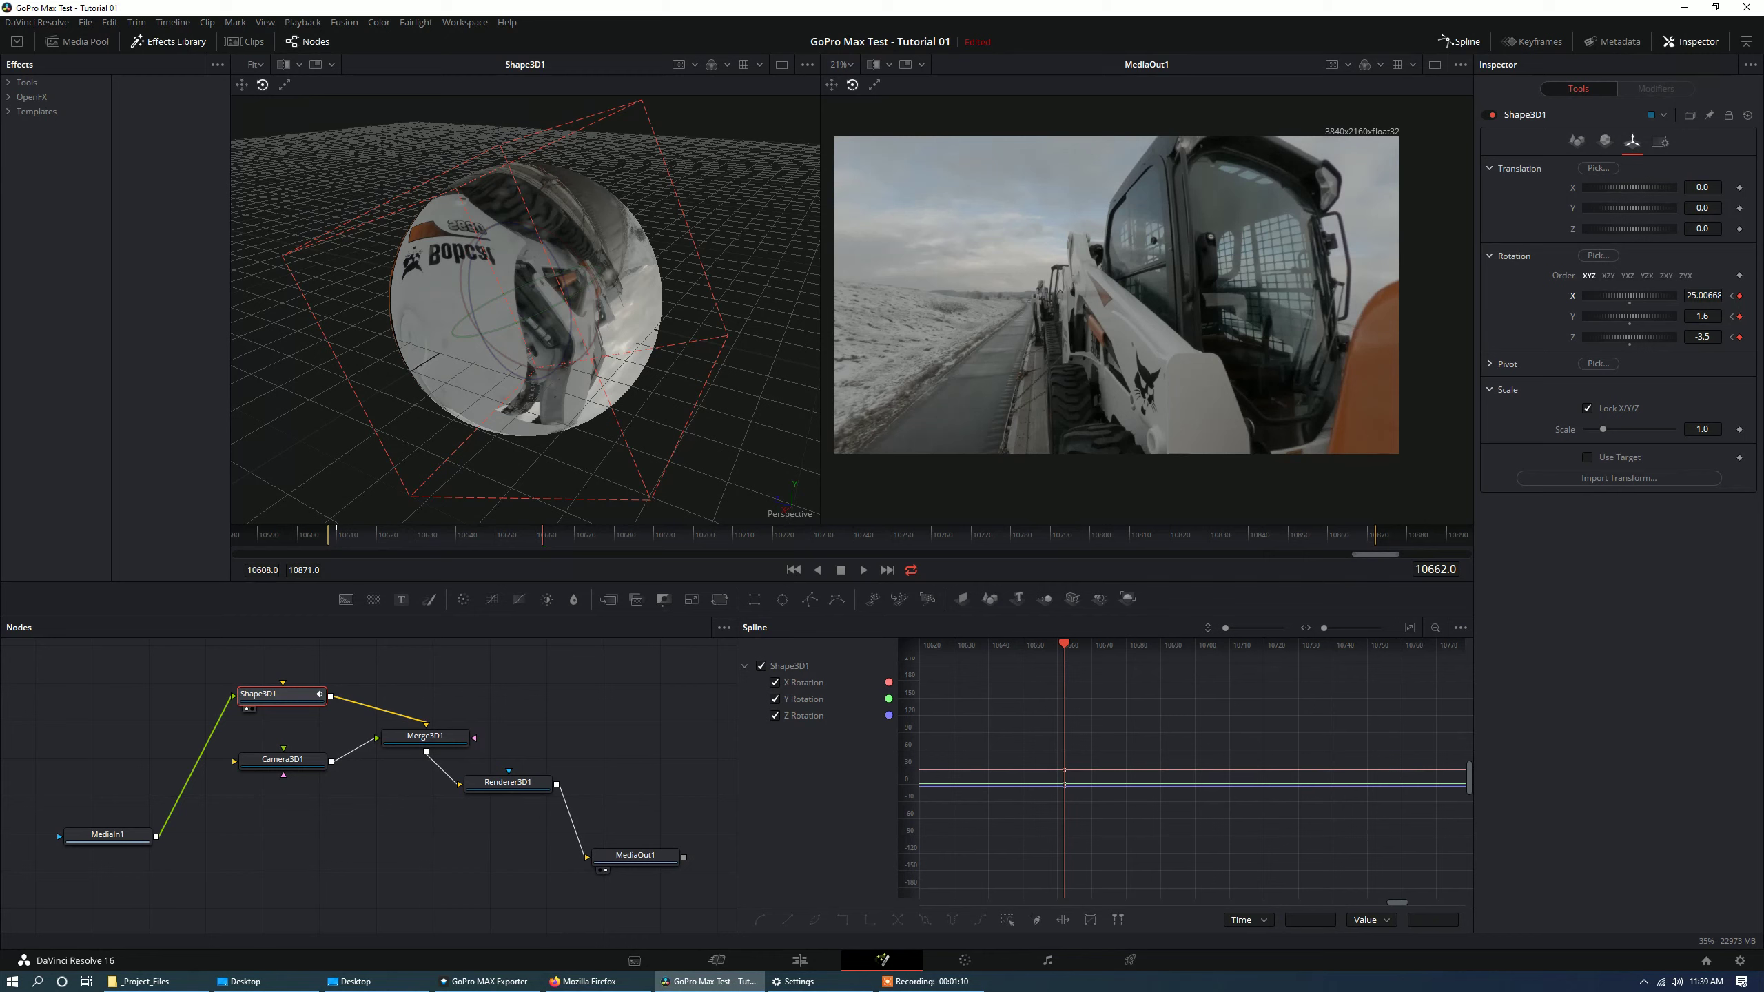
At frame 10698, rotate Shape3D1 to X 51.1, Y -3.6, Z -3.5 and set a key on the rotate group.
key("space")
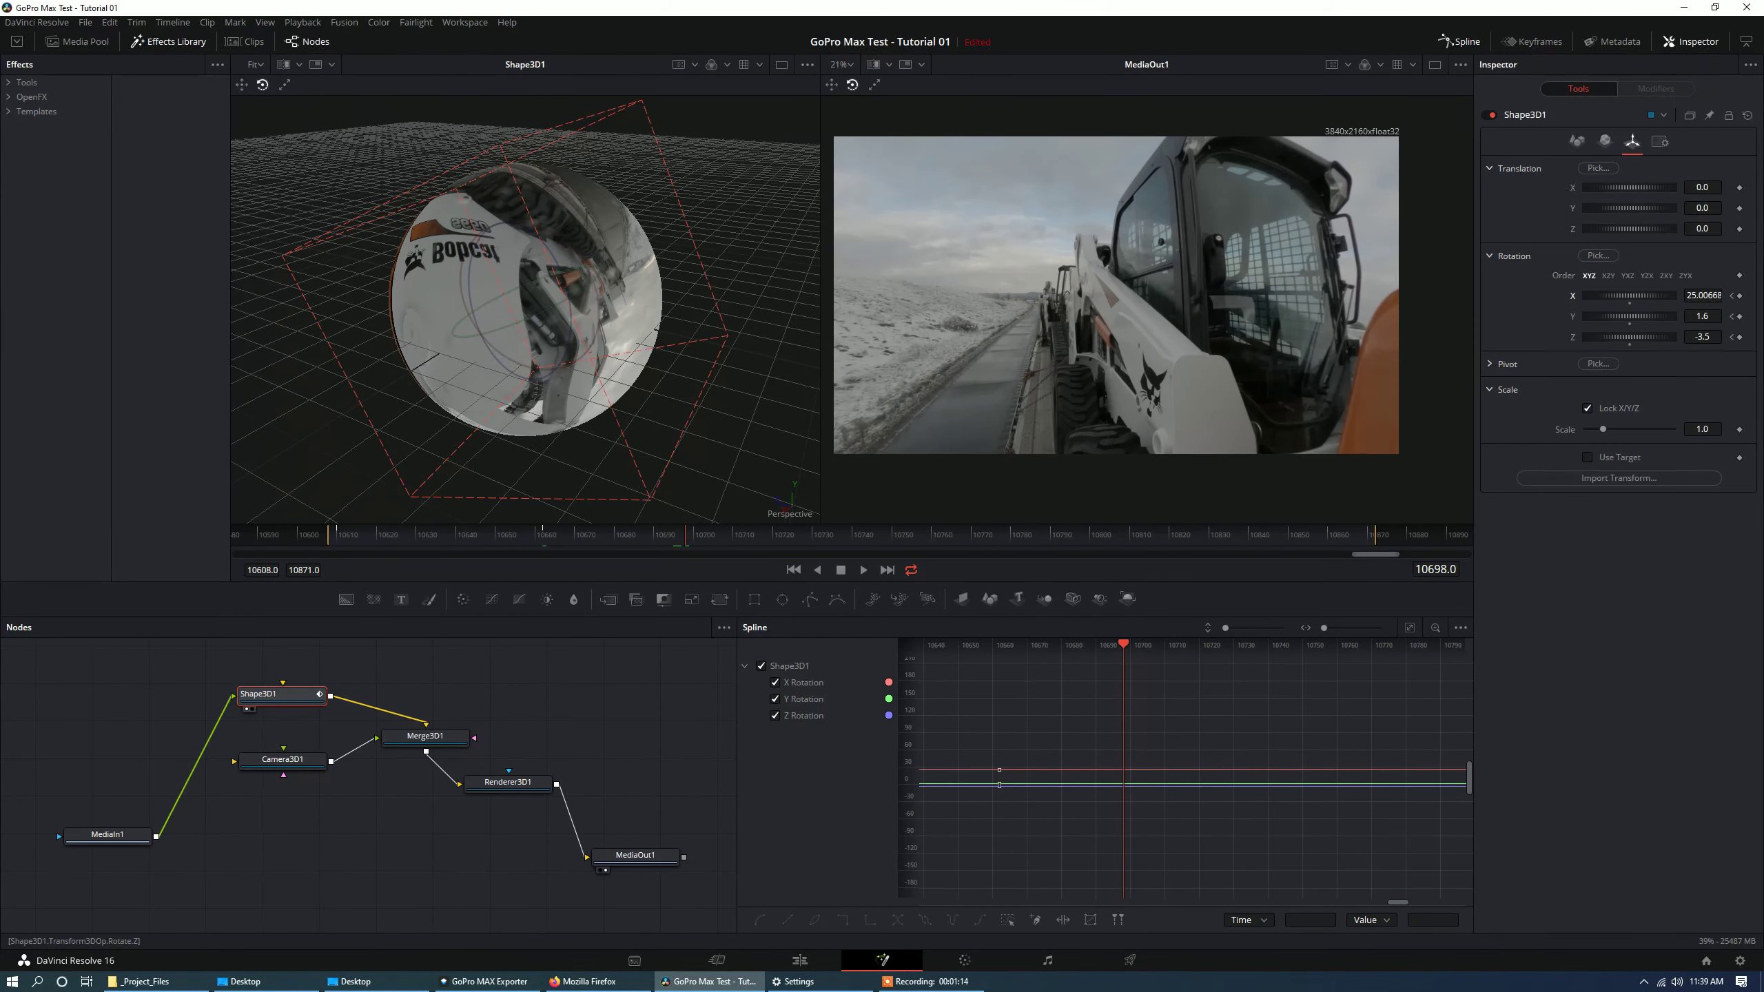
left_click_drag(1629, 337, 1695, 337)
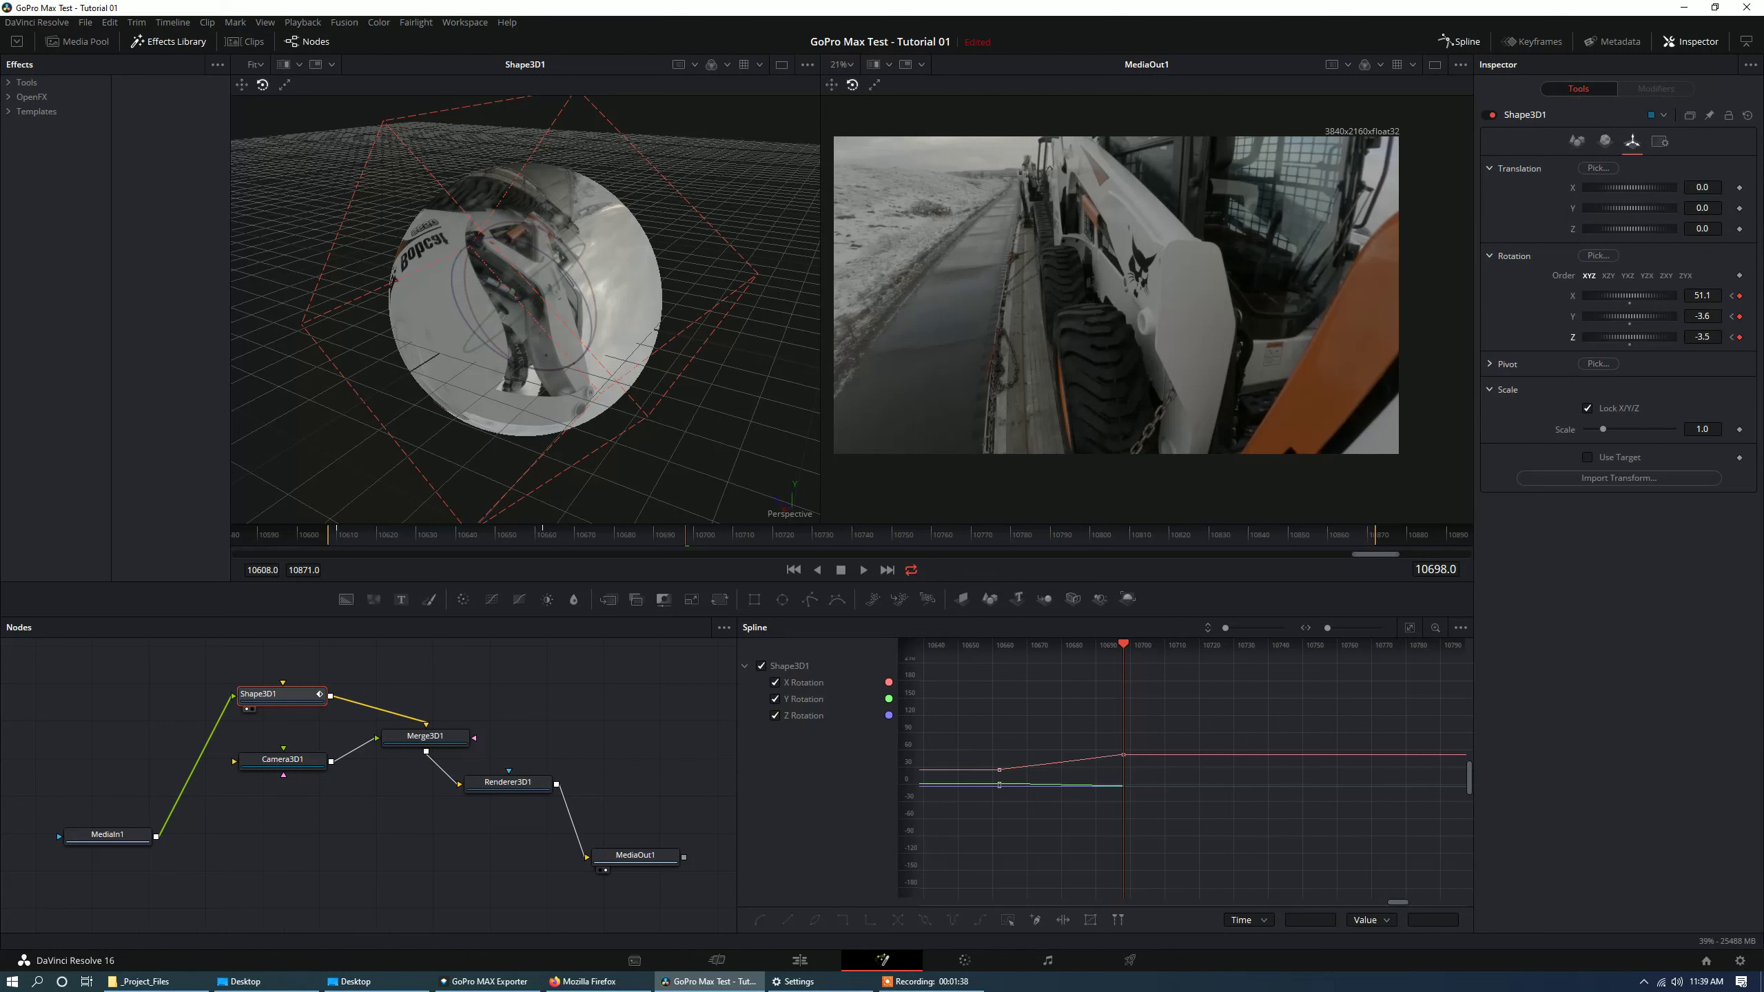
right_click(1598, 299)
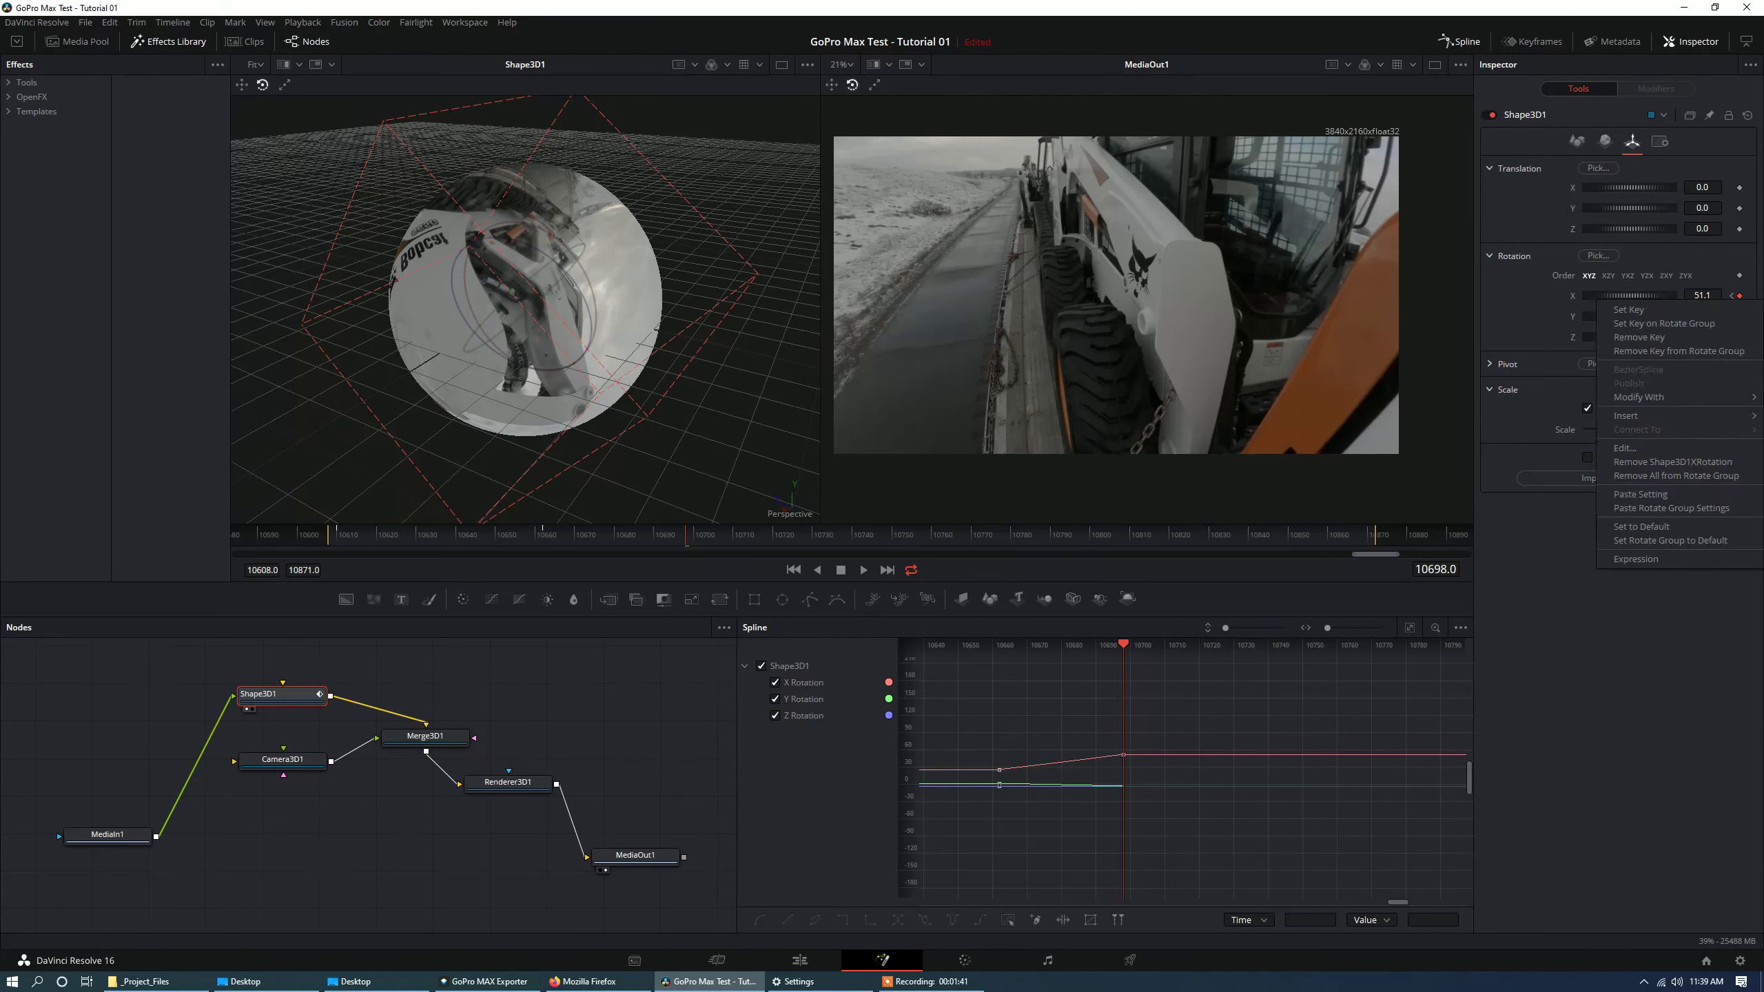
left_click(1664, 323)
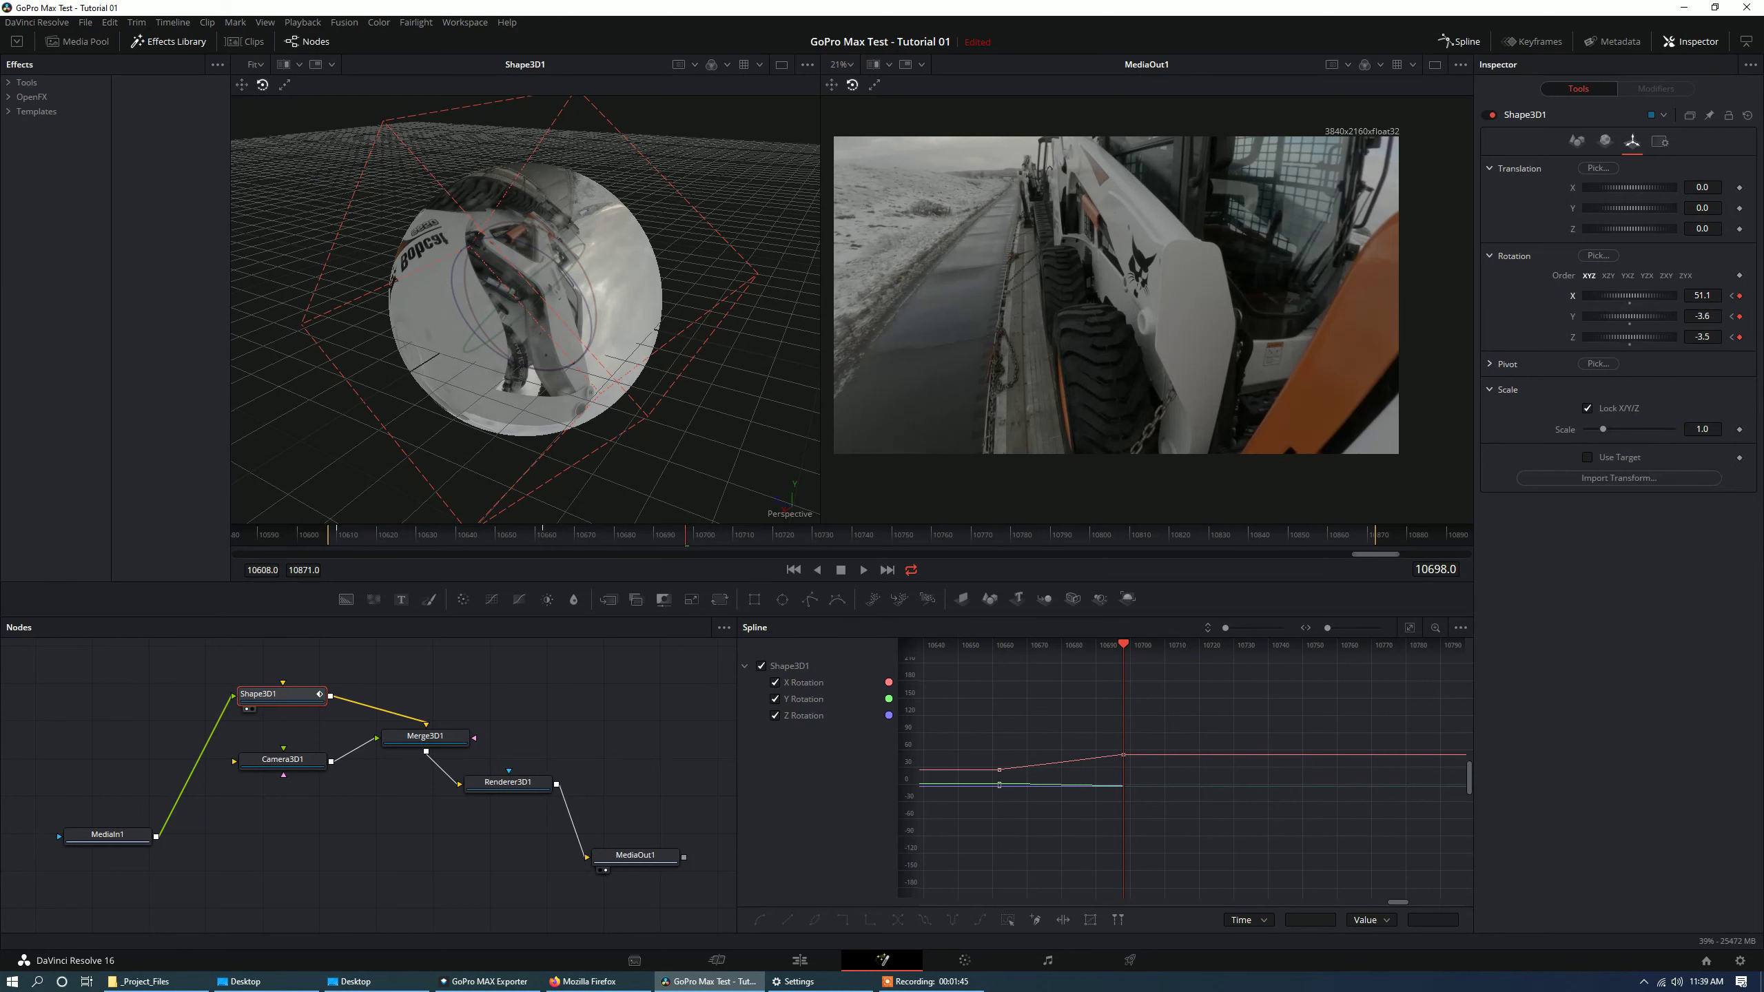
Hold the current framing by setting a rotate group key on Shape3D1 at frame 10743.
left_click_drag(685, 535, 864, 535)
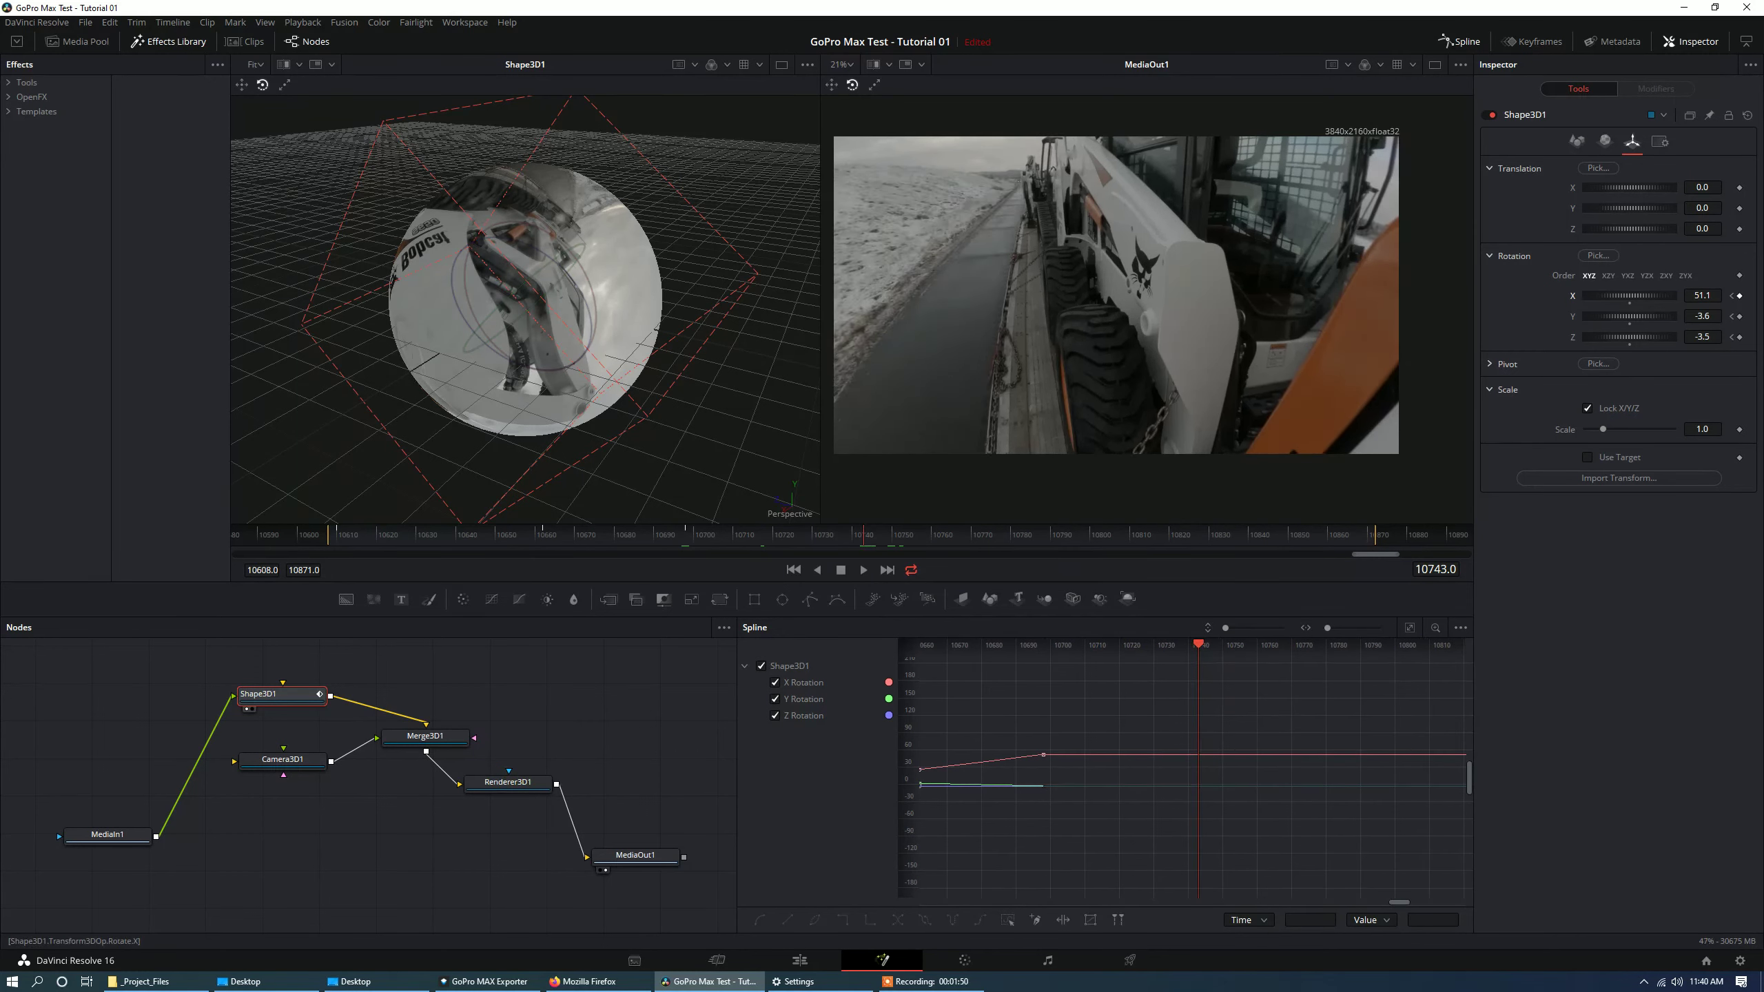
right_click(1599, 297)
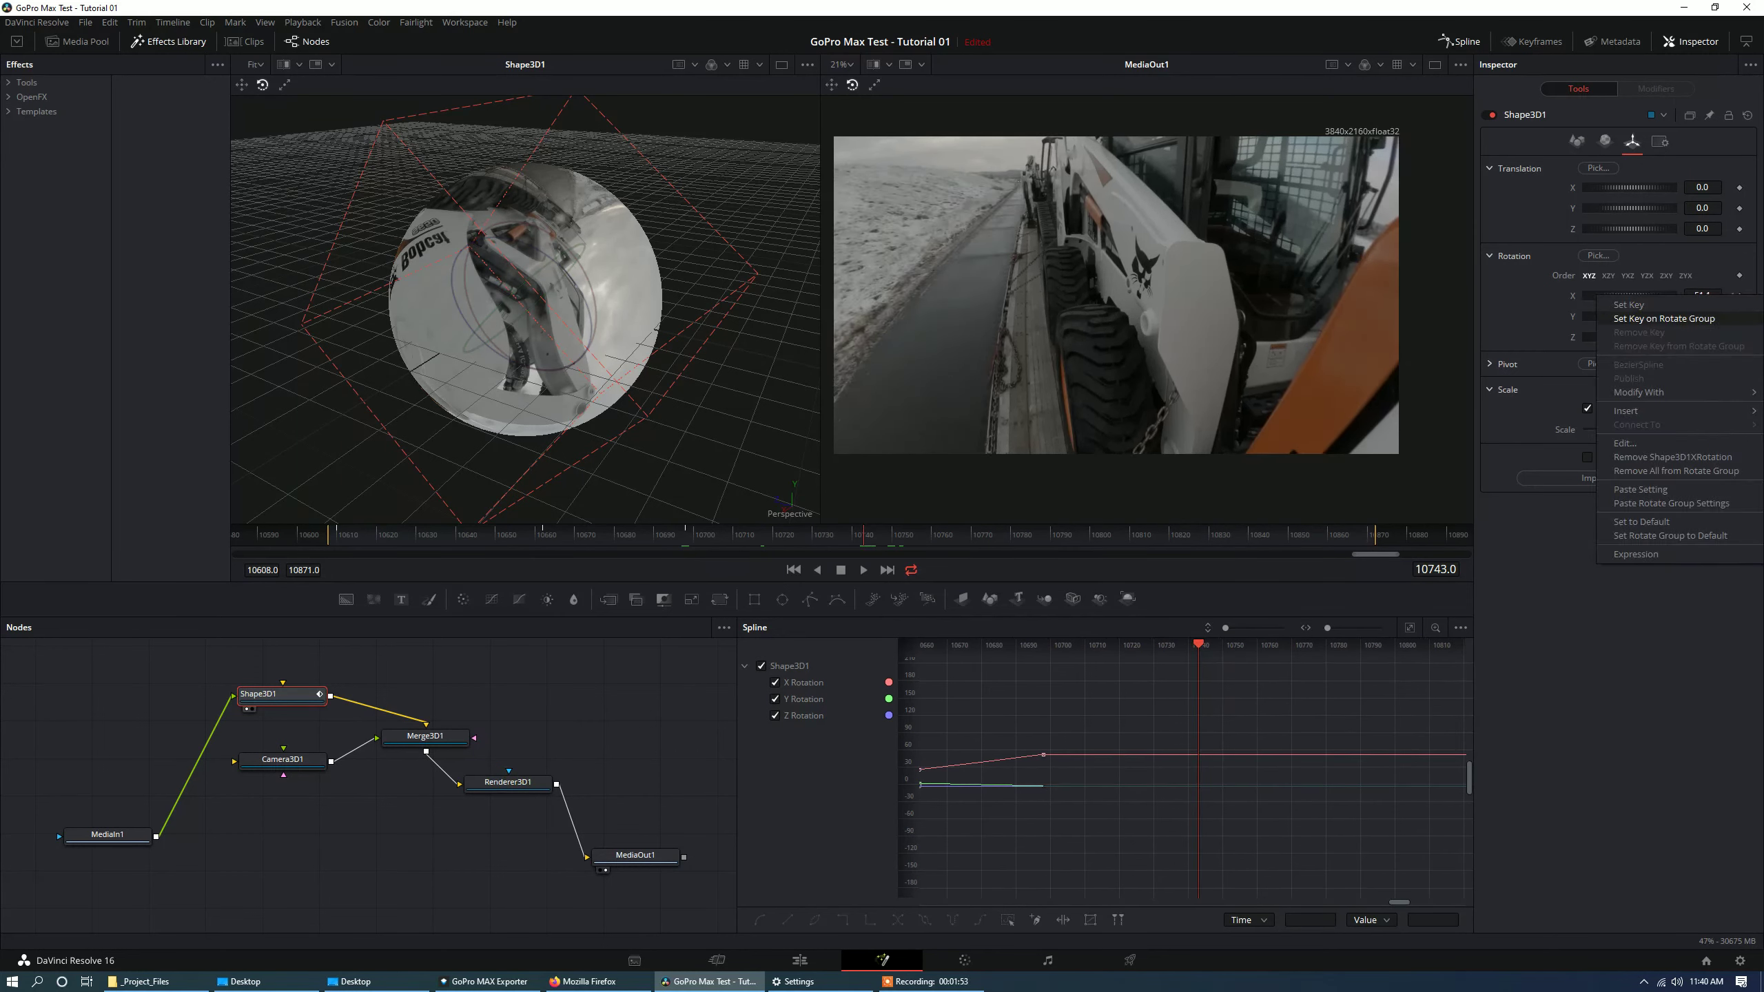
left_click(1664, 318)
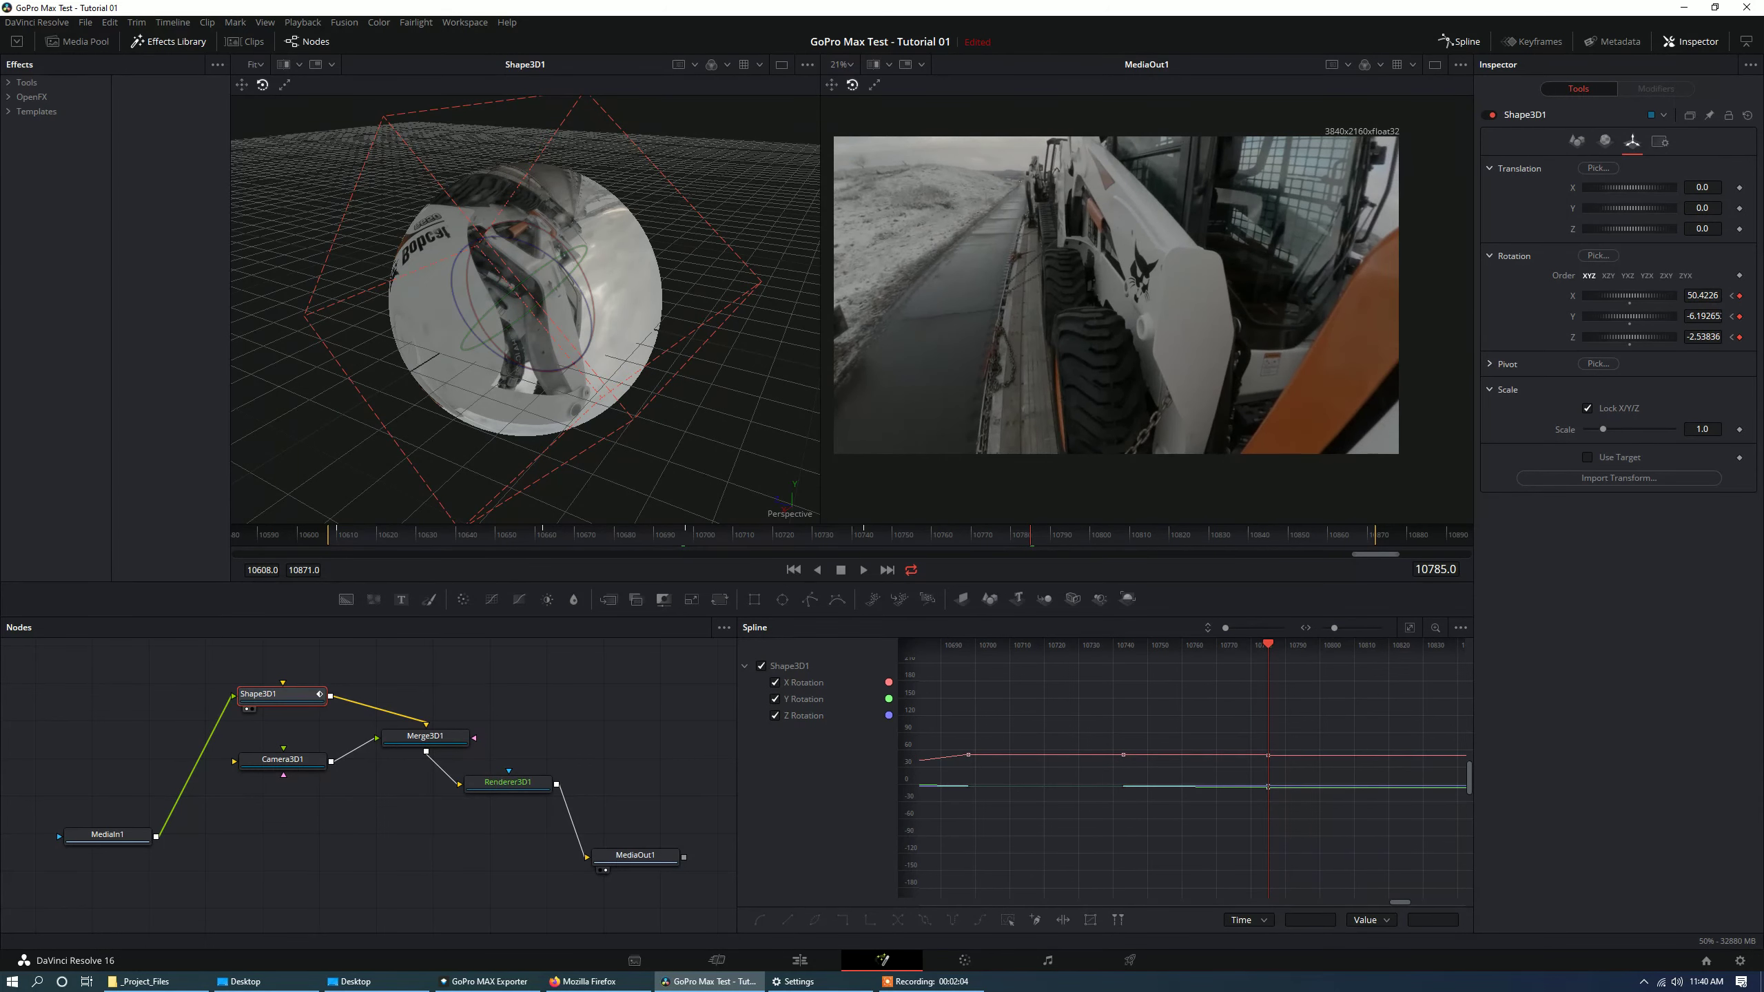
Reframe the shot at frame 10785 by rotating Shape3D1 to X 140.3, Y 9.8 and Z 167.5.
mouse_move(495, 326)
left_mouse_down()
mouse_move(568, 290)
mouse_move(497, 346)
left_mouse_up()
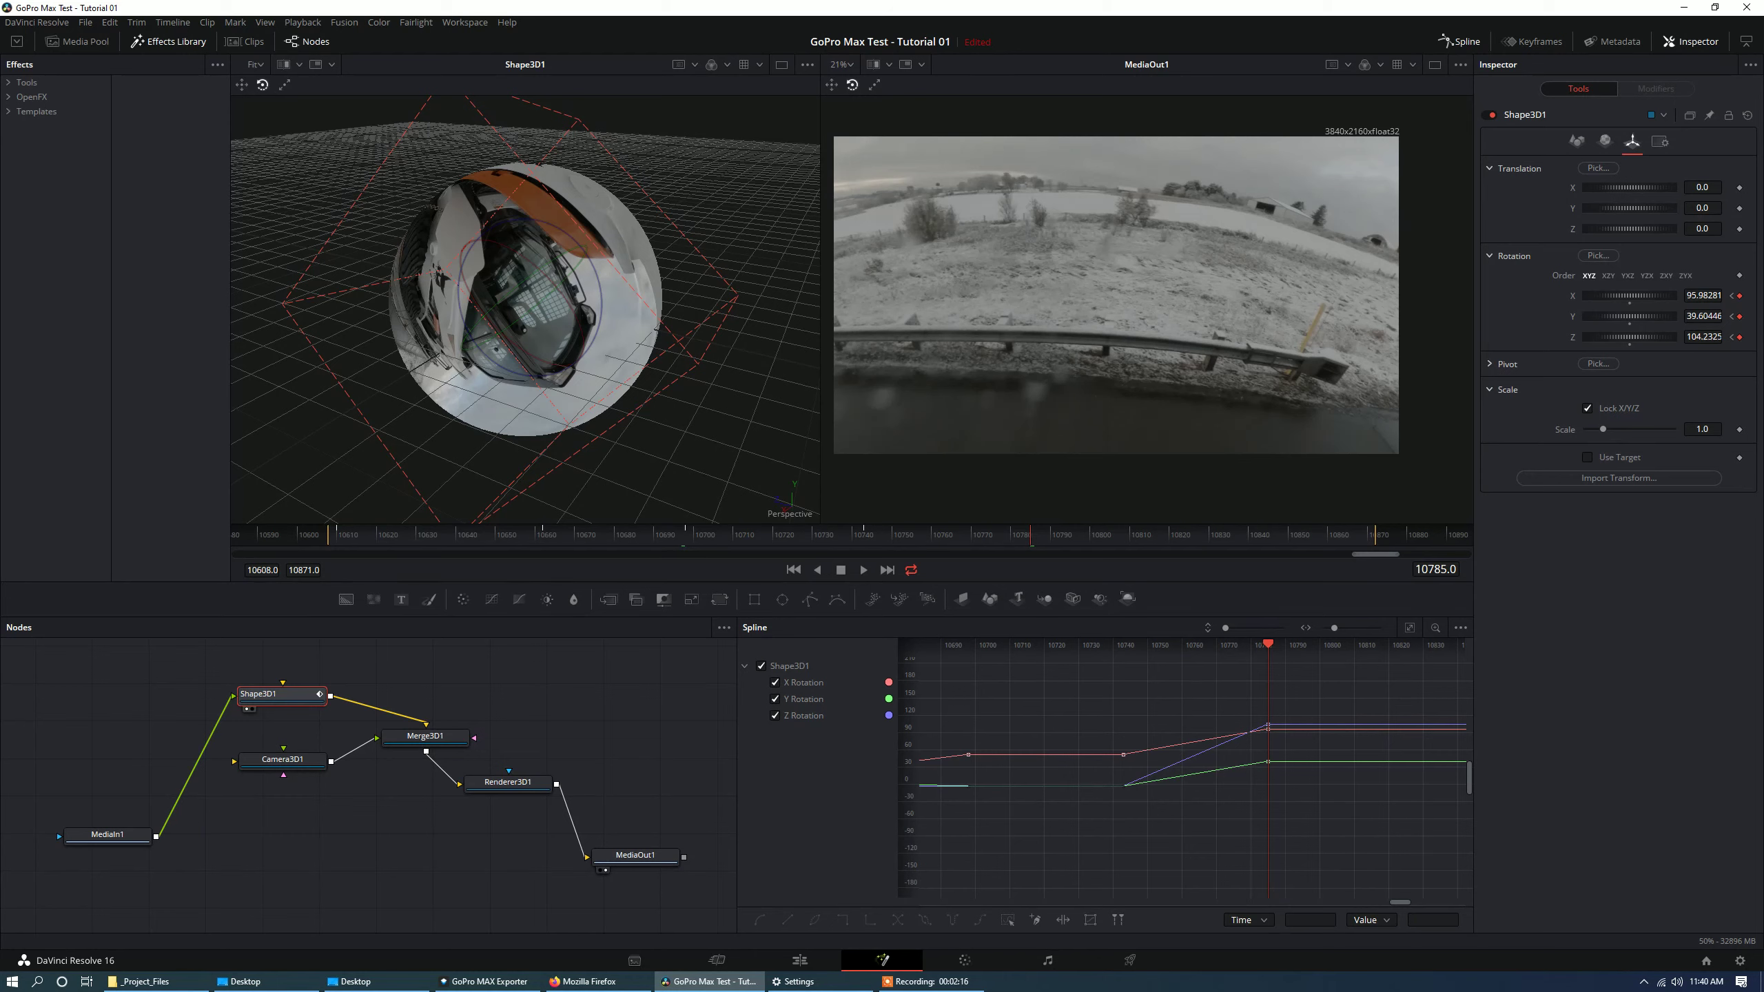
left_click_drag(1629, 296, 1570, 317)
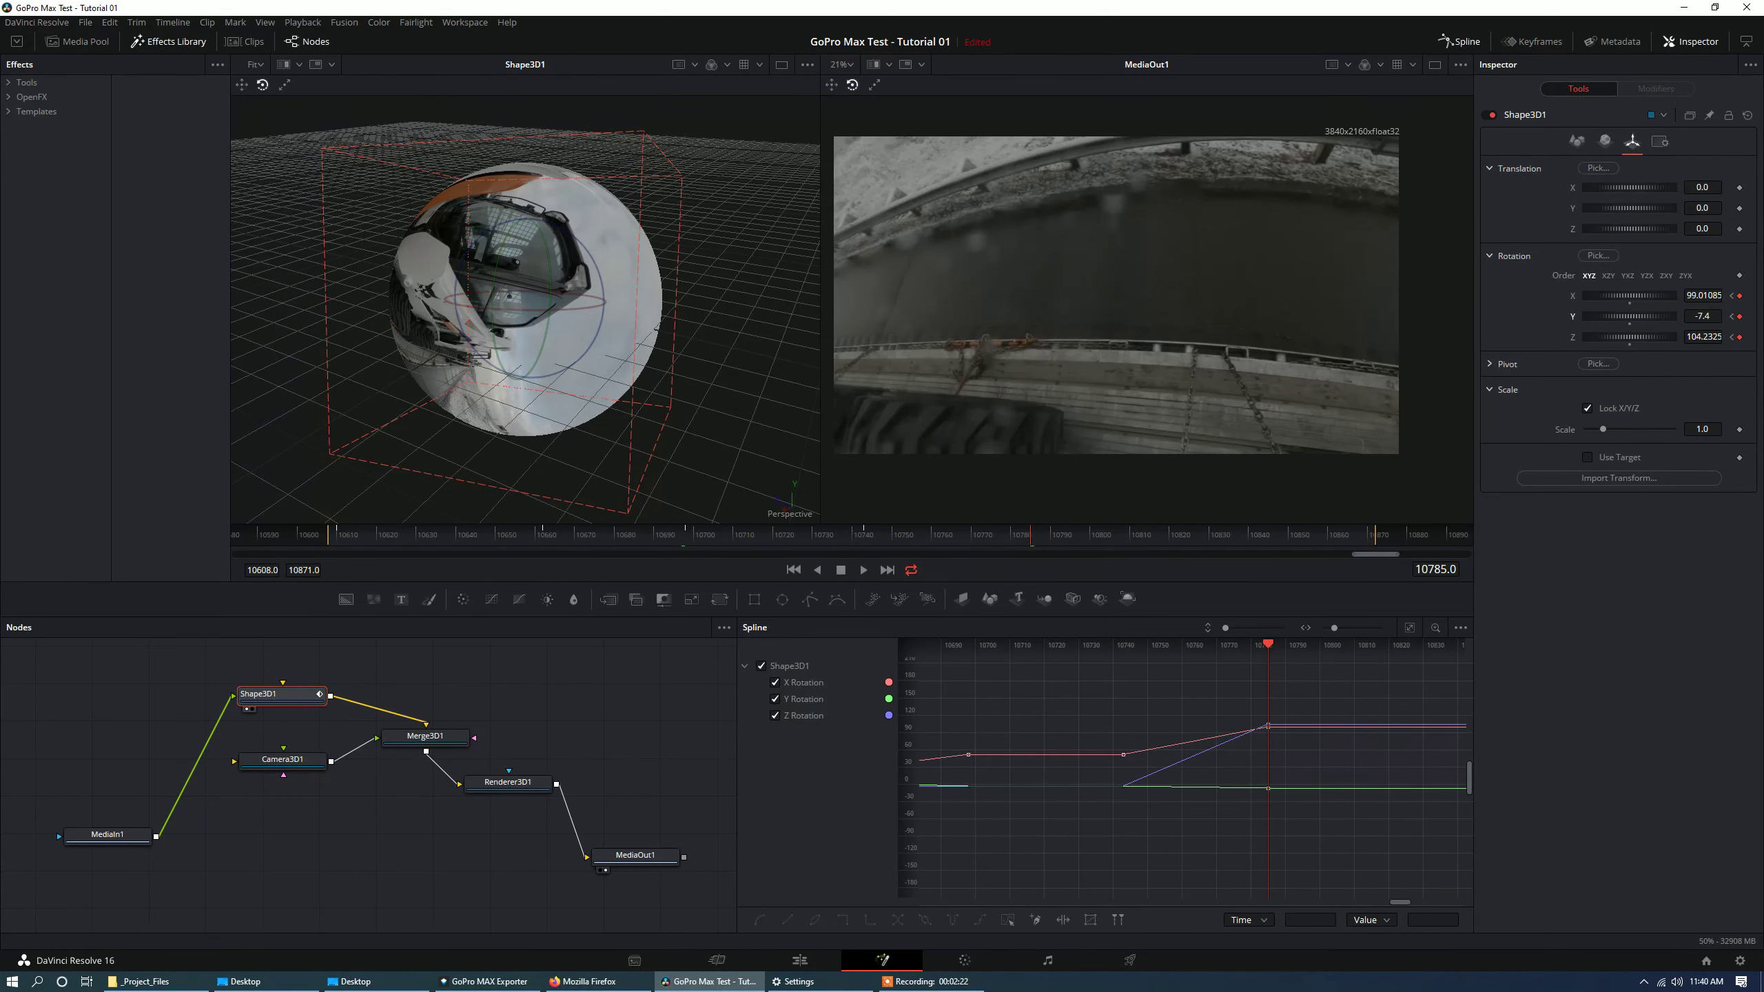
left_click_drag(605, 302, 604, 297)
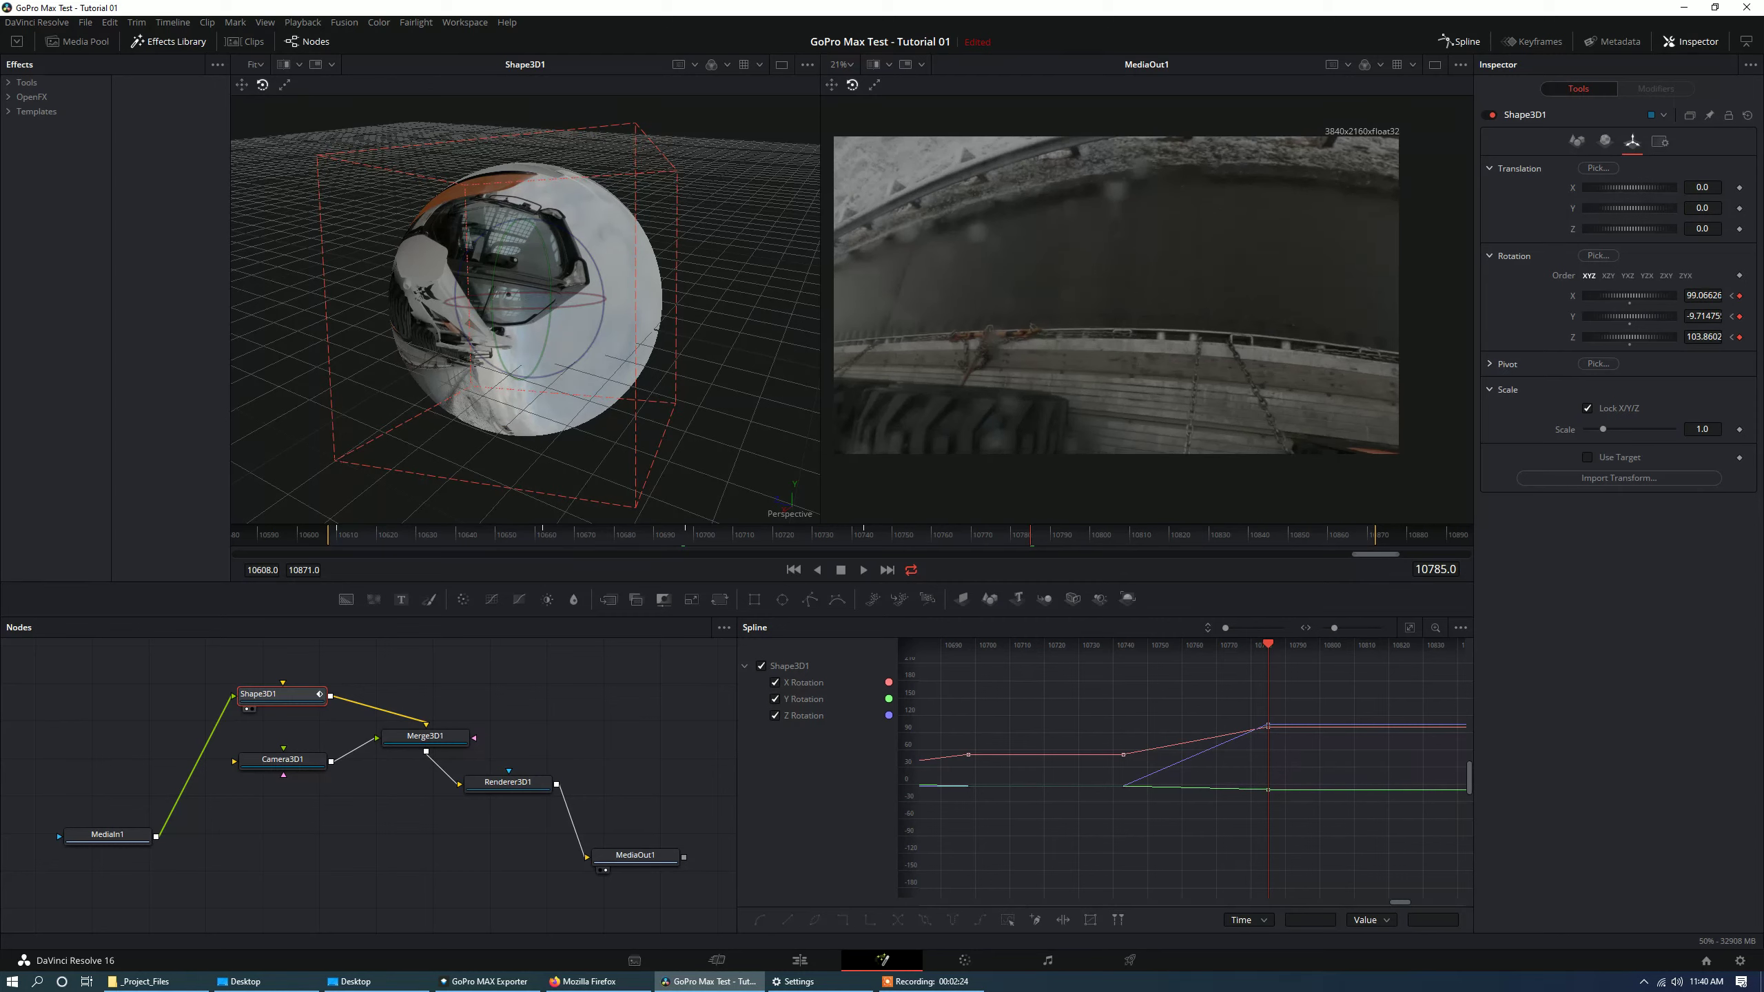
left_click_drag(539, 361, 525, 380)
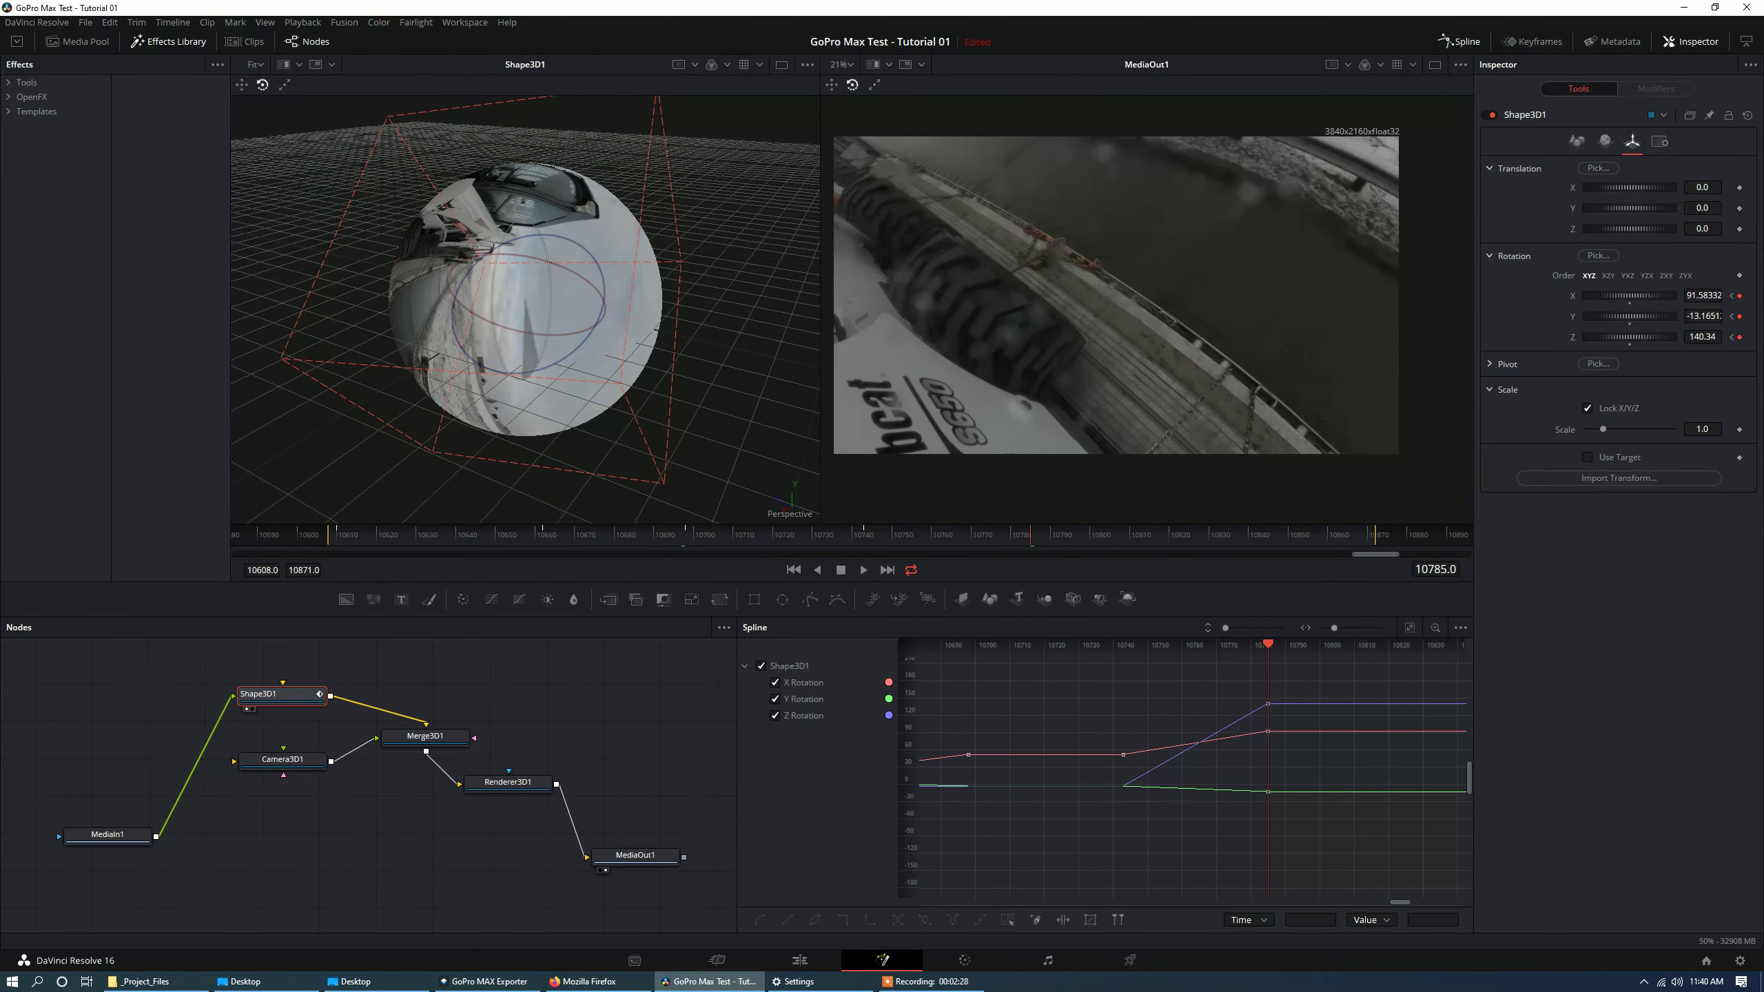
left_click_drag(604, 295, 480, 357)
mouse_move(1629, 317)
left_mouse_down()
mouse_move(1646, 316)
mouse_move(1625, 316)
mouse_move(1637, 337)
mouse_move(1622, 337)
mouse_move(1644, 296)
left_mouse_up()
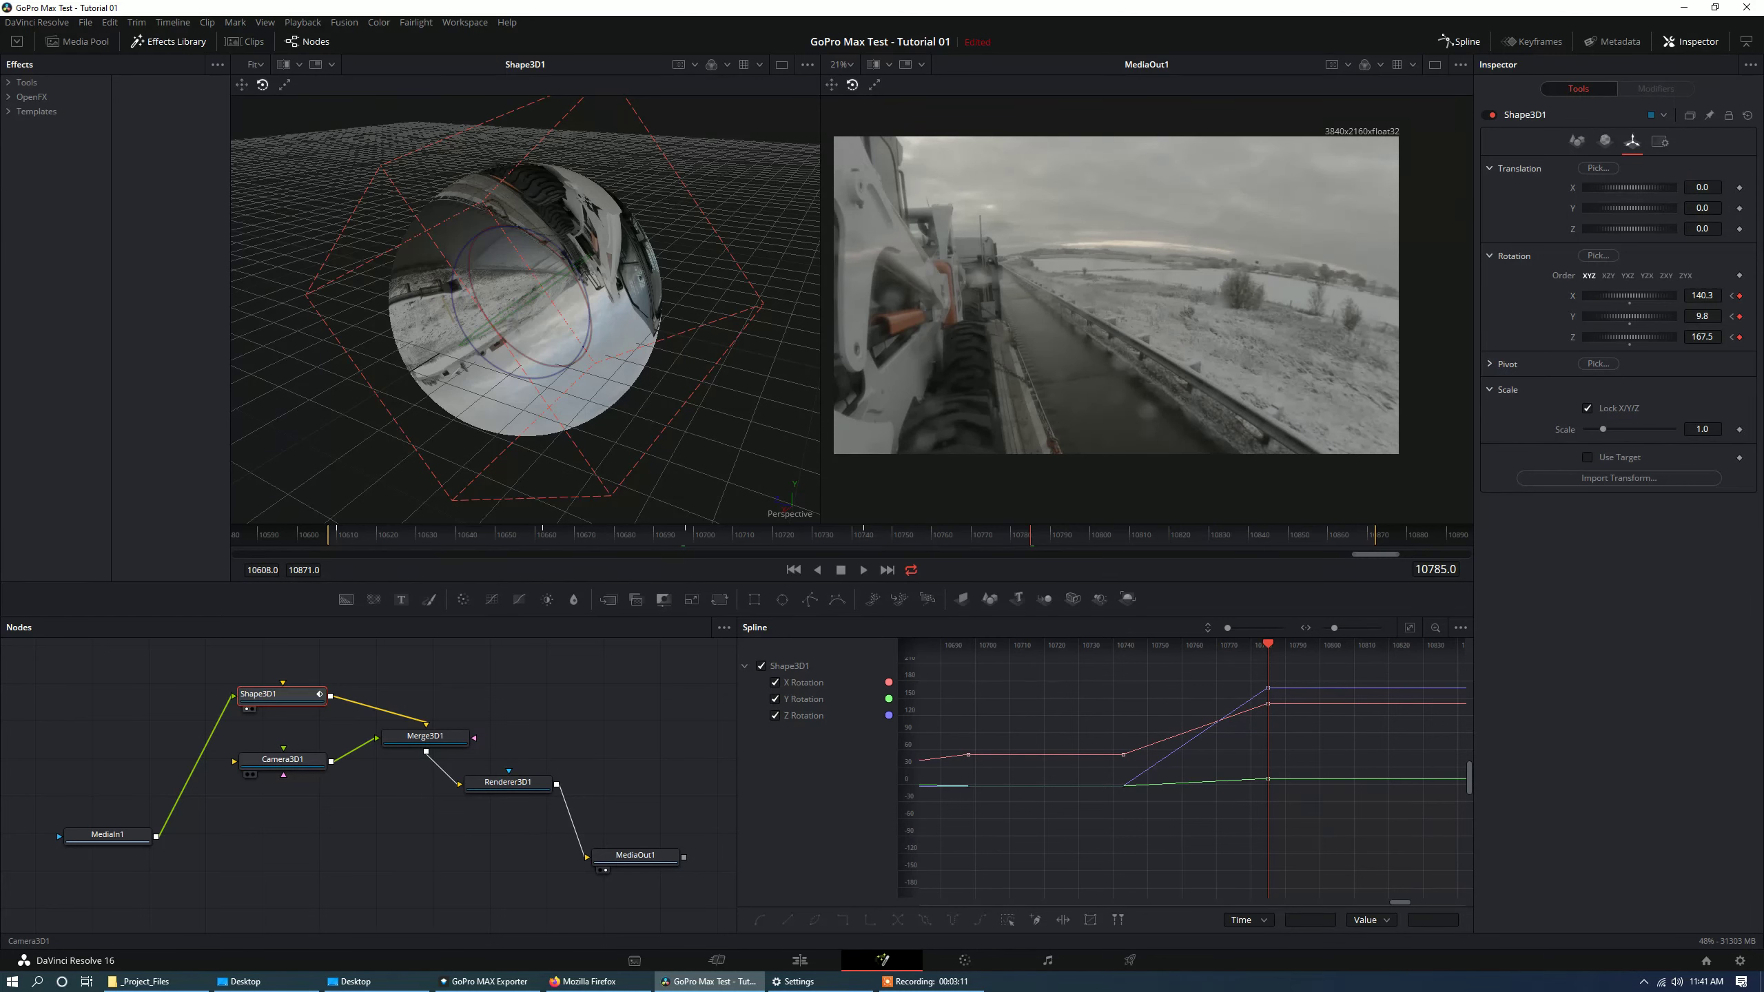
Smooth Shape3D1's rotation keyframes at frames 10785, 10743 and 10698 in the spline editor.
left_click(282, 761)
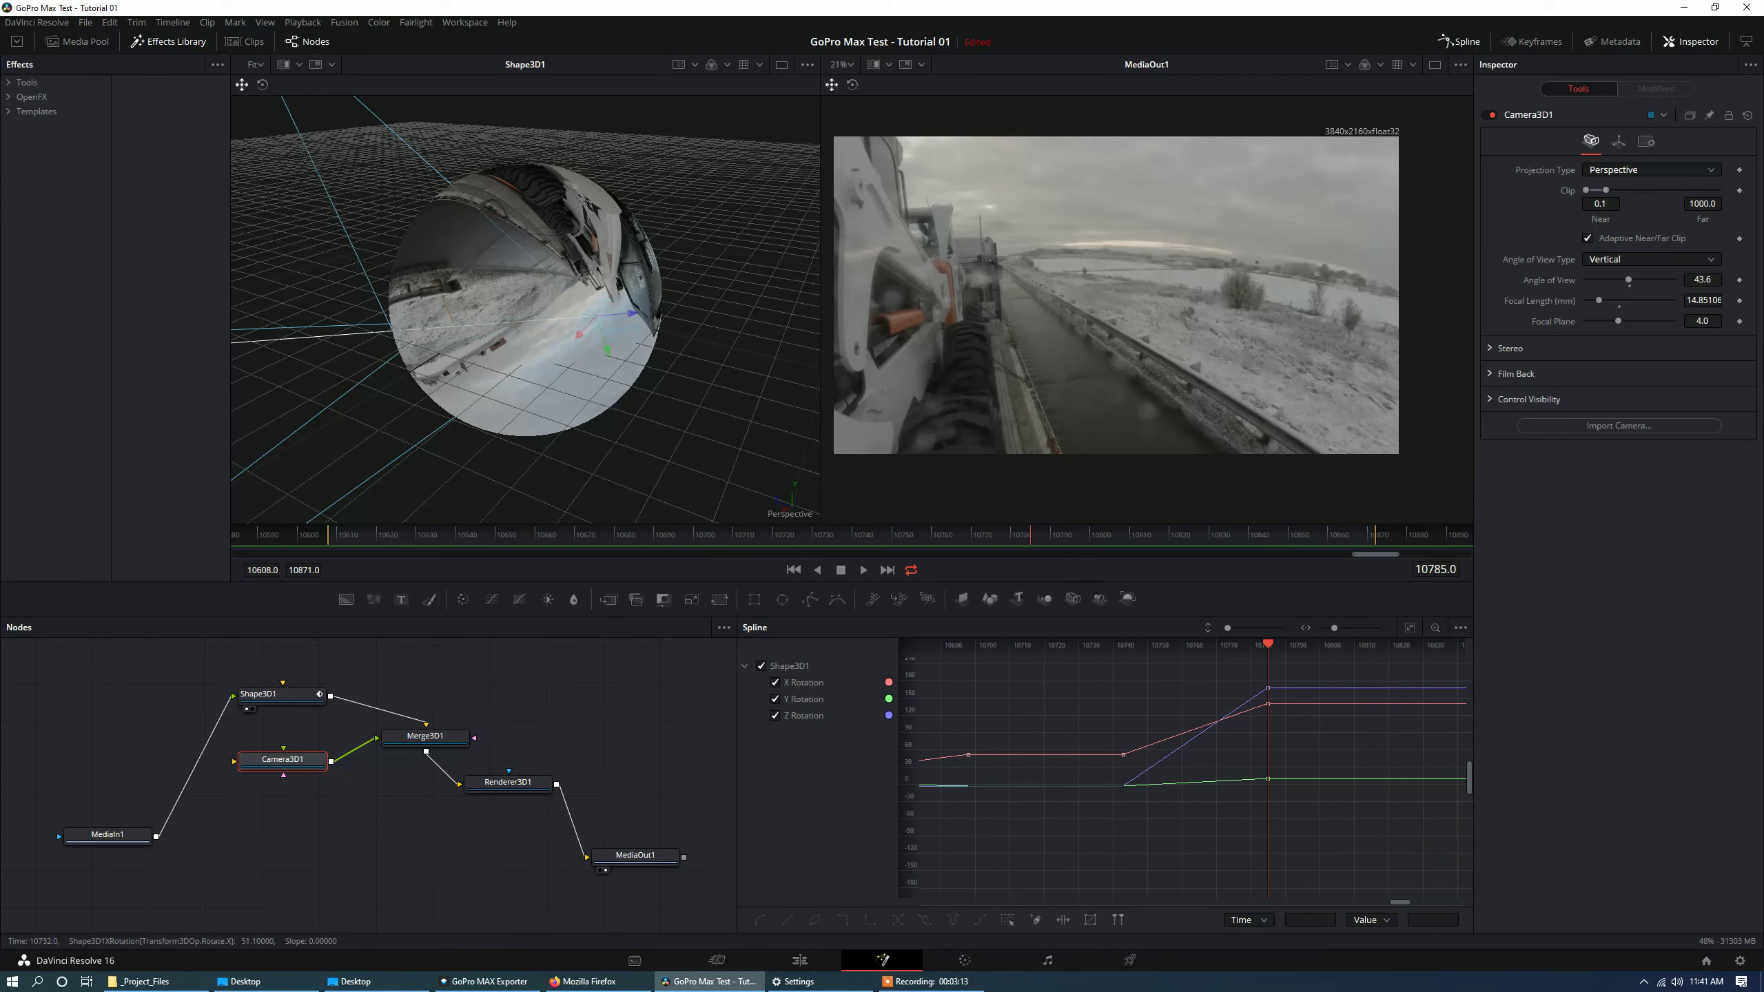
left_click(280, 695)
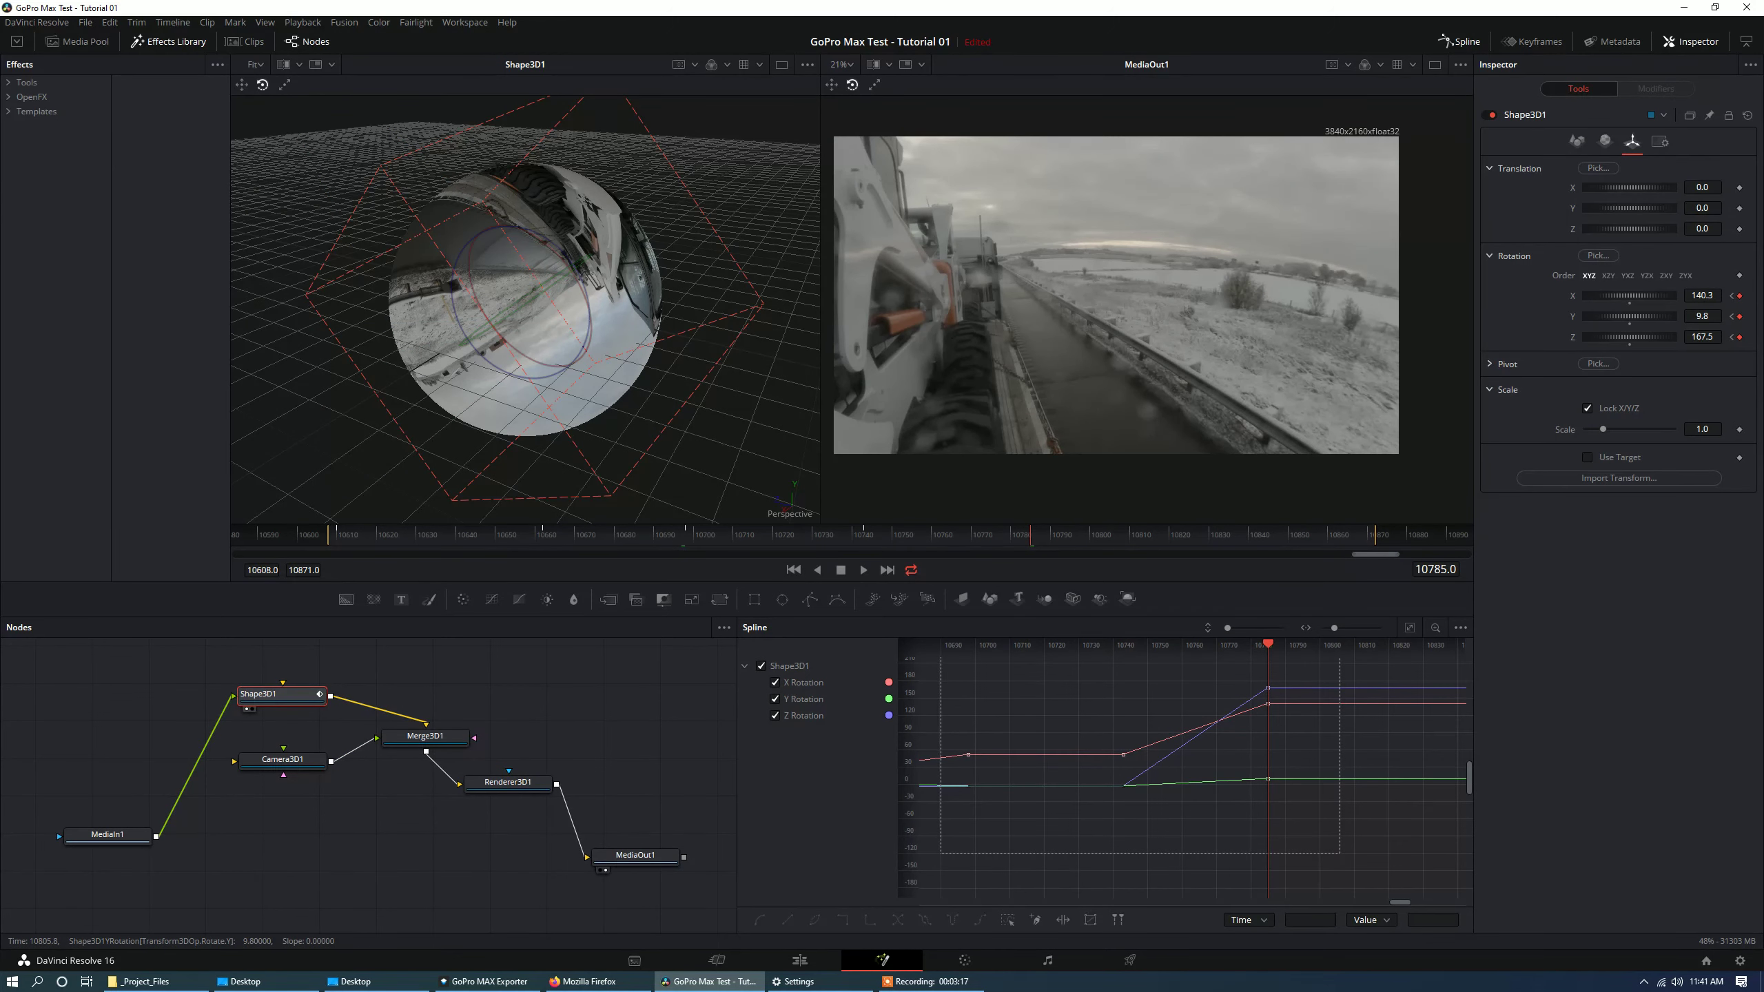
scroll(1238, 712, "up", 3)
scroll(1238, 712, "down", 5)
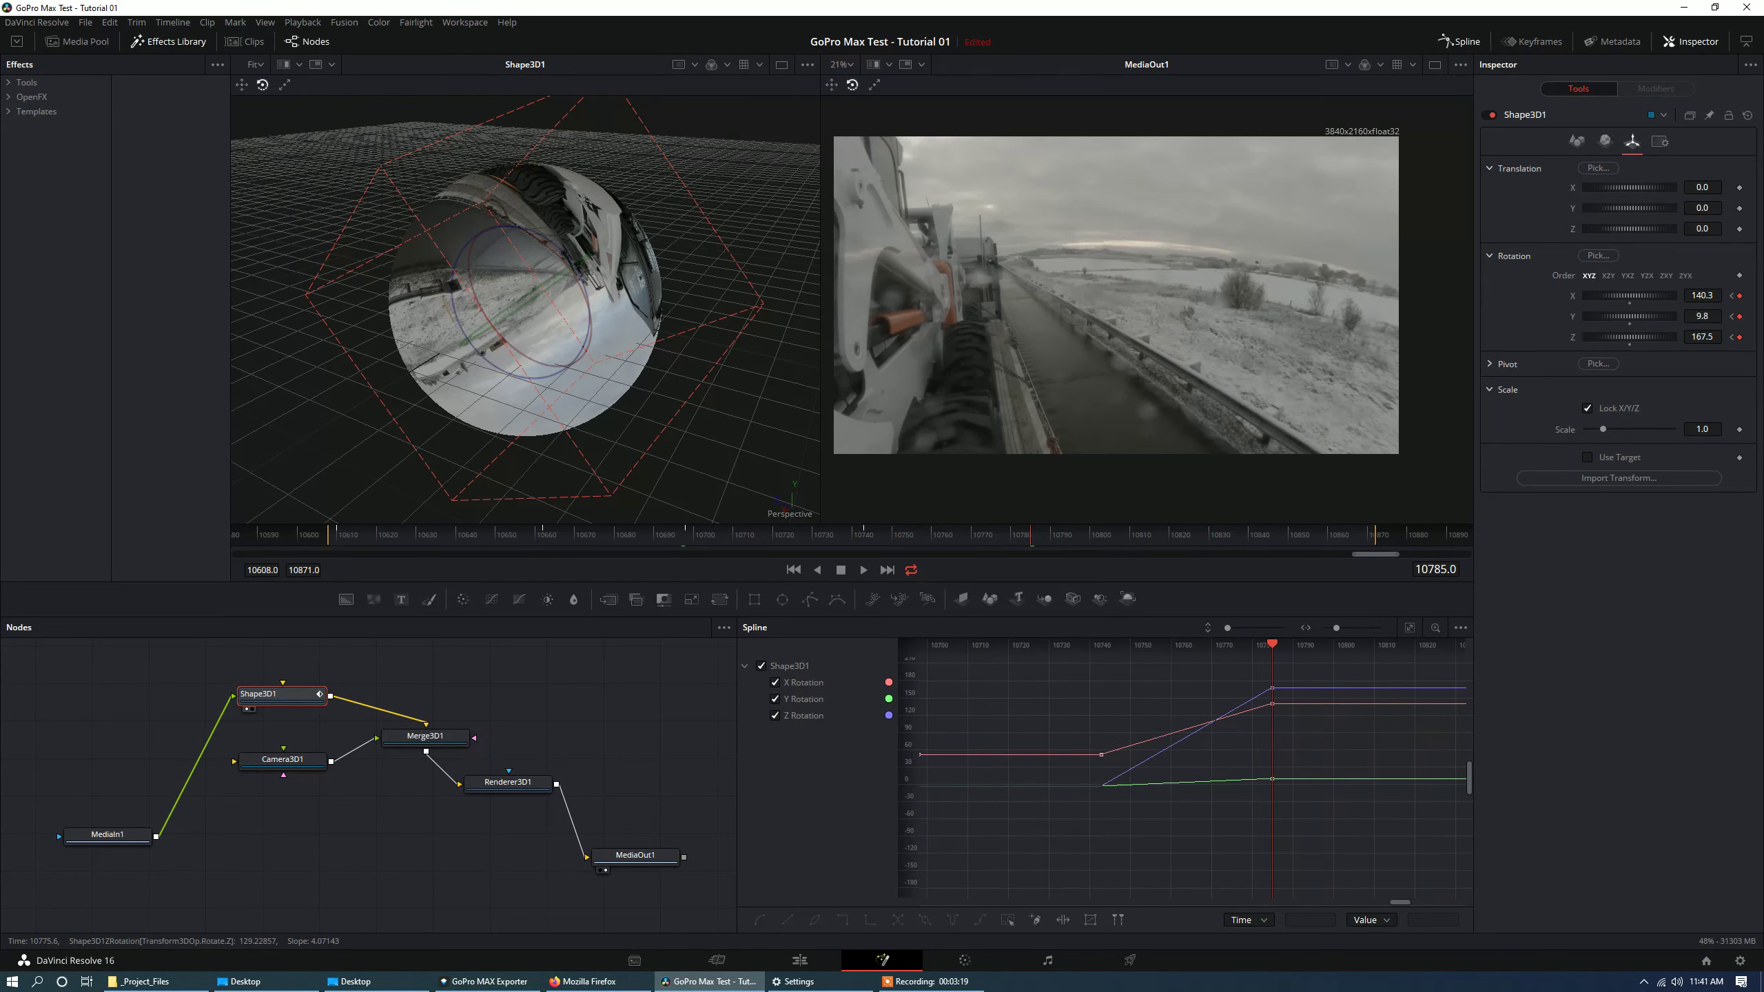
left_click_drag(1237, 671, 1294, 815)
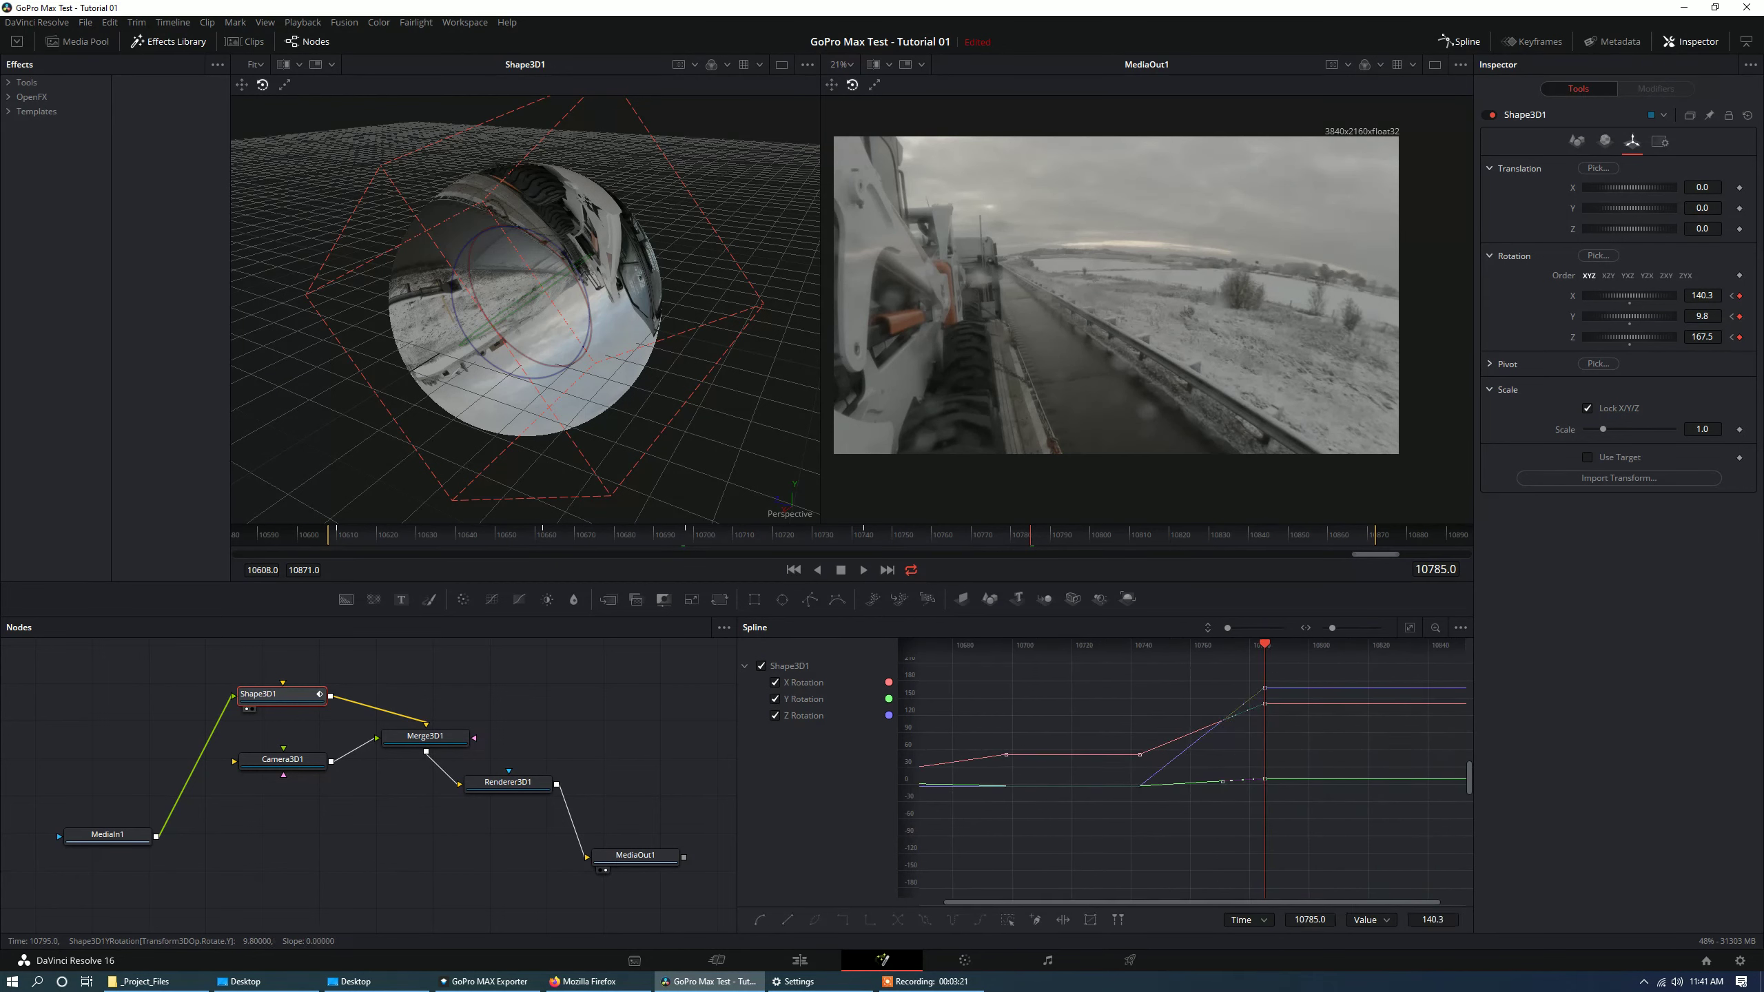
key("shift+s")
left_click_drag(1119, 719, 1148, 801)
key("shift+s")
left_click_drag(978, 715, 1020, 789)
key("shift+s")
right_click(1264, 688)
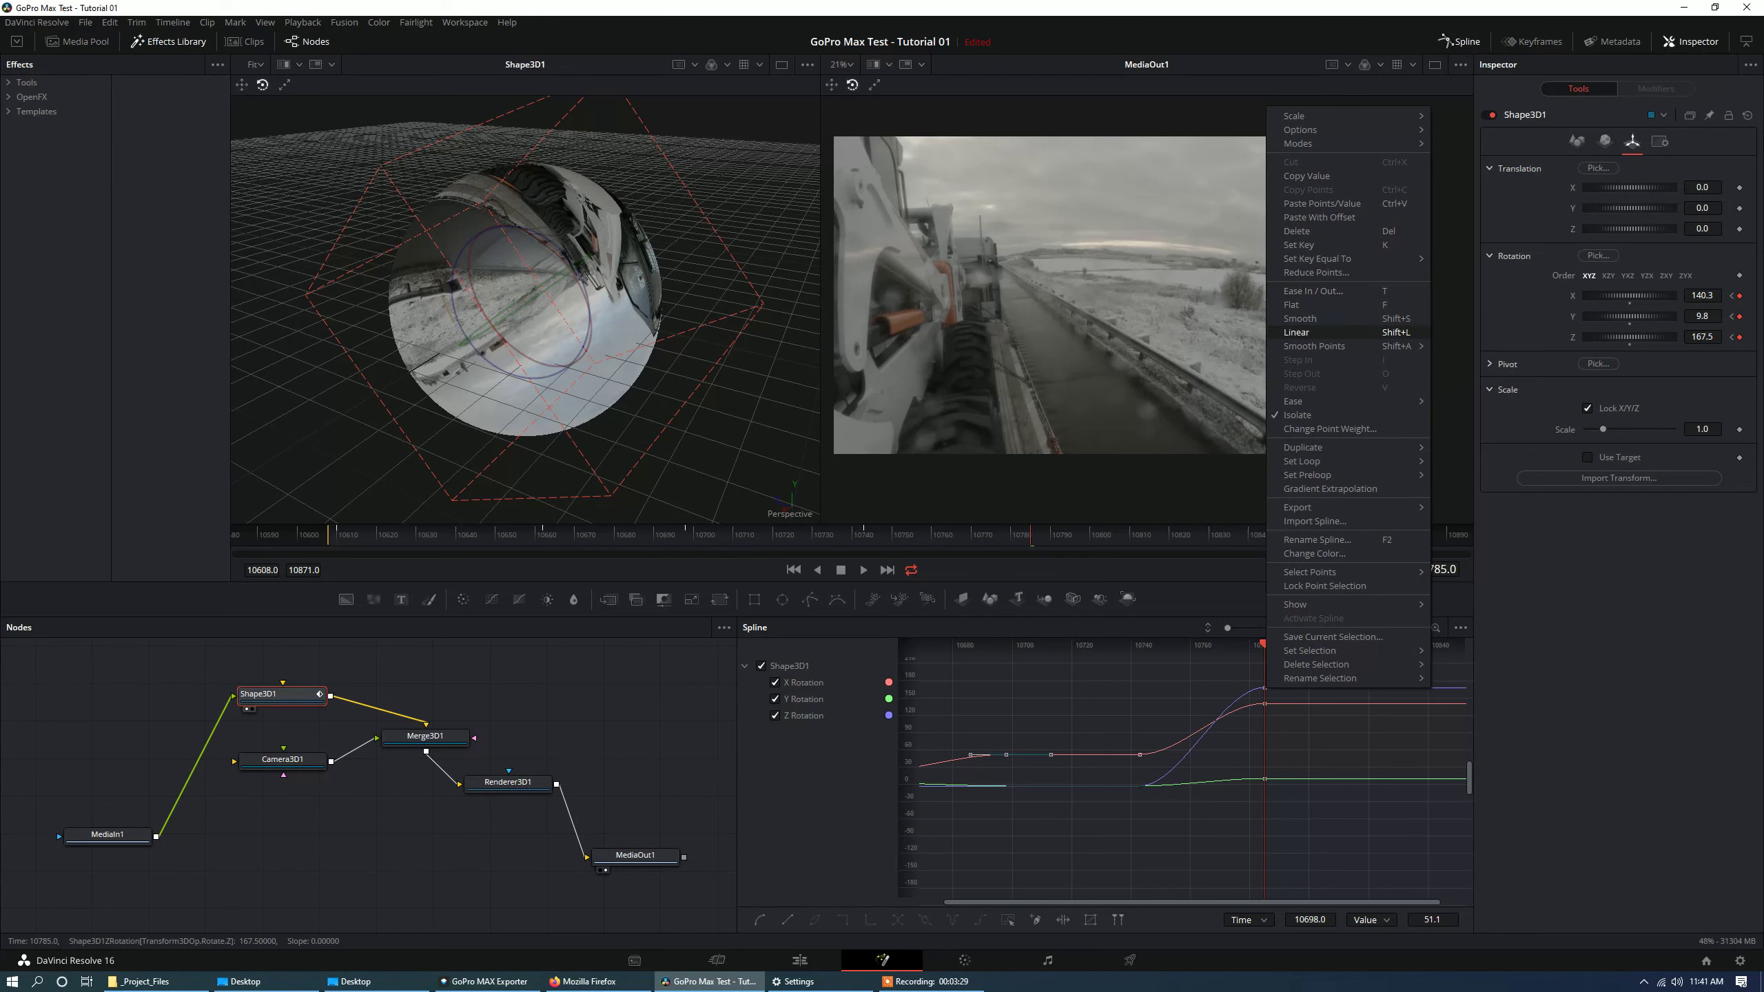
left_click(1174, 716)
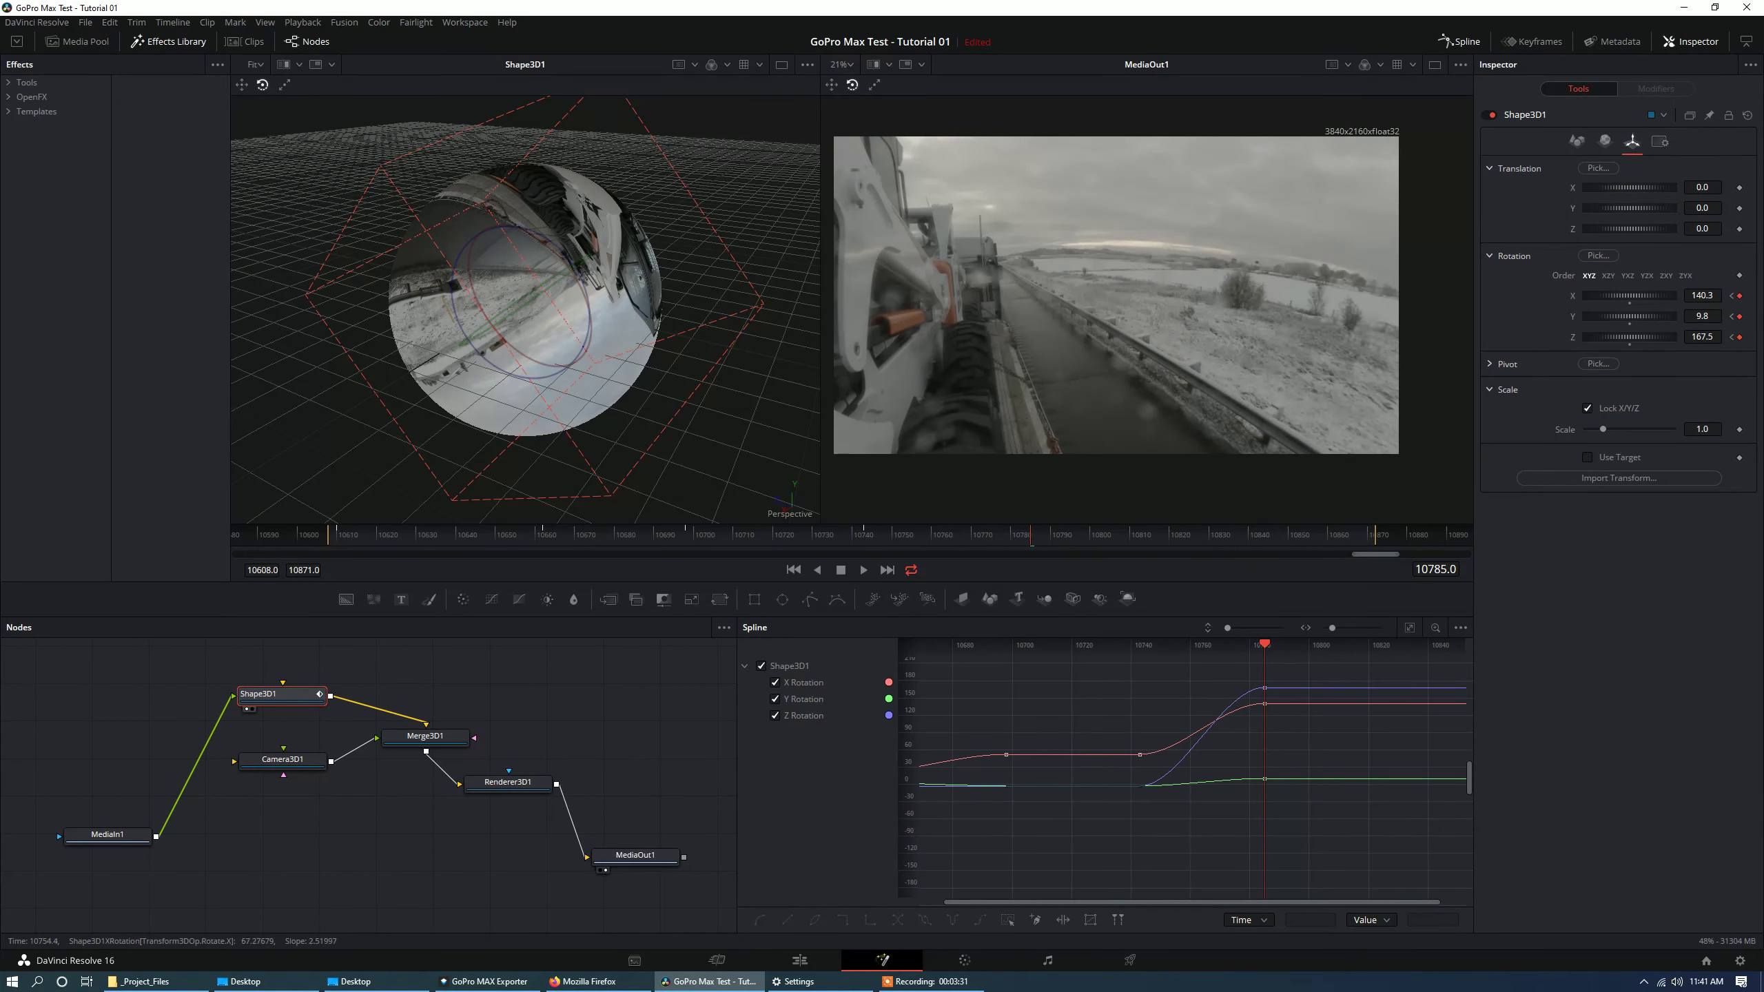
Move Shape3D1's X and Z Rotation keys from frame 10785 to frame 10810 and lengthen their incoming spline handles.
left_click_drag(1243, 673, 1304, 731)
left_click_drag(1265, 688, 1338, 688)
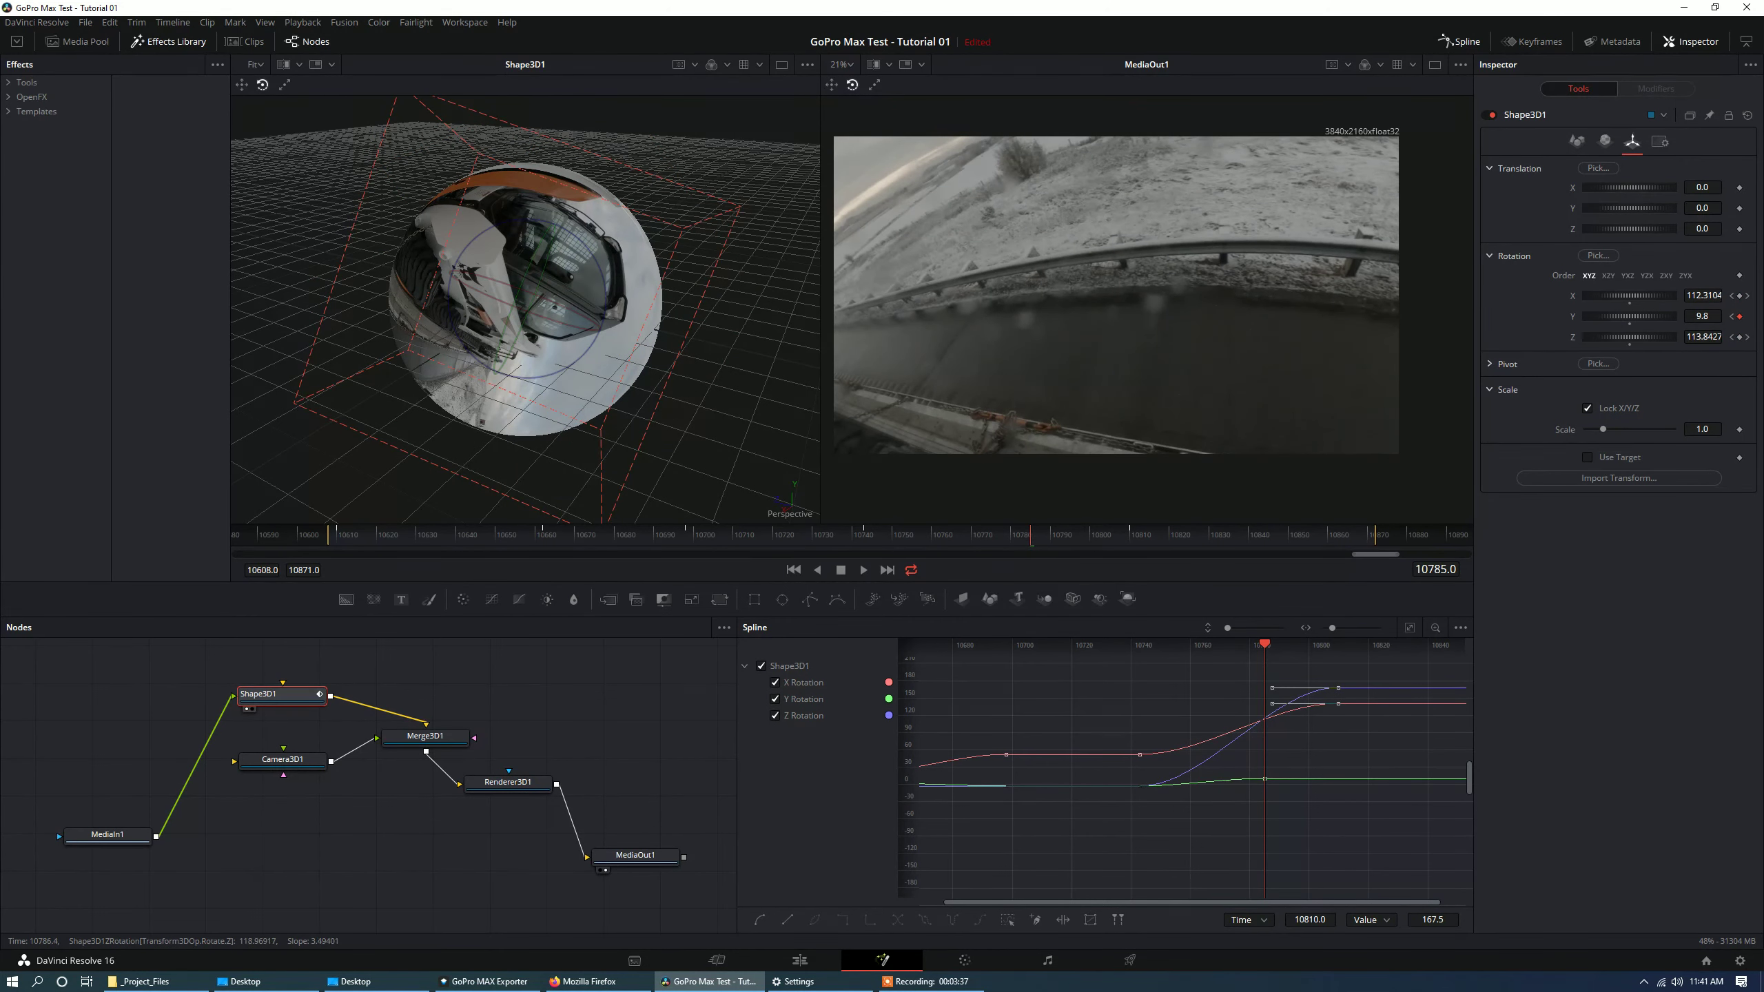
left_click_drag(1272, 688, 1231, 704)
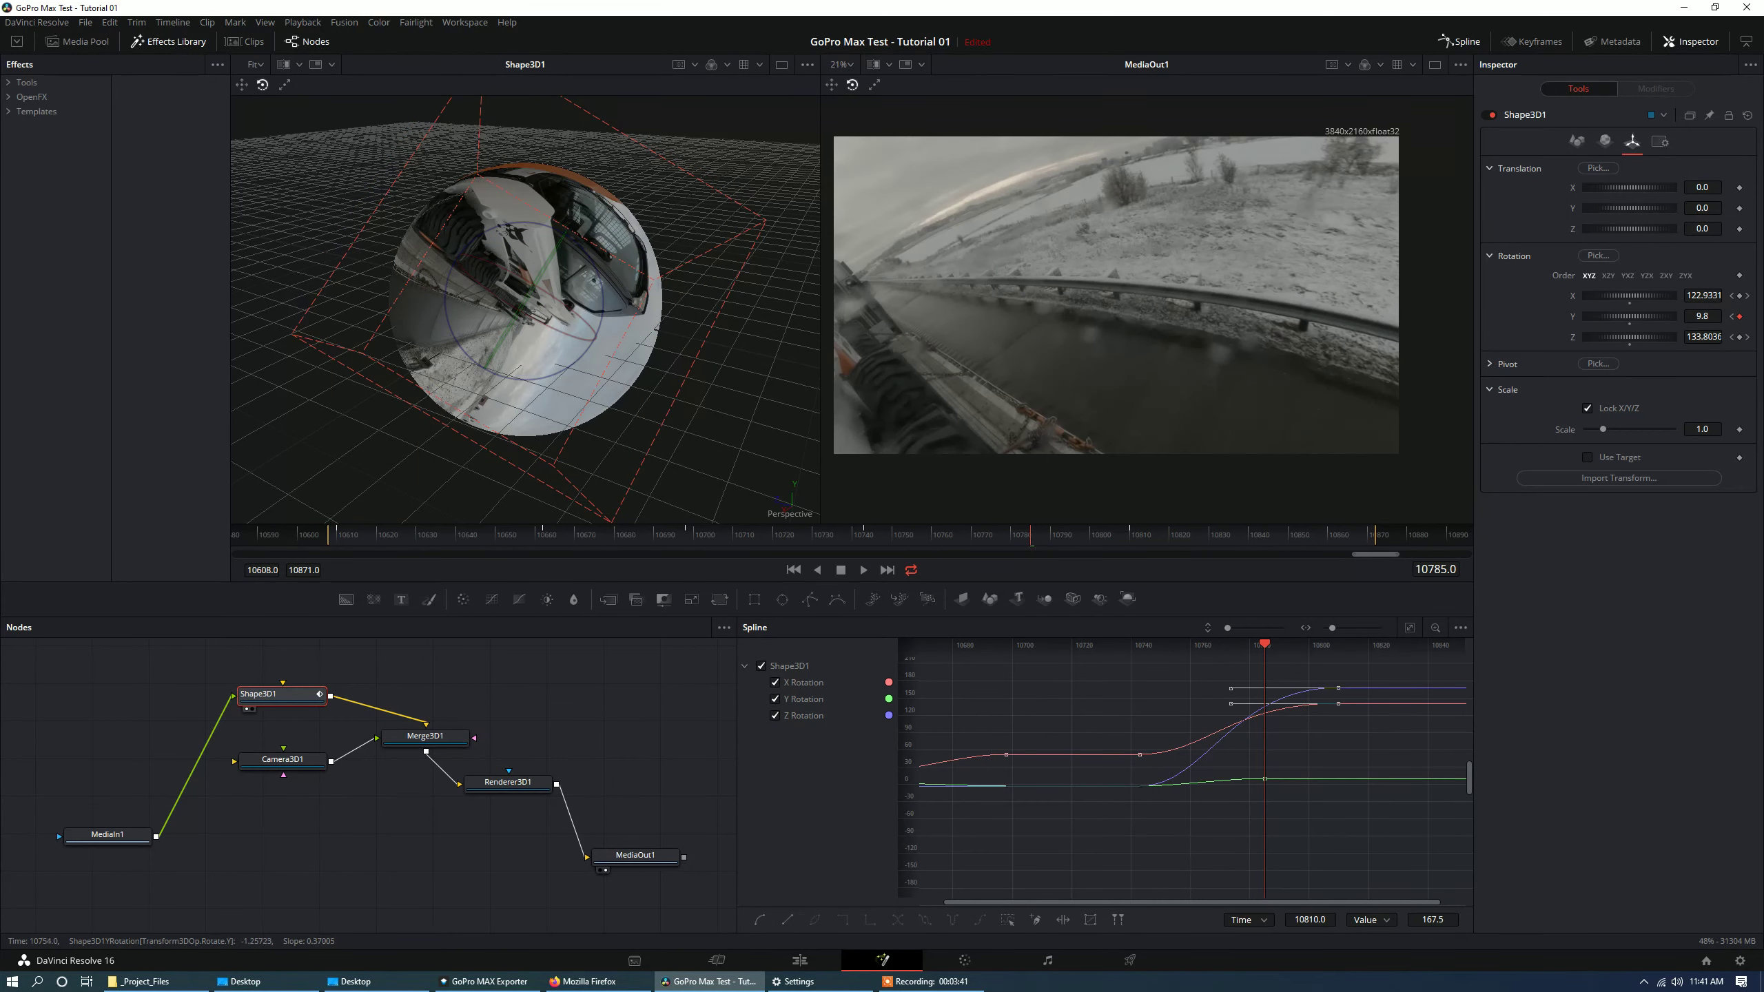
Lengthen the outgoing spline handle of Shape3D1's X Rotation key at frame 10743 for a softer start to the turn.
left_click(1265, 779)
left_click(1140, 755)
left_click_drag(1211, 755, 1223, 755)
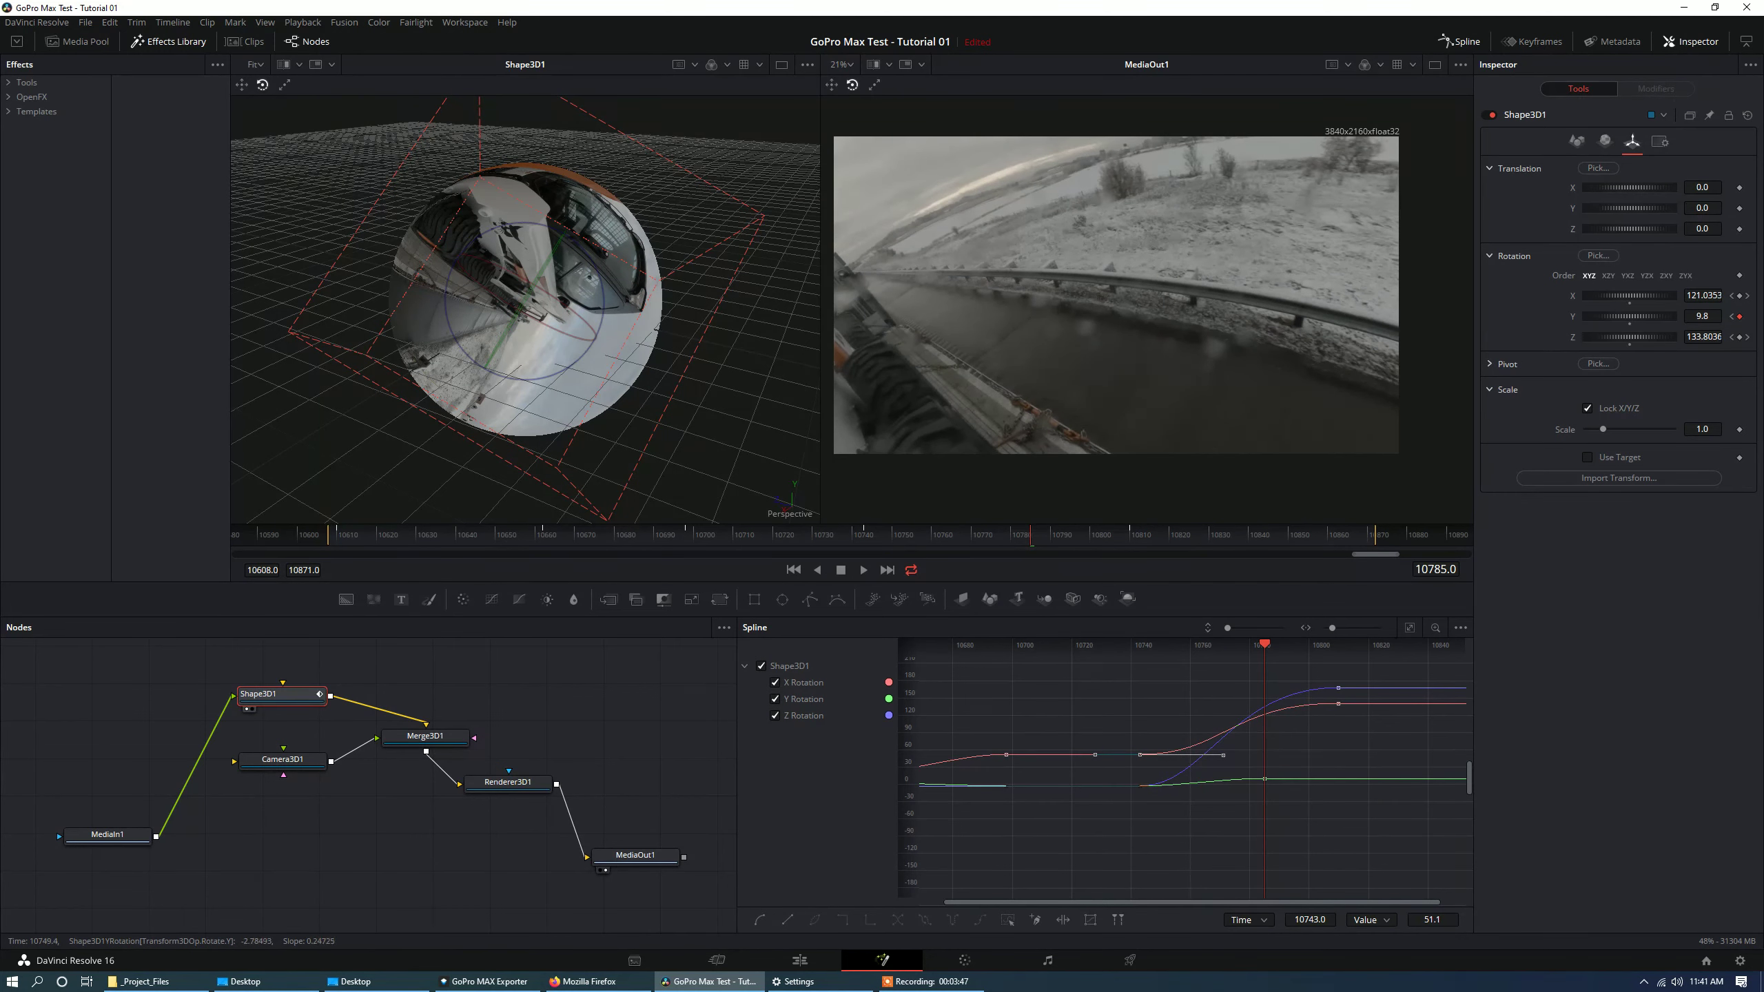
left_click(1140, 787)
left_click(1216, 798)
Animate Camera3D1's Angle of View with a first key of 43.6 at frame 10610.
left_click_drag(1032, 535, 1121, 535)
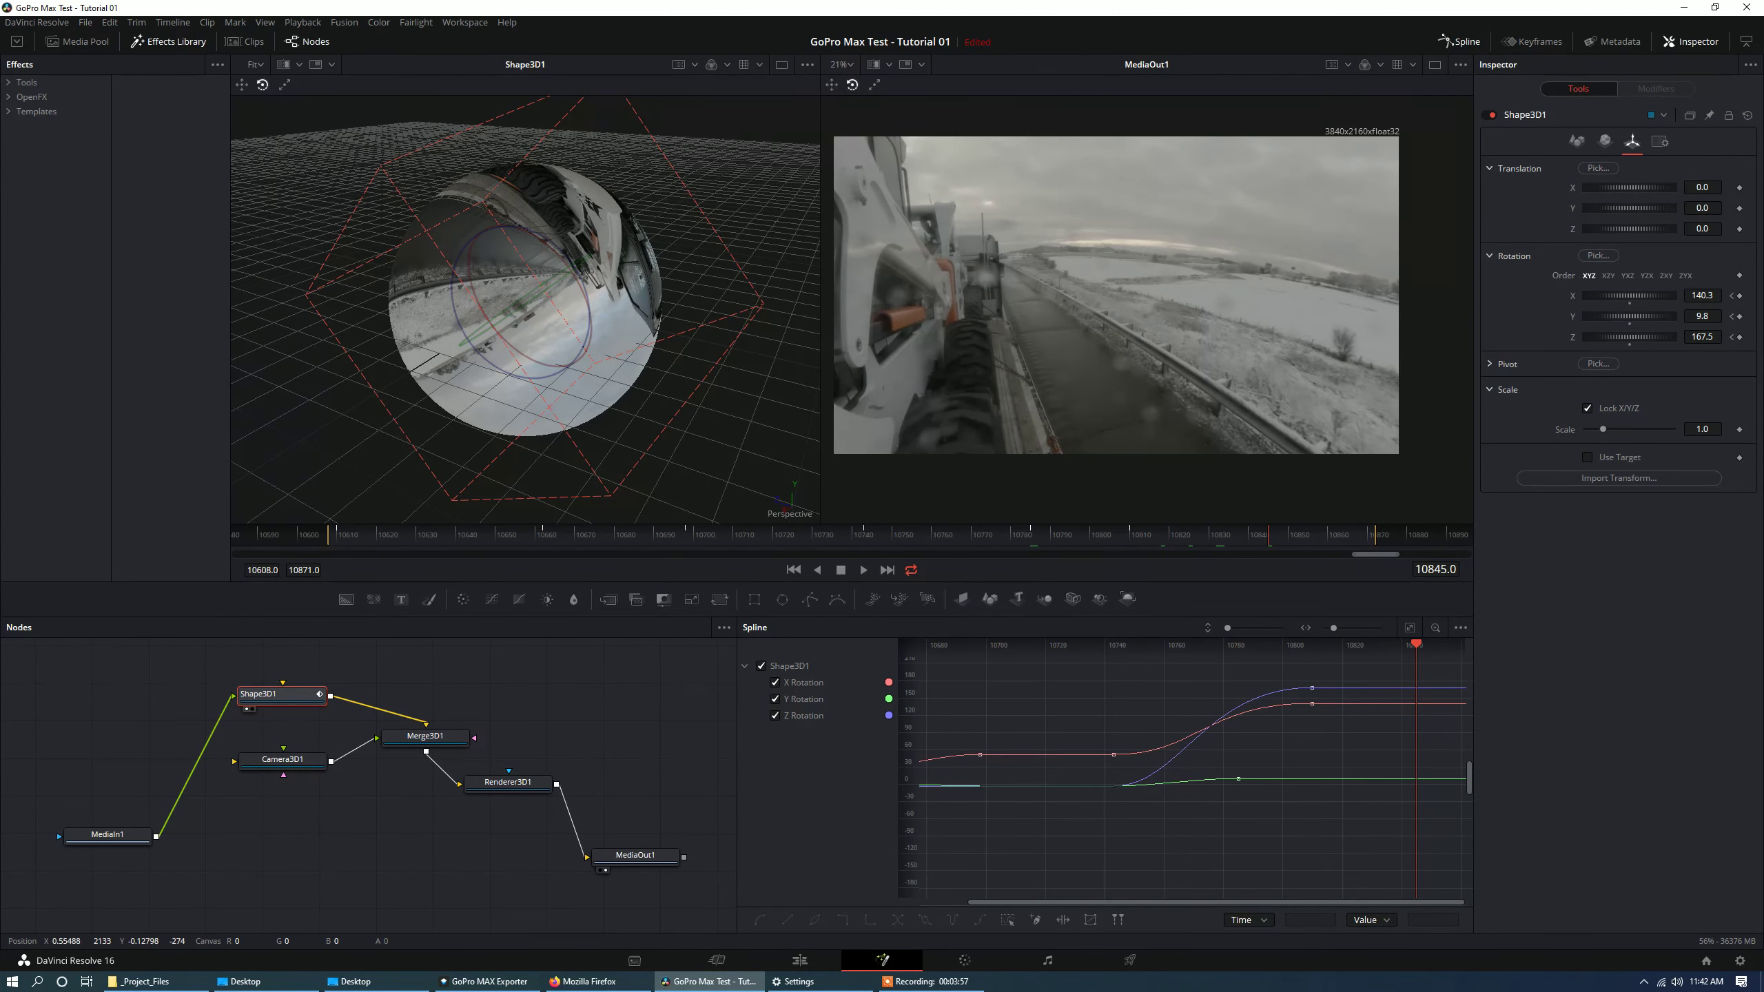
left_click_drag(973, 617, 972, 627)
left_click_drag(896, 545, 619, 545)
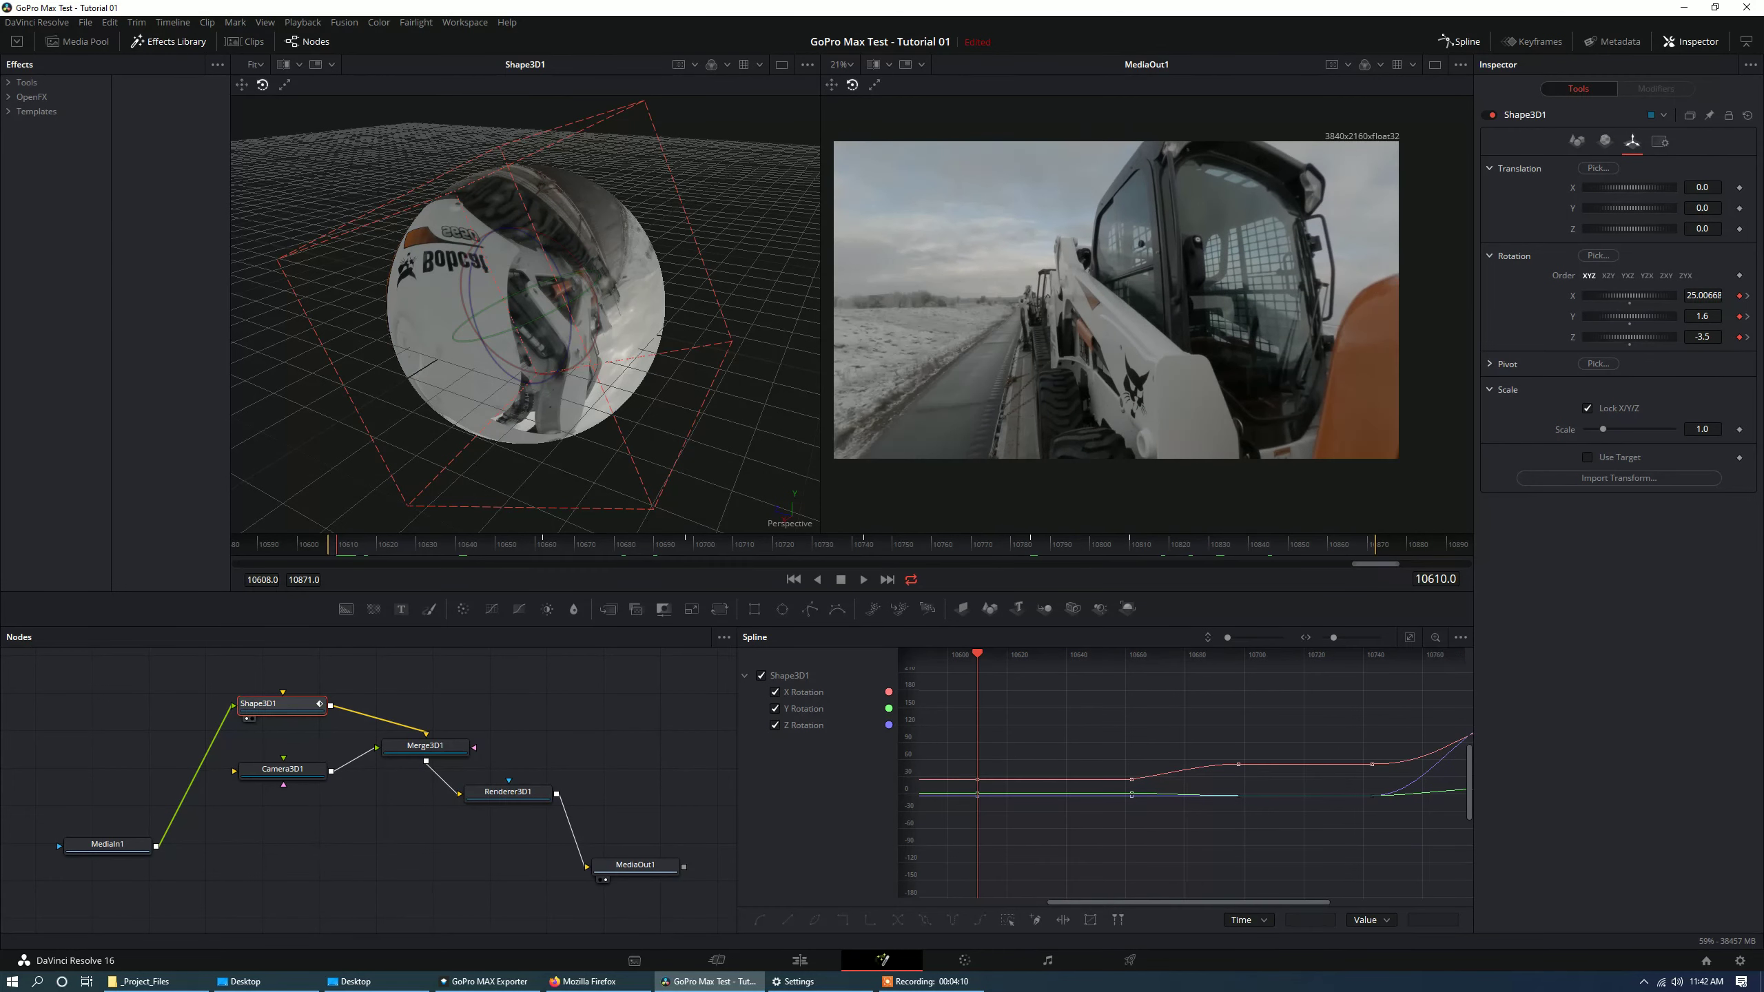
left_click(283, 770)
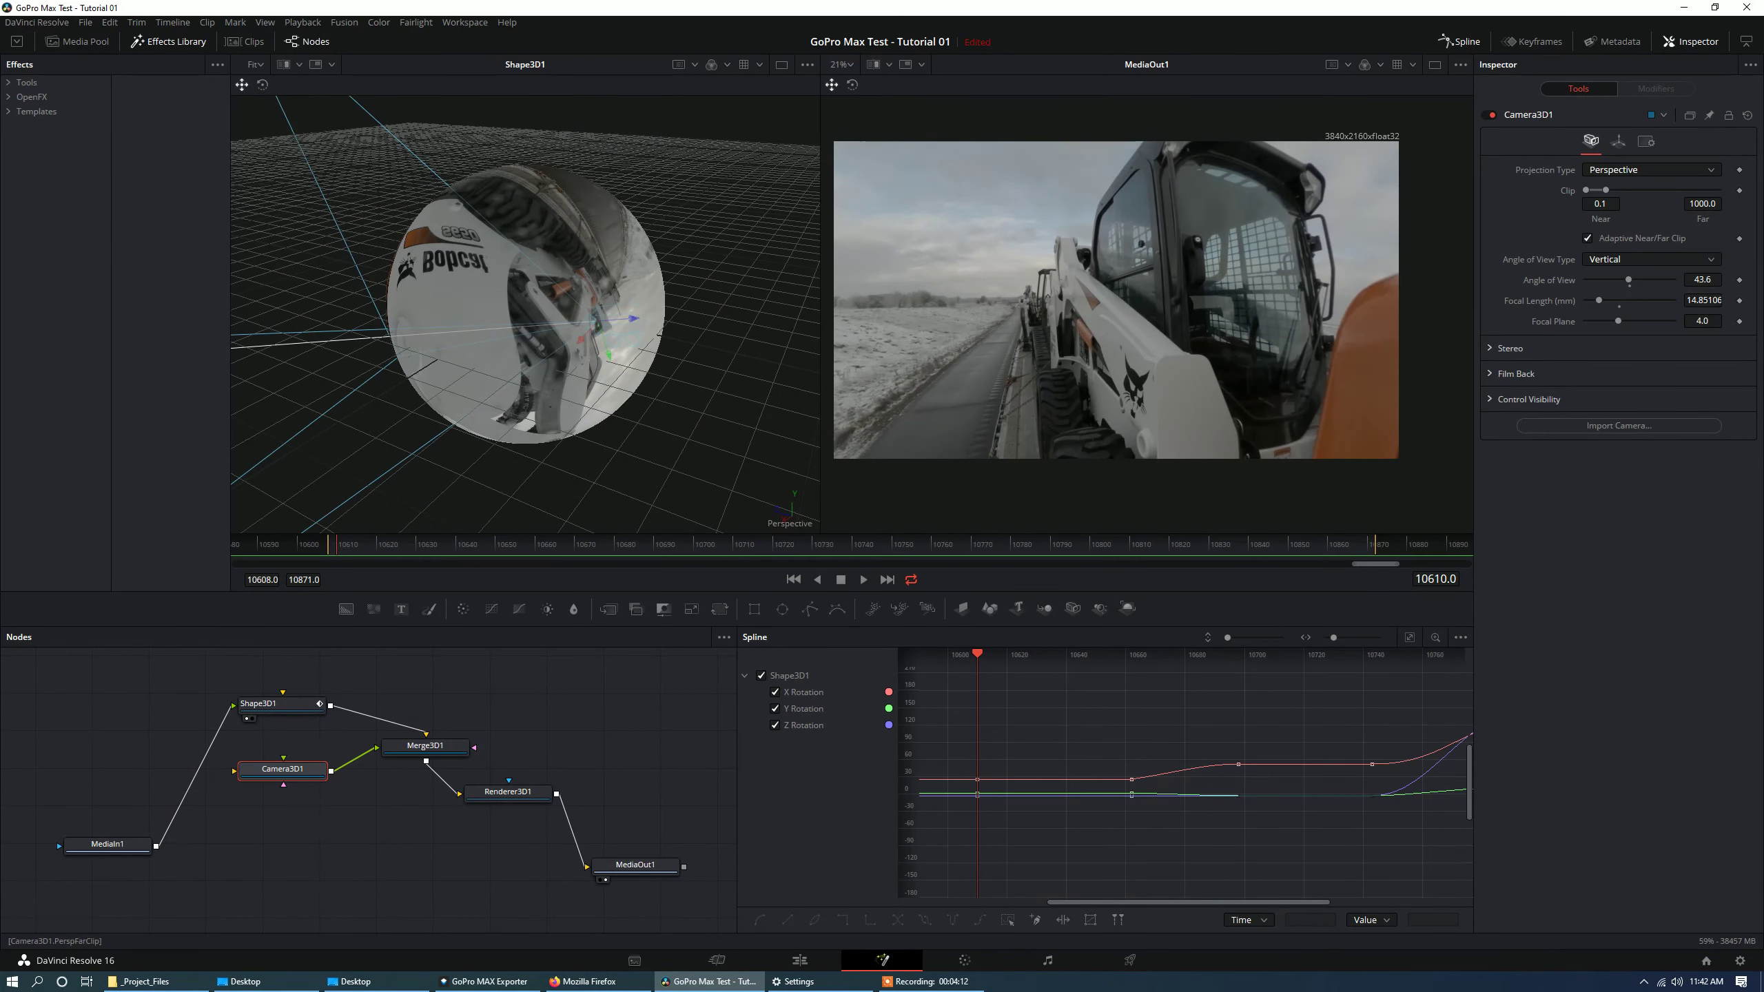
left_click(1618, 142)
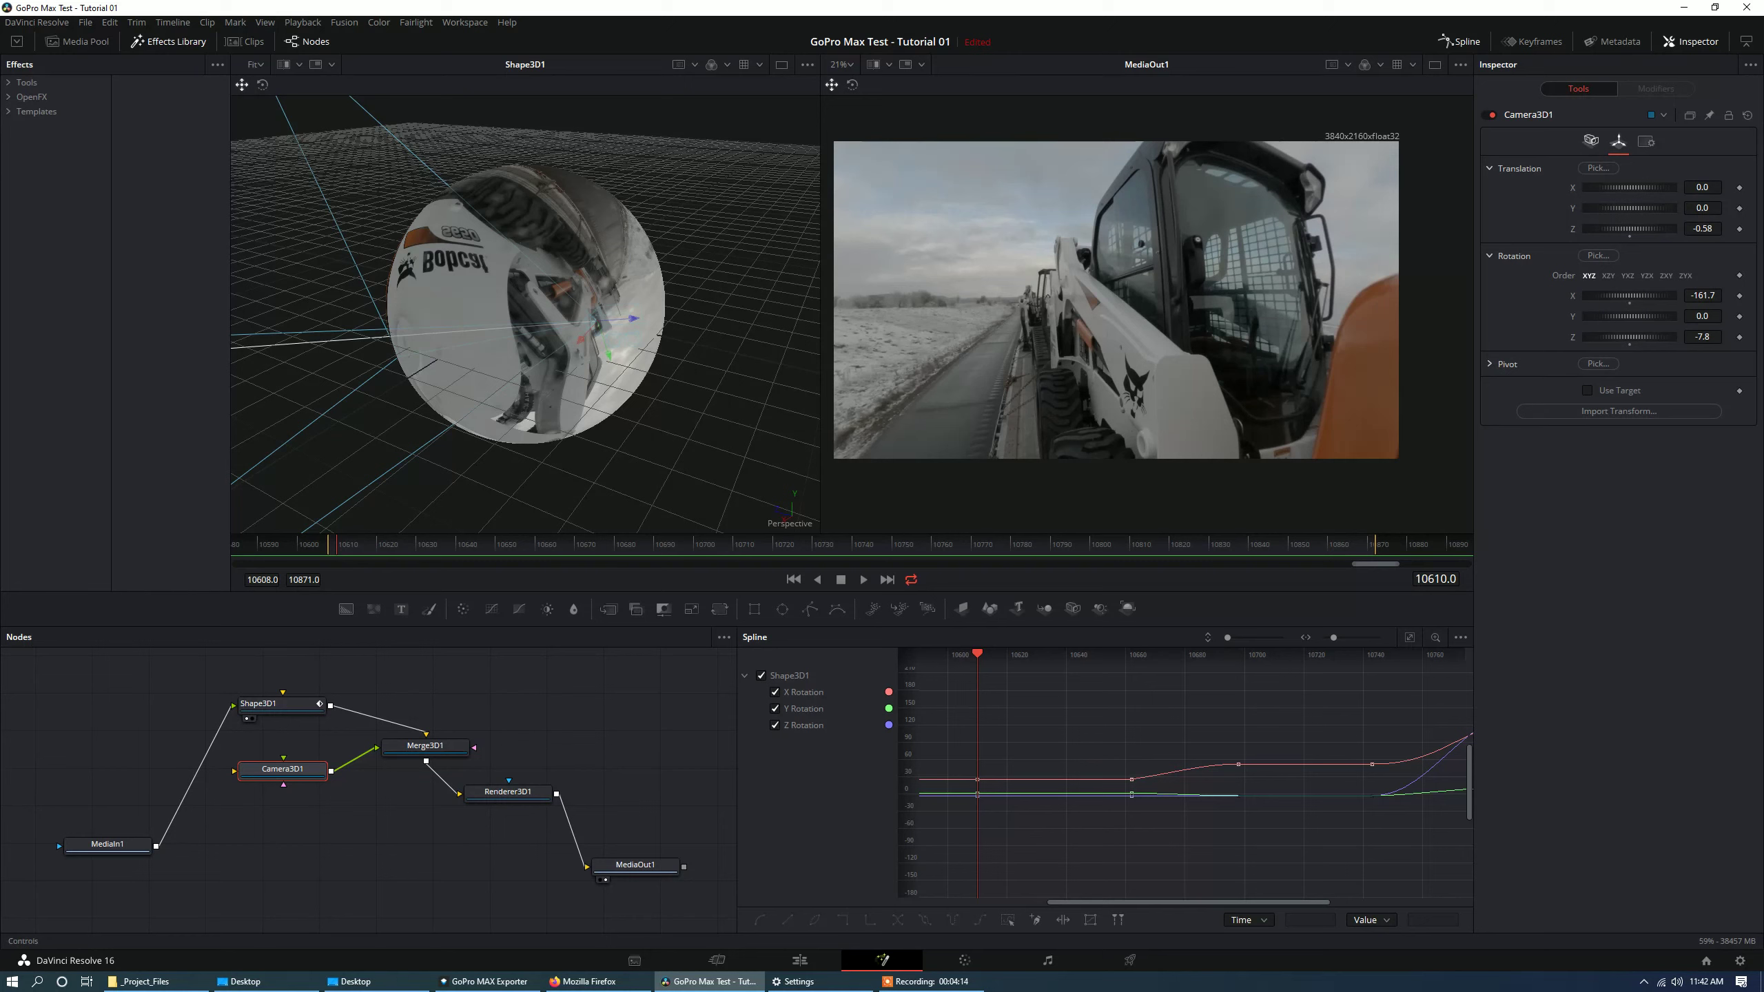
left_click(1591, 141)
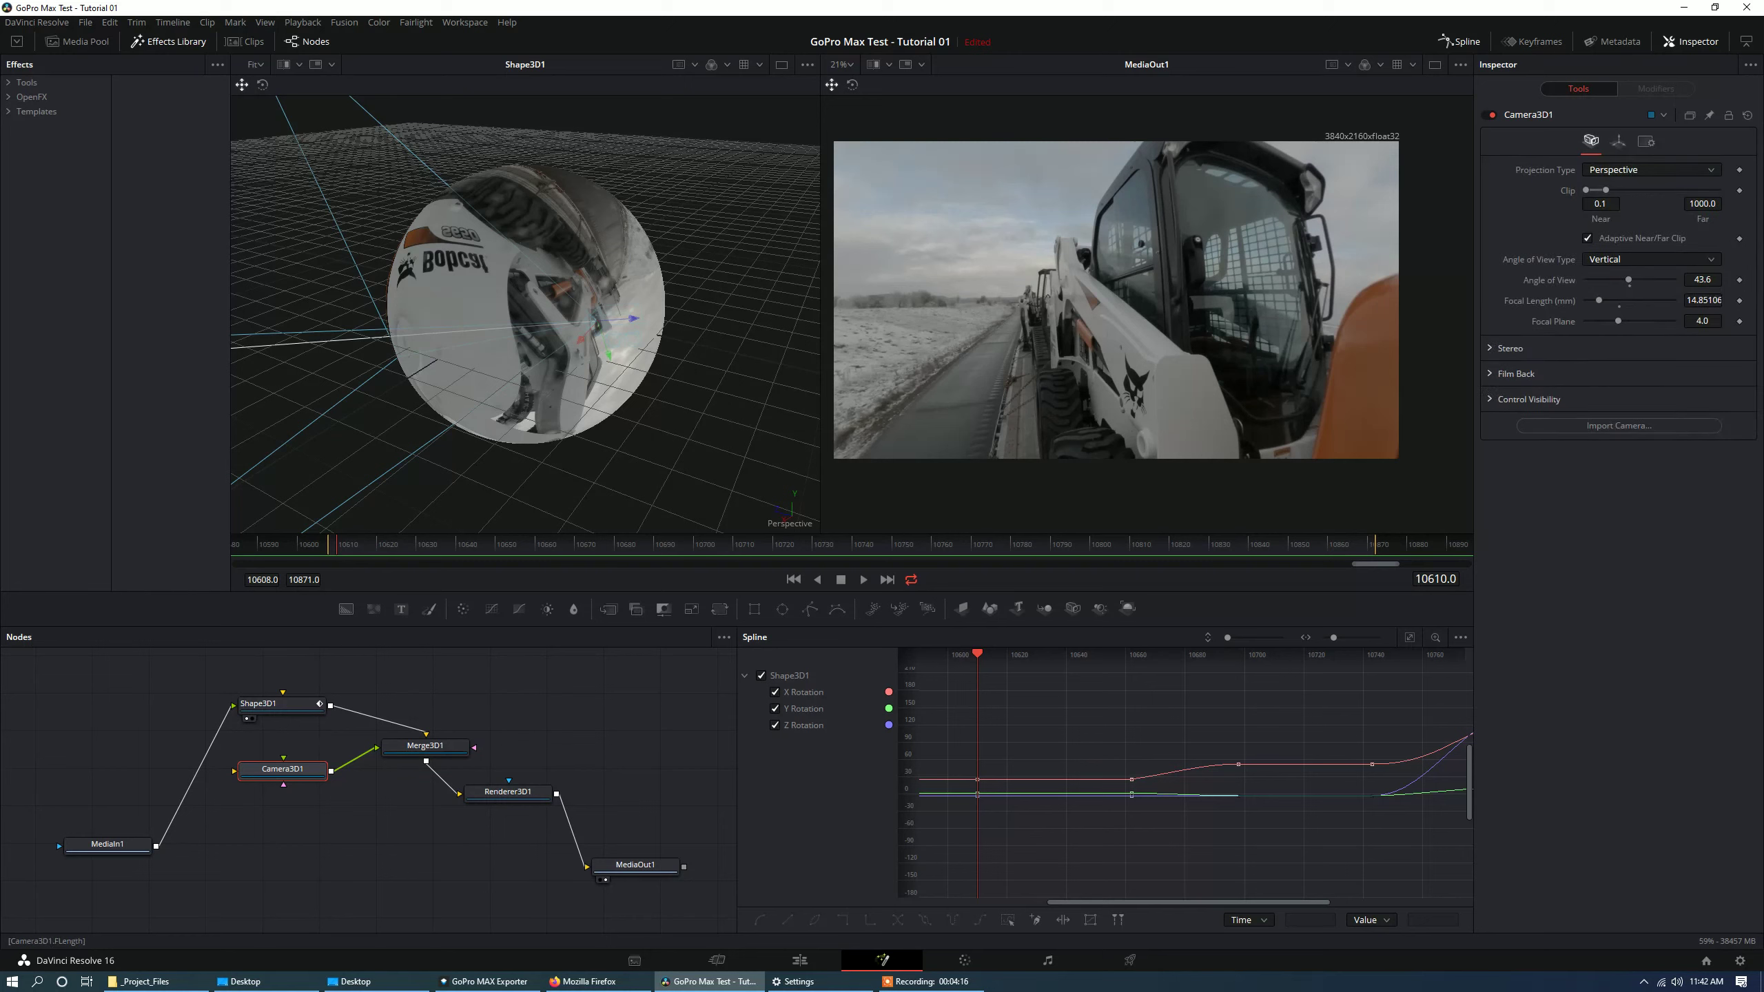
left_click(1739, 279)
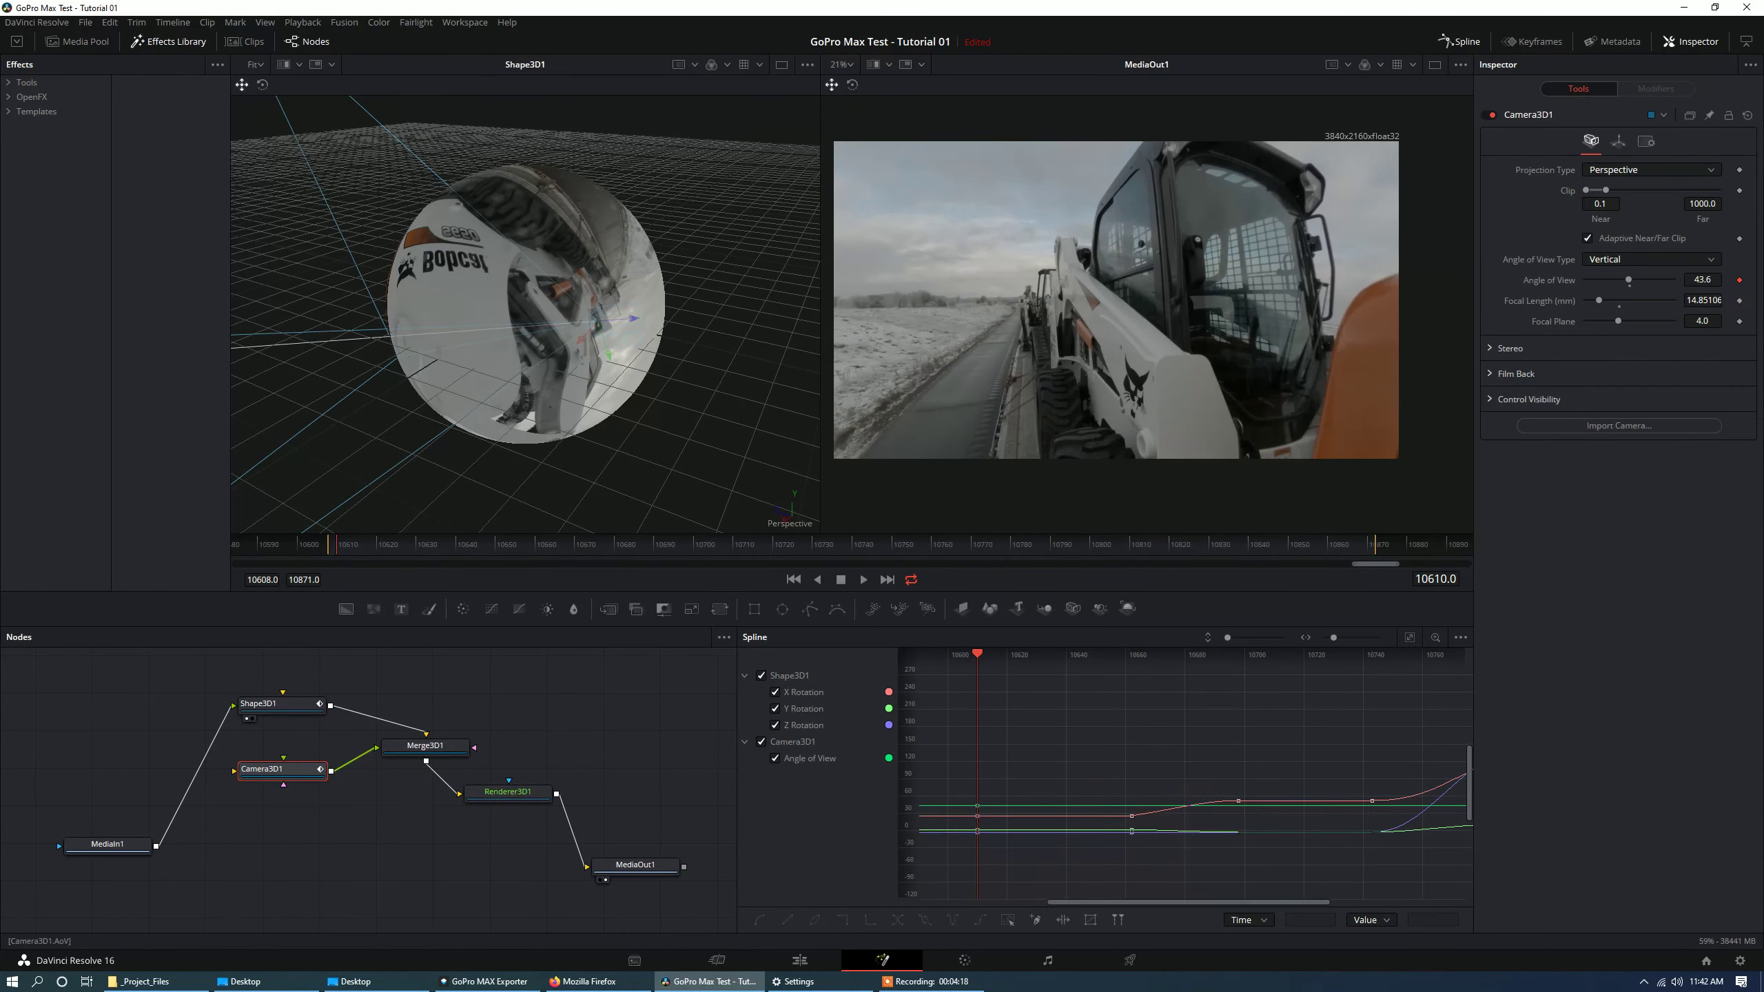
Hold the zoom by setting another Angle of View key on Camera3D1 at frame 10663.
key("space")
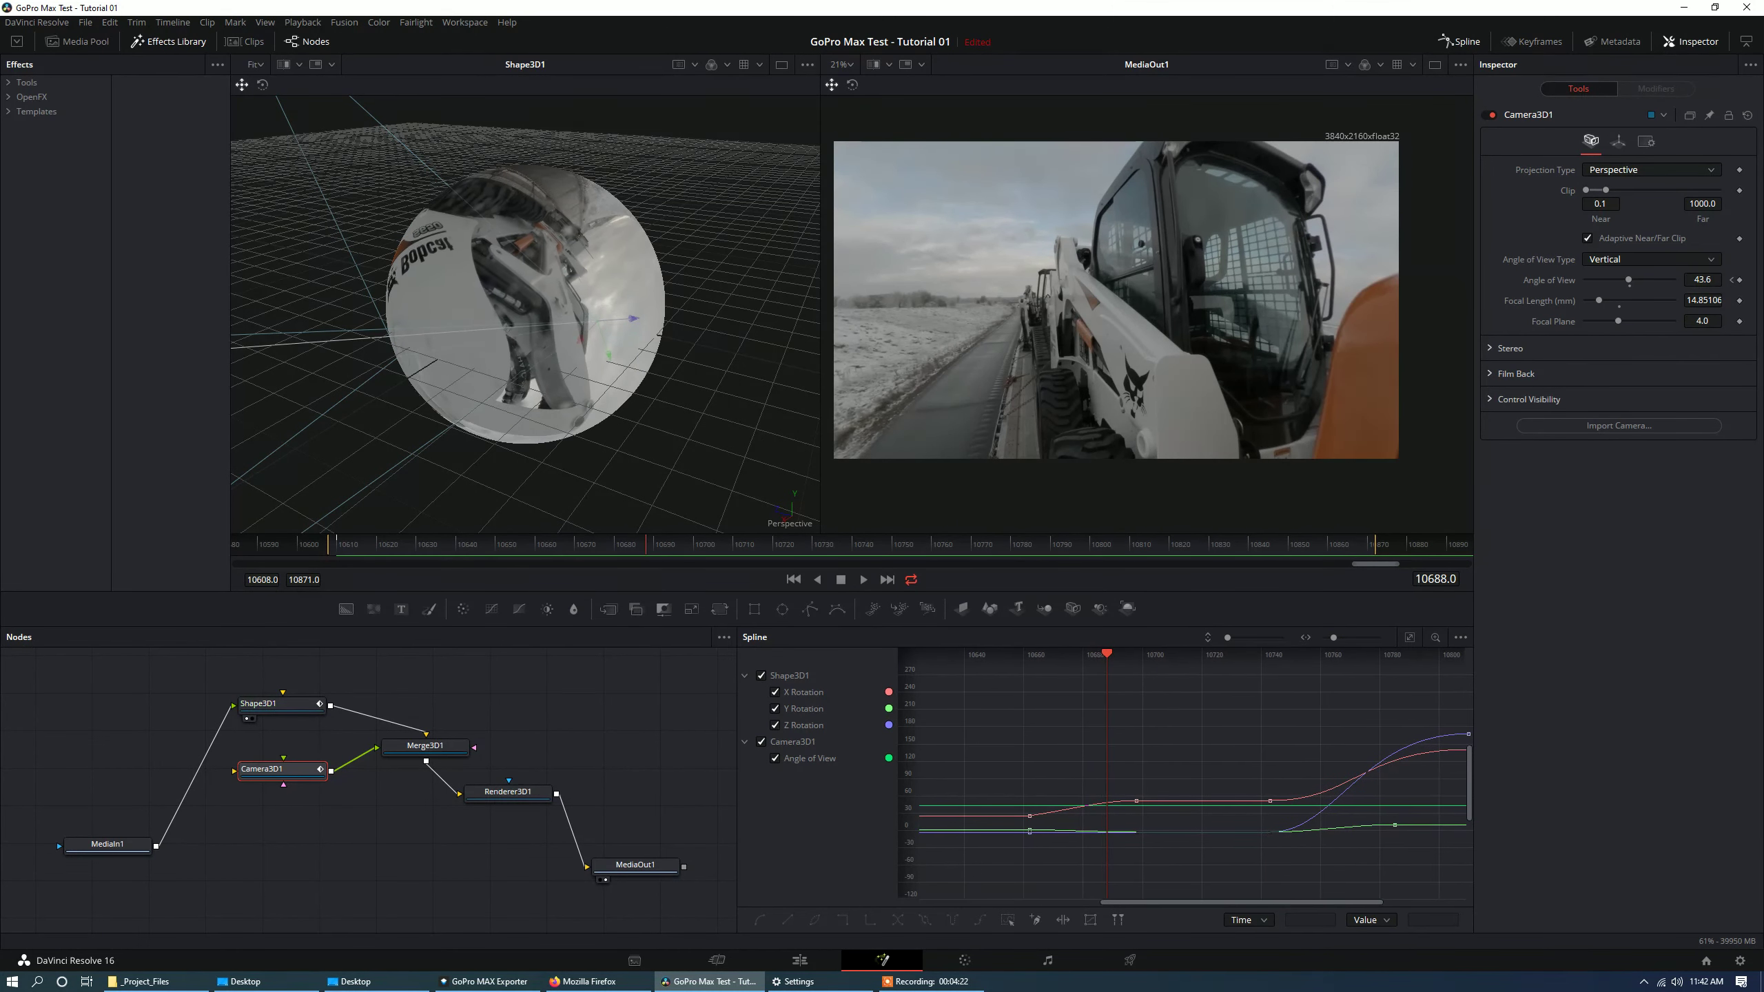
left_click(278, 705)
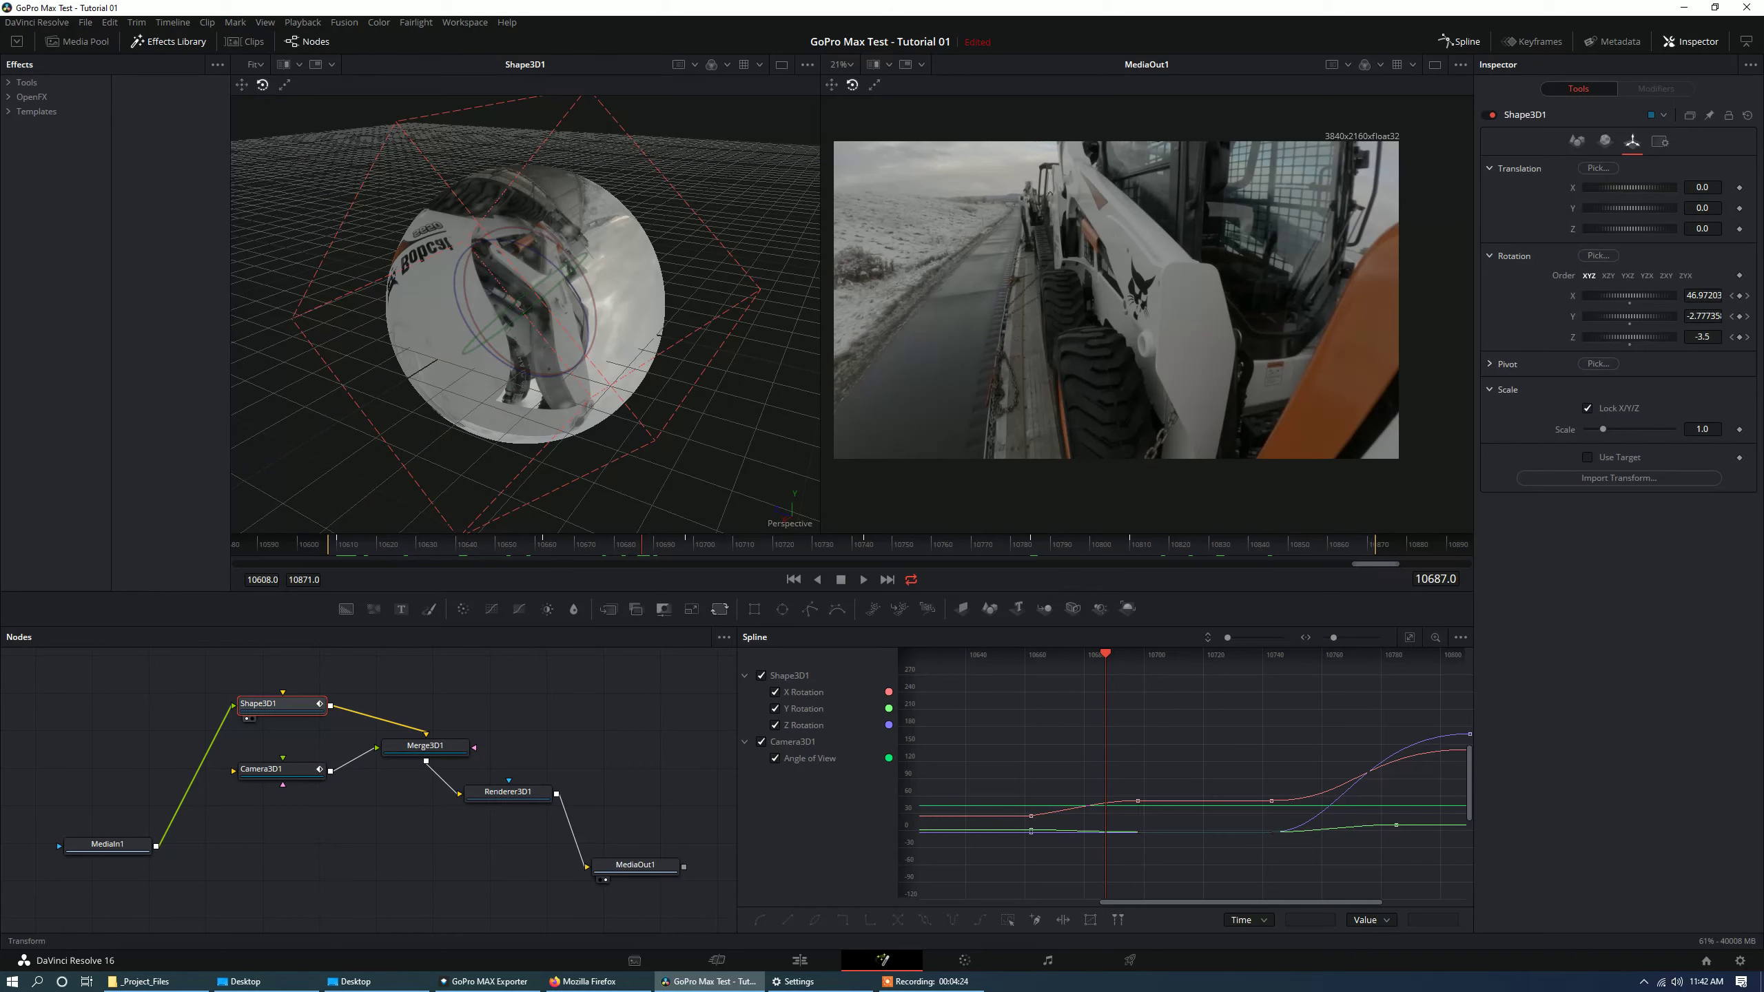
left_click(279, 770)
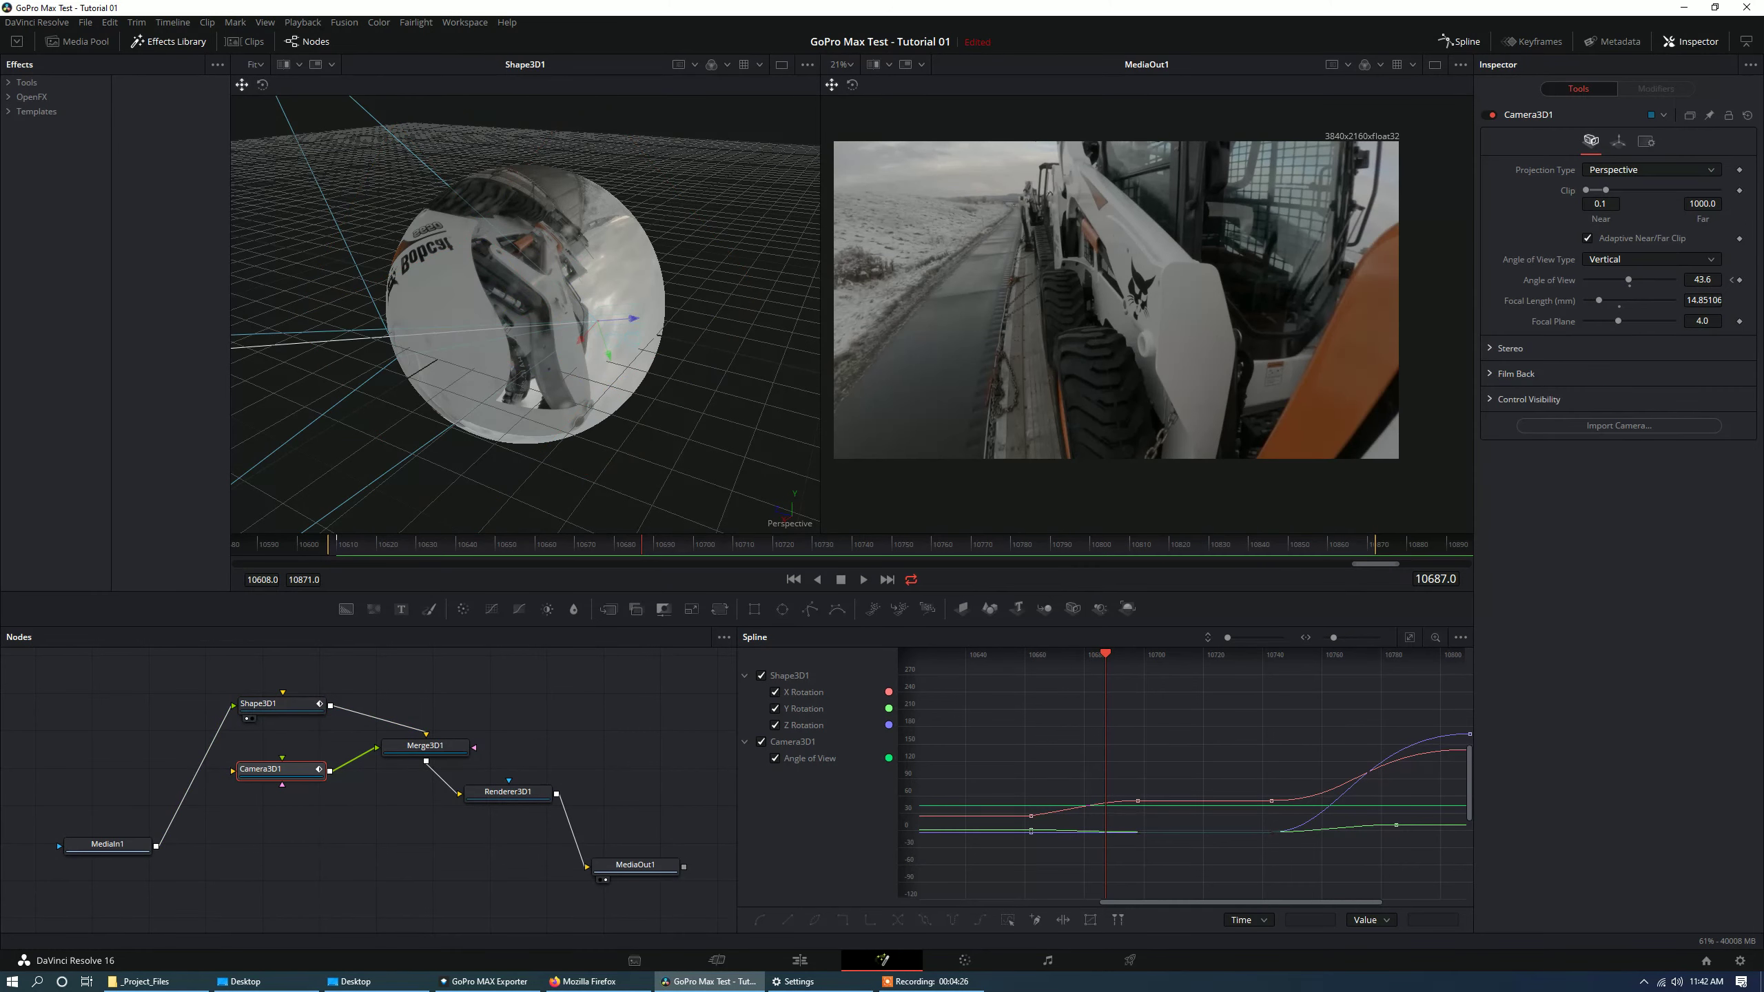
mouse_move(641, 546)
left_mouse_down()
mouse_move(546, 546)
mouse_move(614, 546)
left_mouse_up()
key("Left")
key("Left")
key("Left")
key("Left")
key("Left")
key("Left")
key("Left")
key("Left")
key("Left")
key("Left")
key("Left")
key("Left")
key("Left")
key("Left")
key("Left")
key("Left")
key("Left")
key("Left")
key("Left")
key("Left")
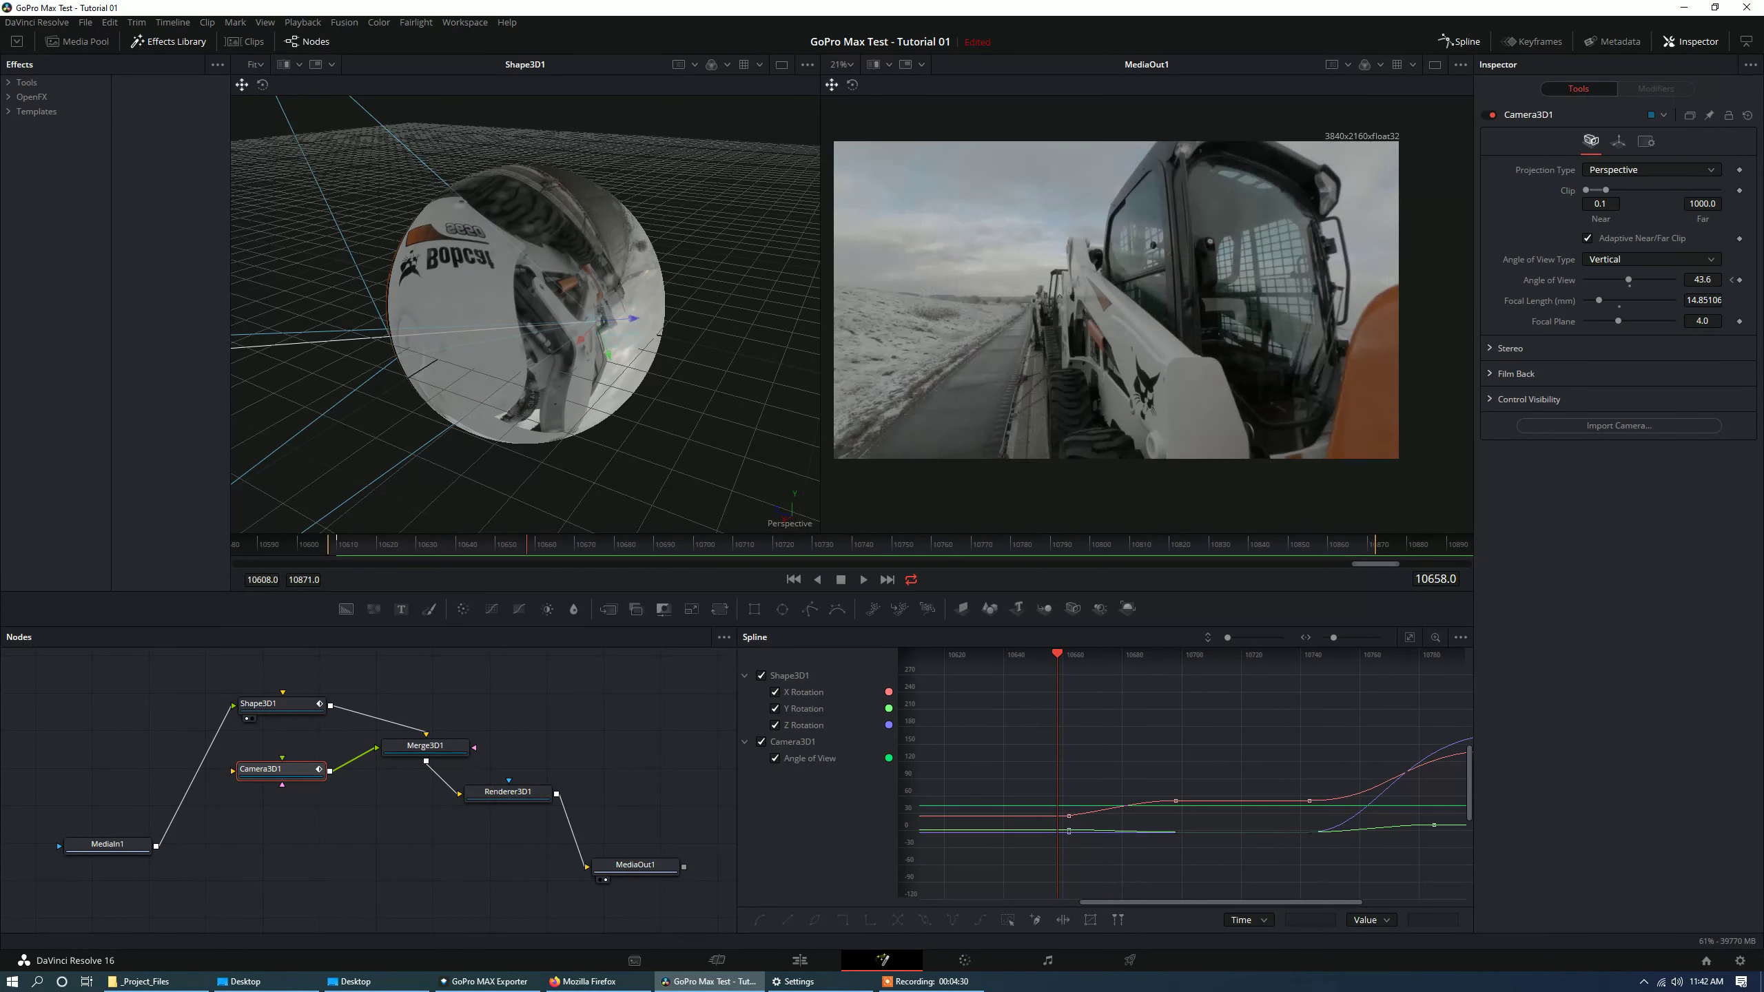
key("Right")
key("Right")
key("Right")
key("Right")
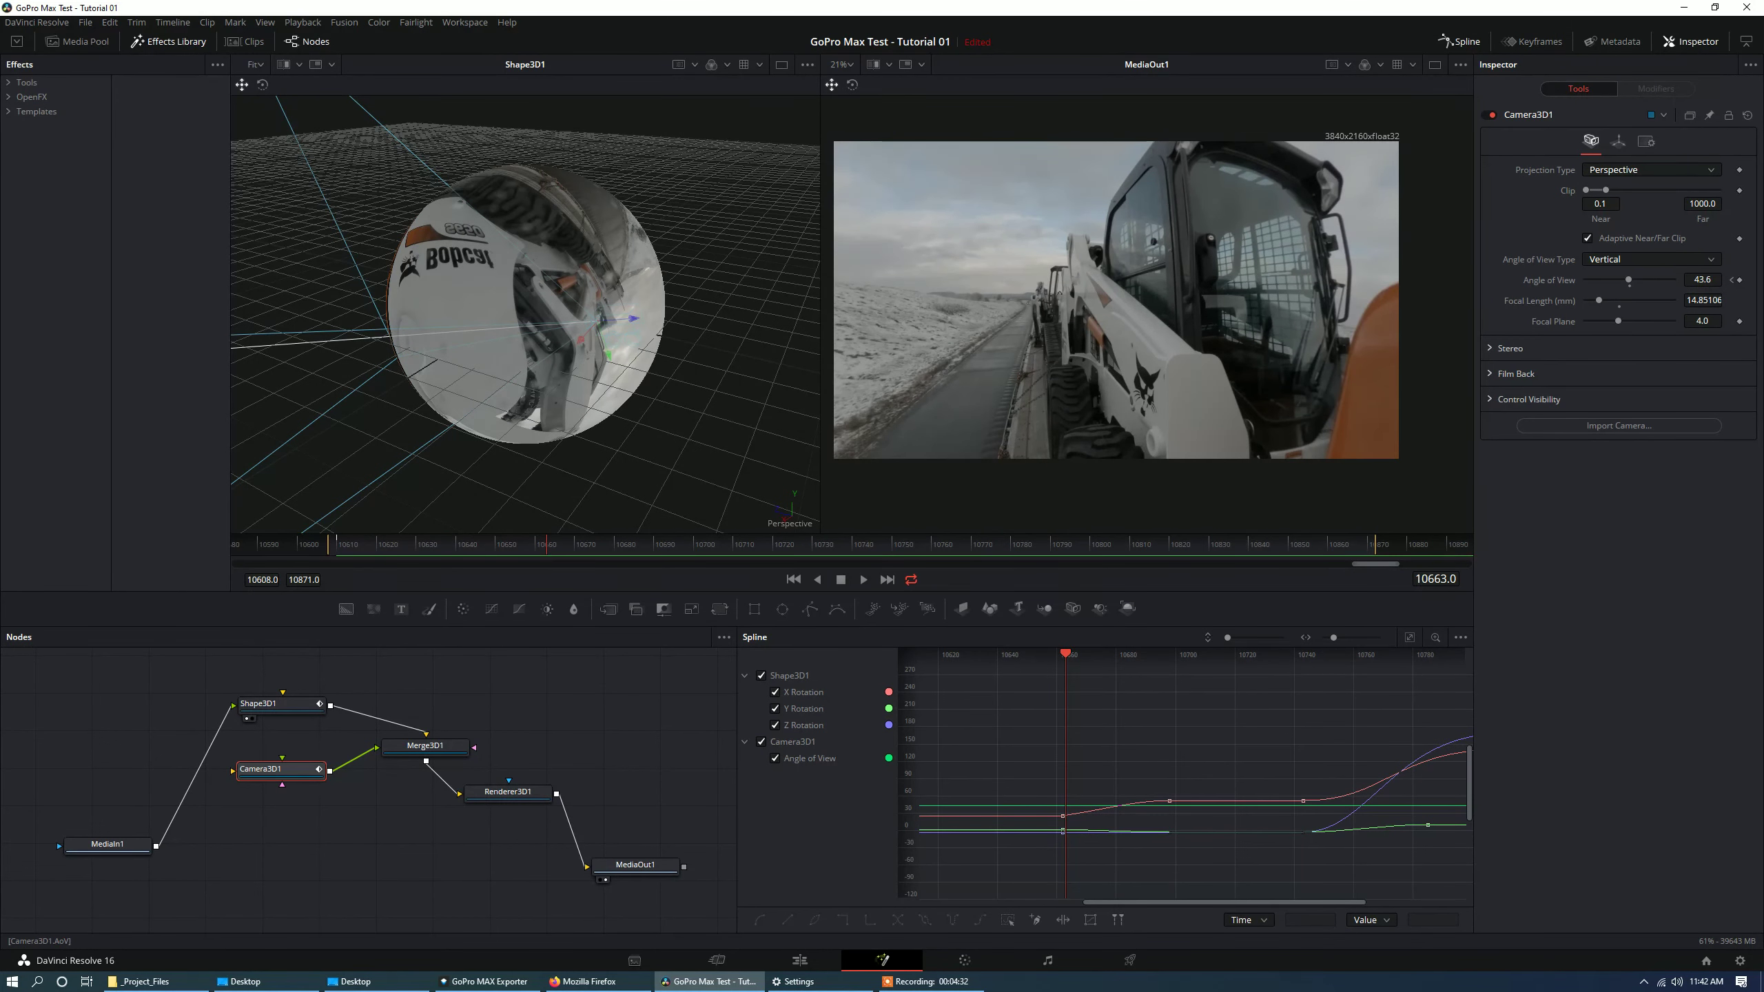
left_click(1740, 279)
At frame 10696, set Camera3D1's Angle of View to 36.1 to zoom in, and key it.
key("Right")
key("Right")
key("Right")
key("Right")
key("Right")
key("Right")
key("Right")
key("Right")
key("Right")
key("Right")
key("Right")
key("Right")
key("Right")
key("Right")
key("Right")
key("Right")
key("Right")
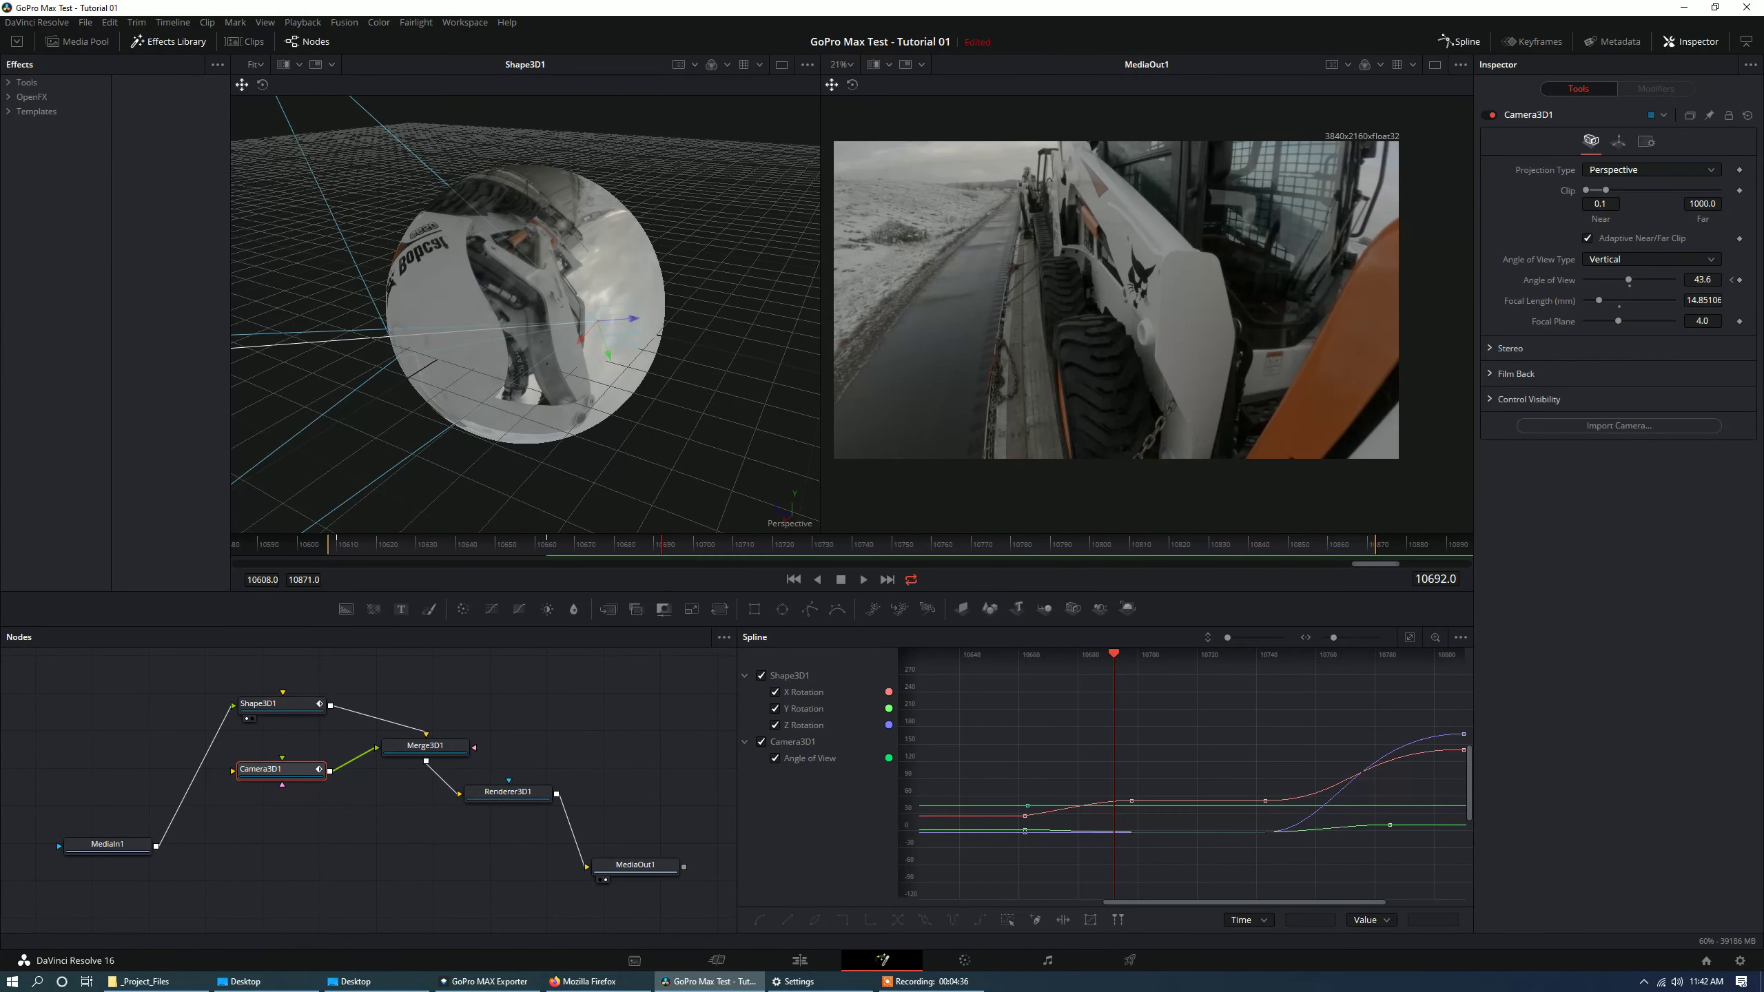
key("Right")
key("Right")
key("Right")
key("Right")
key("Right")
key("Right")
key("Right")
key("Right")
key("Right")
key("Right")
key("Right")
key("Right")
key("Right")
key("Right")
key("Right")
left_click(277, 705)
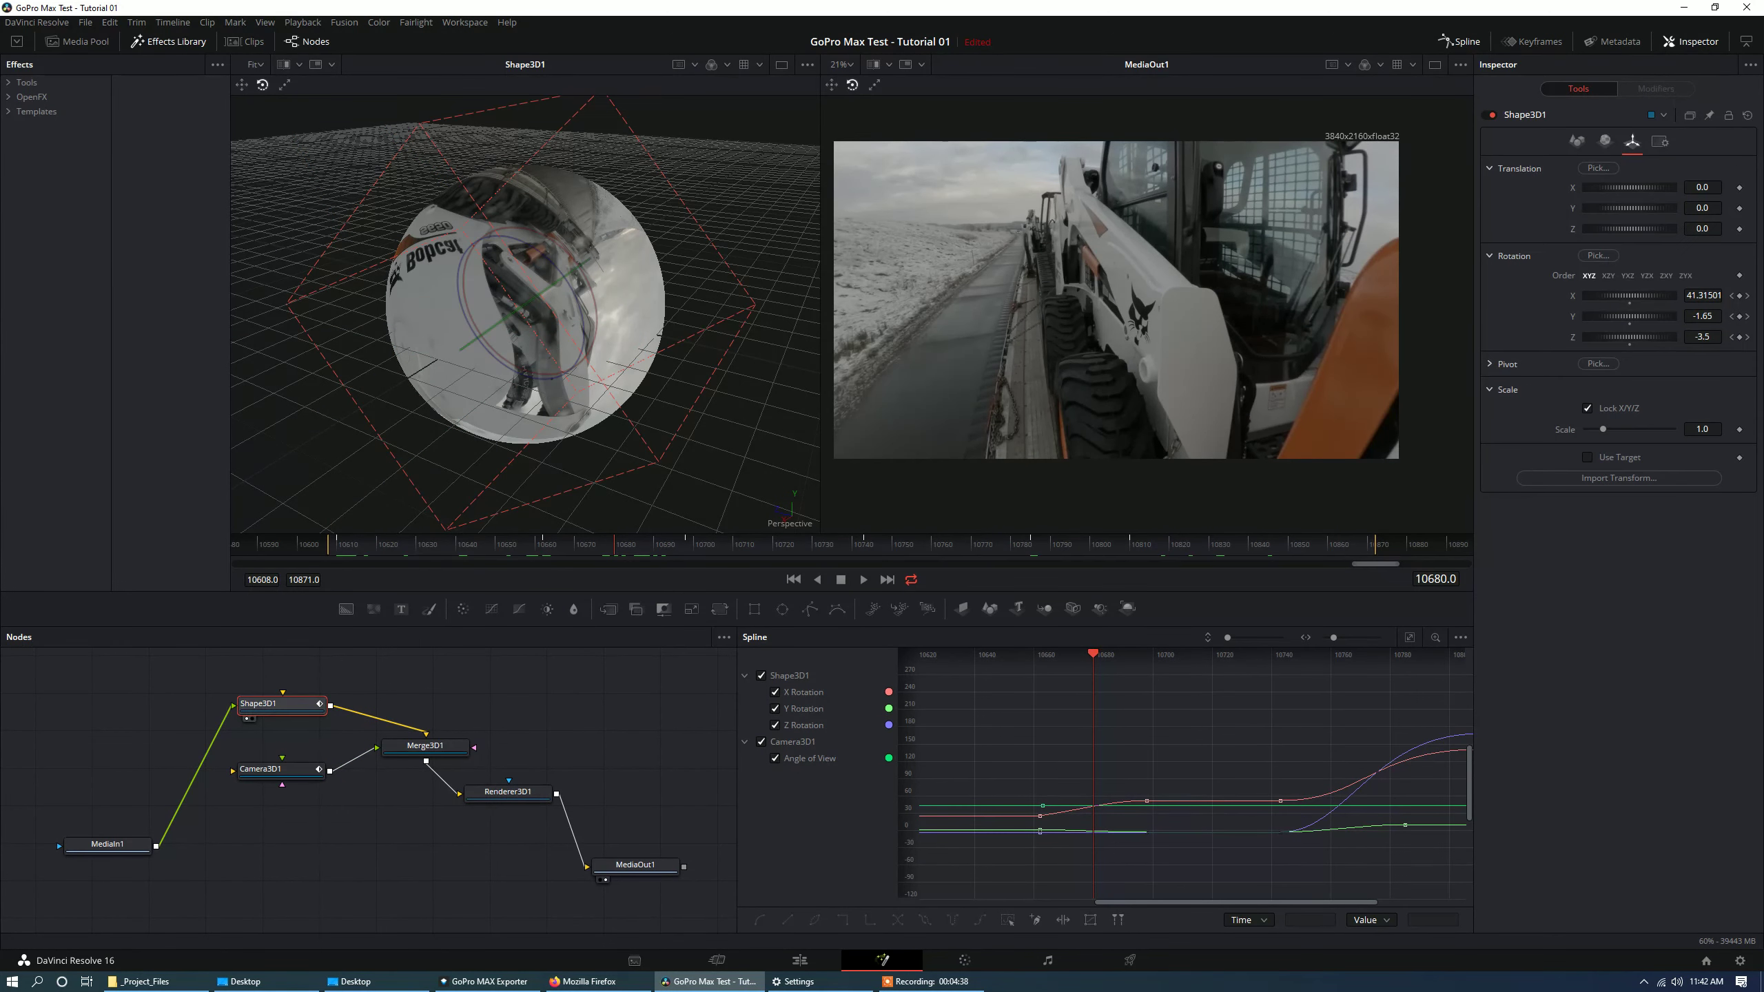
key("Right")
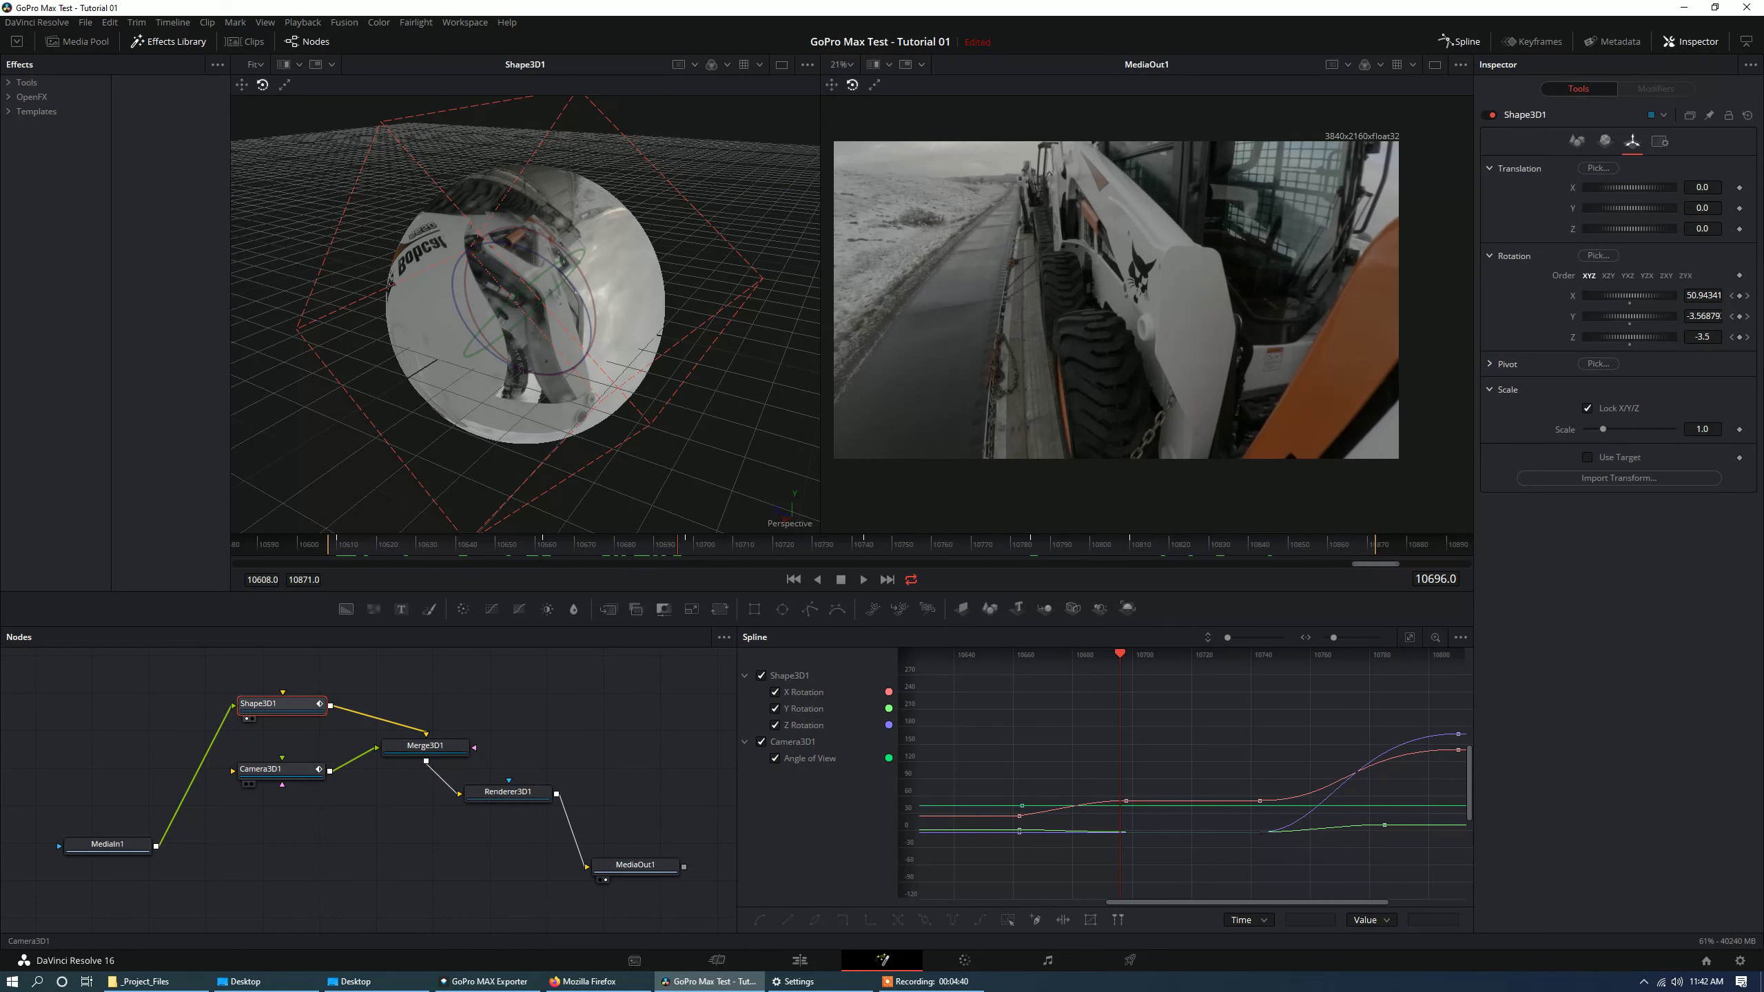
left_click(299, 767)
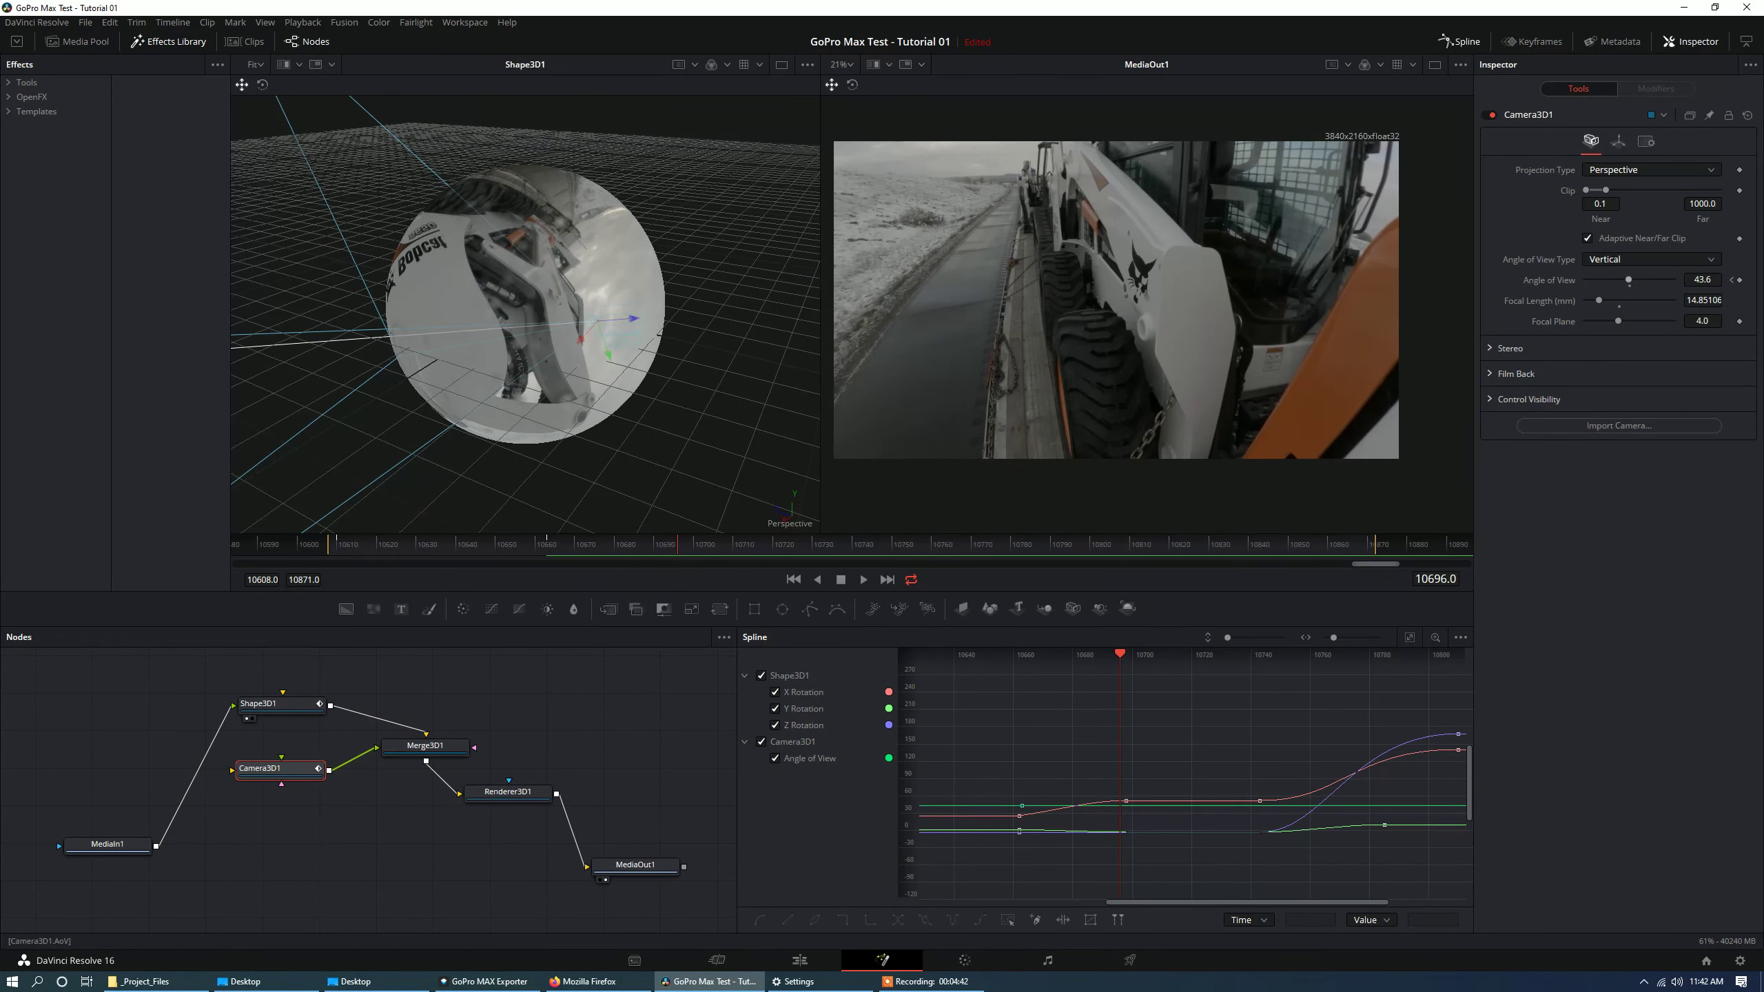
left_click_drag(1629, 280, 1621, 279)
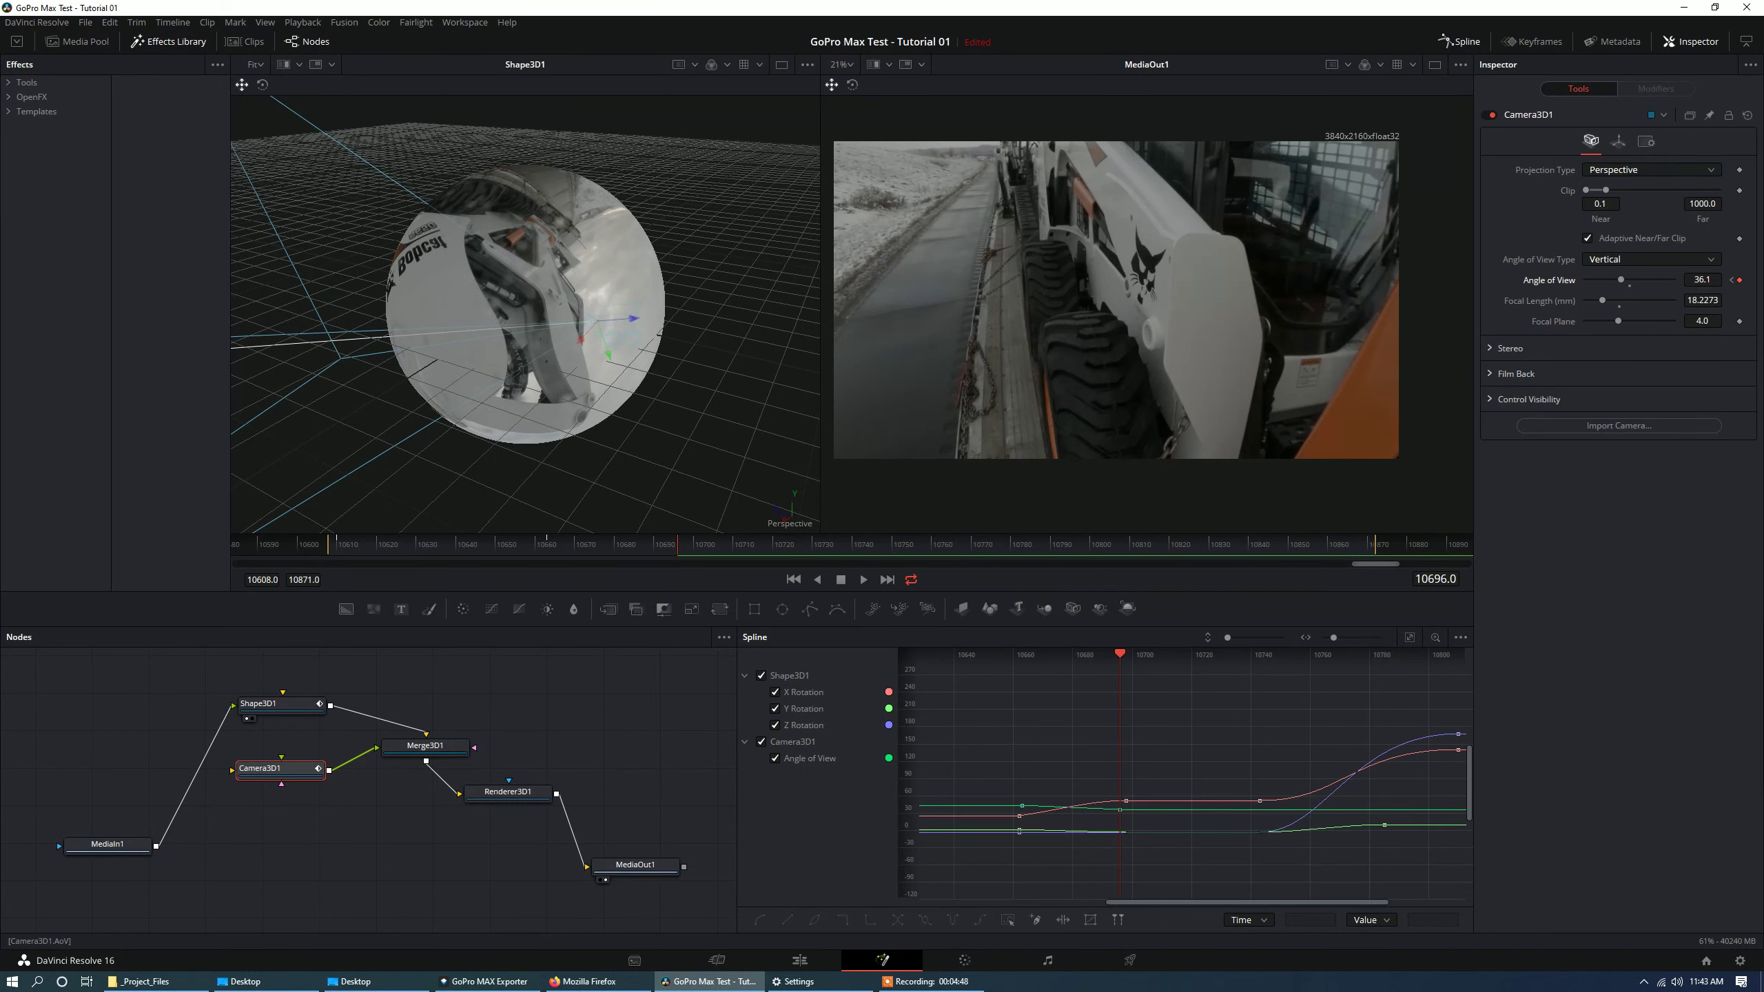
right_click(1595, 284)
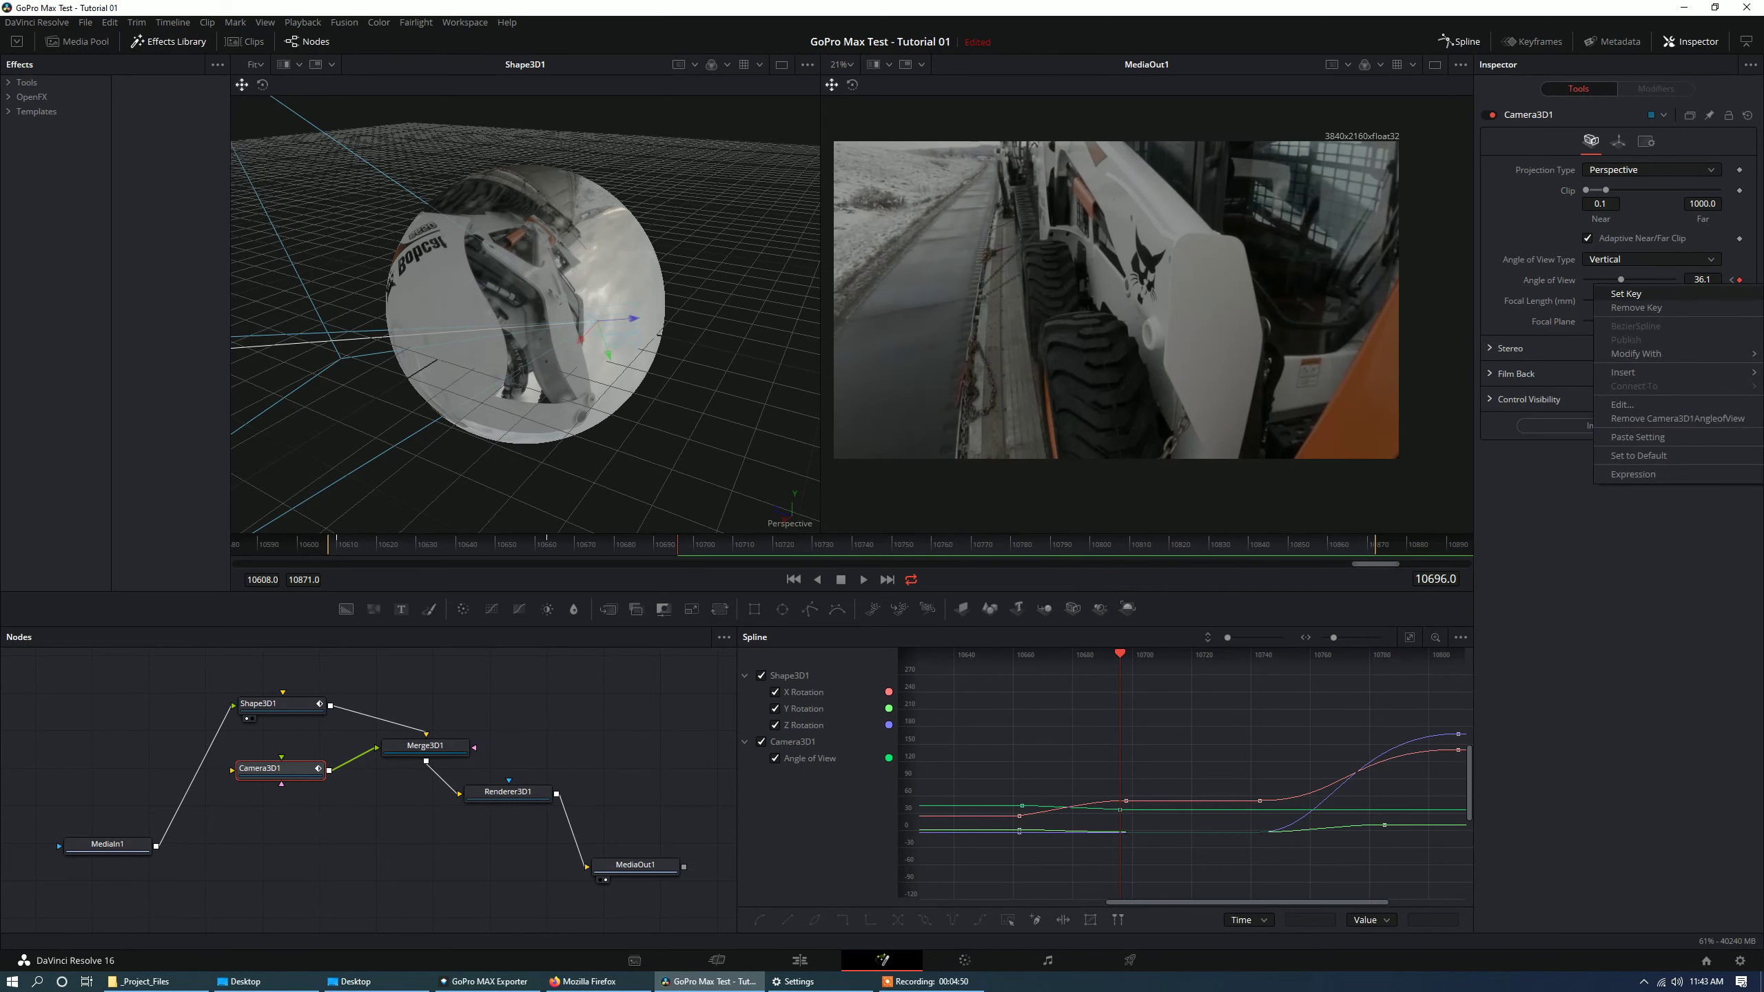
left_click(1625, 295)
Hold the zoomed-in framing by setting an Angle of View key on Camera3D1 at frame 10756.
left_click_drag(679, 546, 847, 545)
left_click(278, 704)
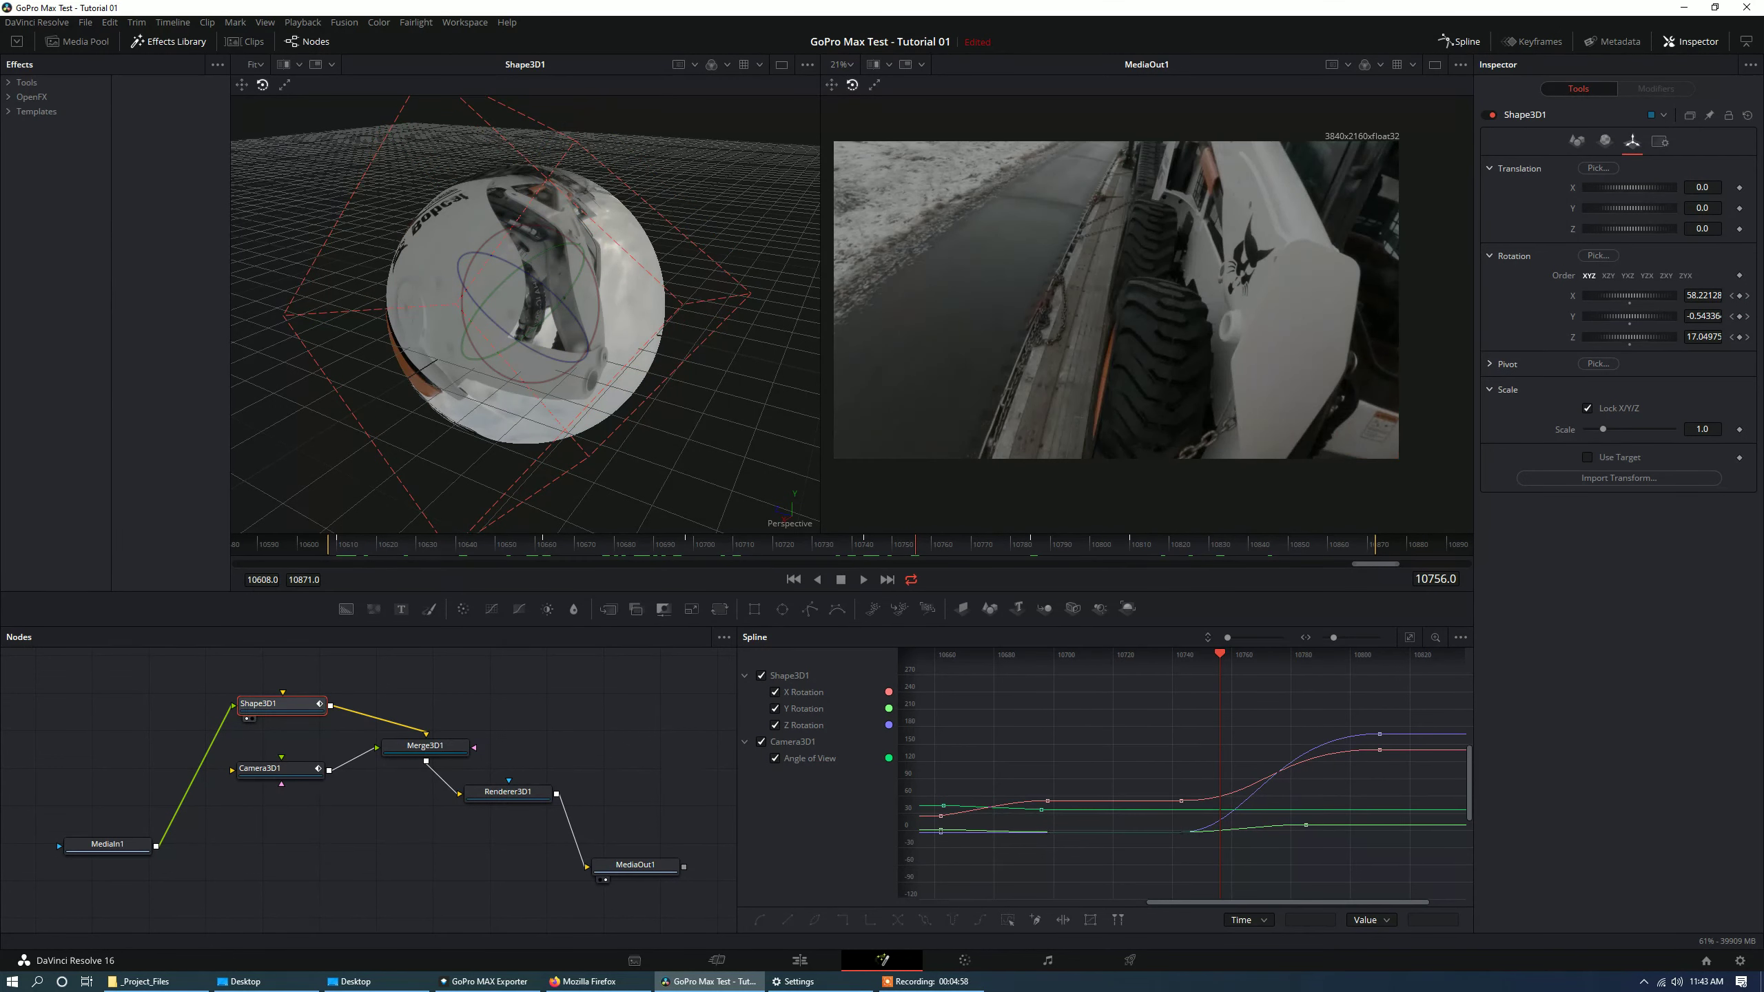
left_click(275, 769)
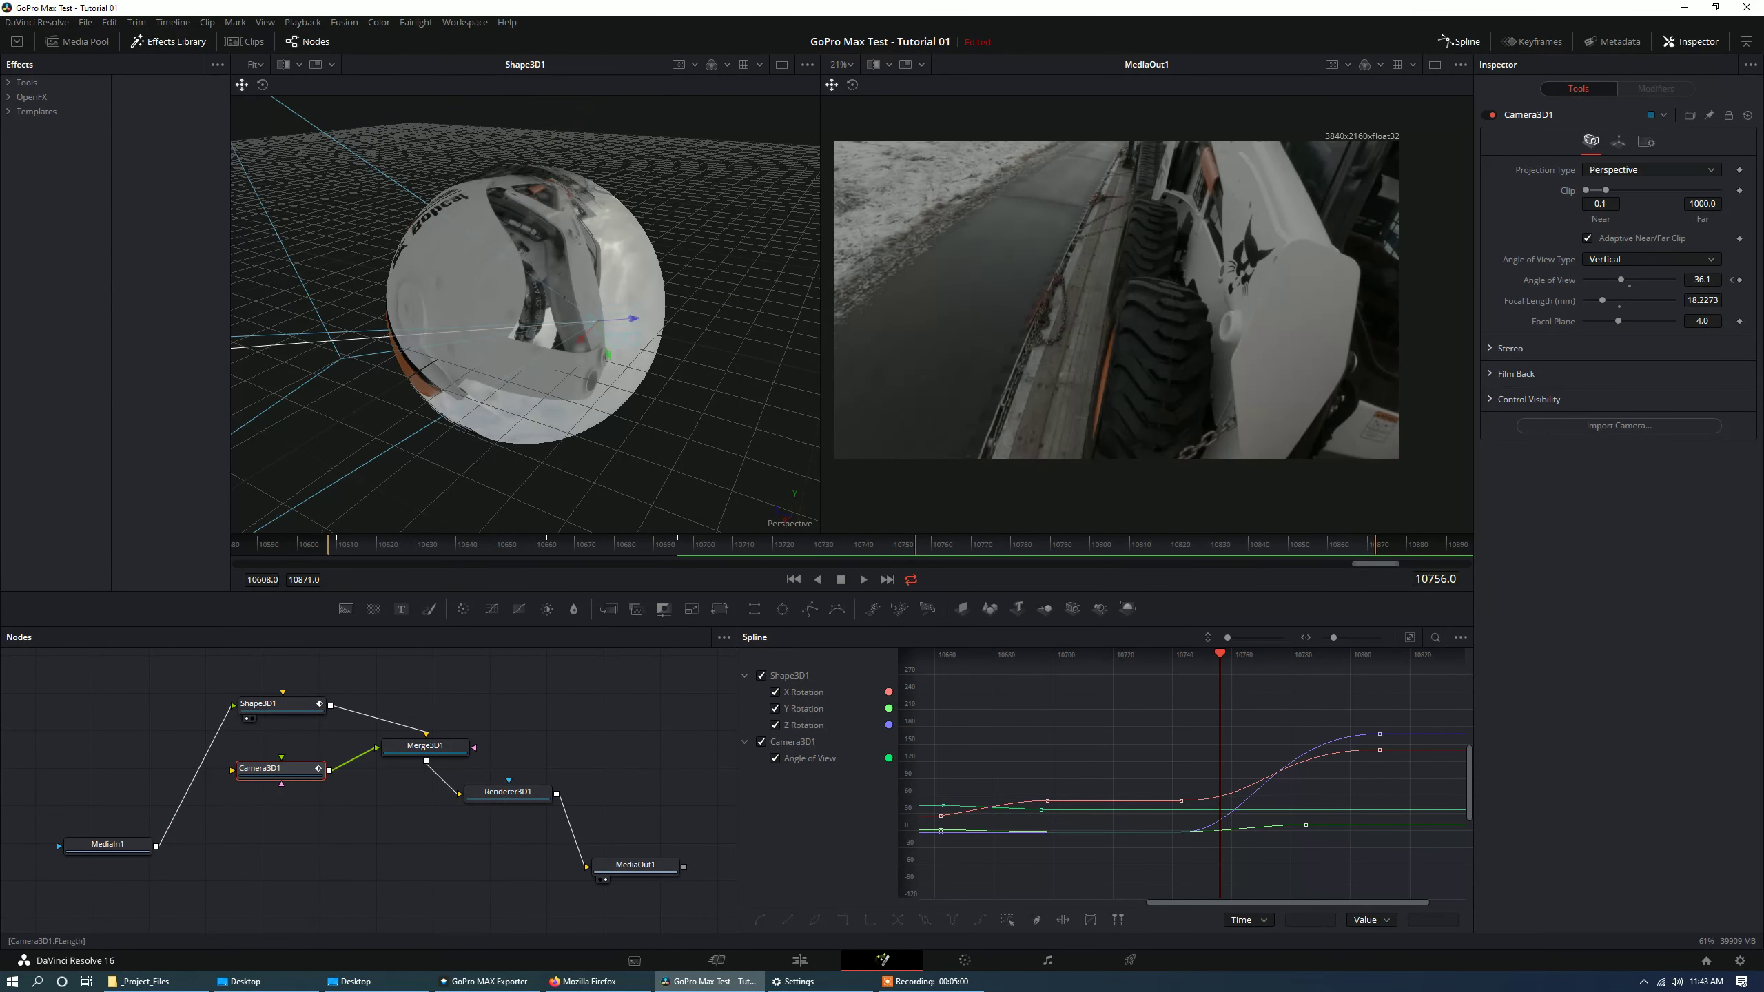
right_click(1593, 280)
left_click(1615, 291)
Hold Camera3D1's zoom with an Angle of View key at frame 10785, matching Shape3D1's Y Rotation key.
left_click_drag(915, 546, 1093, 546)
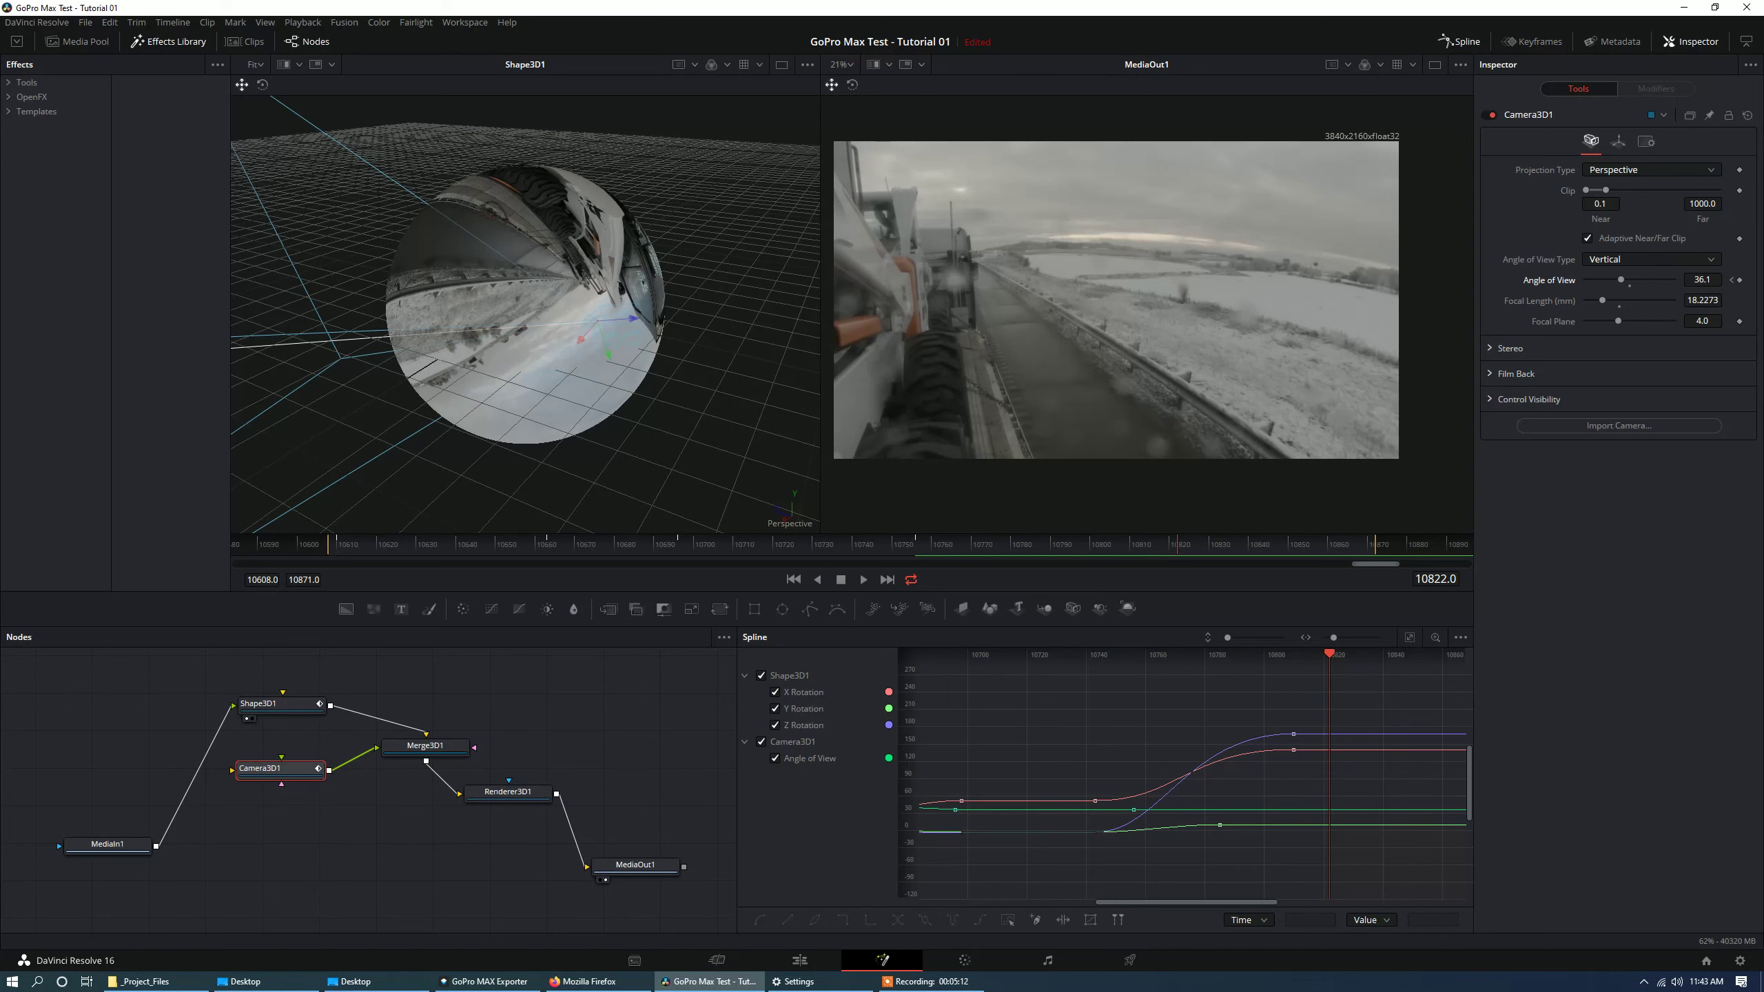
left_click(276, 705)
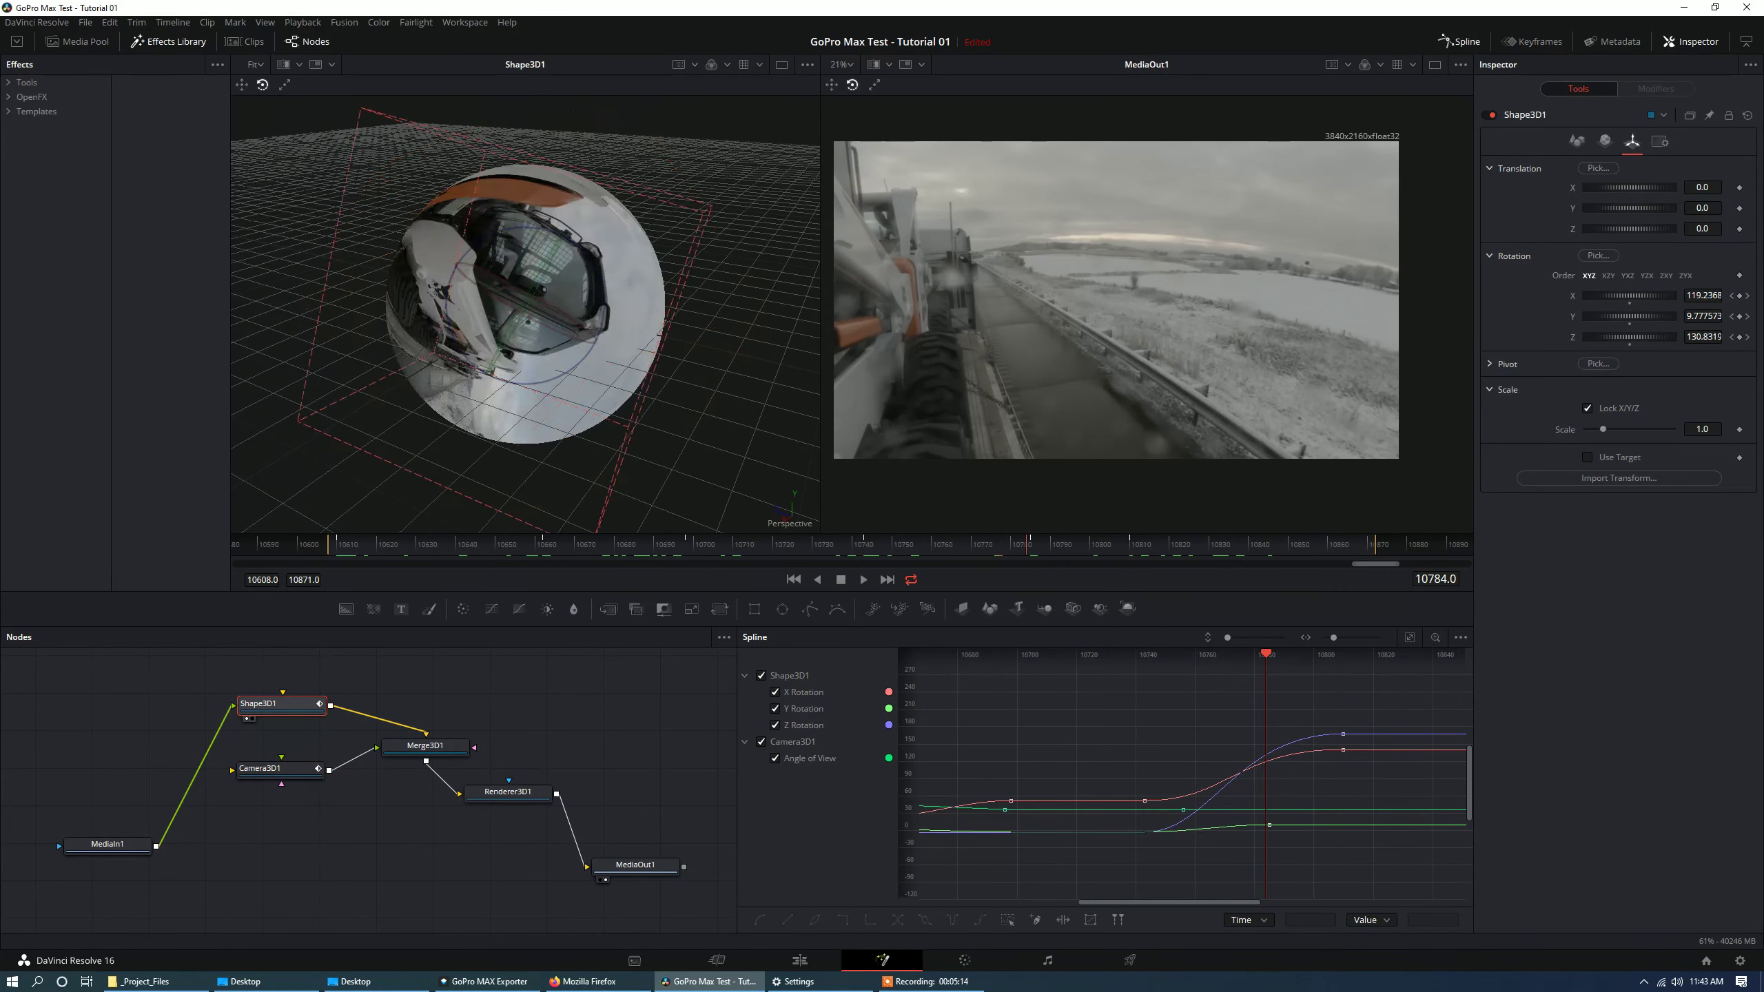
left_click_drag(1027, 546, 1031, 545)
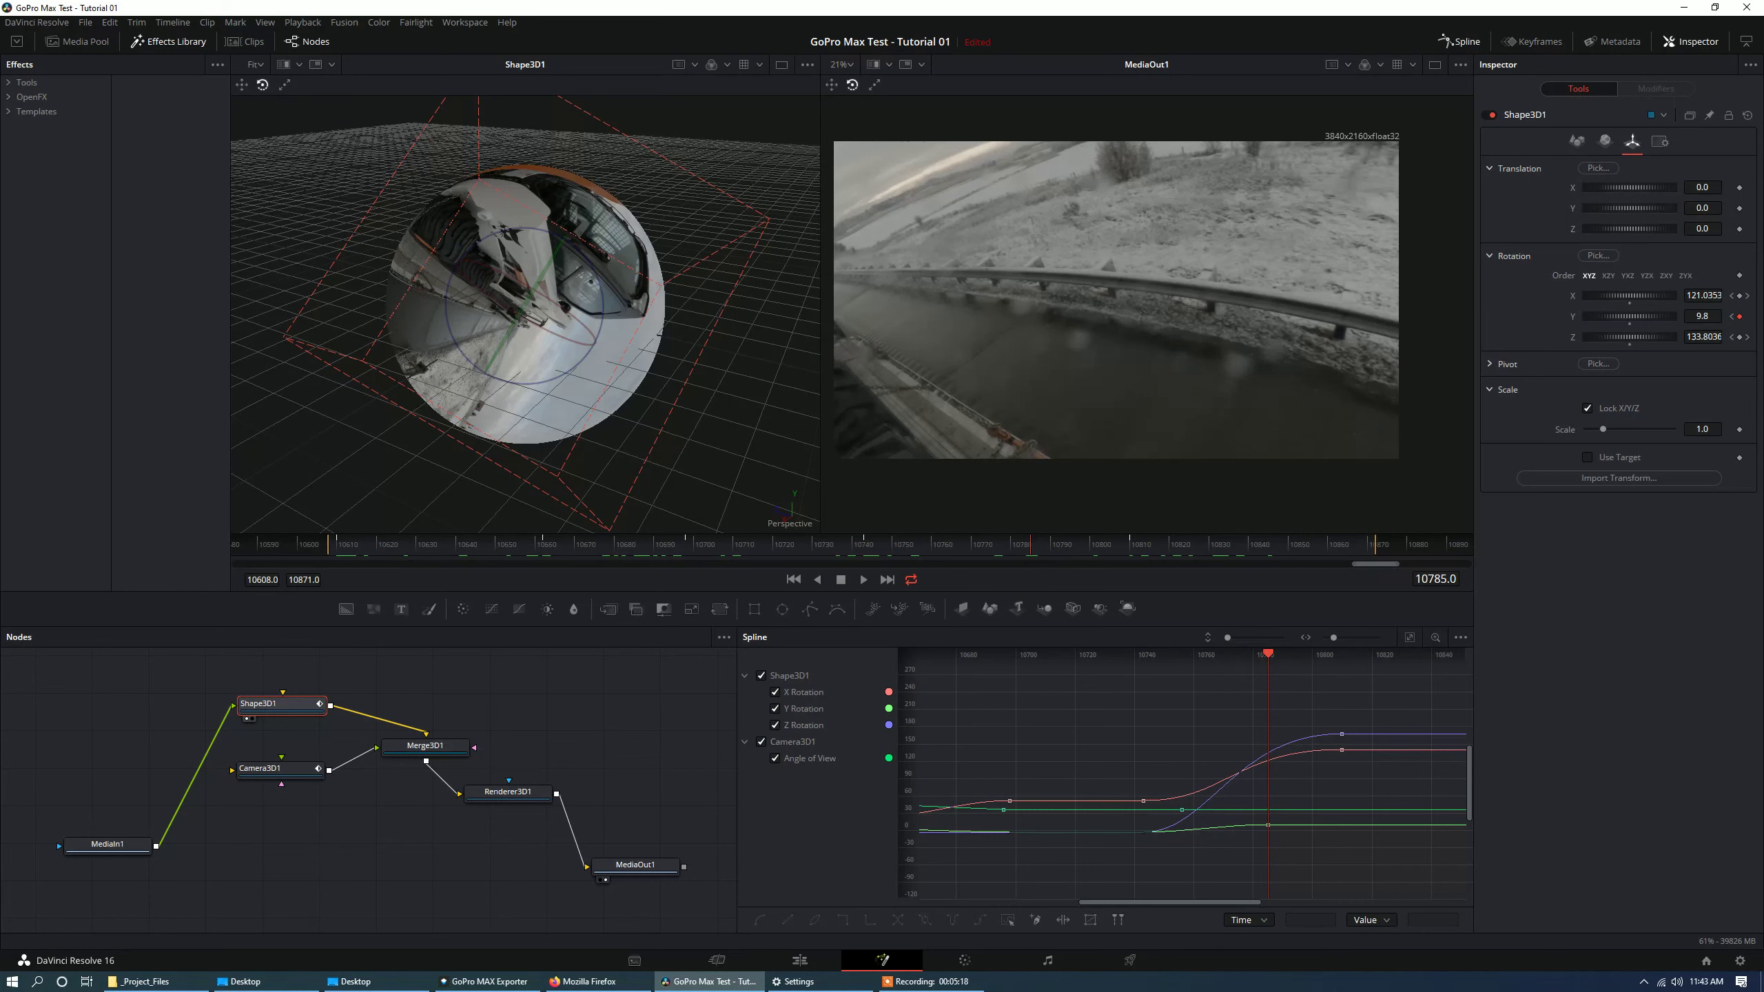
left_click(261, 767)
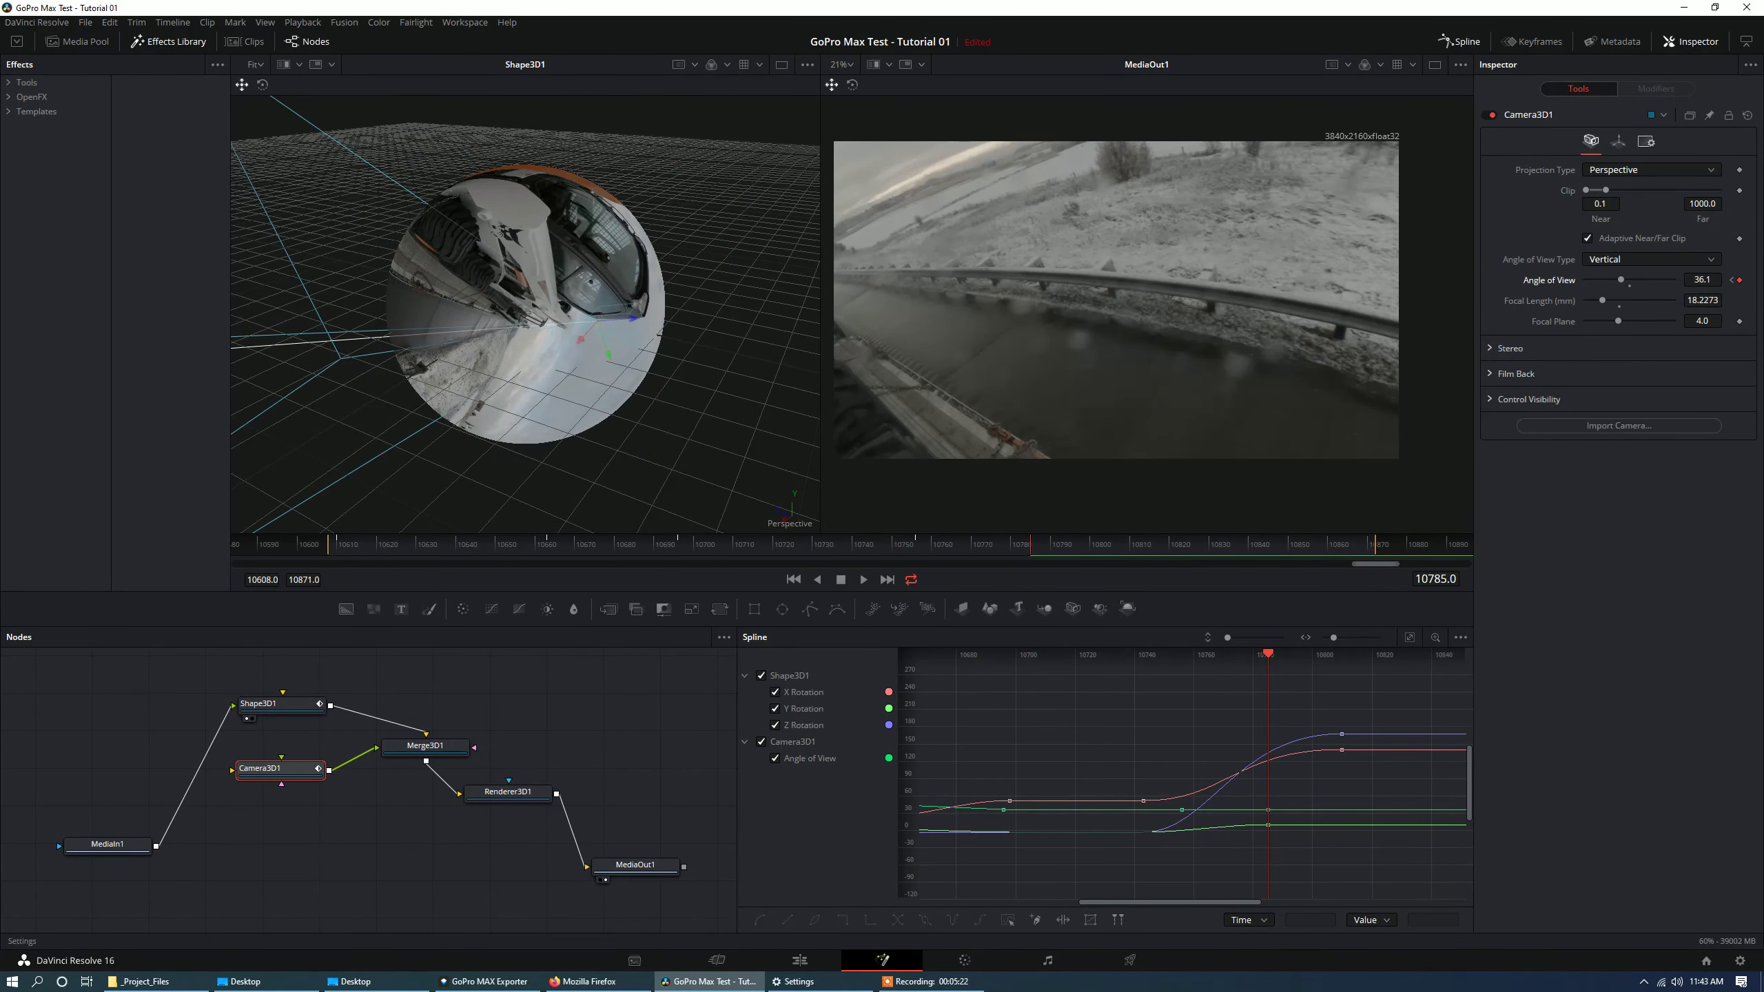
Animate Camera3D1's Z translation with a first key of -0.58 at frame 10785.
left_click(1619, 142)
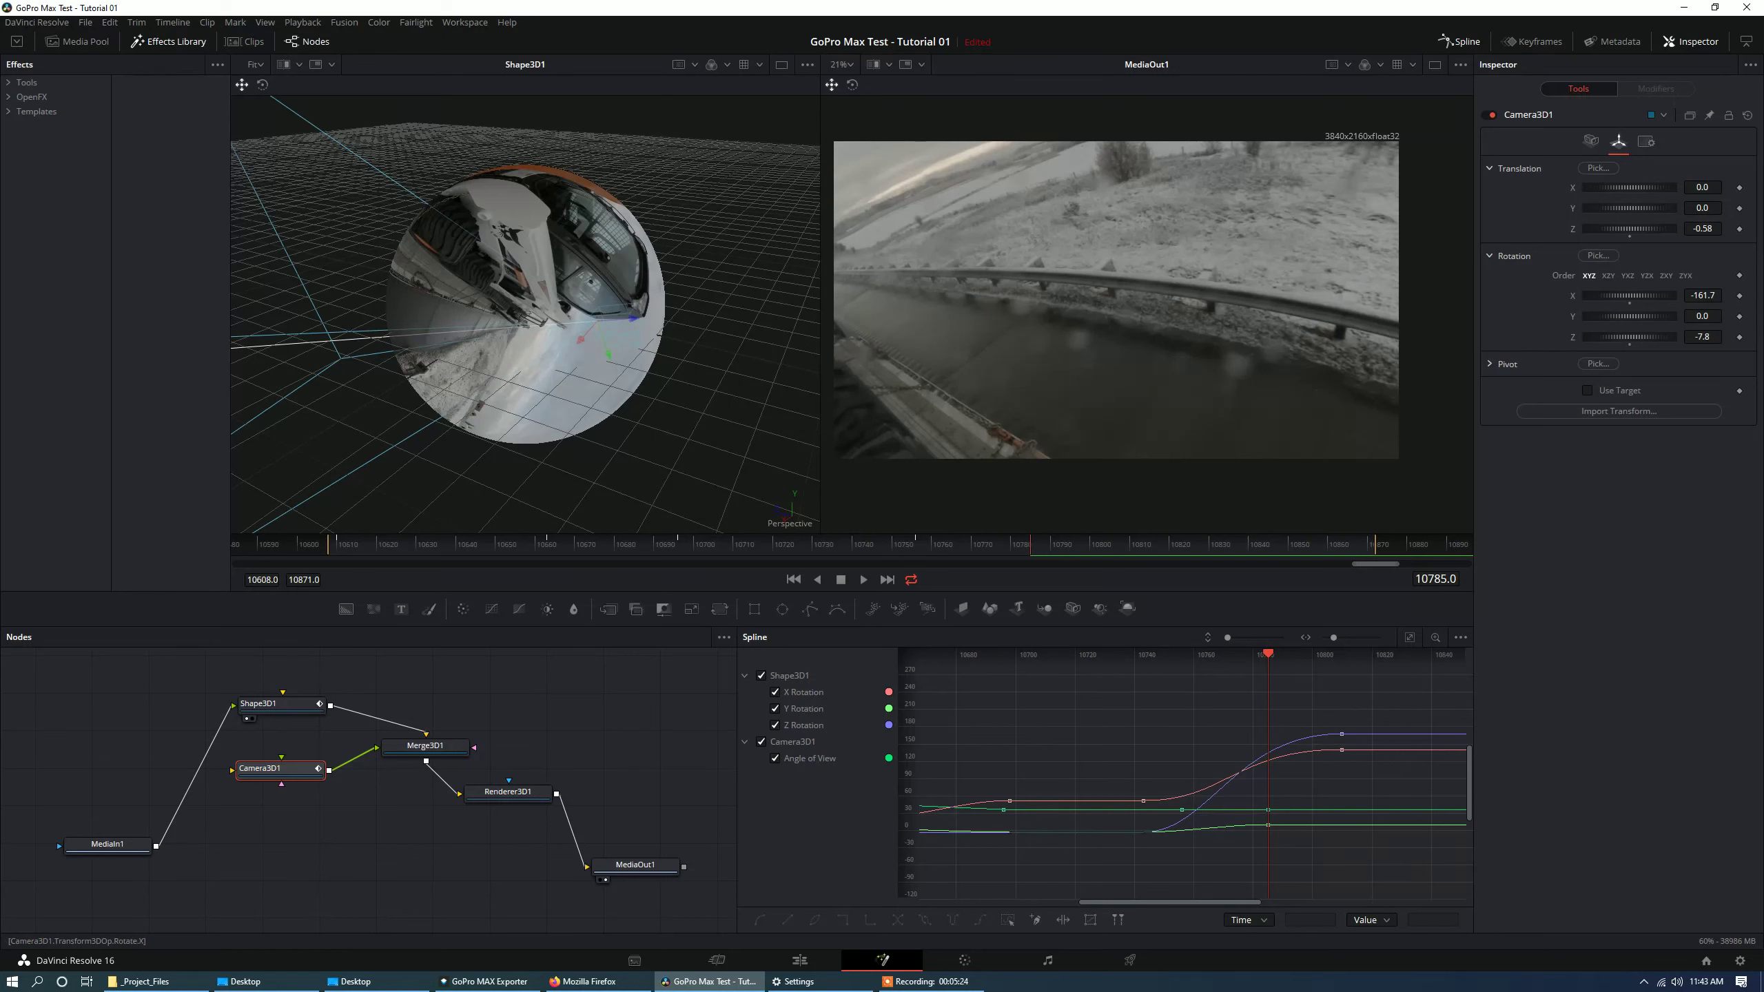
right_click(1601, 229)
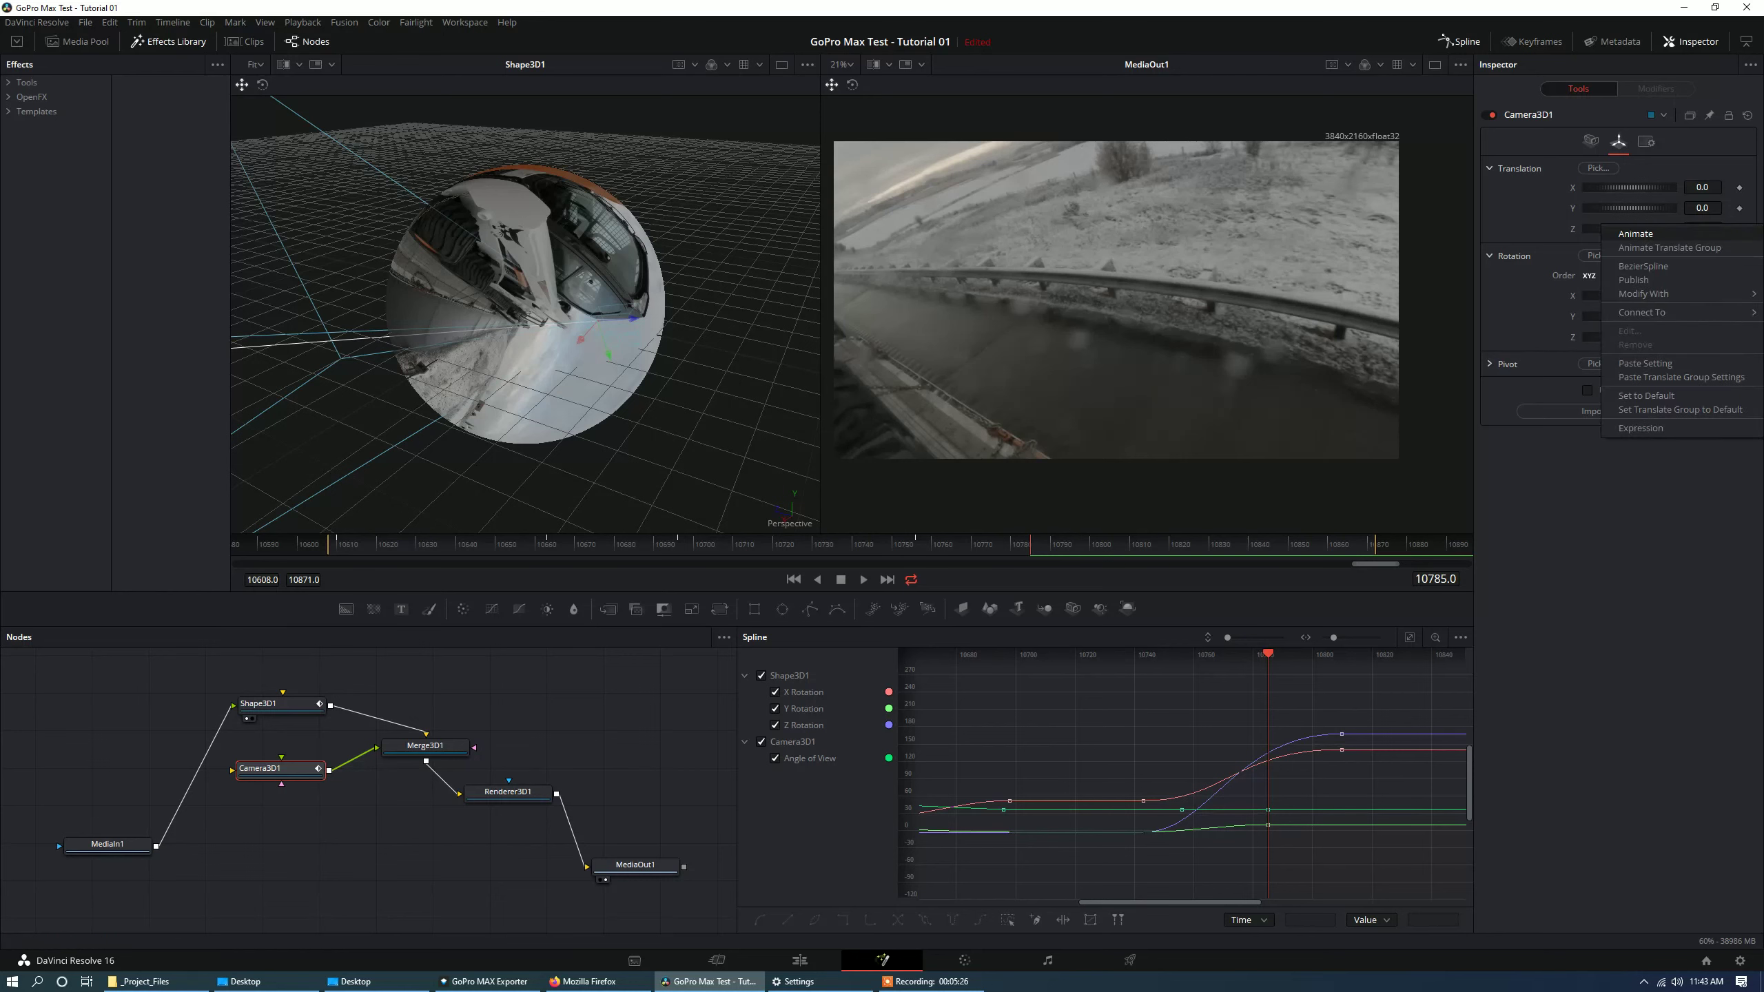
left_click(1636, 233)
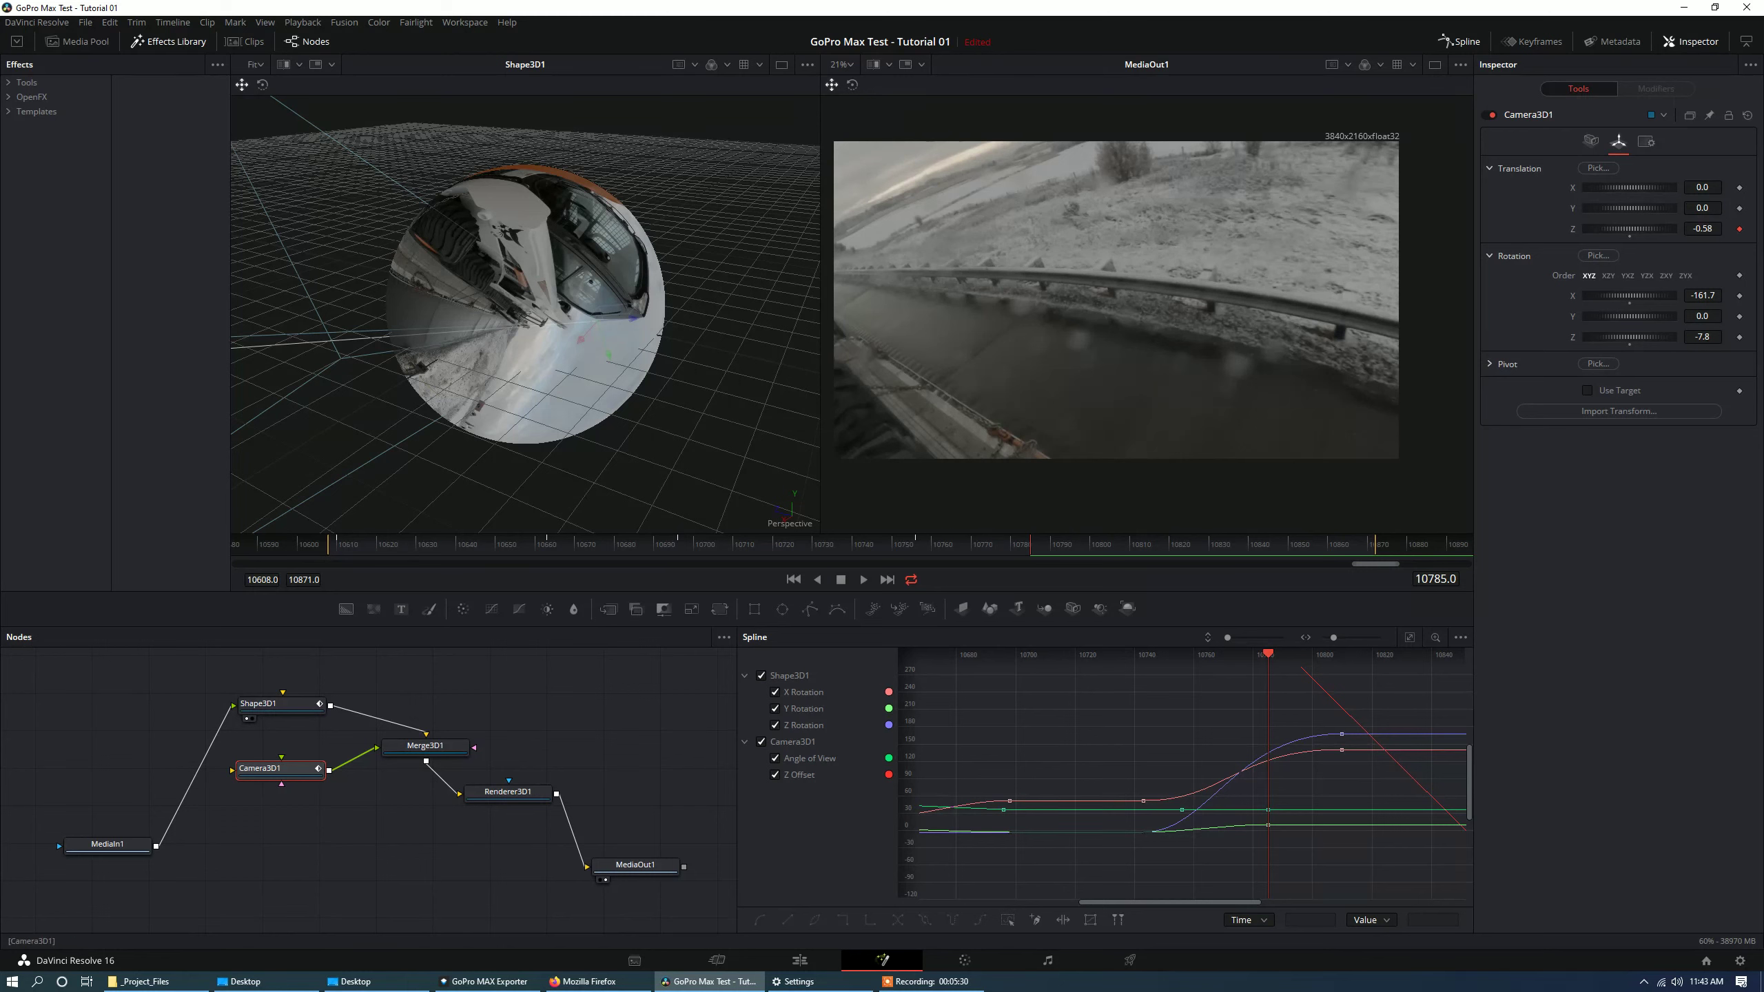
At frame 10802, reset Camera3D1's Z translation to 0.0 and animate it with a key there.
left_click(1194, 545)
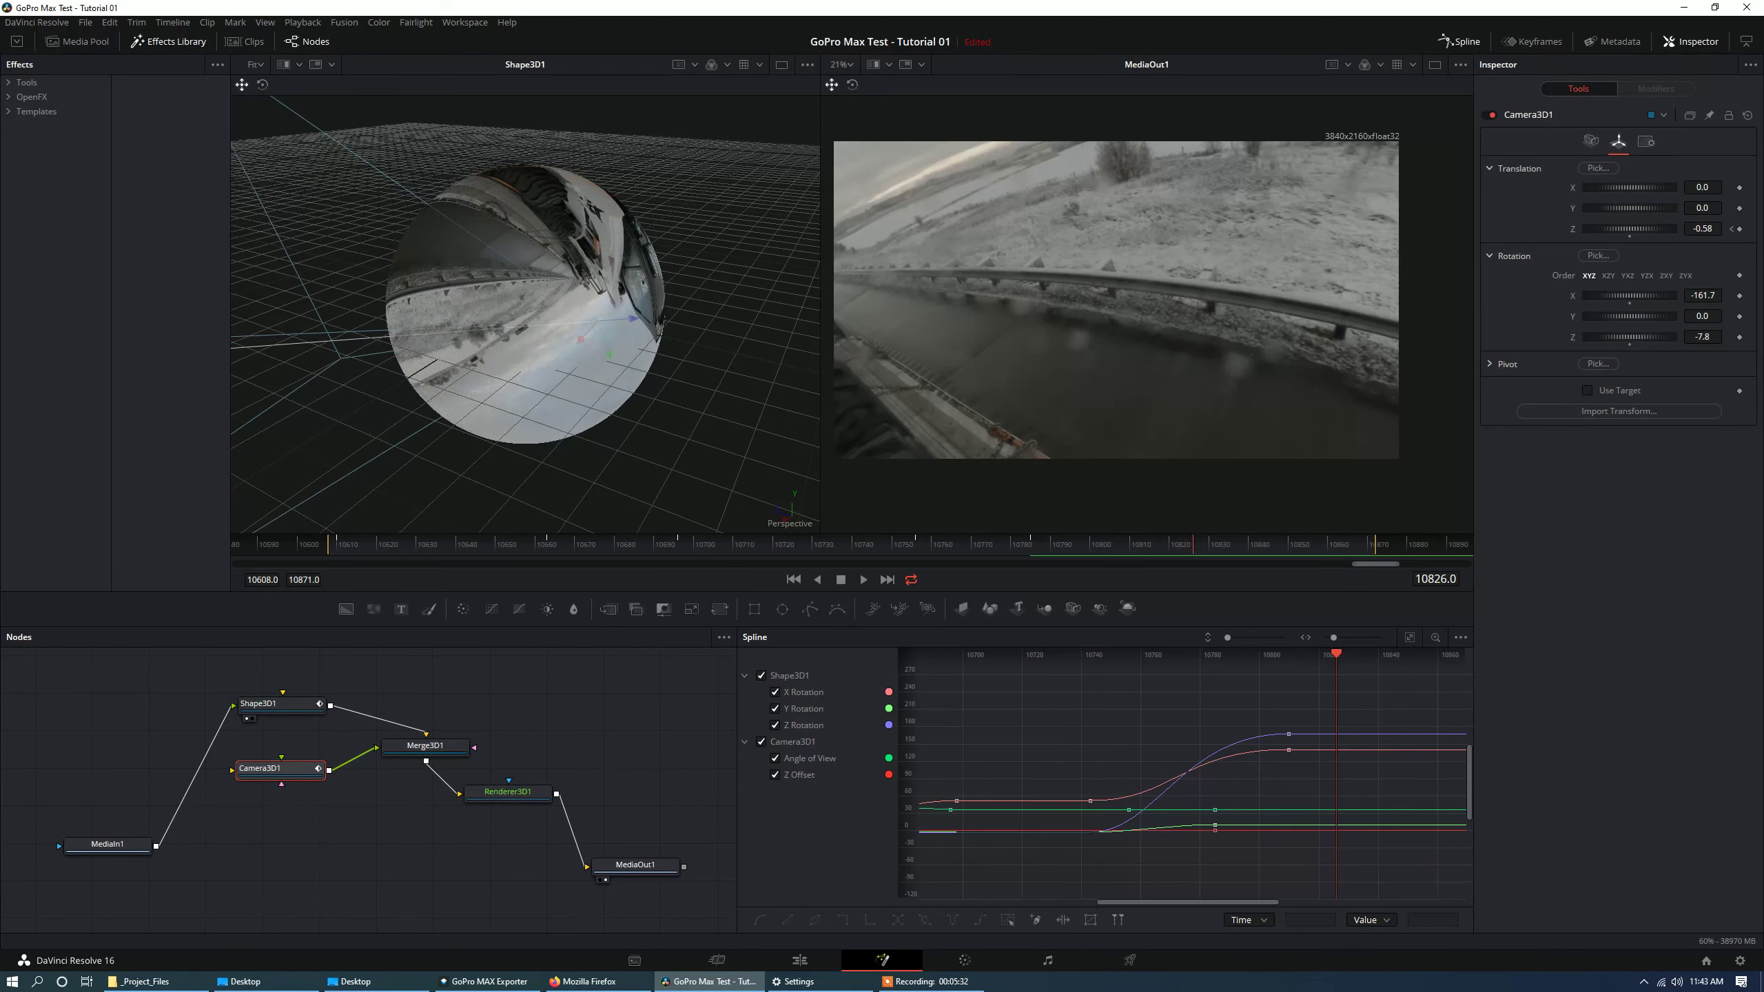
key("Right")
key("Left")
key("Left")
key("Left")
key("Left")
key("Left")
key("Left")
key("Left")
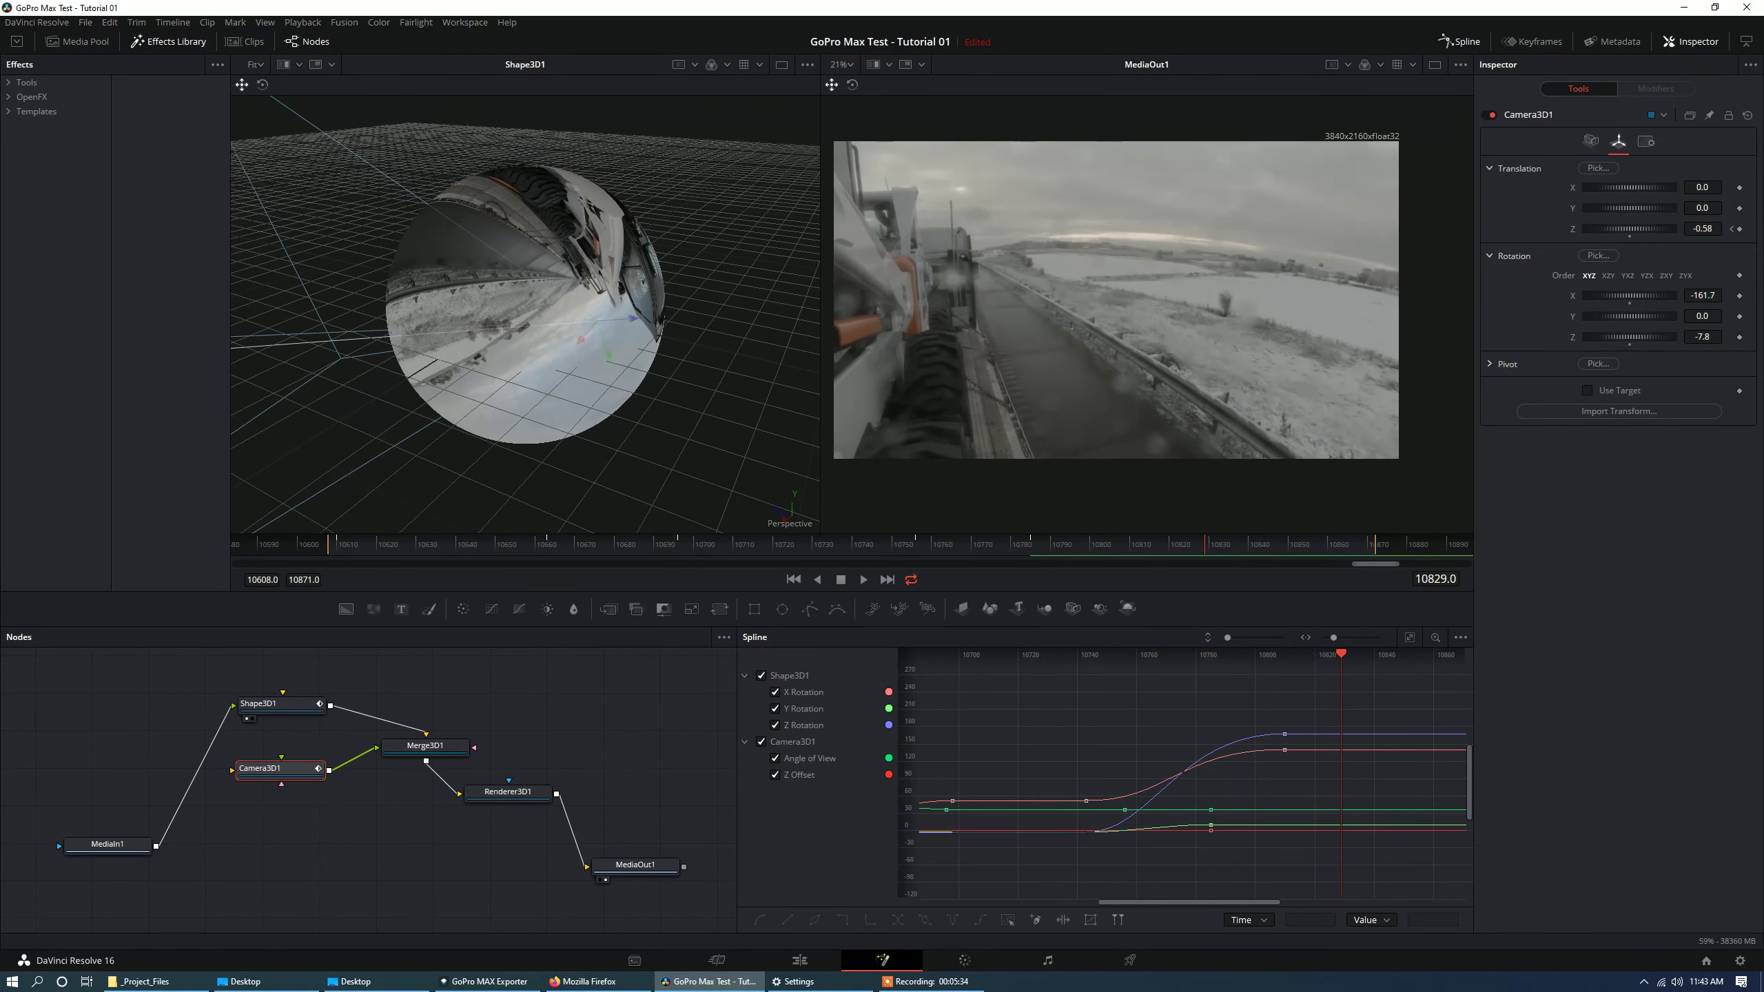
key("Left")
key("Left")
key("Left")
key("Left")
key("Left")
key("Left")
key("Left")
key("Left")
key("Left")
key("Left")
key("Left")
key("Left")
key("Left")
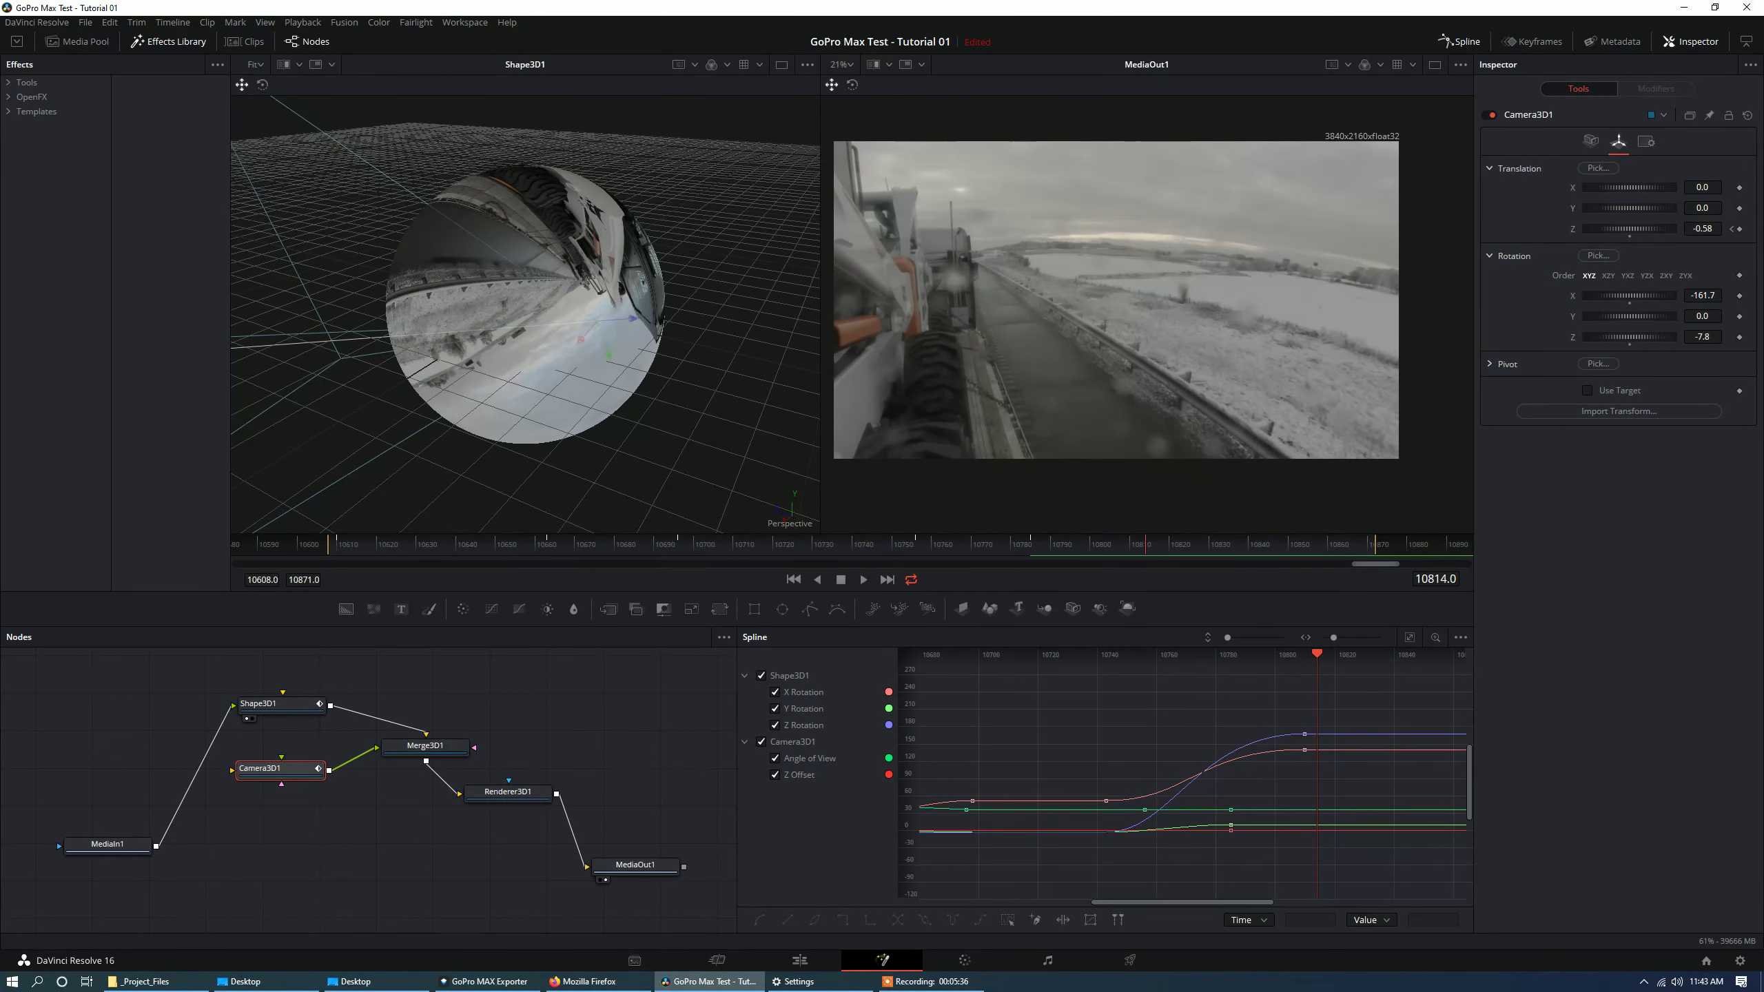
key("Left")
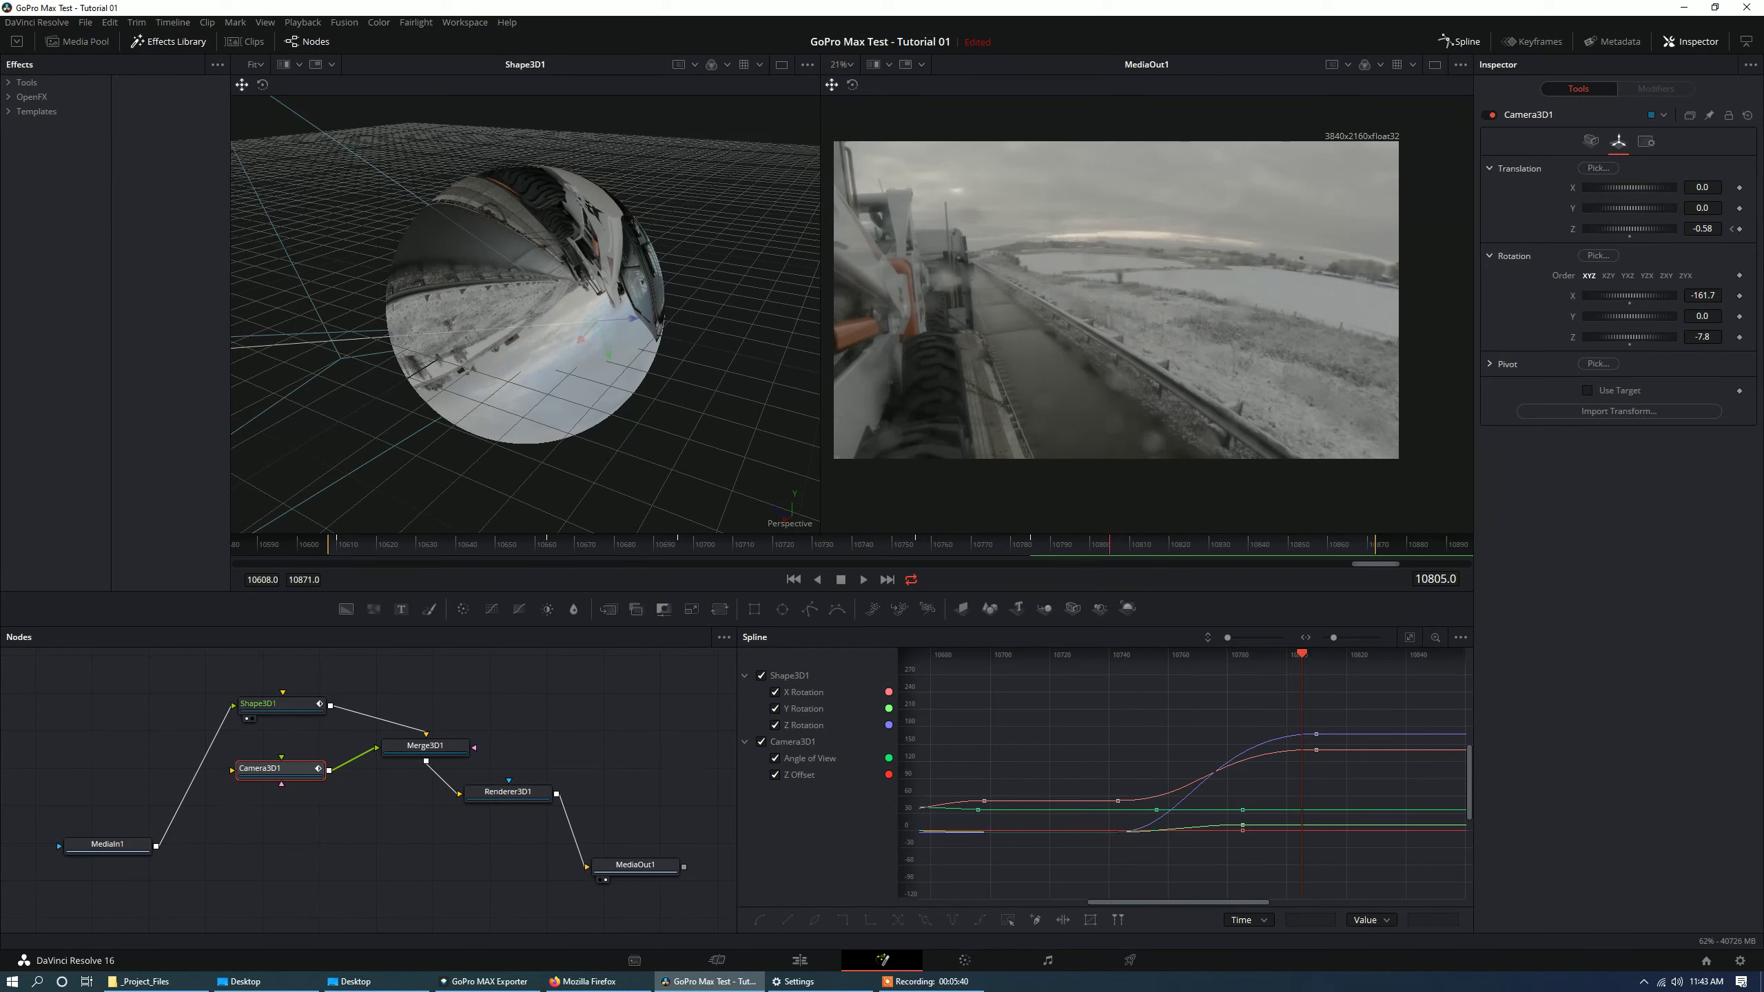
key("Left")
key("Left")
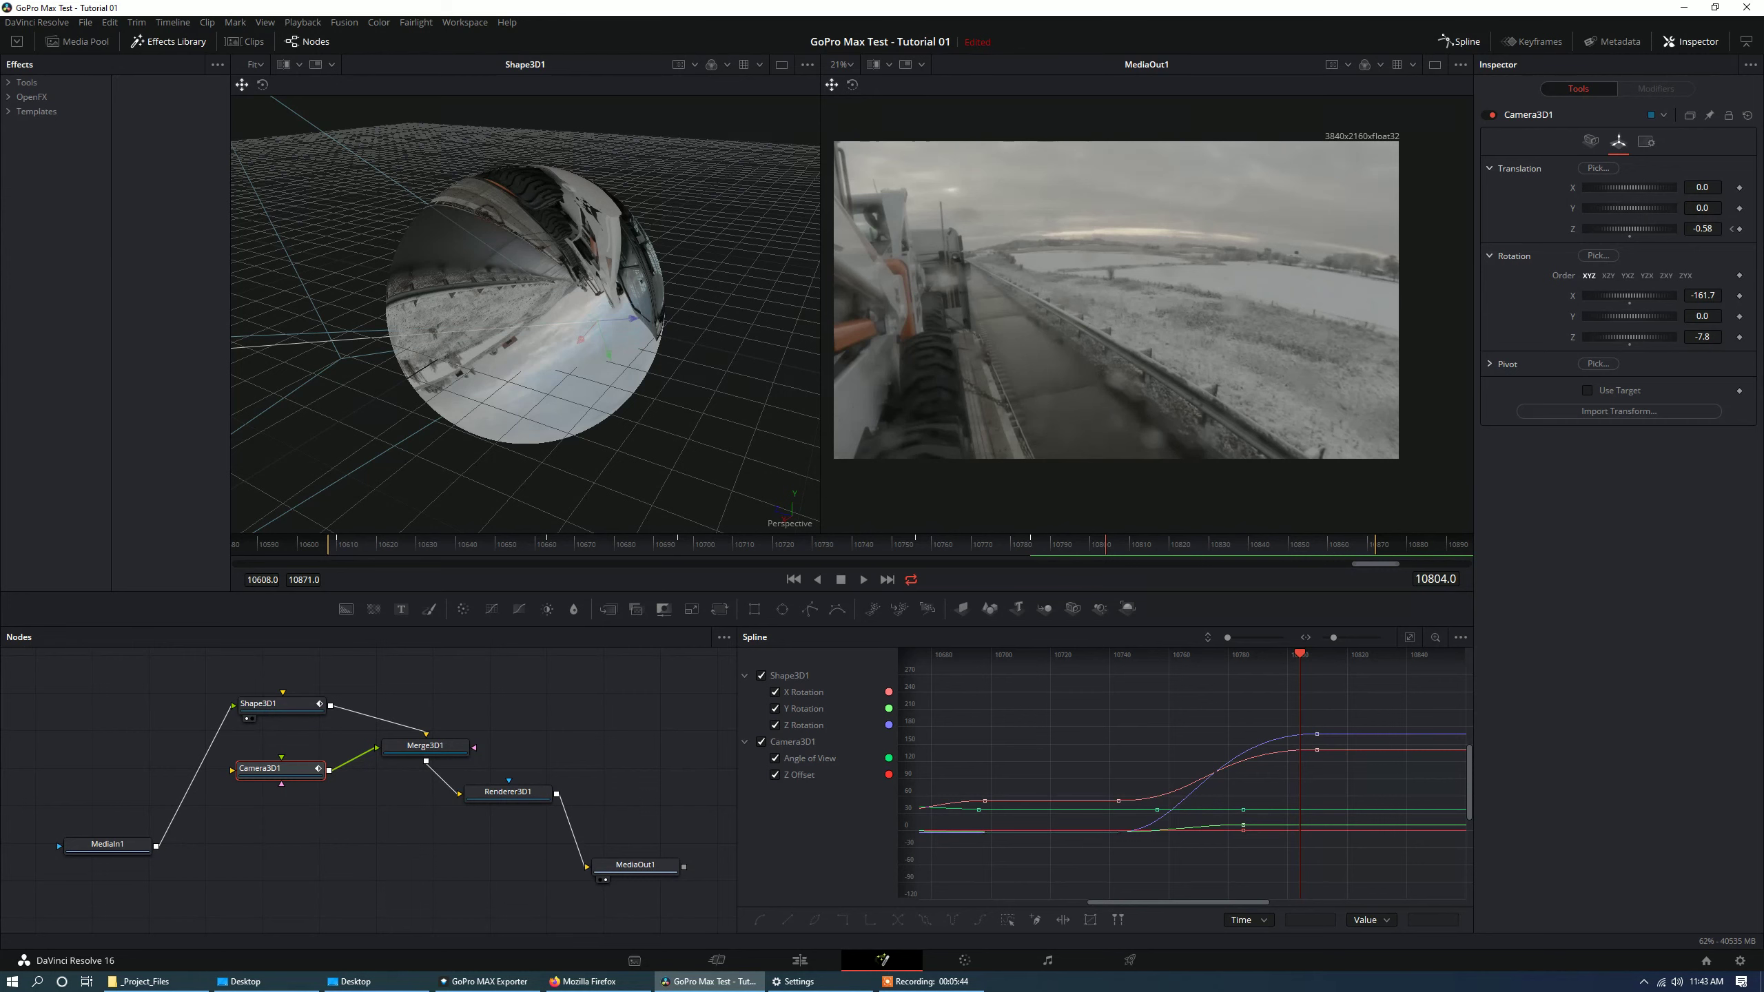
key("Left")
key("Left")
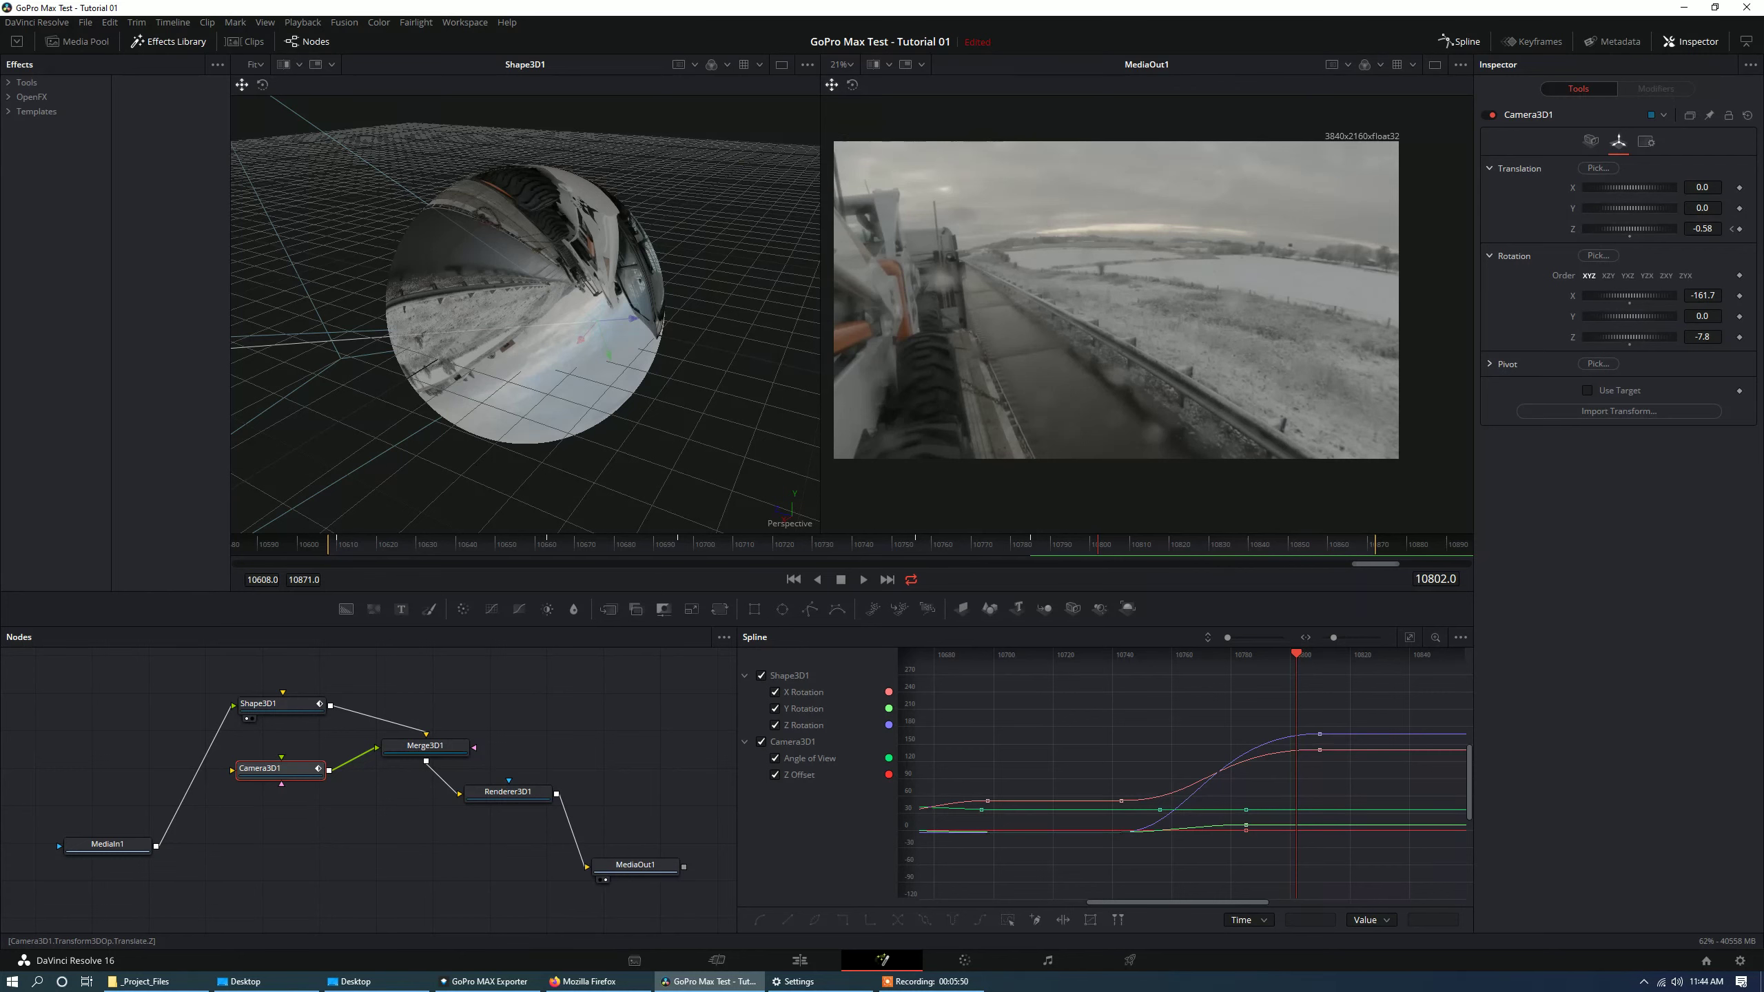
left_click(1629, 236)
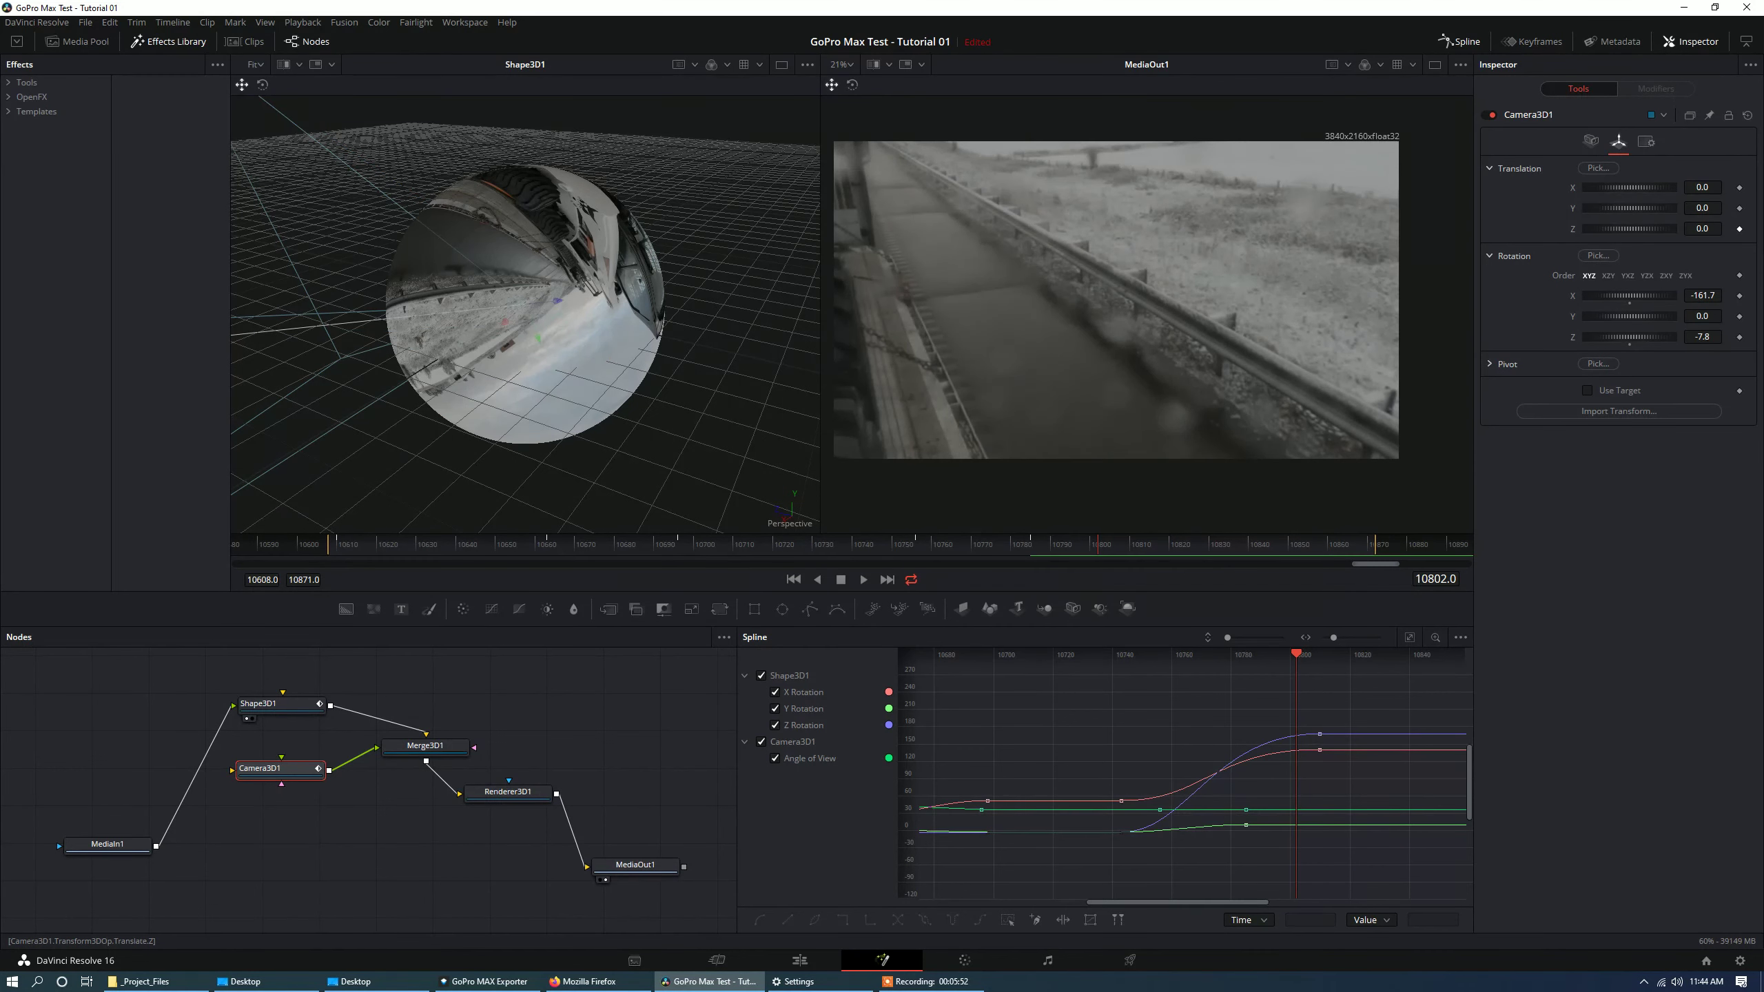
right_click(1740, 230)
left_click(1730, 241)
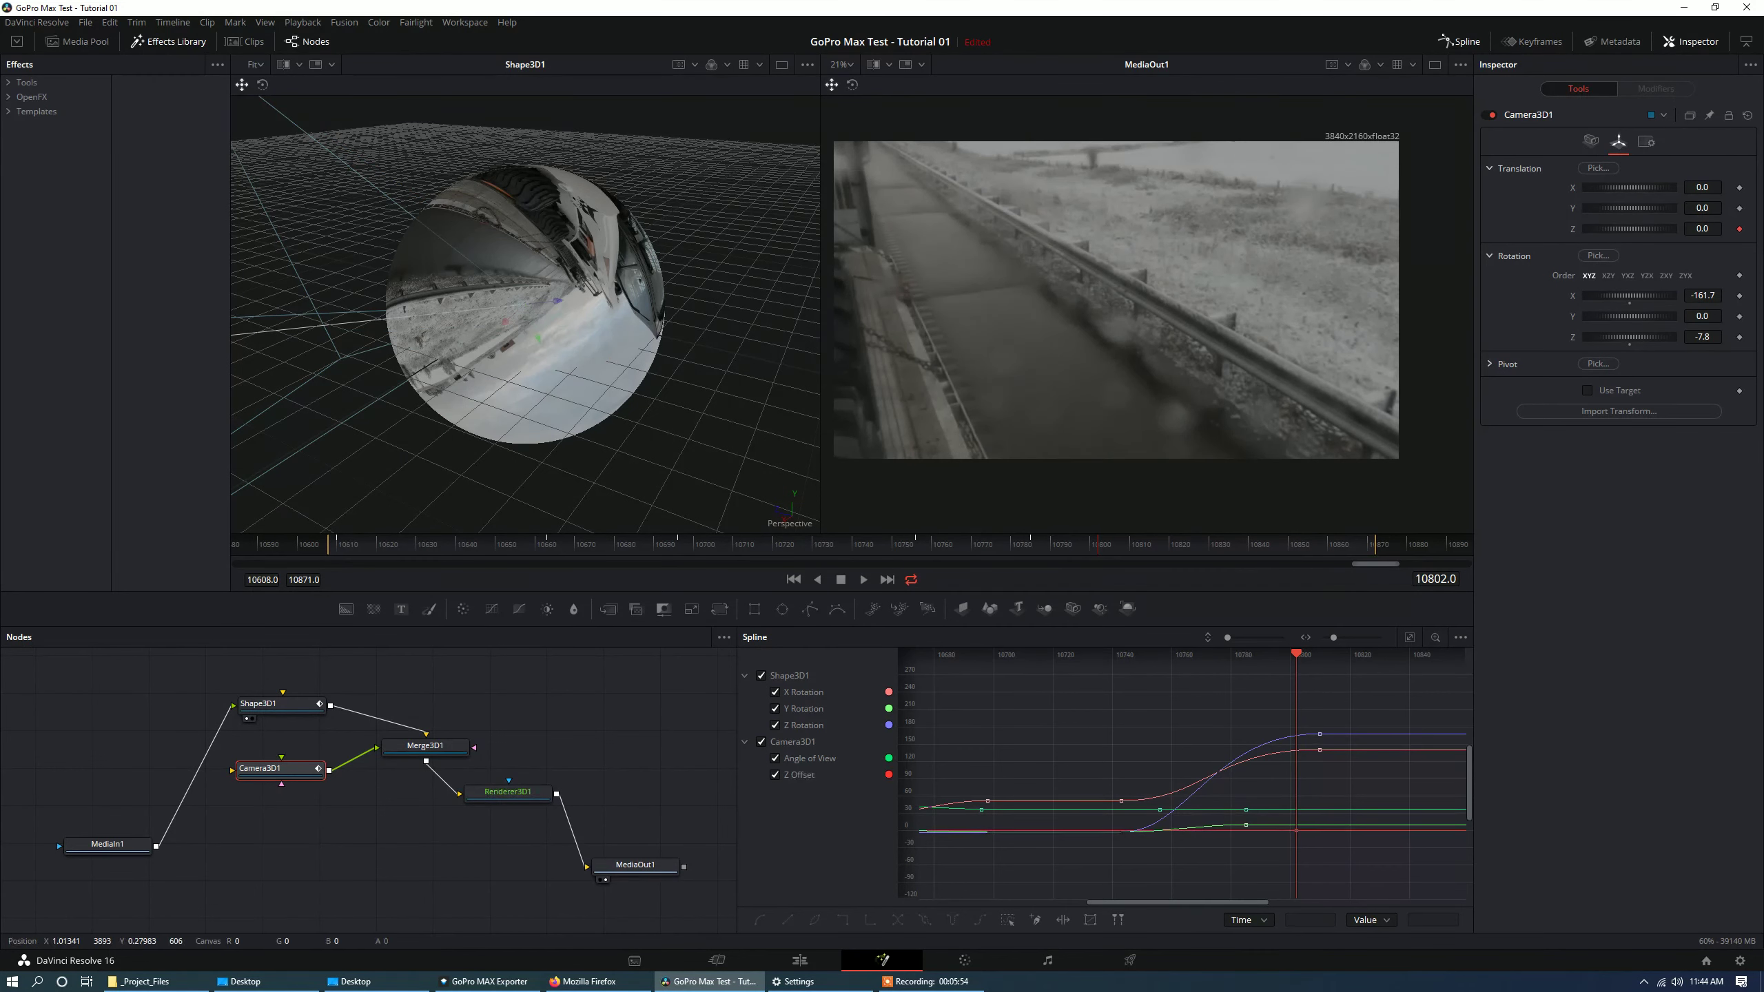
At frame 10762, set Camera3D1's Z translation to -0.58 and key it.
left_click_drag(1098, 545, 824, 545)
key("Left")
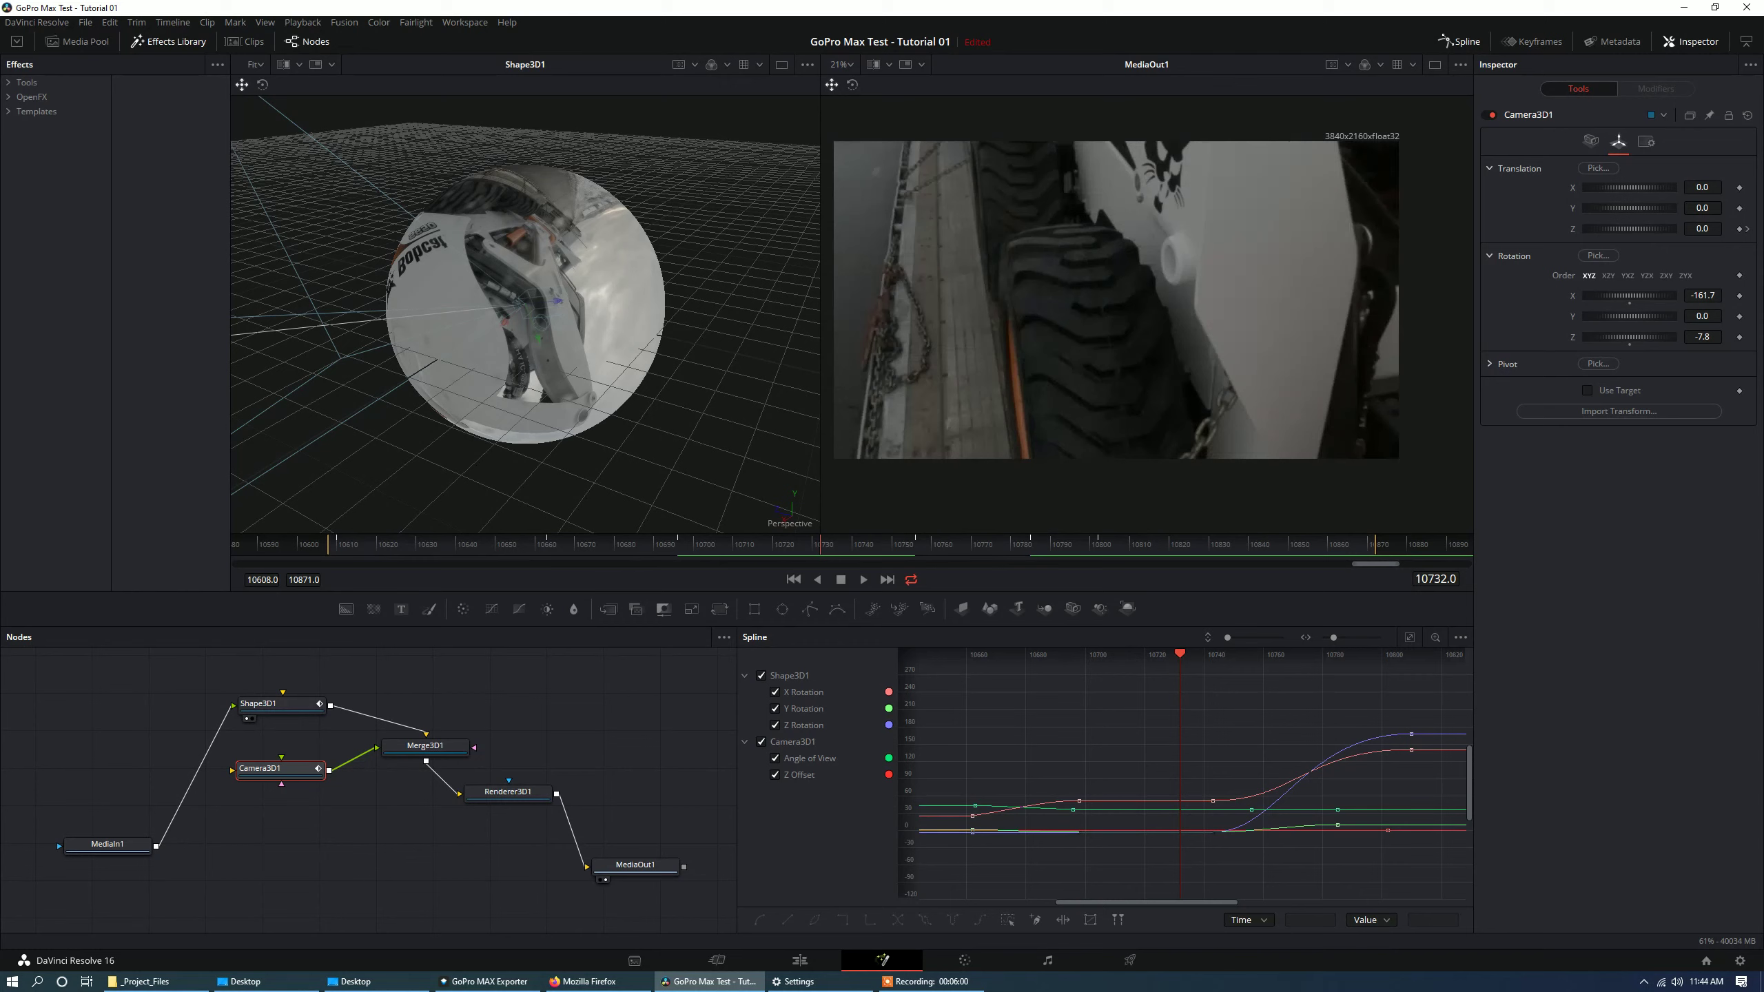
key("Right")
key("Right")
key("Right")
key("Right")
key("Right")
key("Right")
key("Right")
key("Right")
key("Right")
key("Right")
key("Right")
key("Right")
key("Right")
key("Right")
key("Right")
key("Right")
key("Right")
key("Right")
key("Right")
key("Right")
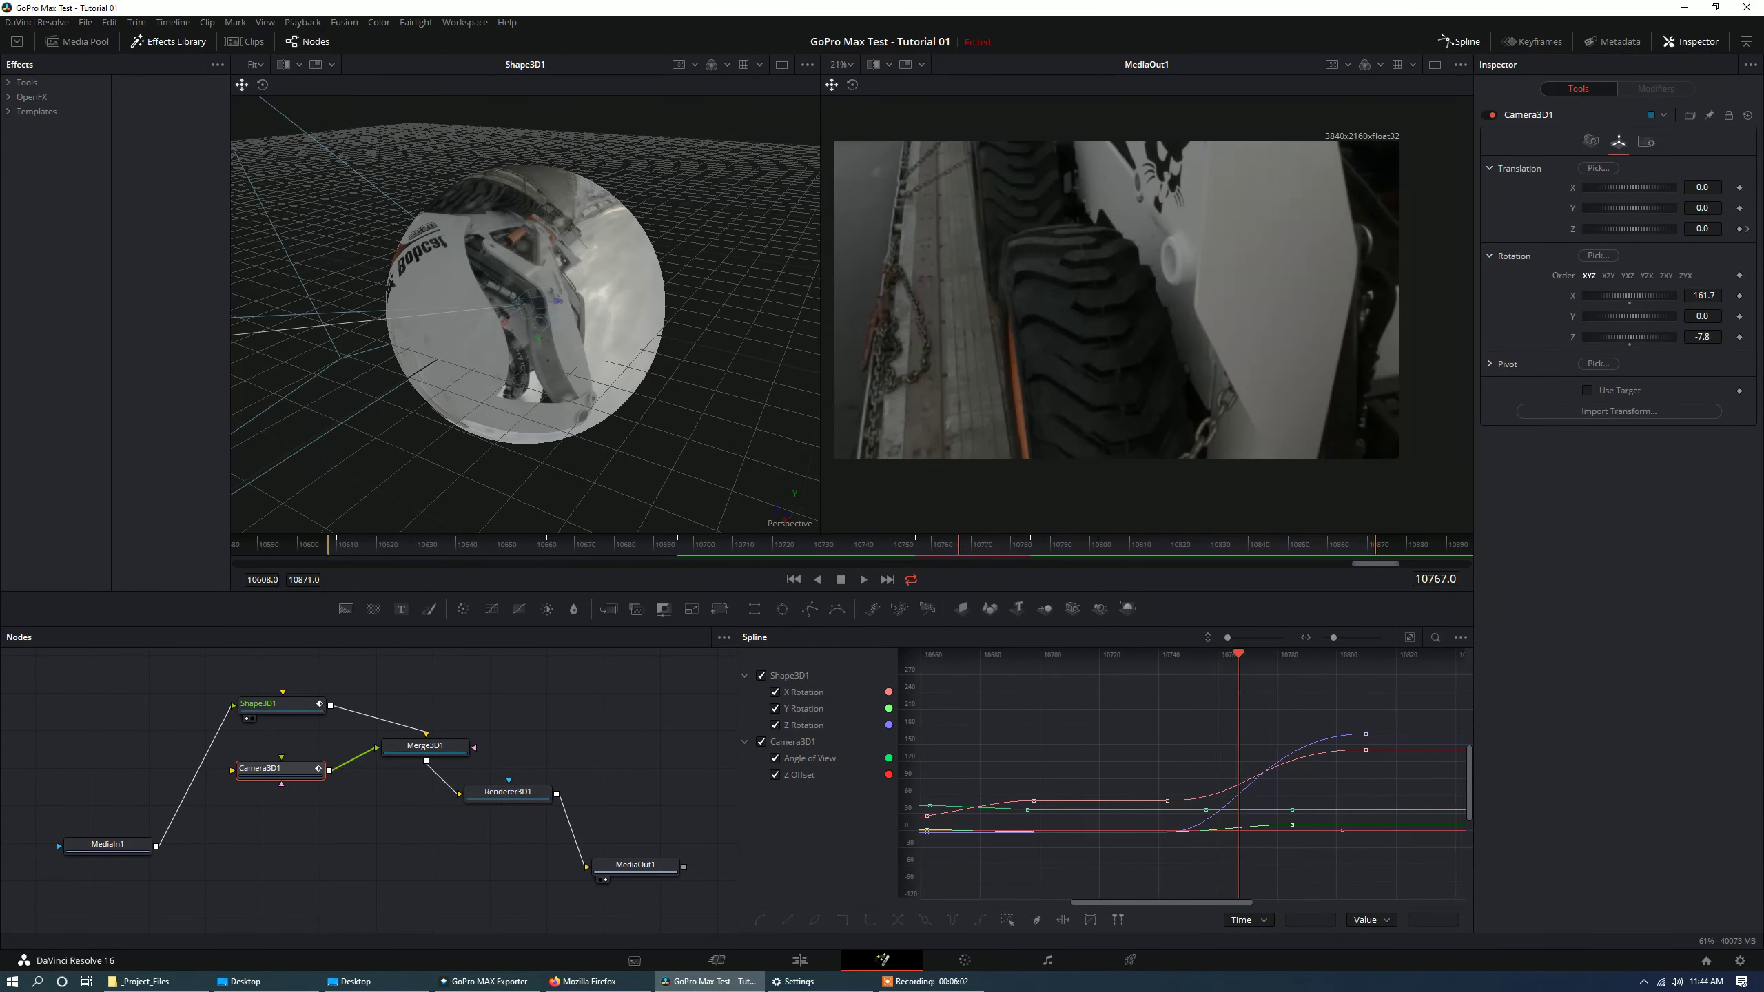
key("Left")
key("Left")
key("Left")
key("Left")
key("Left")
key("Left")
key("Left")
key("Left")
key("Left")
key("Left")
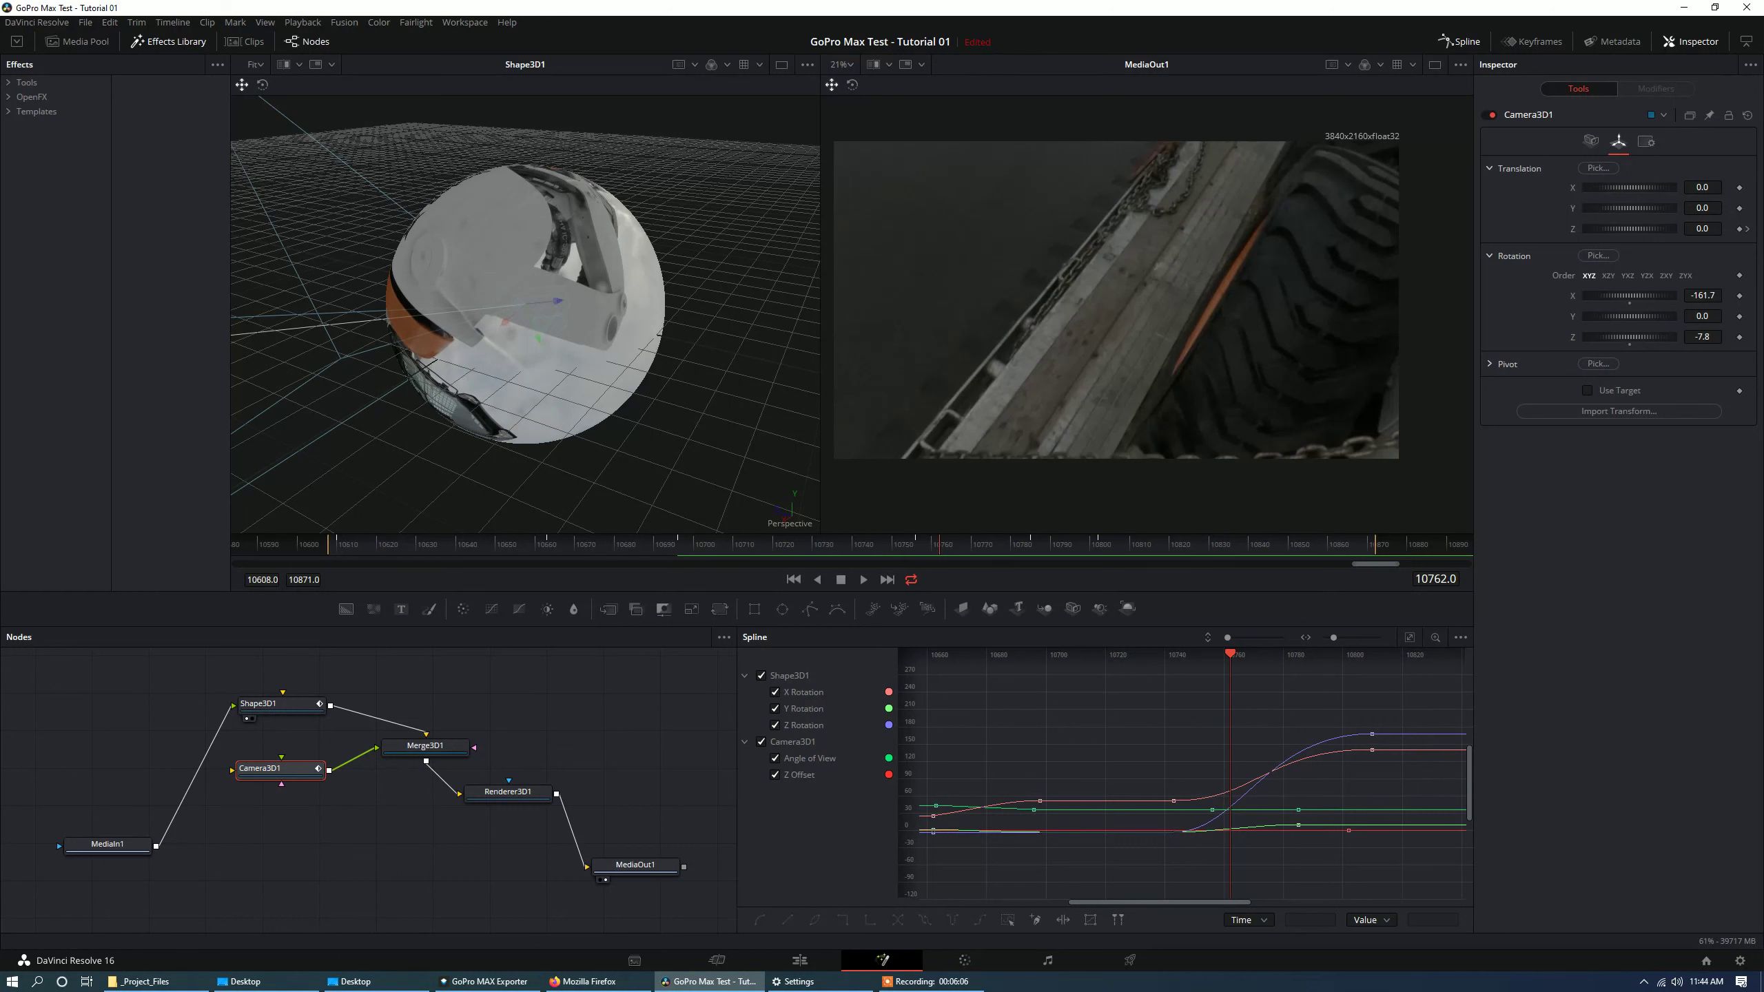
left_click(1708, 228)
key("Tab")
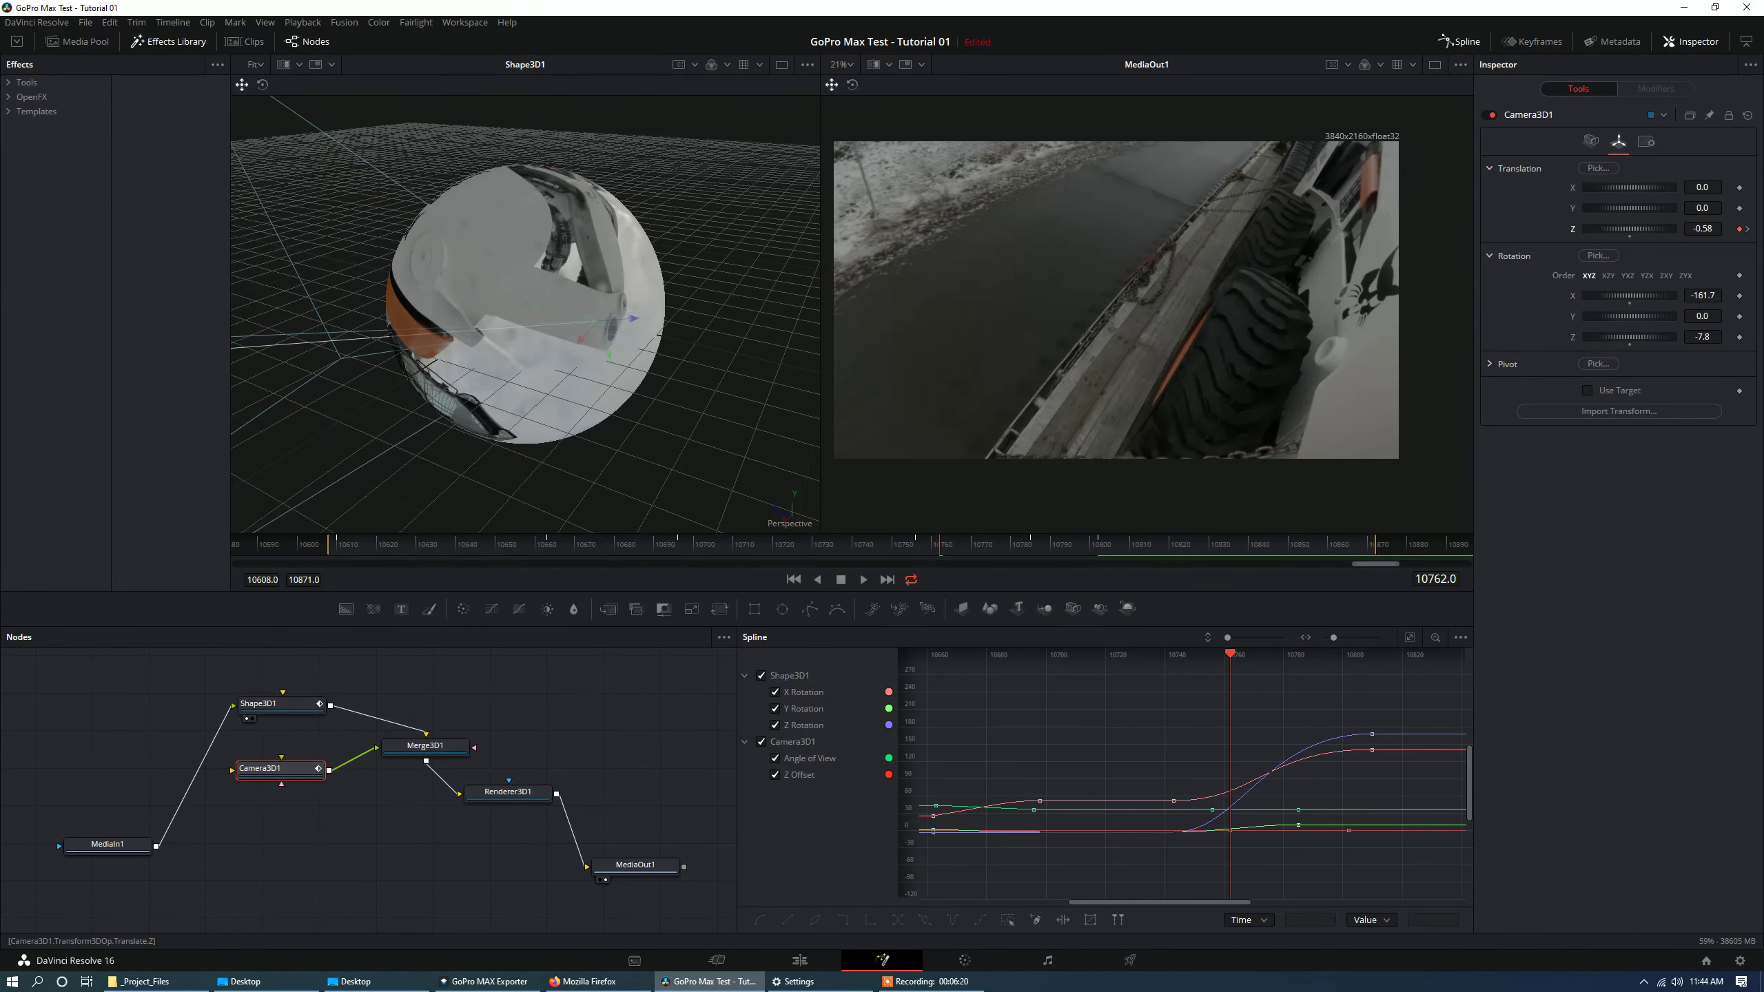
right_click(1739, 229)
left_click(1453, 397)
Review the camera move, and at frame 10841 set Camera3D1's Angle of View to 75.7 to zoom out.
left_click_drag(940, 545, 1010, 545)
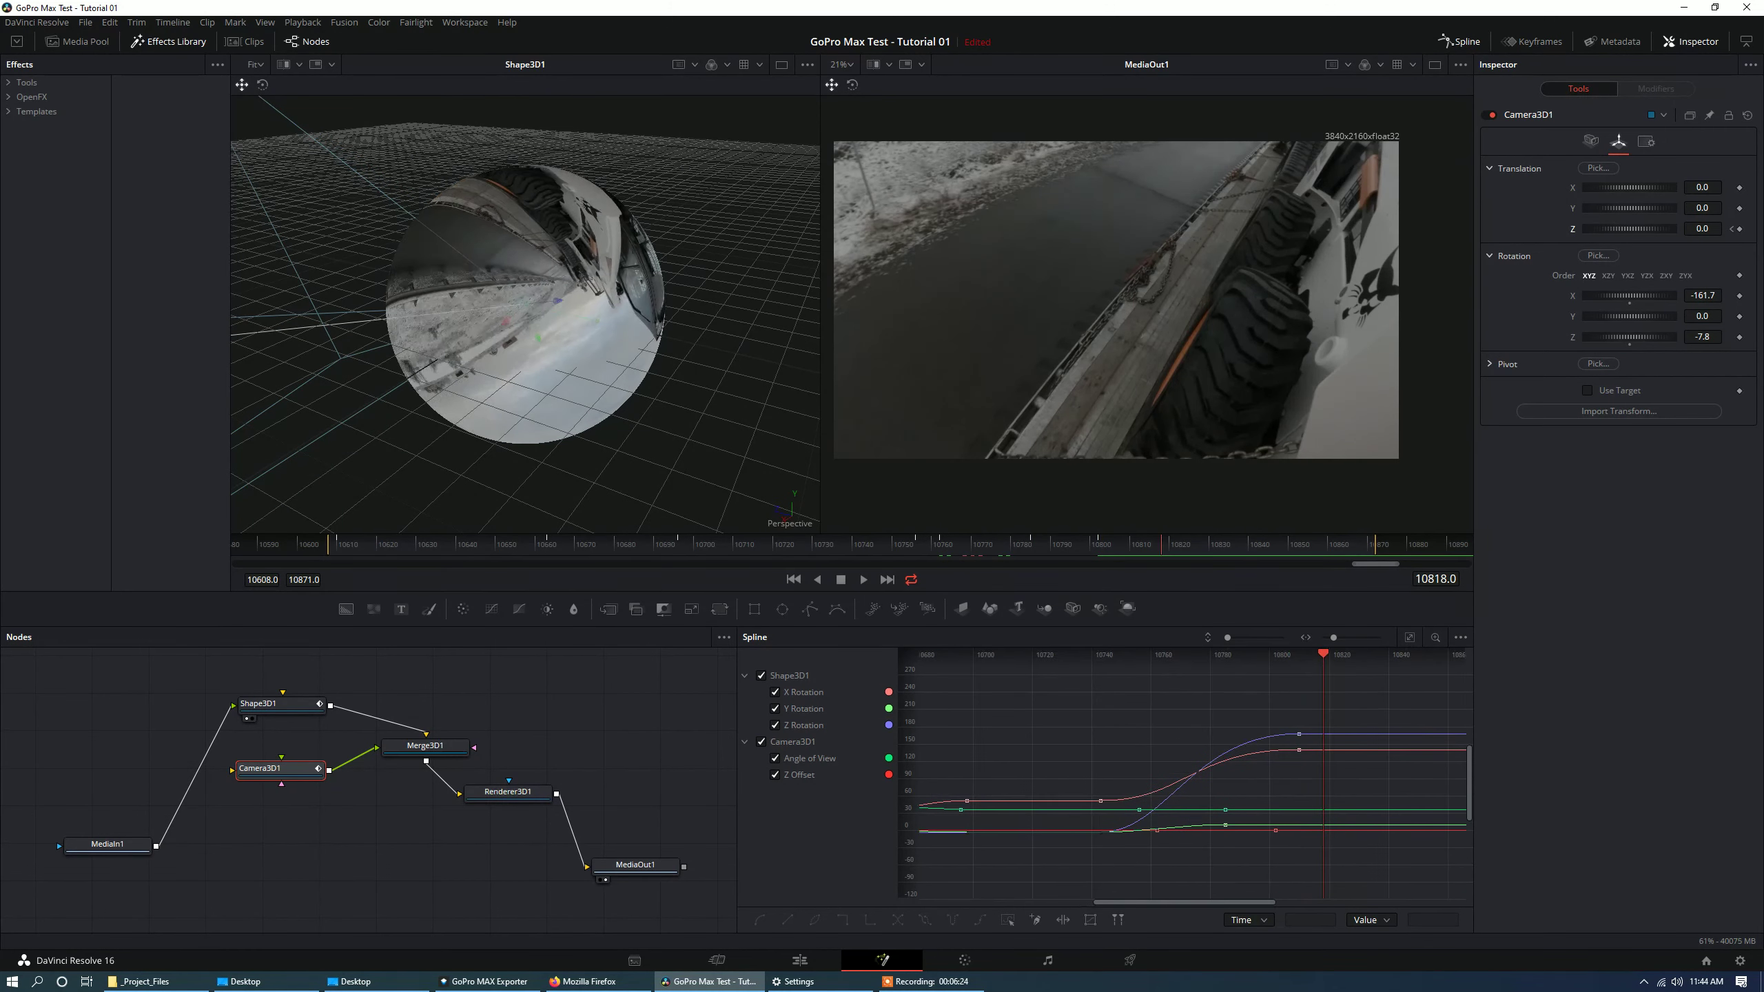
left_click_drag(1161, 545, 733, 546)
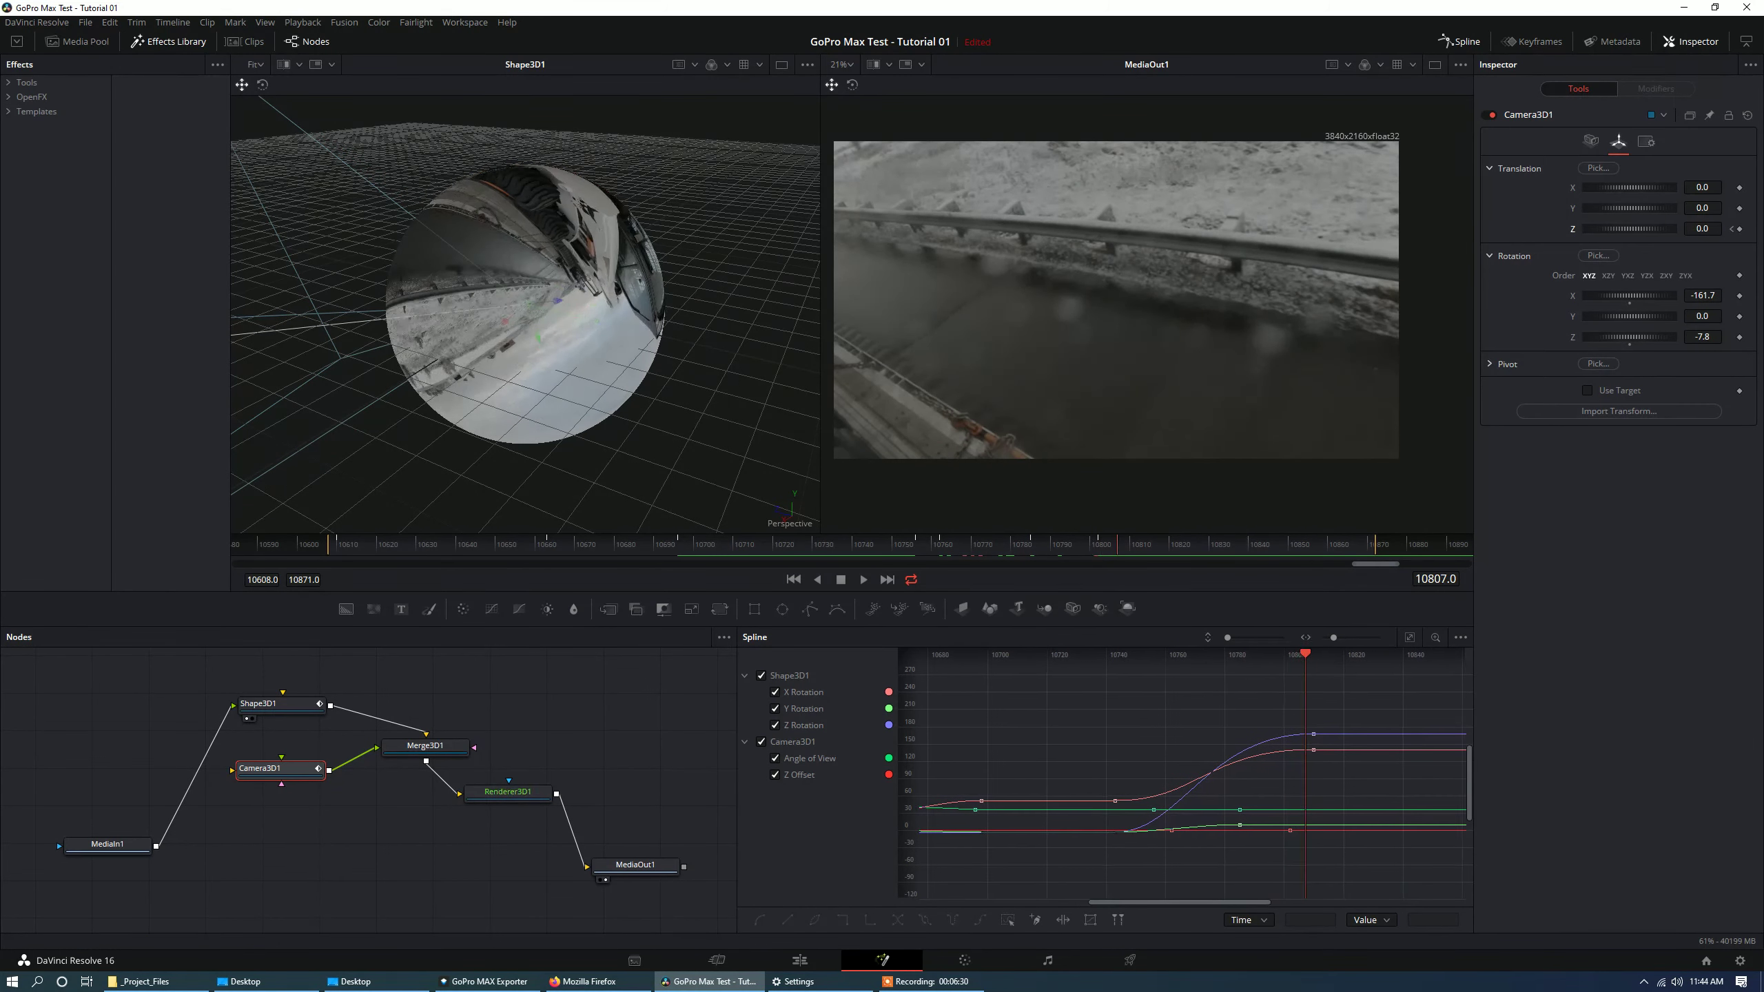
key("space")
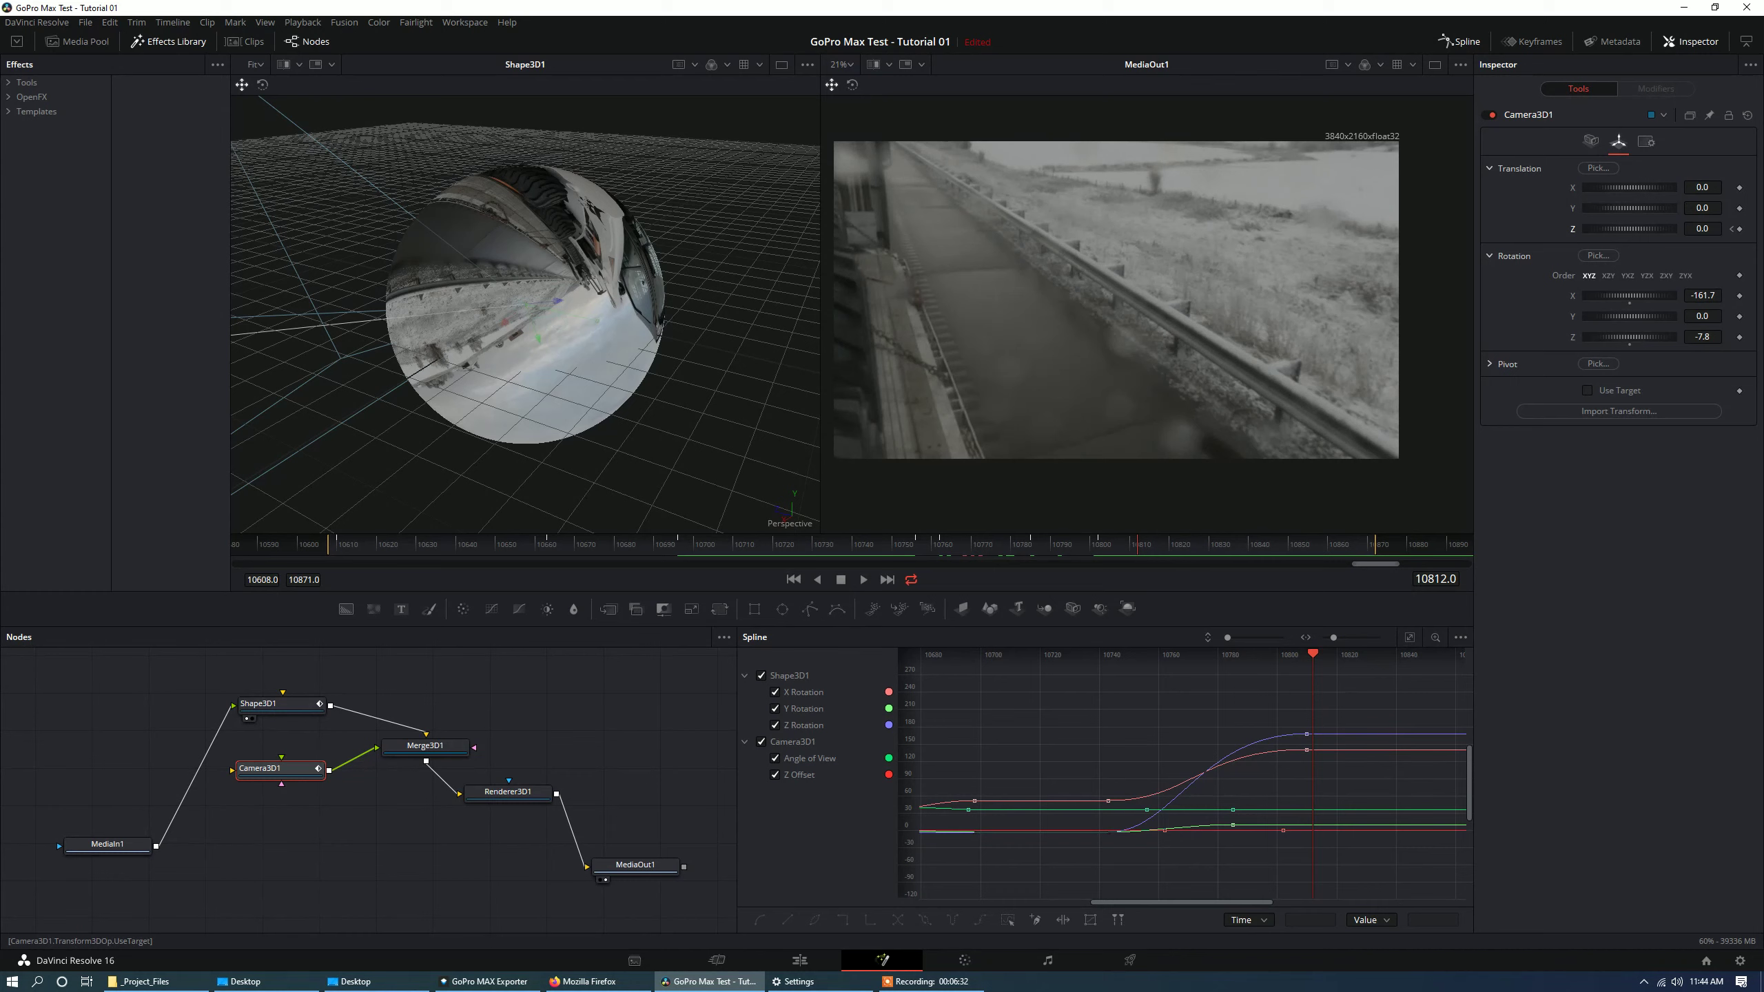
key("Left")
key("space")
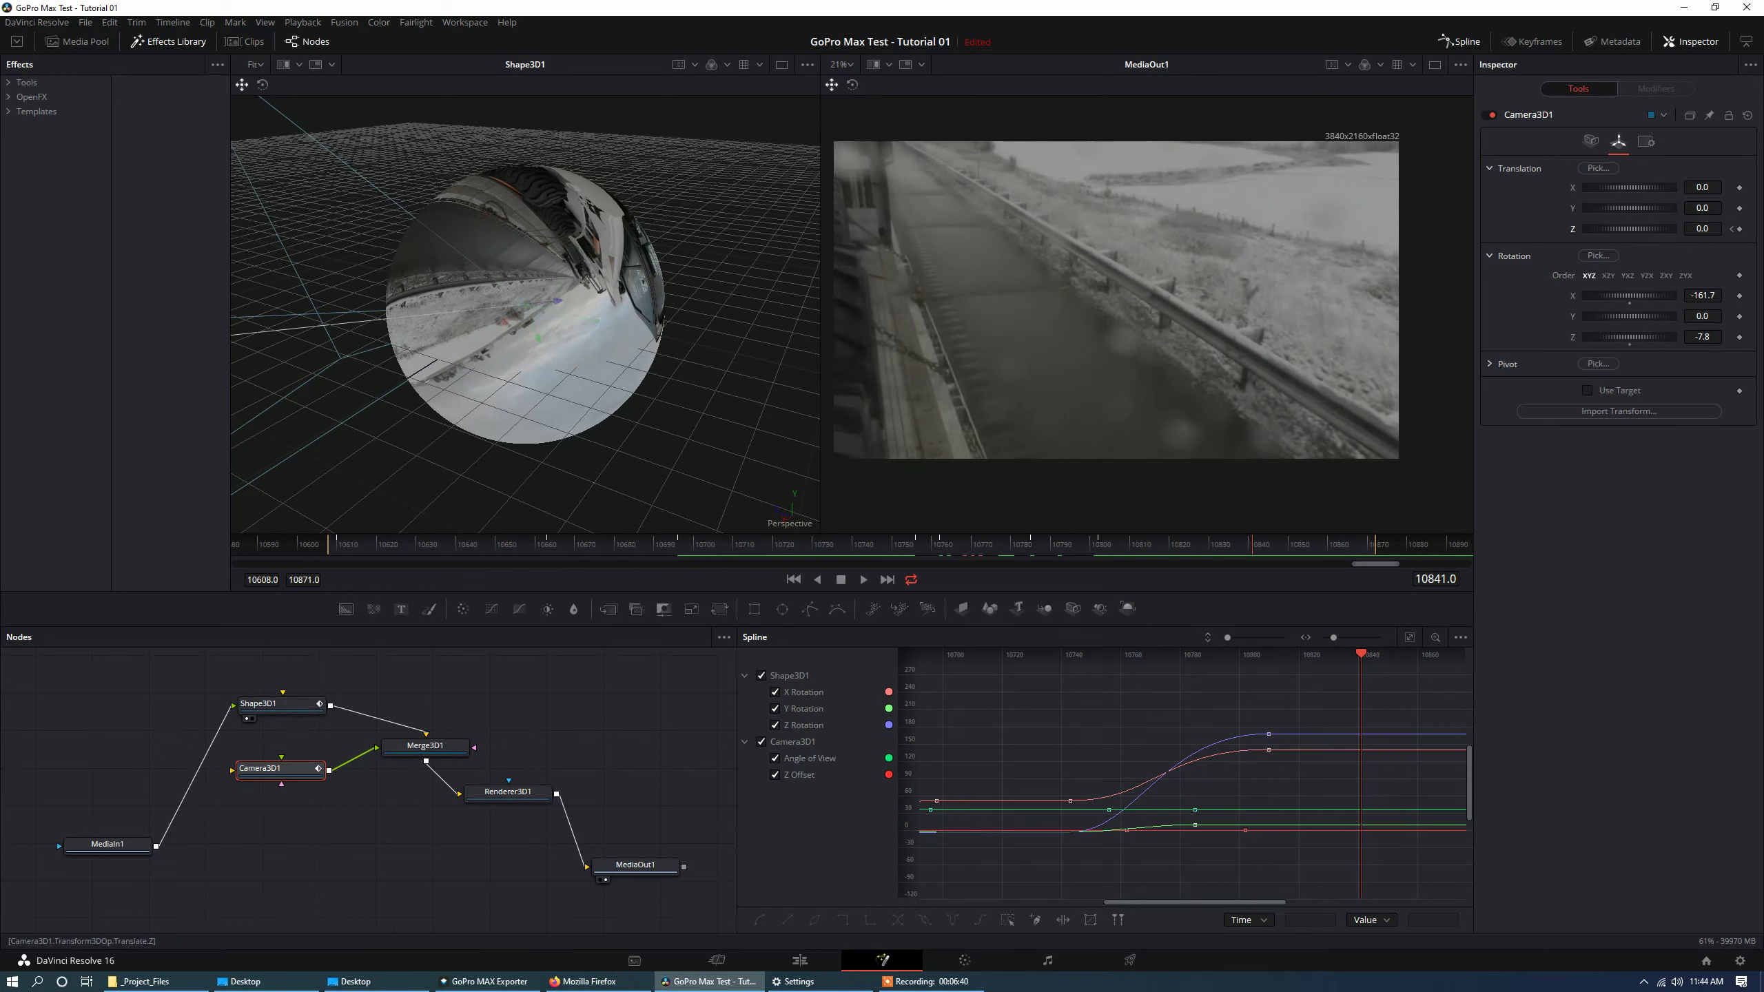
left_click(1591, 141)
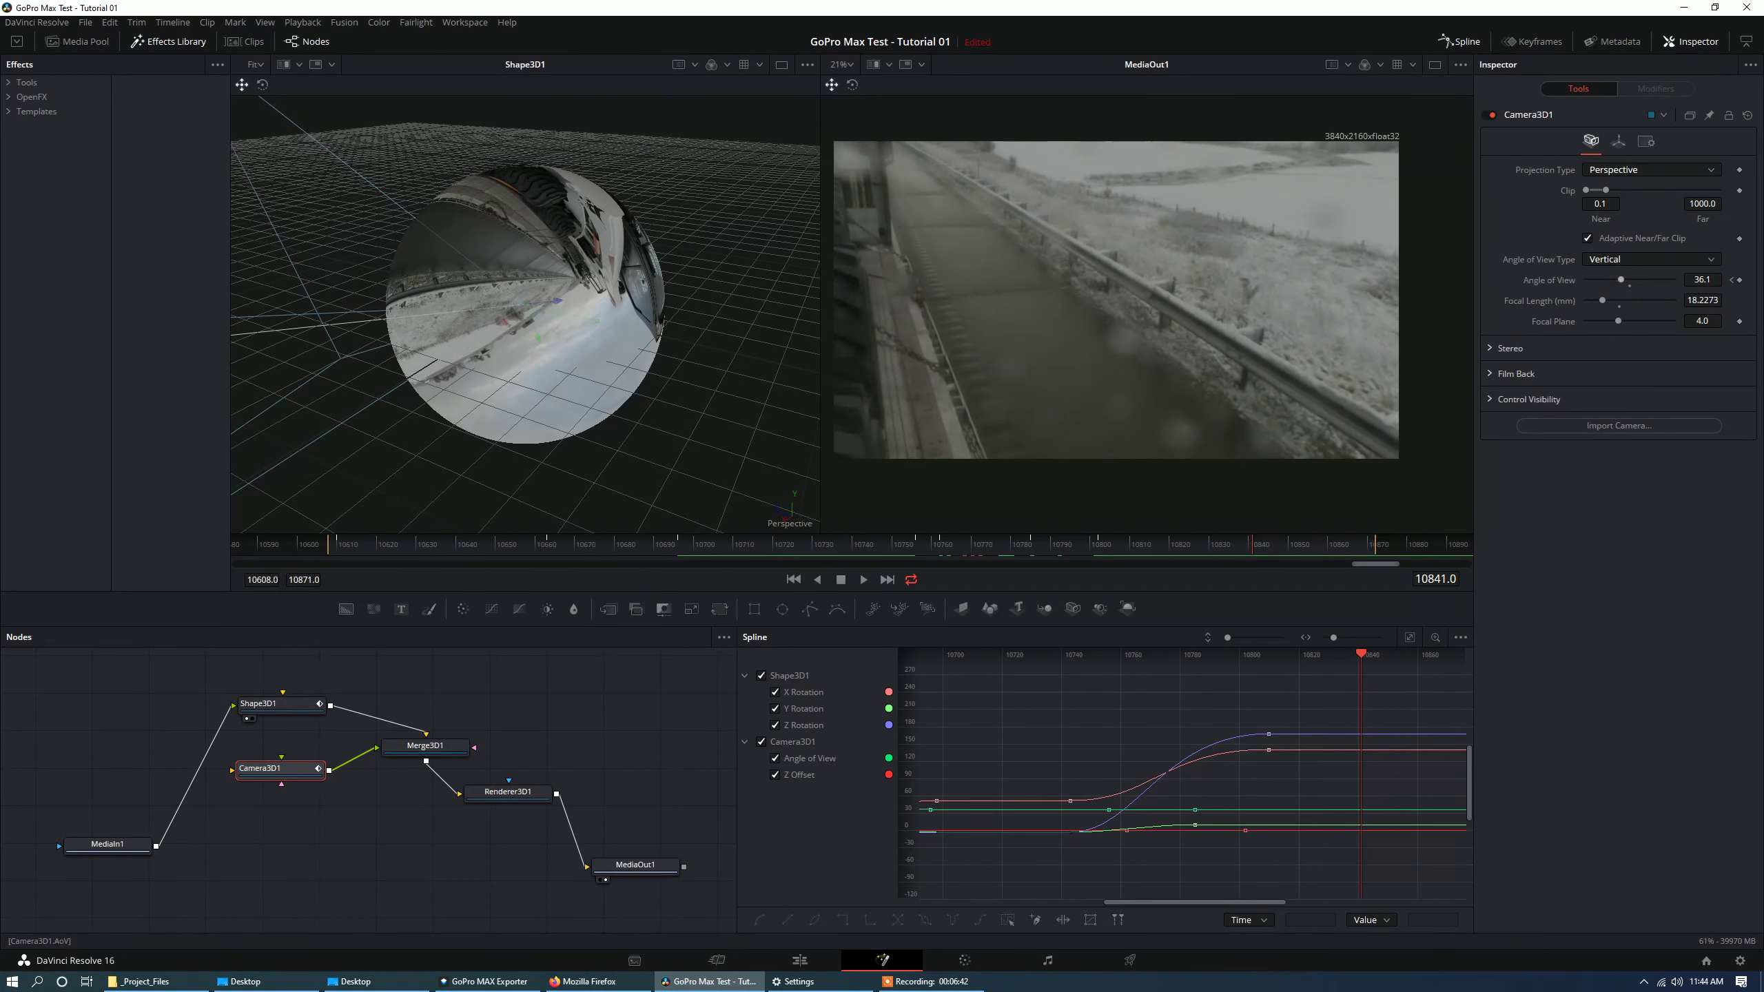
left_click_drag(1621, 280, 1660, 279)
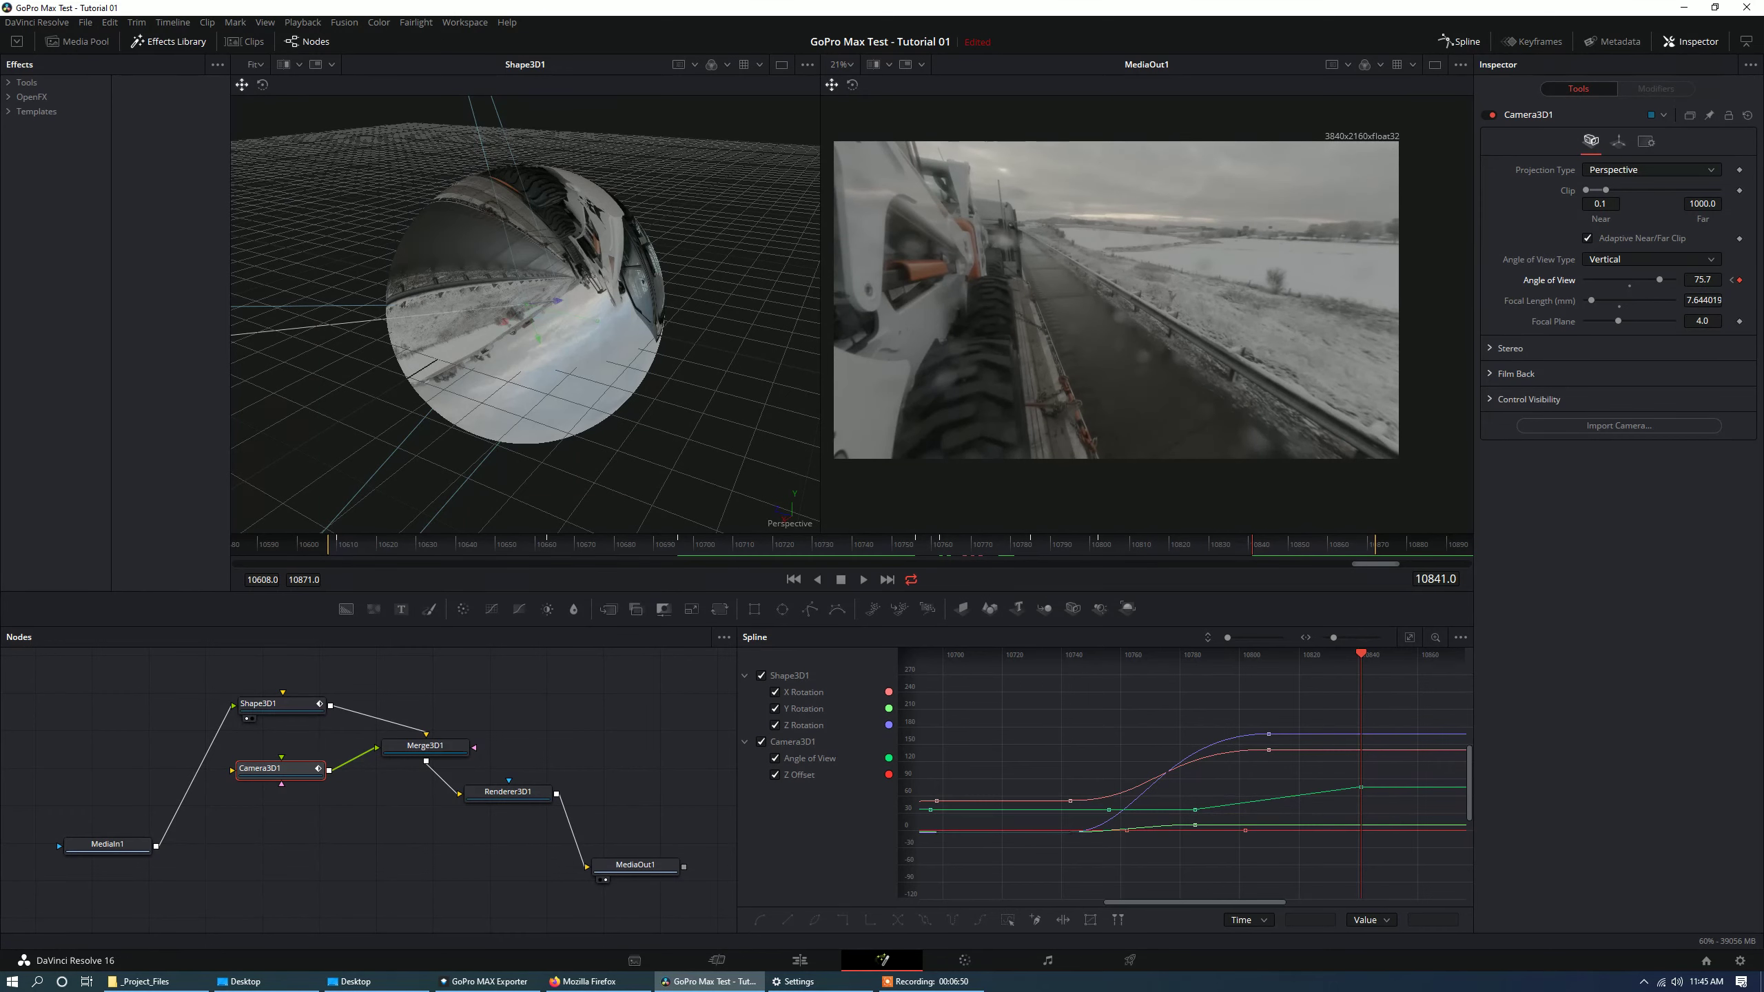
Smooth Camera3D1's Angle of View spline at its frame 10785 and 10841 keys.
left_click_drag(1424, 545, 1130, 546)
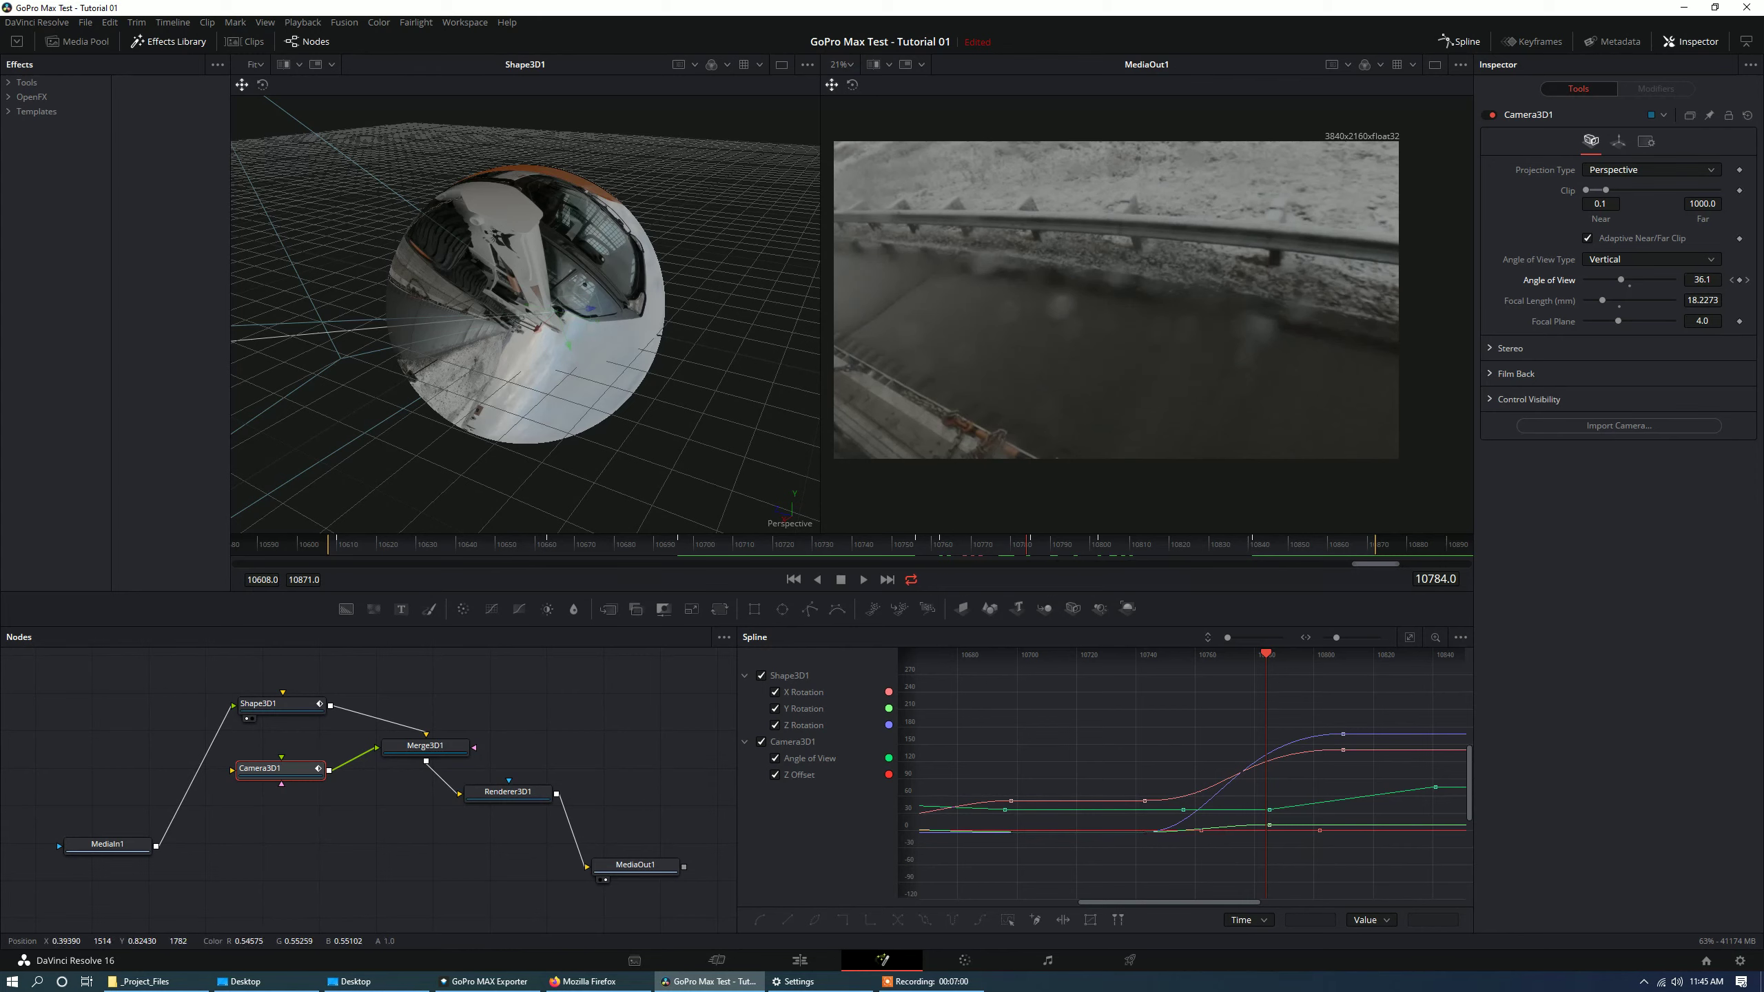
left_click_drag(1027, 545, 1093, 545)
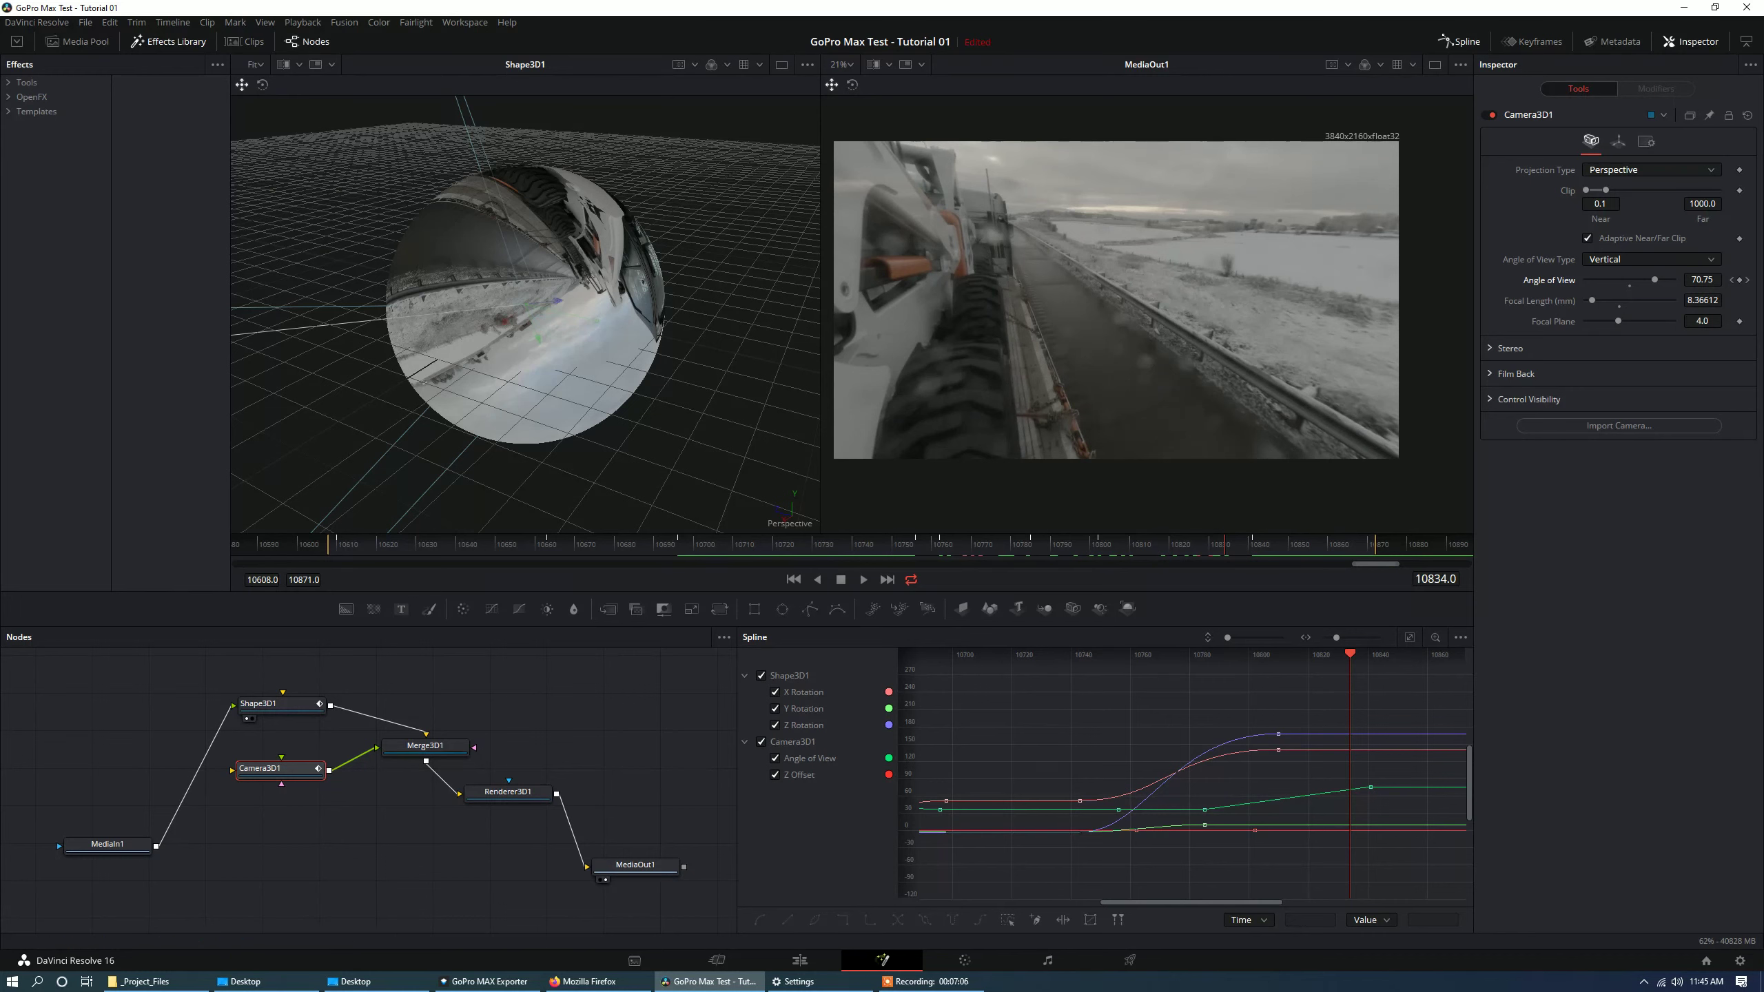
left_click(1371, 788)
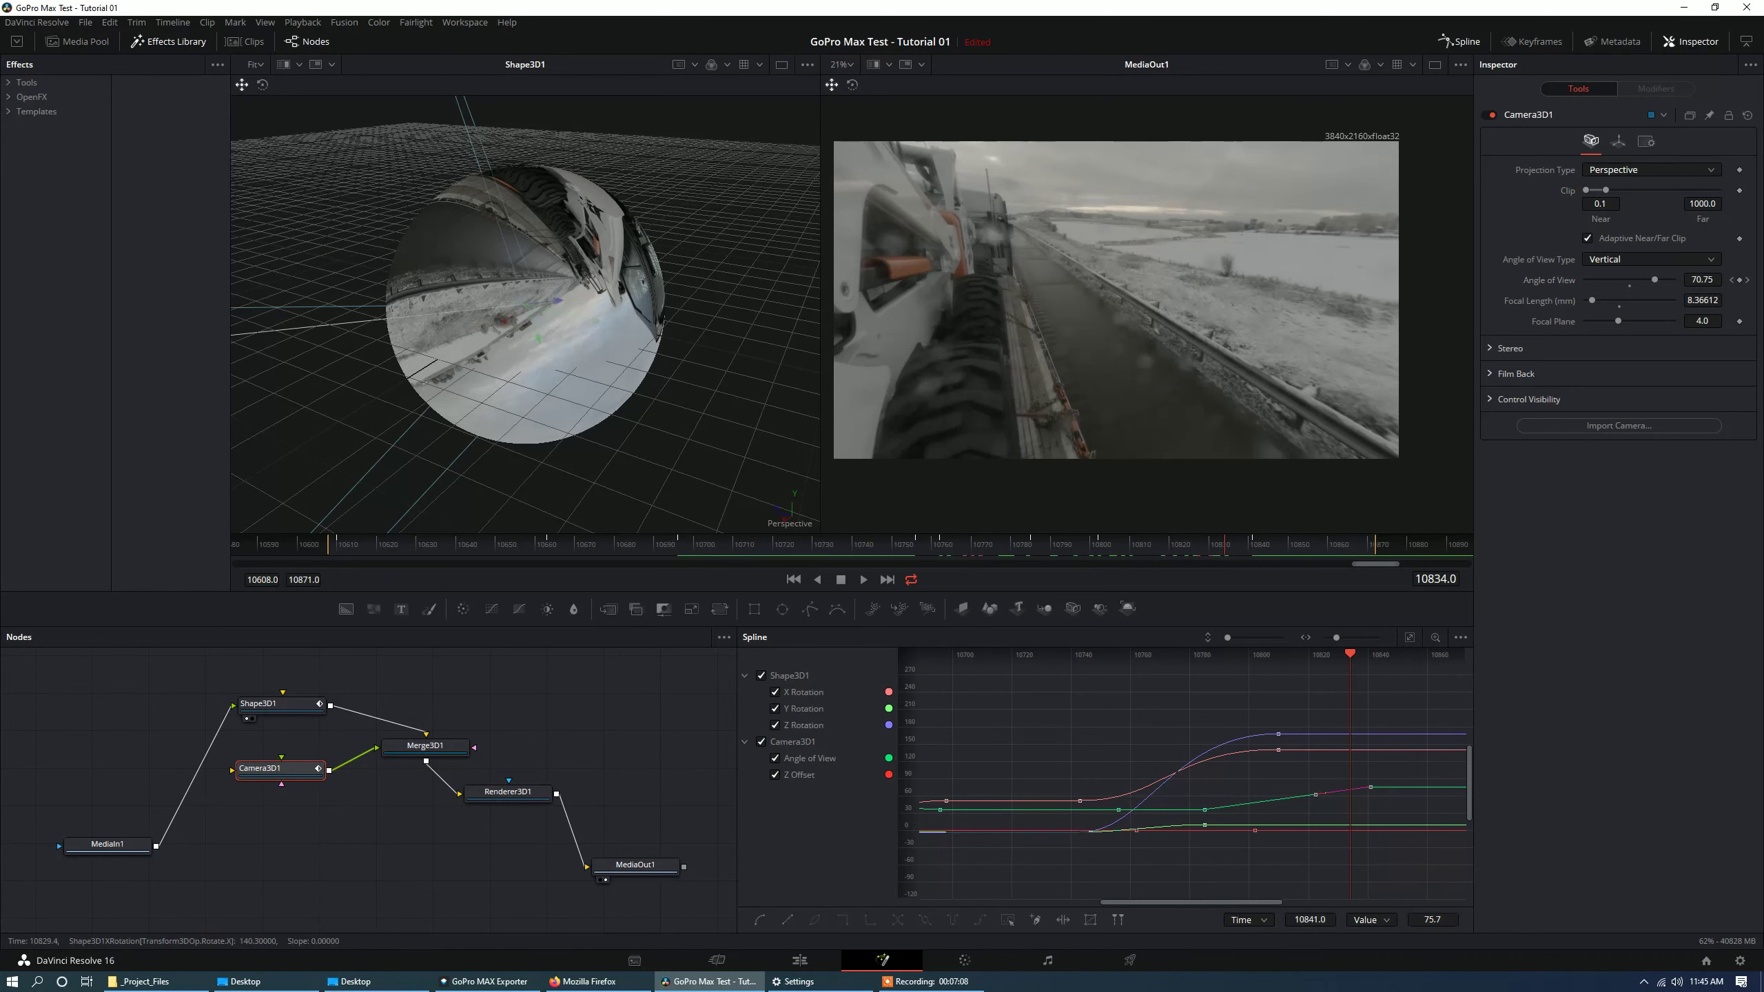
key("shift+s")
left_click_drag(1194, 790, 1216, 823)
key("shift+s")
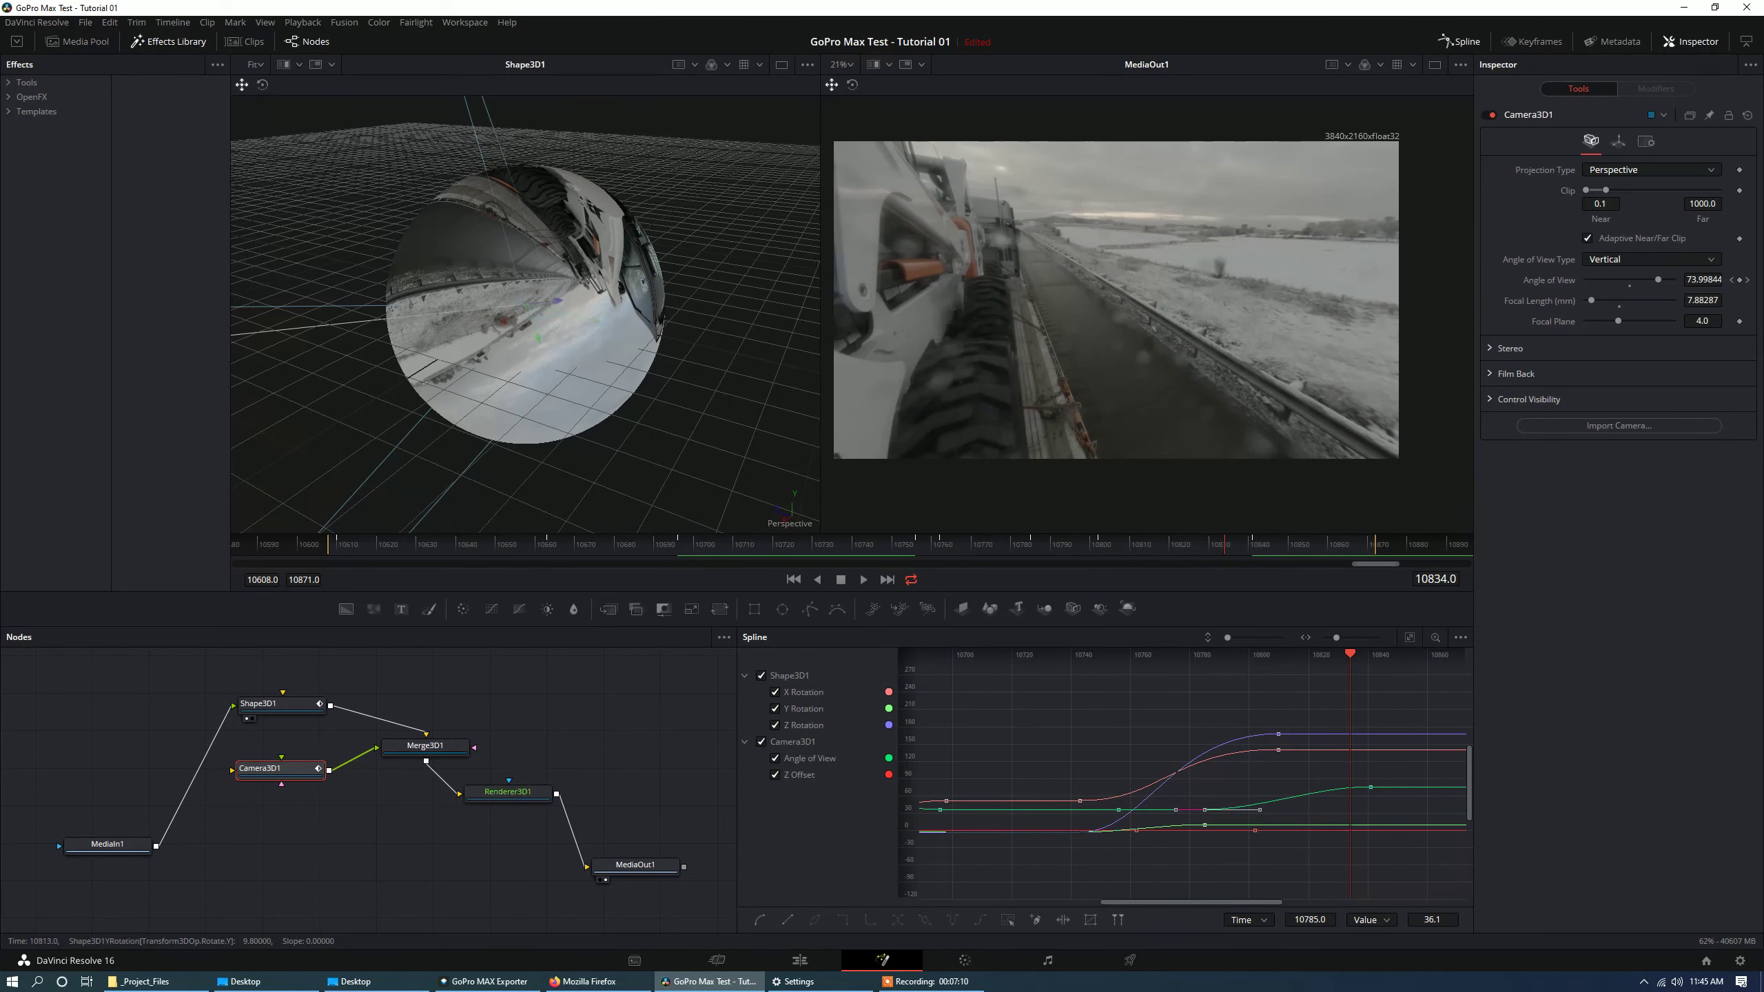
left_click(1159, 858)
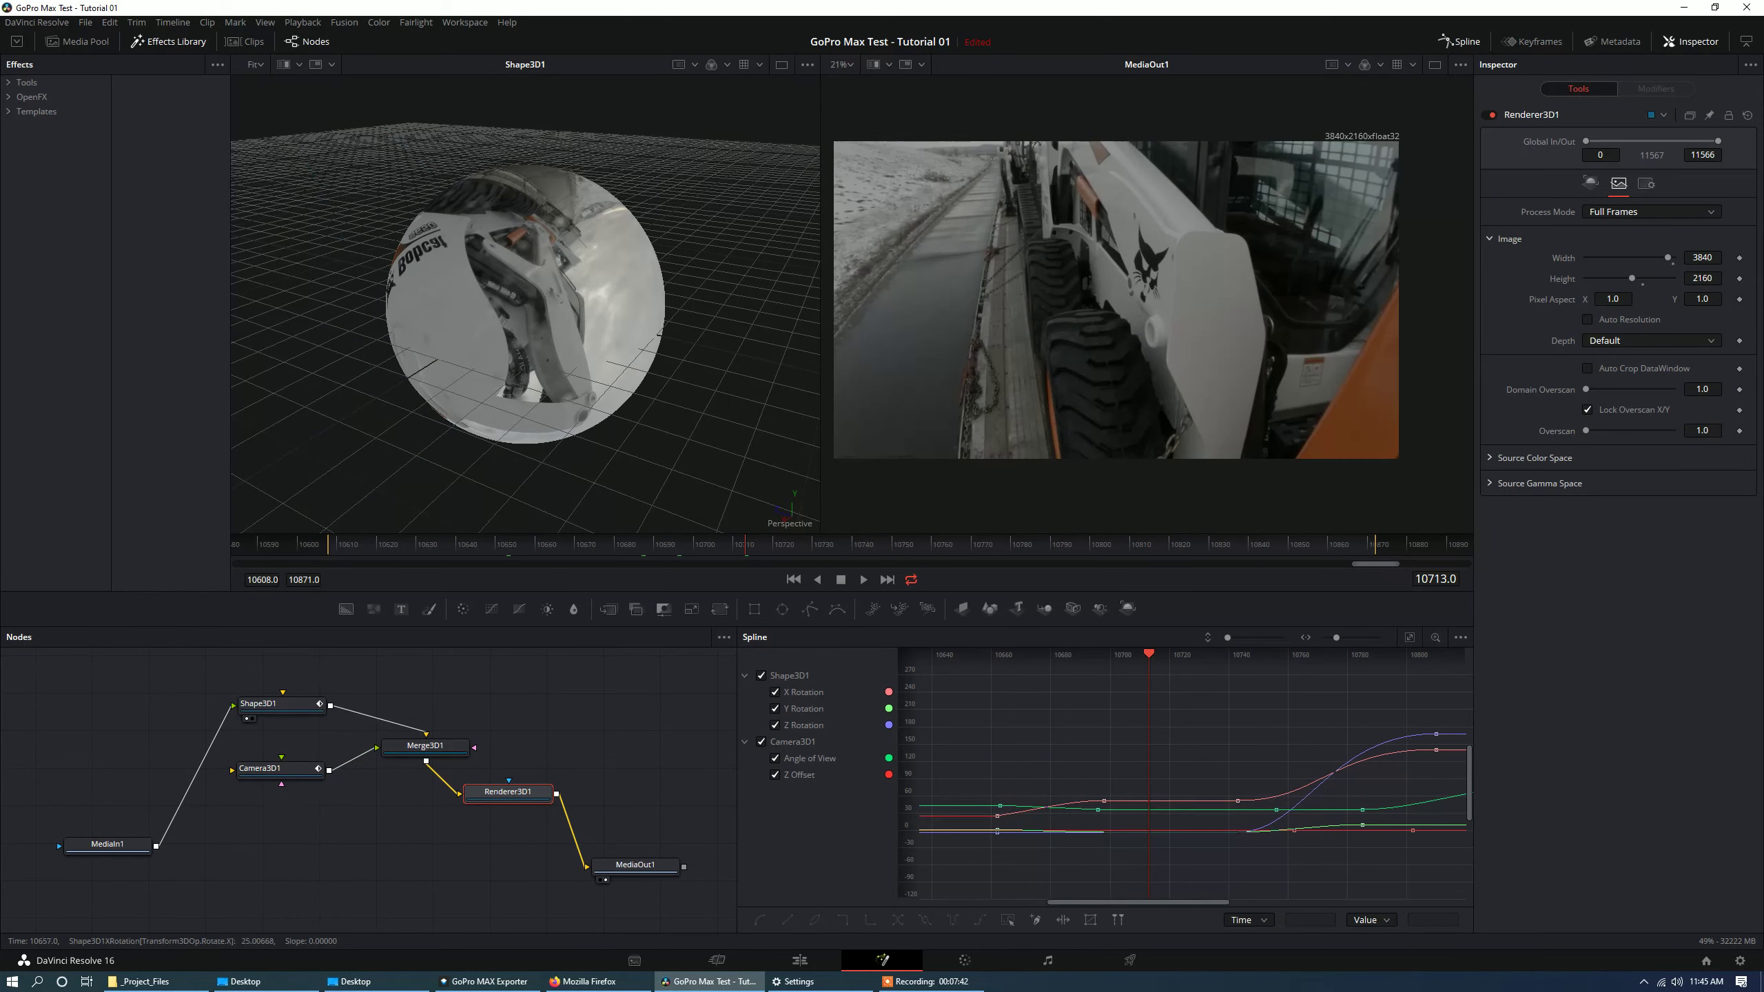
Switch to the Color page and add a serial node after node 01.
left_click(965, 961)
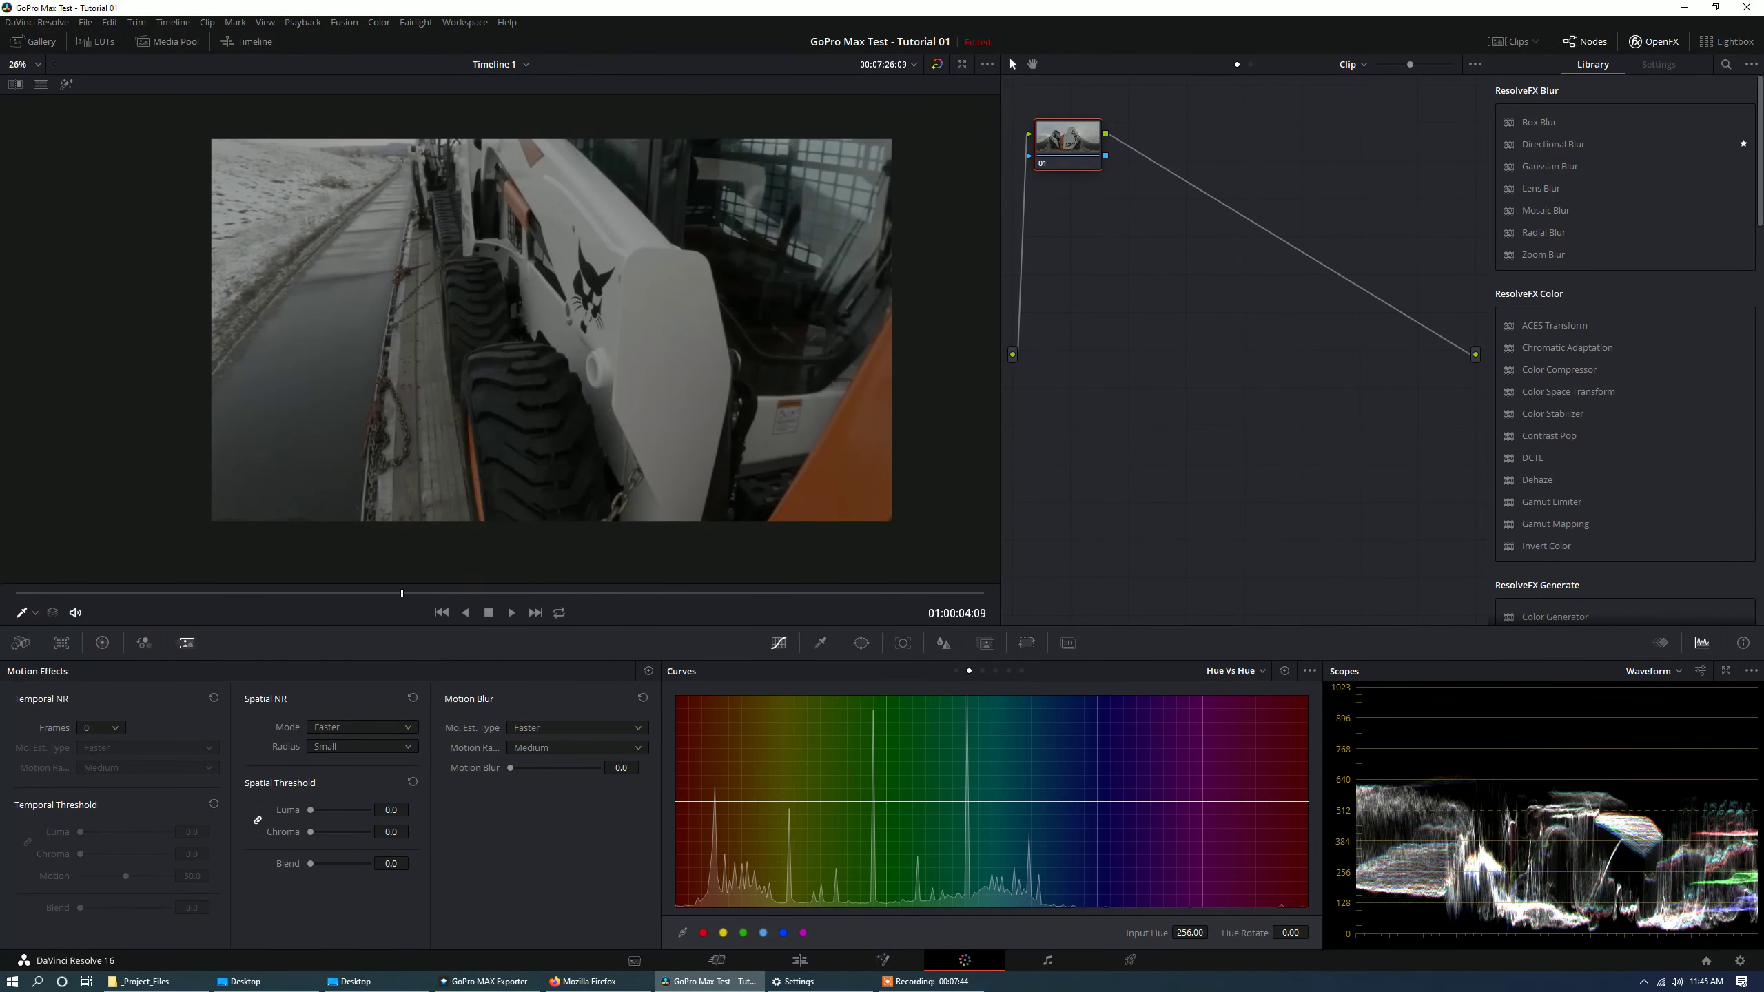
right_click(1069, 139)
mouse_move(1126, 224)
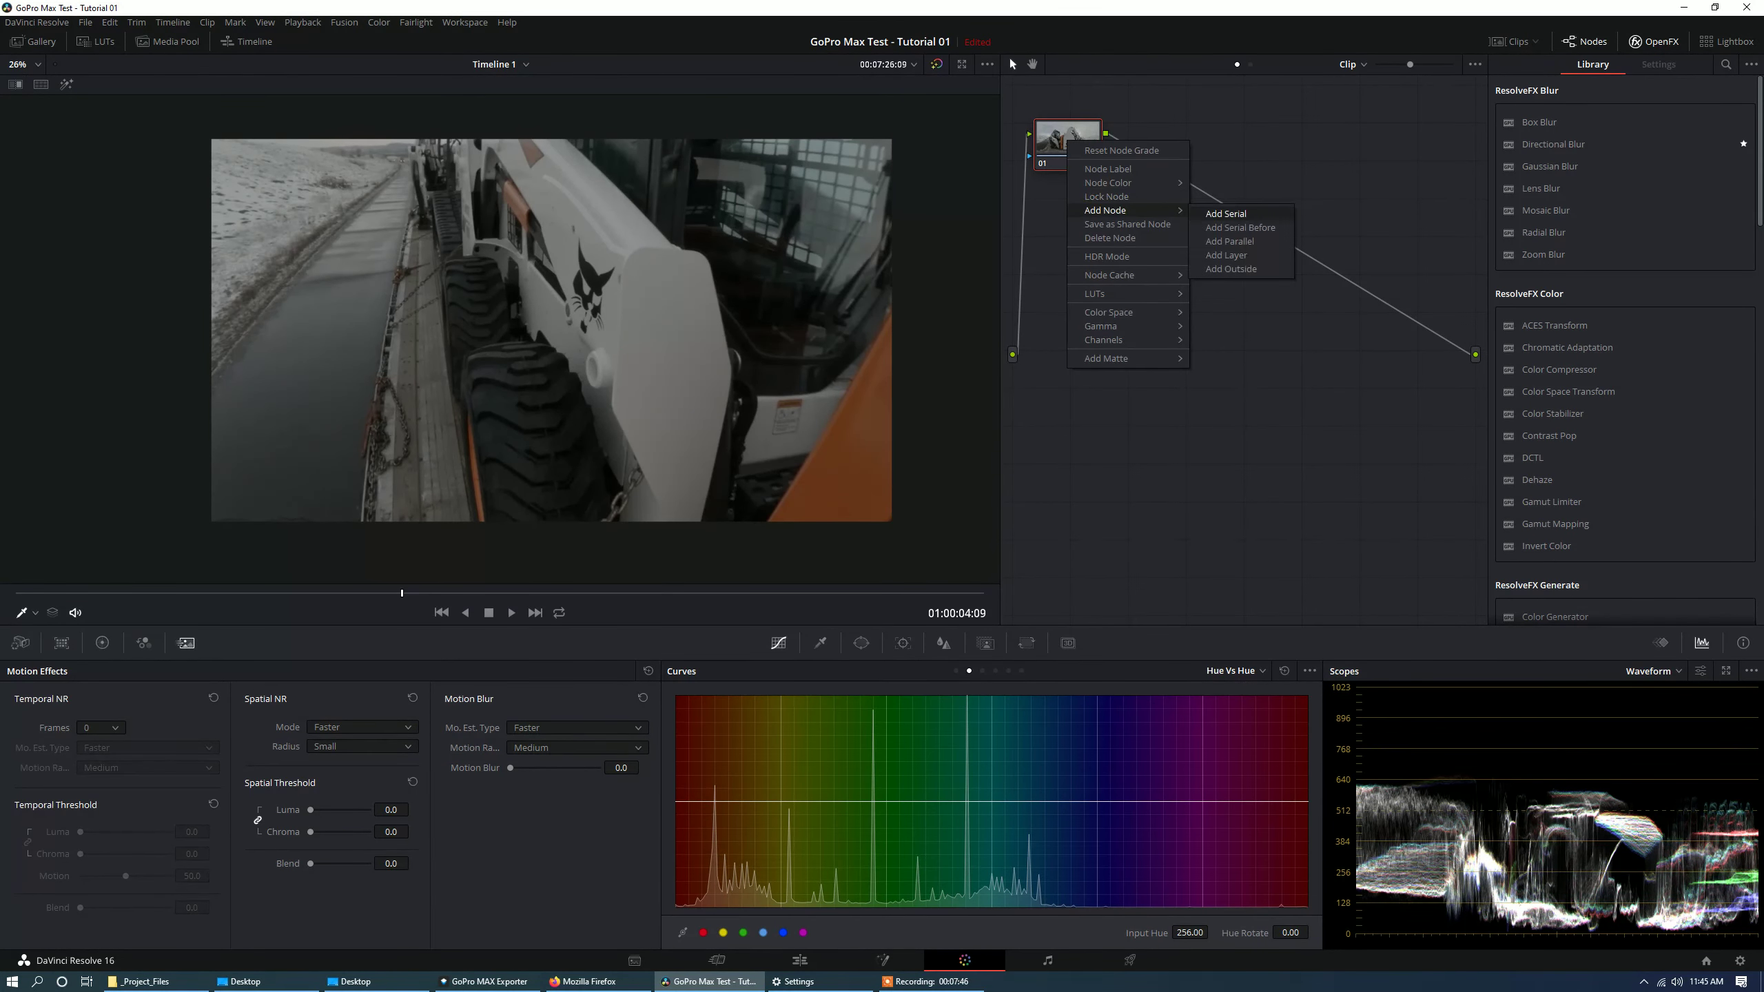
left_click(1230, 212)
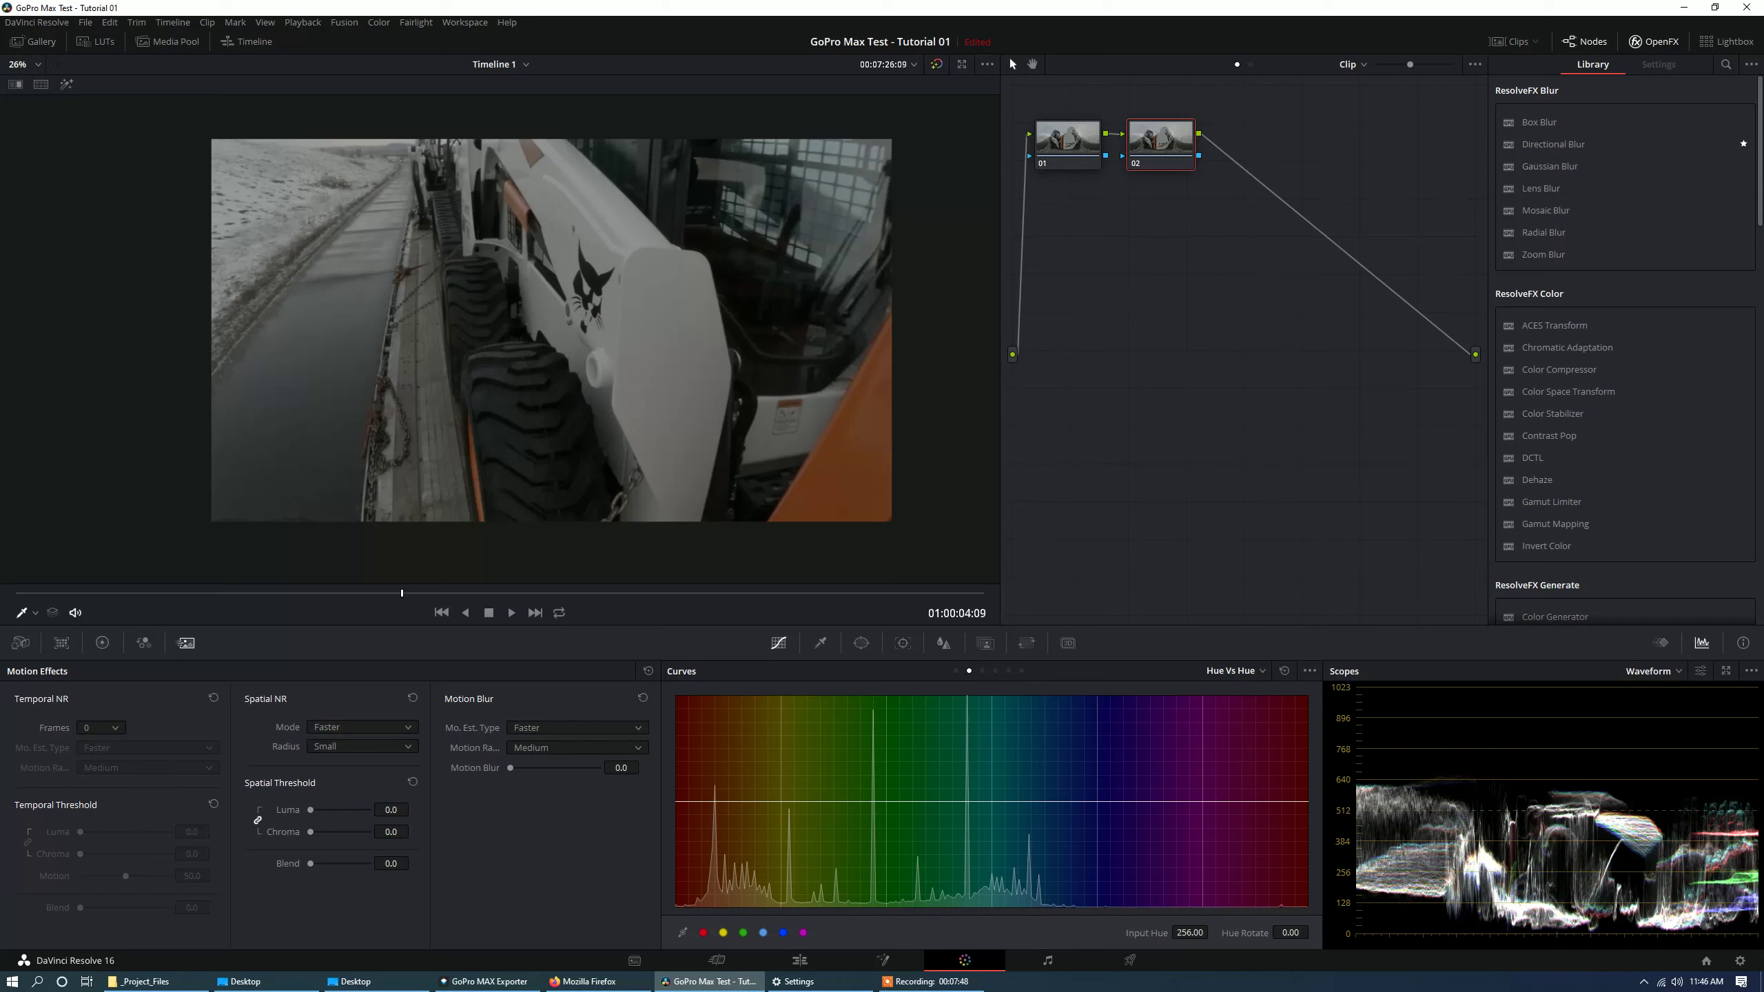
Show the blur controls and primary color wheels for node 02, and raise its Gain to 1.25.
left_click(944, 643)
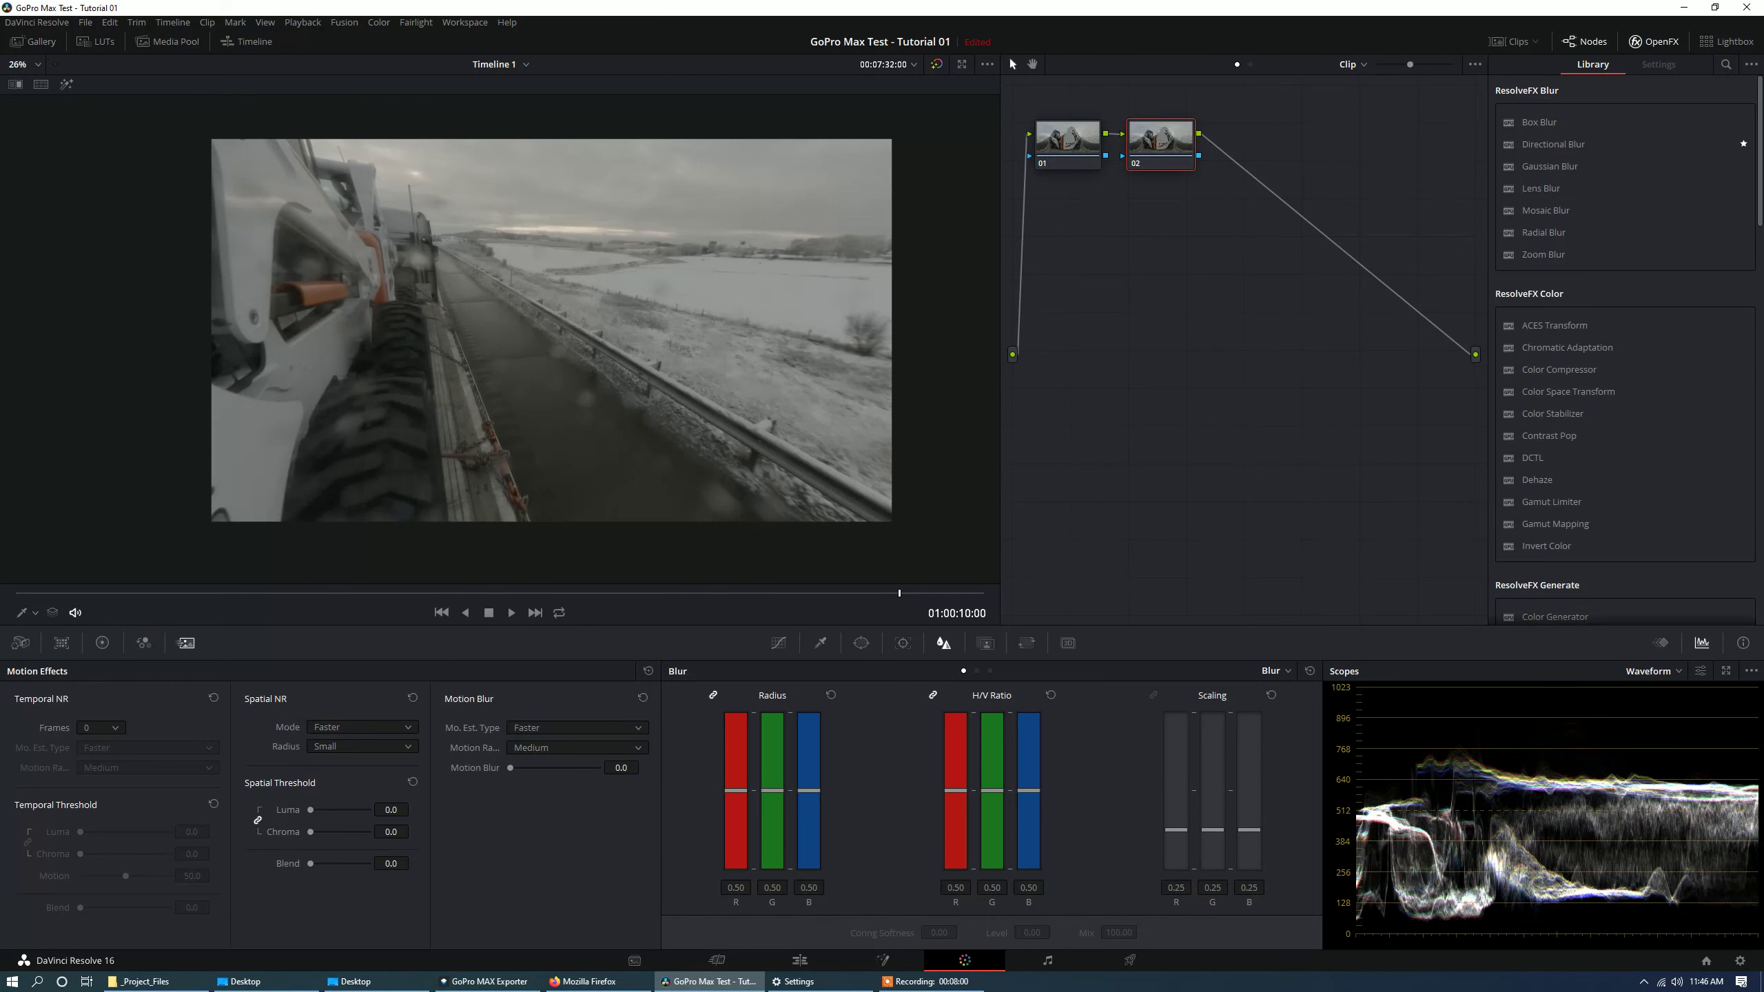
left_click(102, 642)
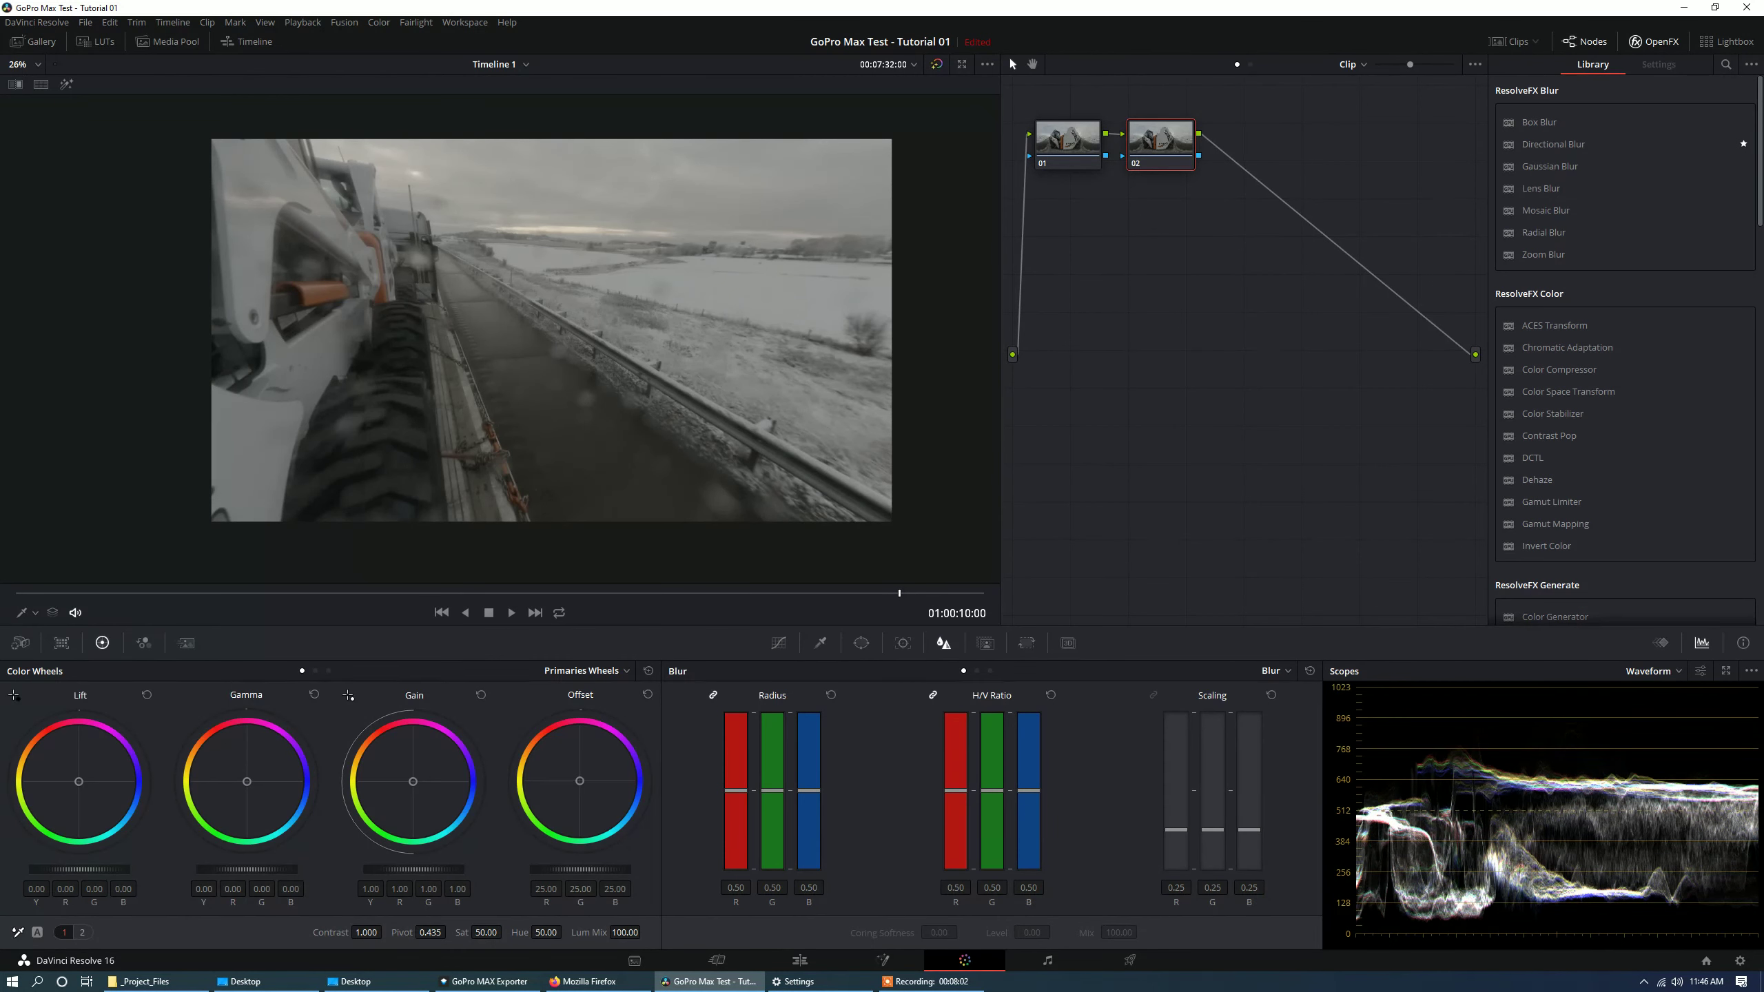
left_click_drag(415, 870, 419, 870)
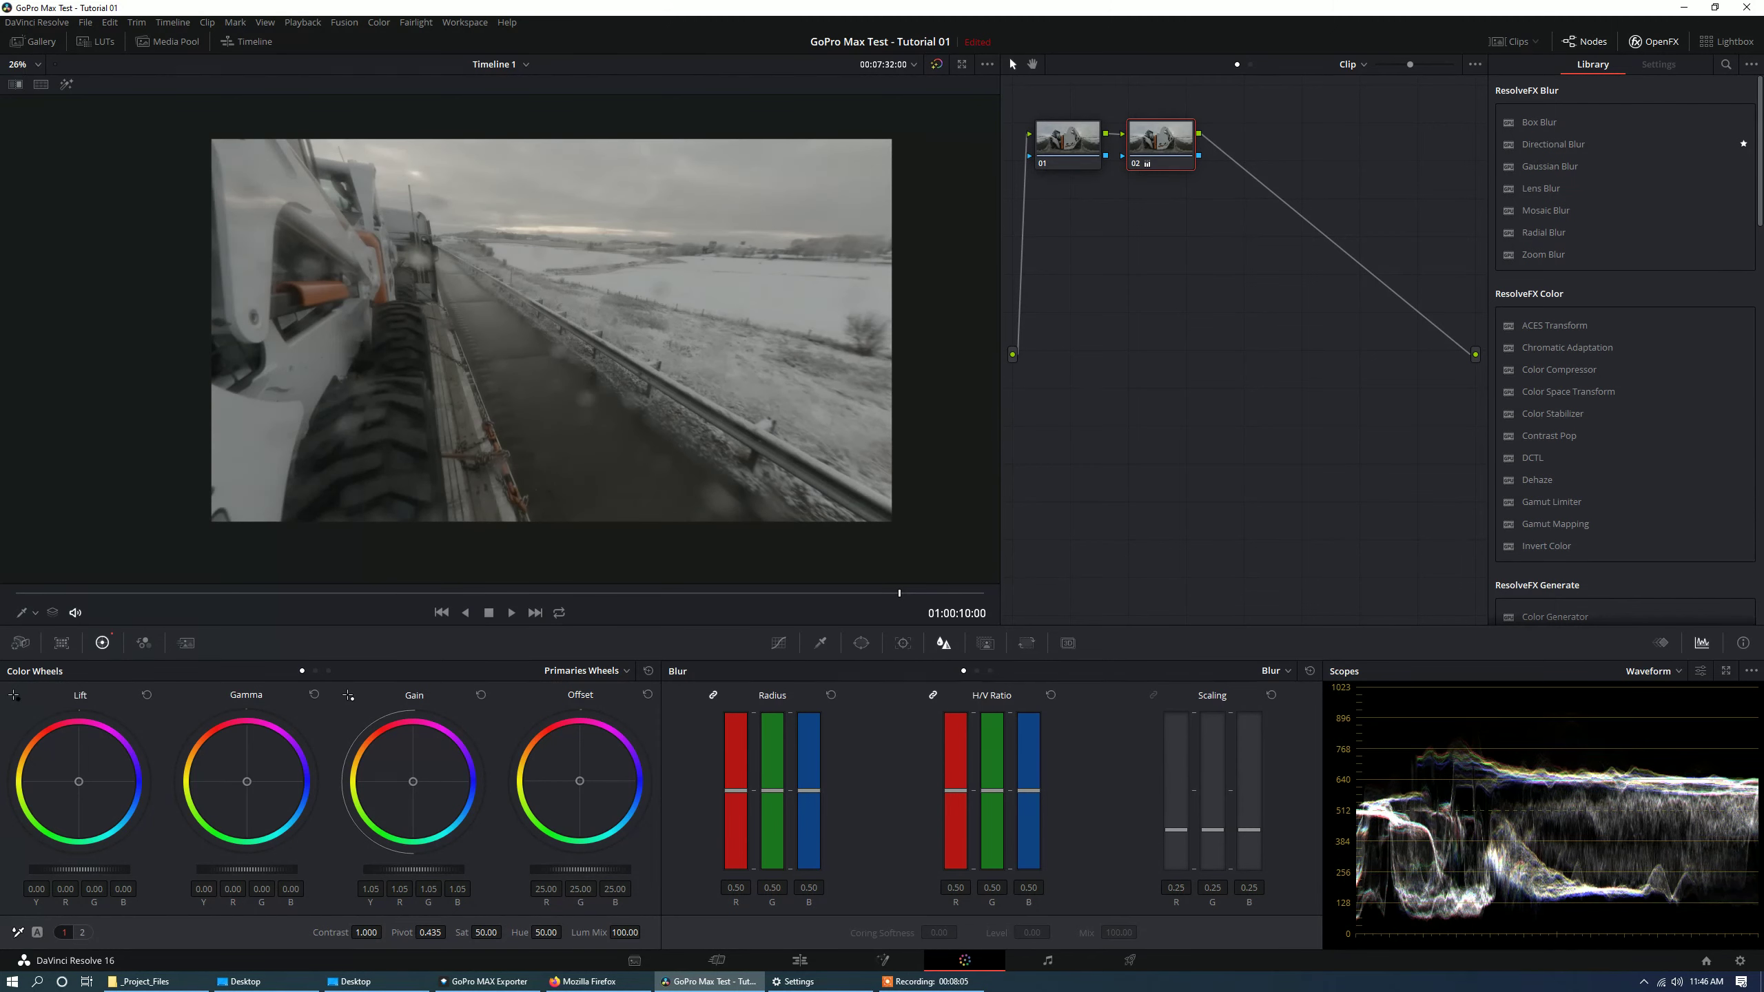
left_click(603, 671)
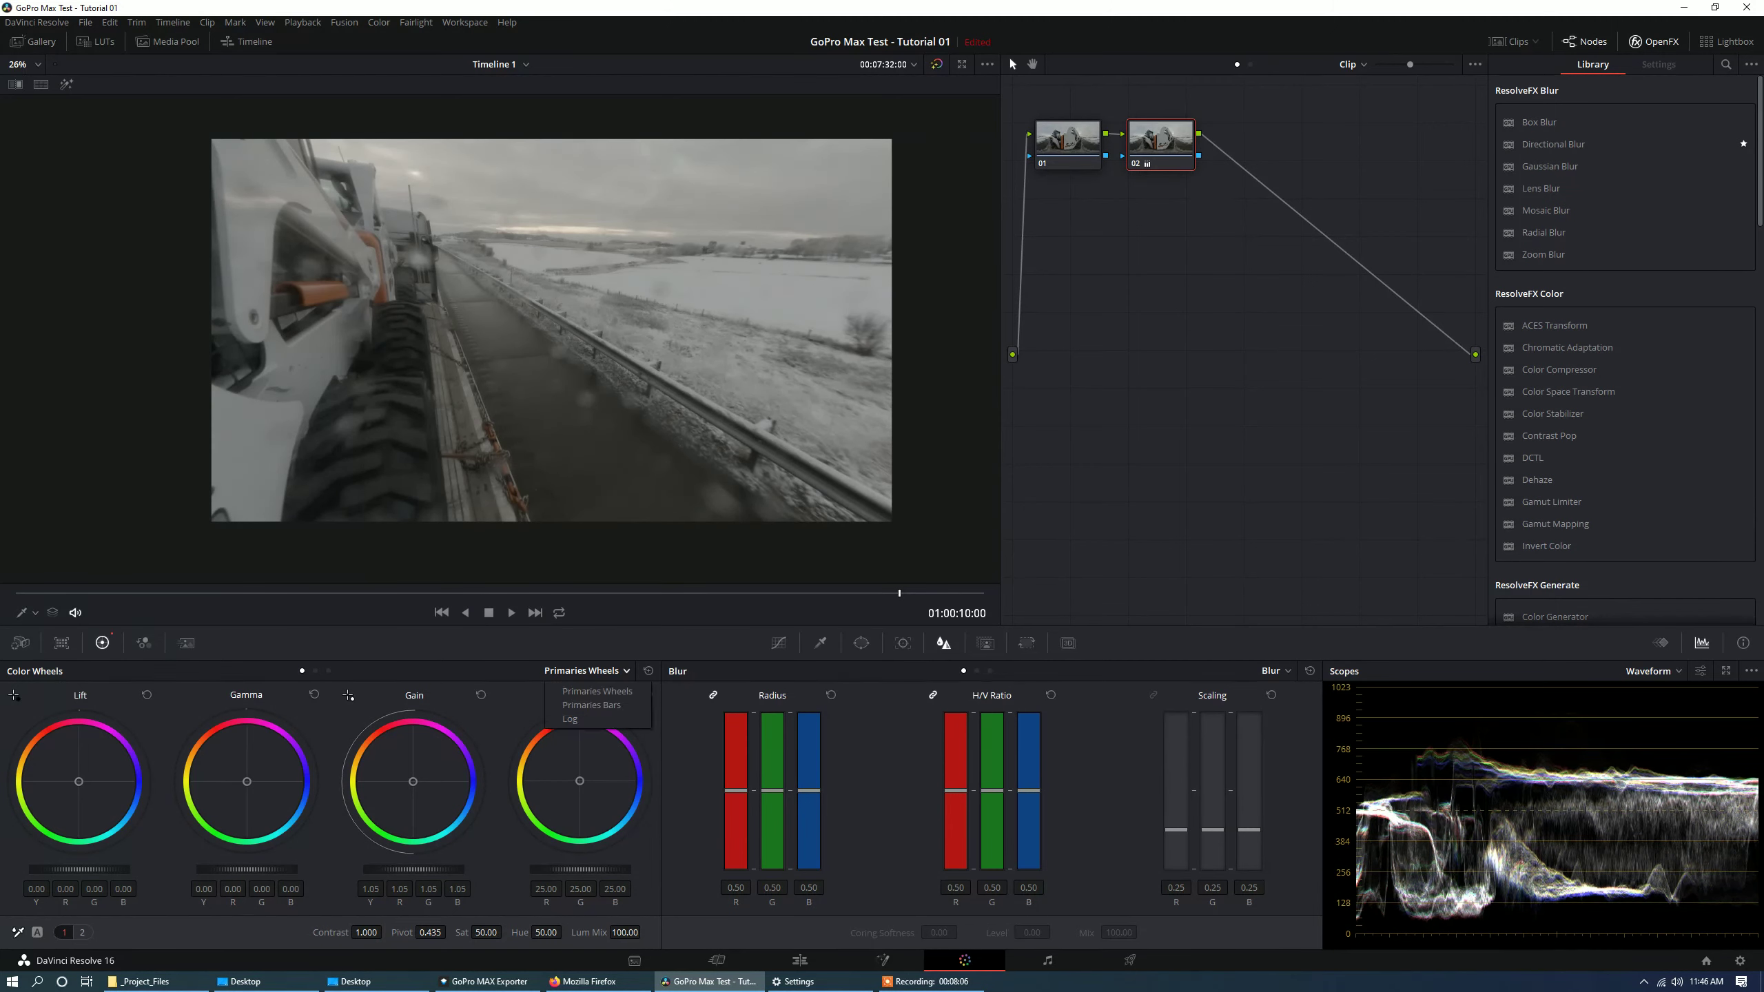
left_click_drag(415, 870, 469, 870)
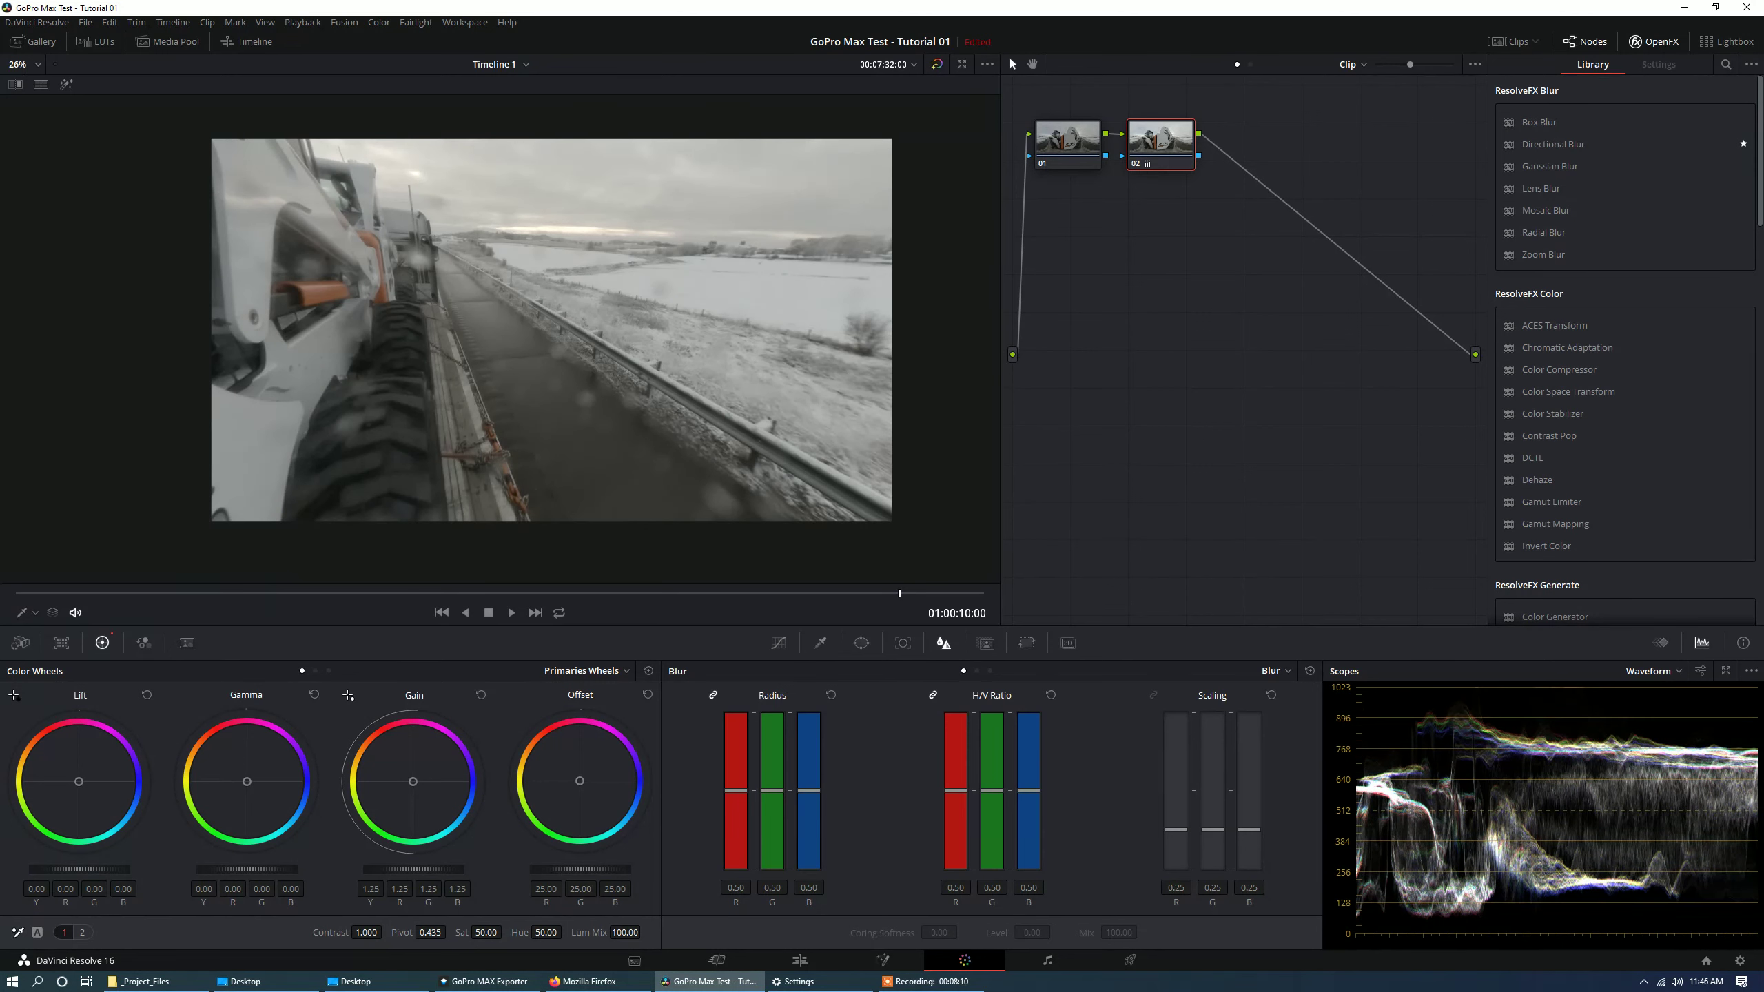
Set node 02's Temperature to -150 to cool the image, and play through the clip to check the grade.
left_click(82, 932)
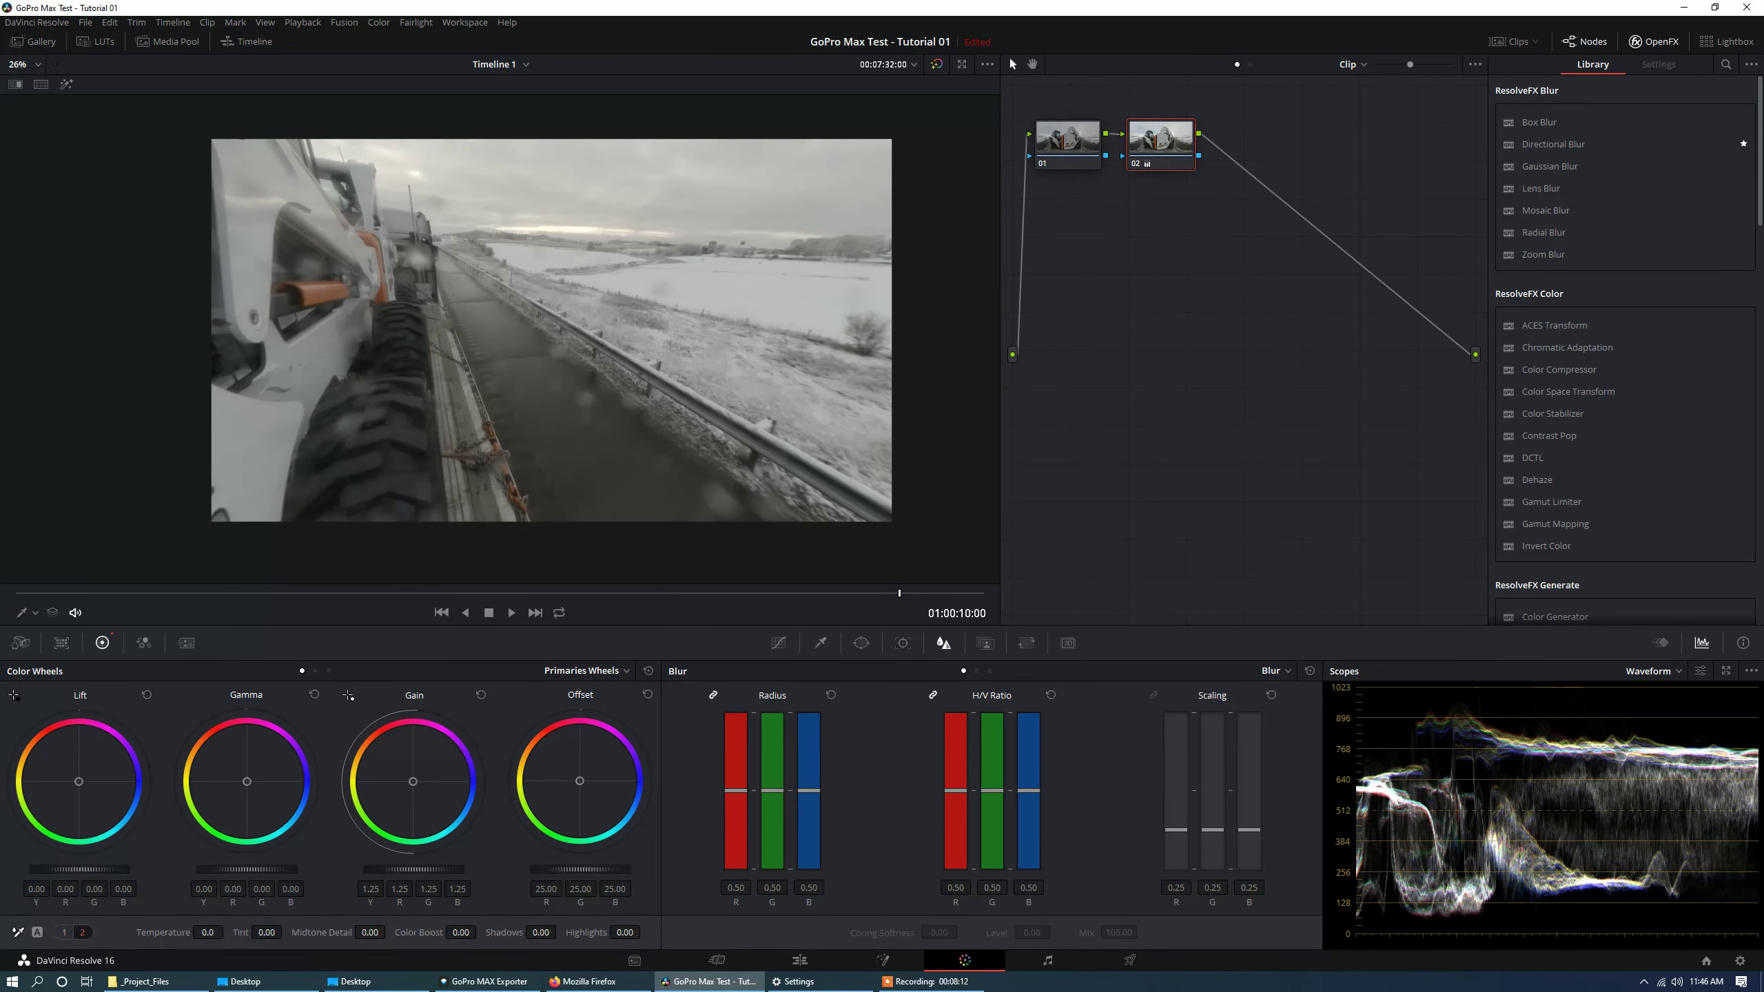
left_click_drag(228, 932, 228, 932)
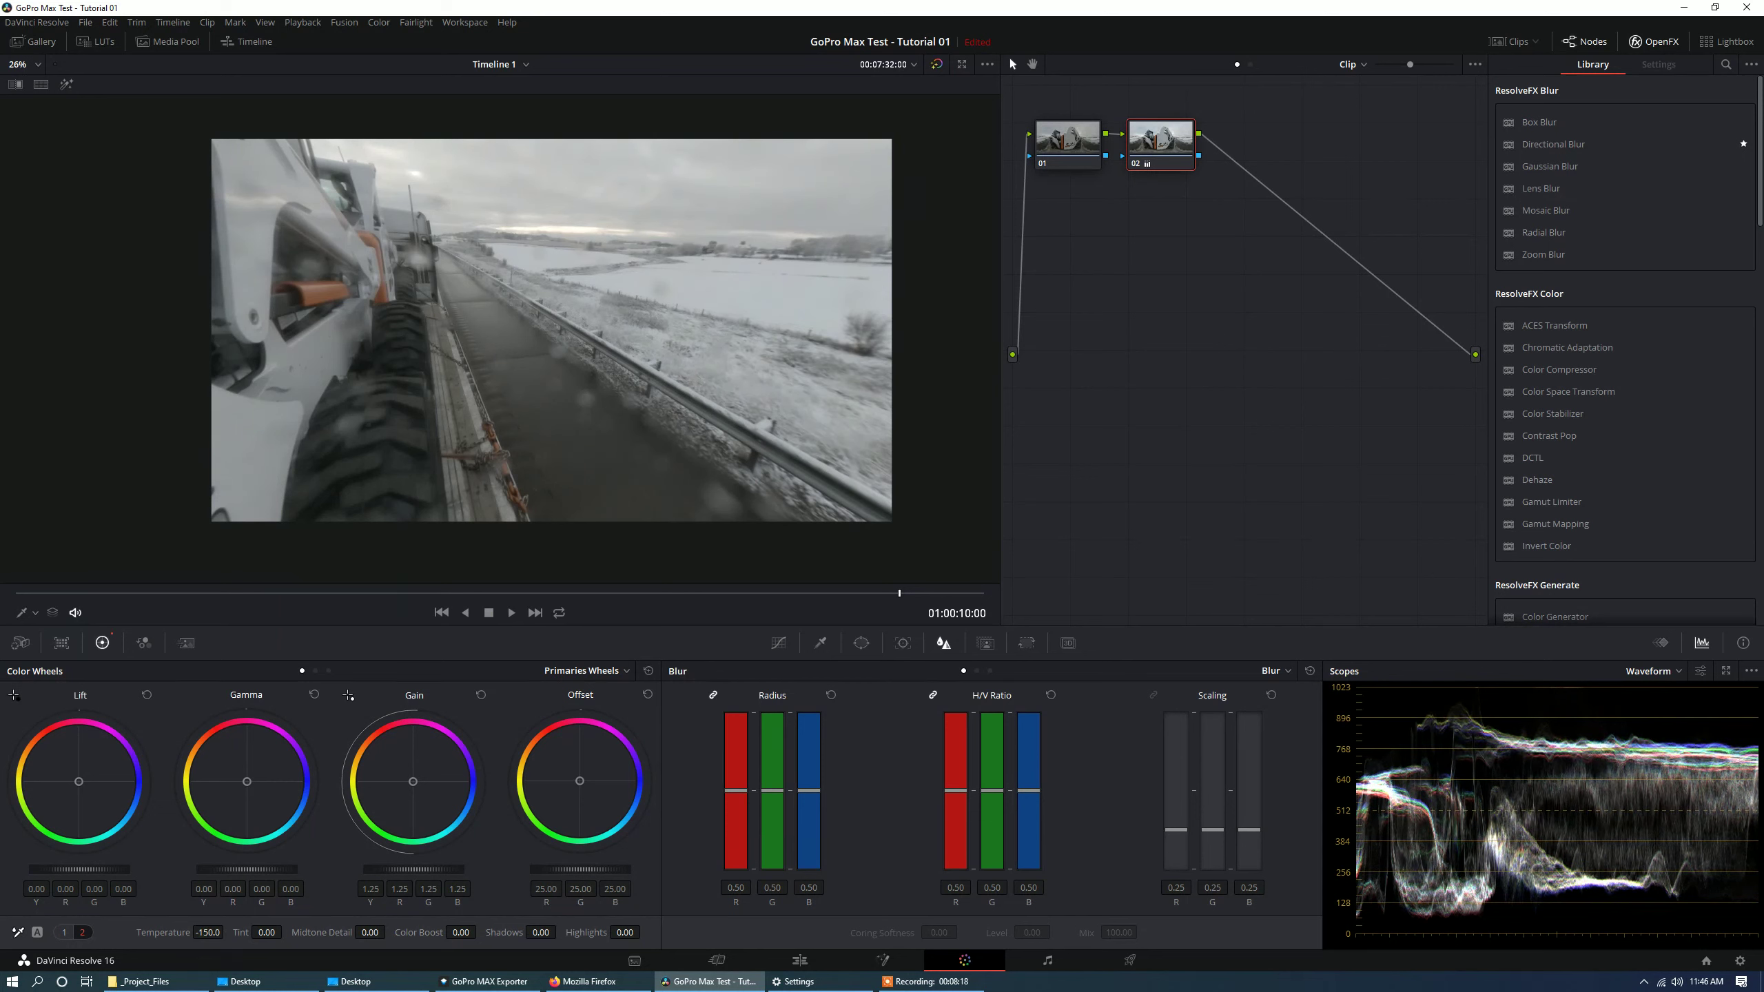
key("space")
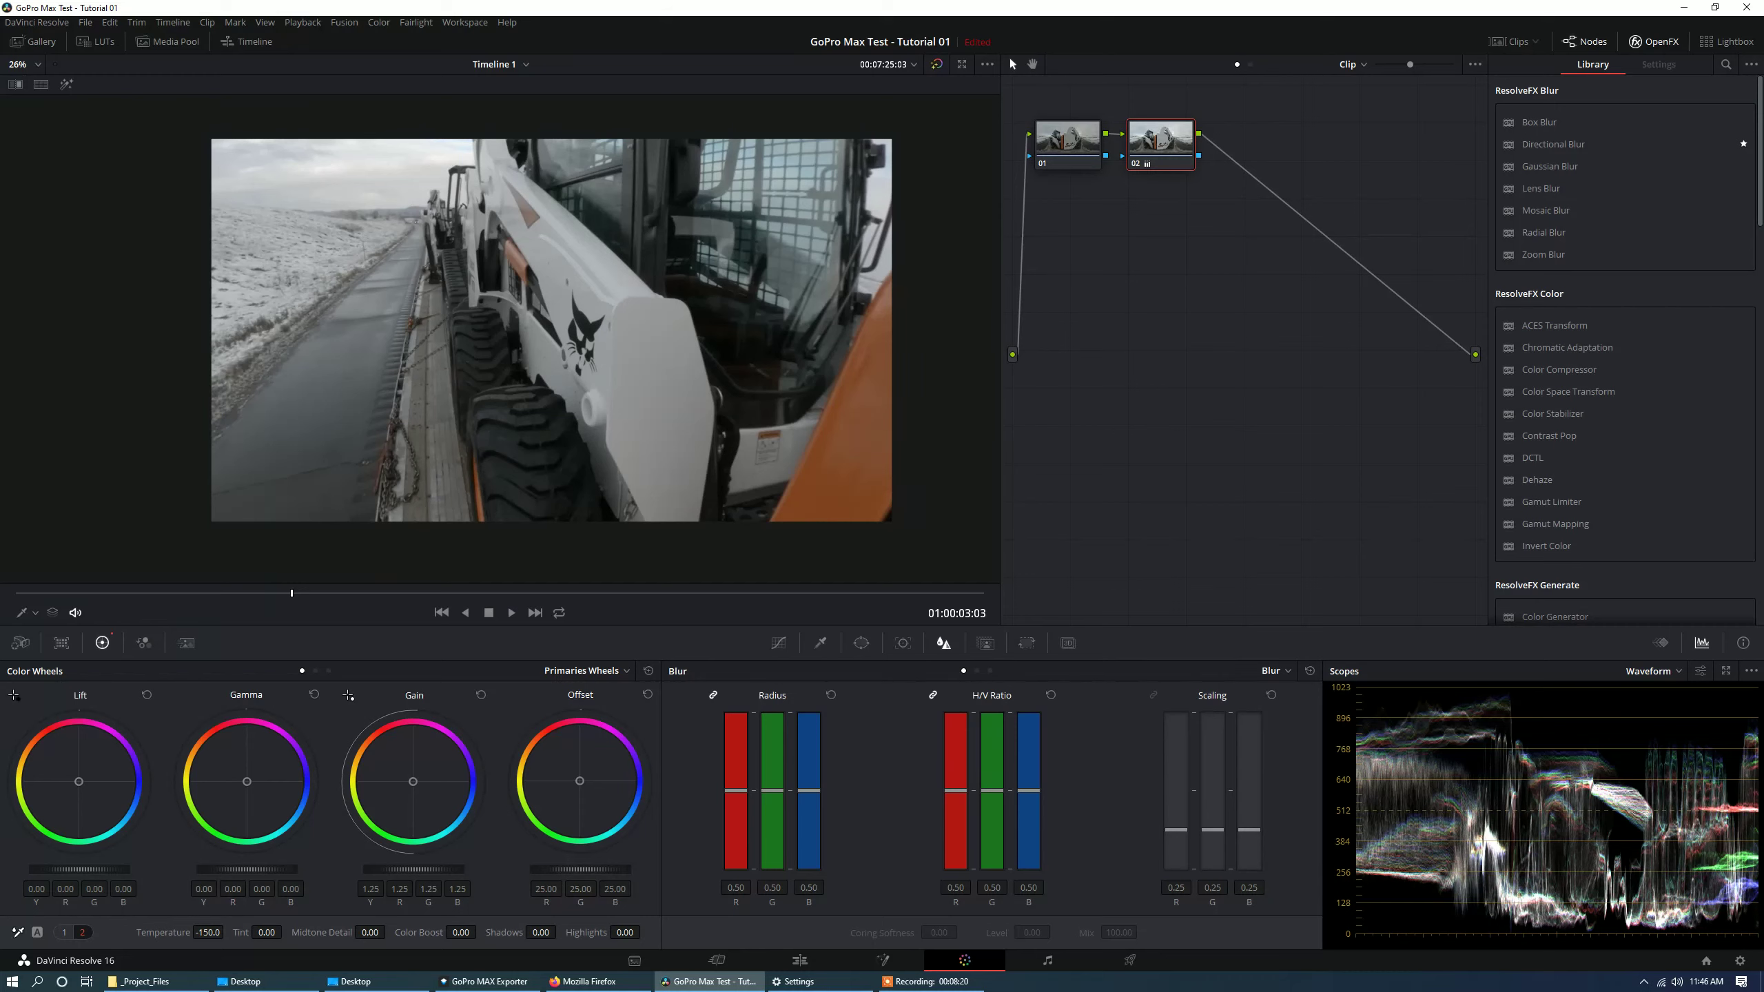
key("Down")
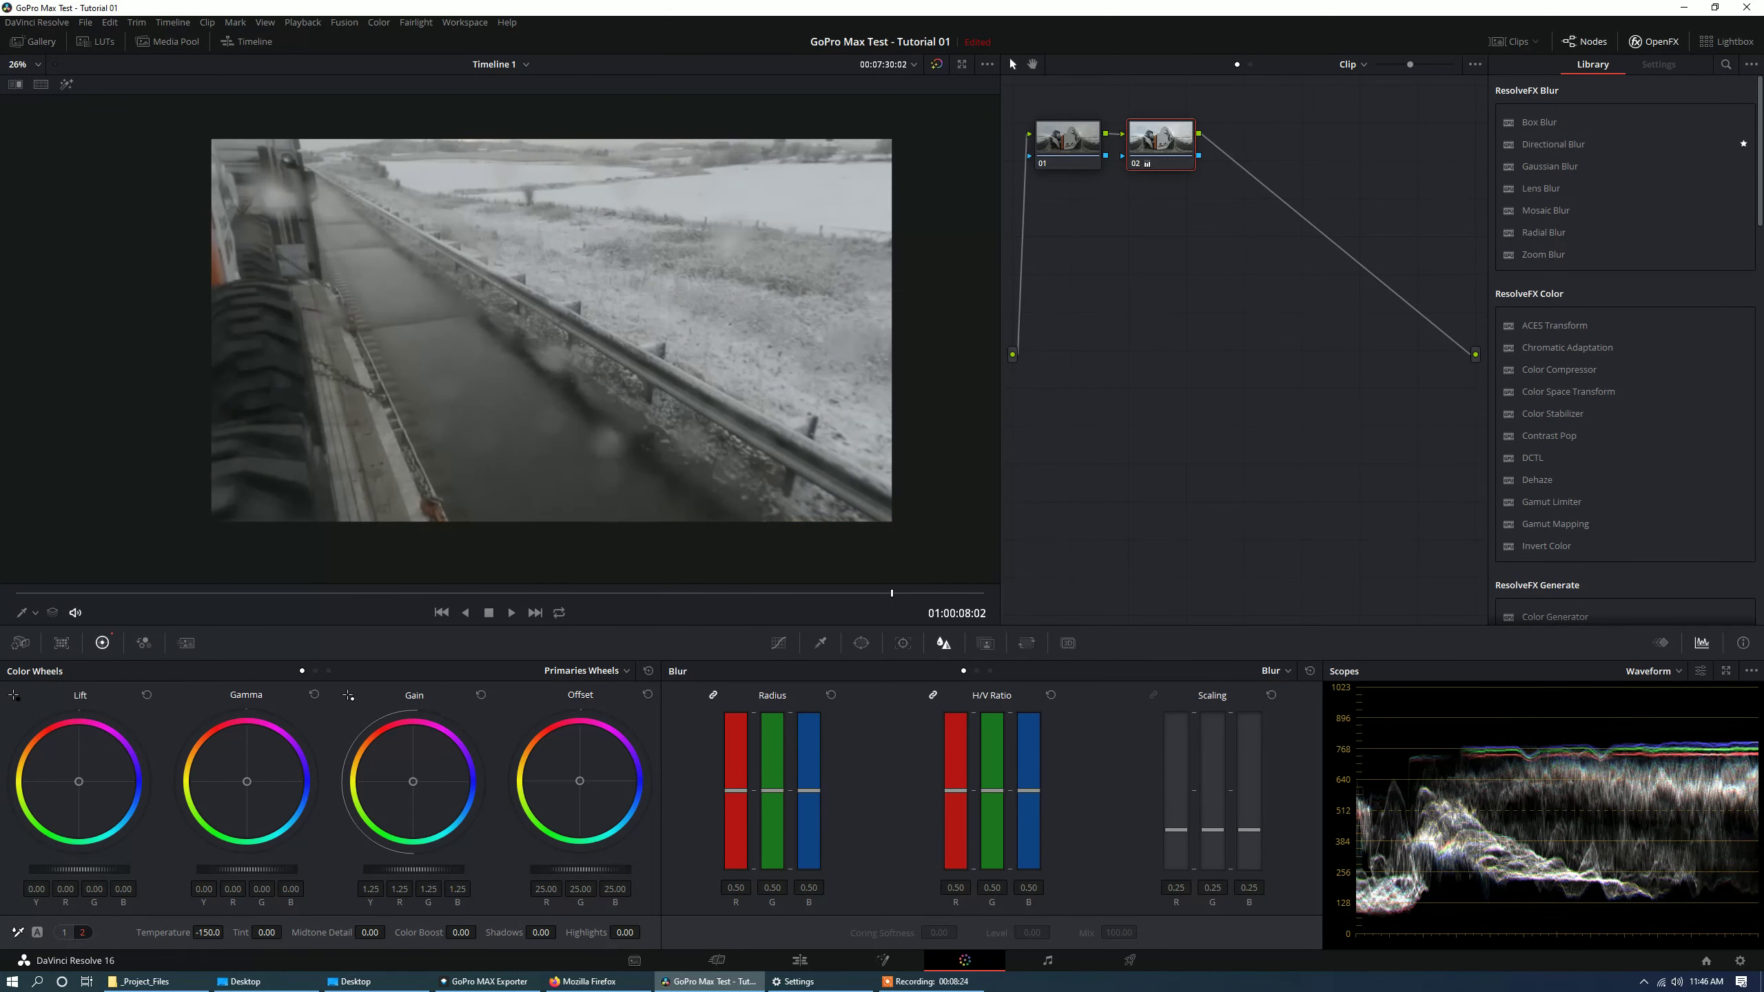
key("Down")
Add a serial node after node 02 and sharpen the image on it with a Radius of 0.47.
right_click(1157, 151)
mouse_move(1209, 221)
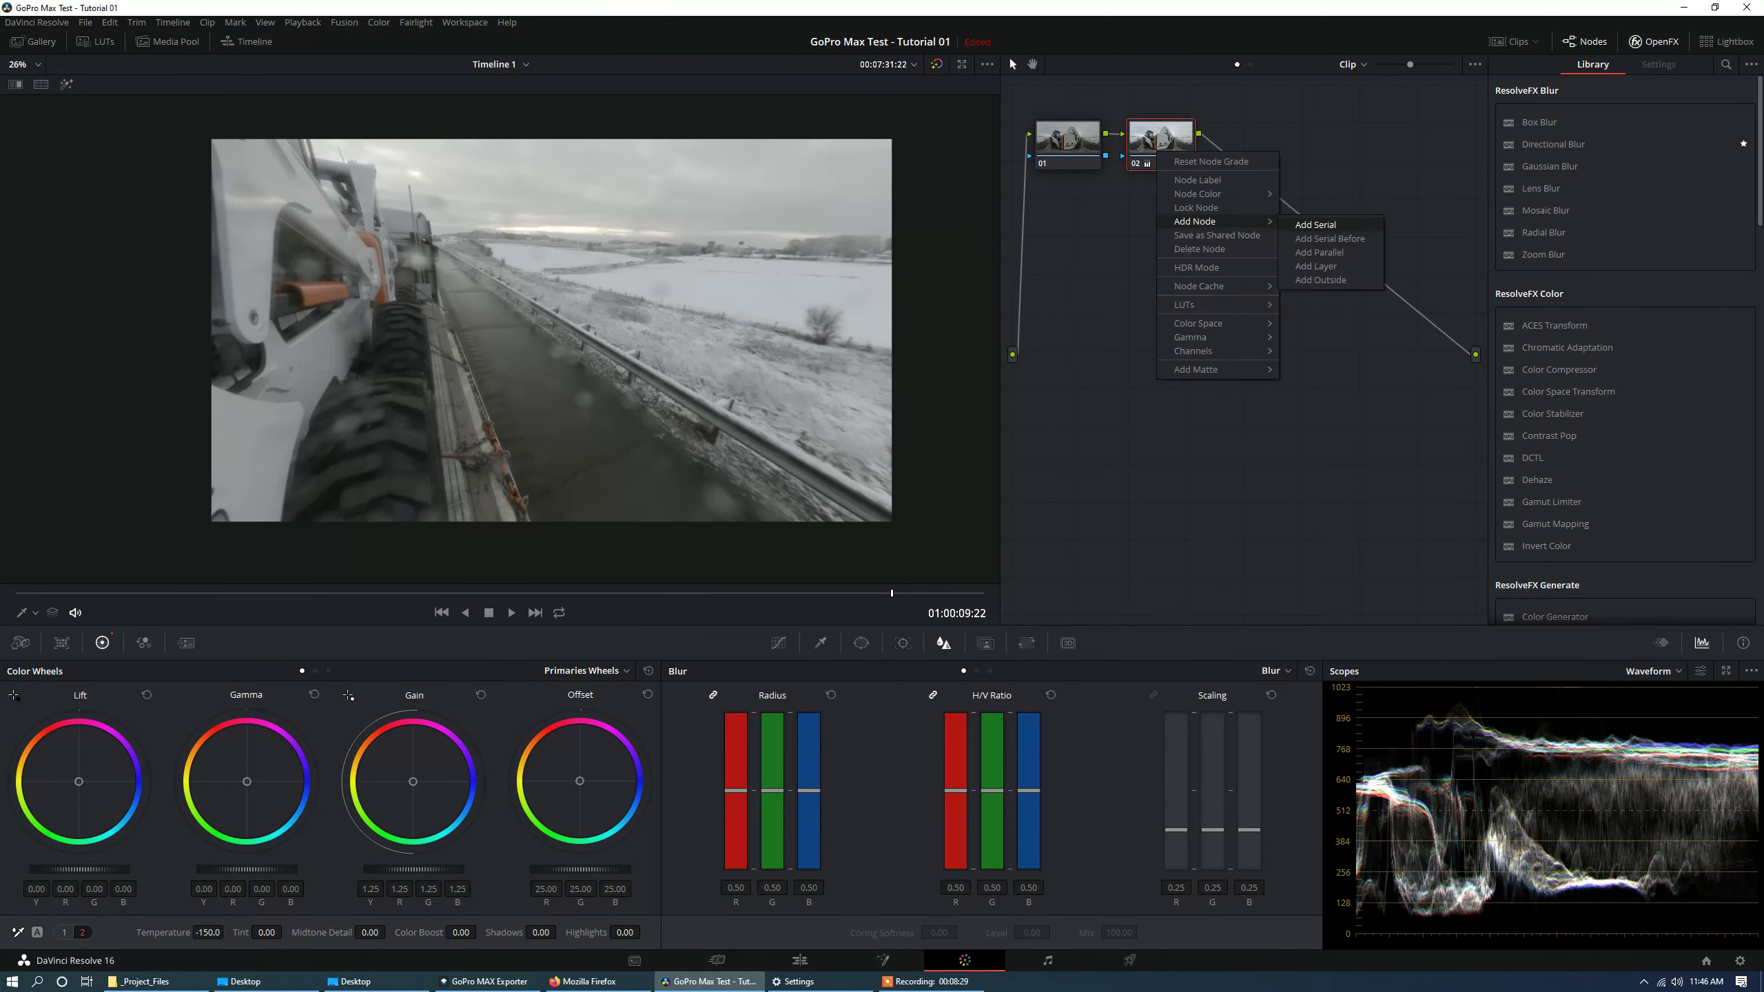
left_click(1316, 224)
left_click(1277, 671)
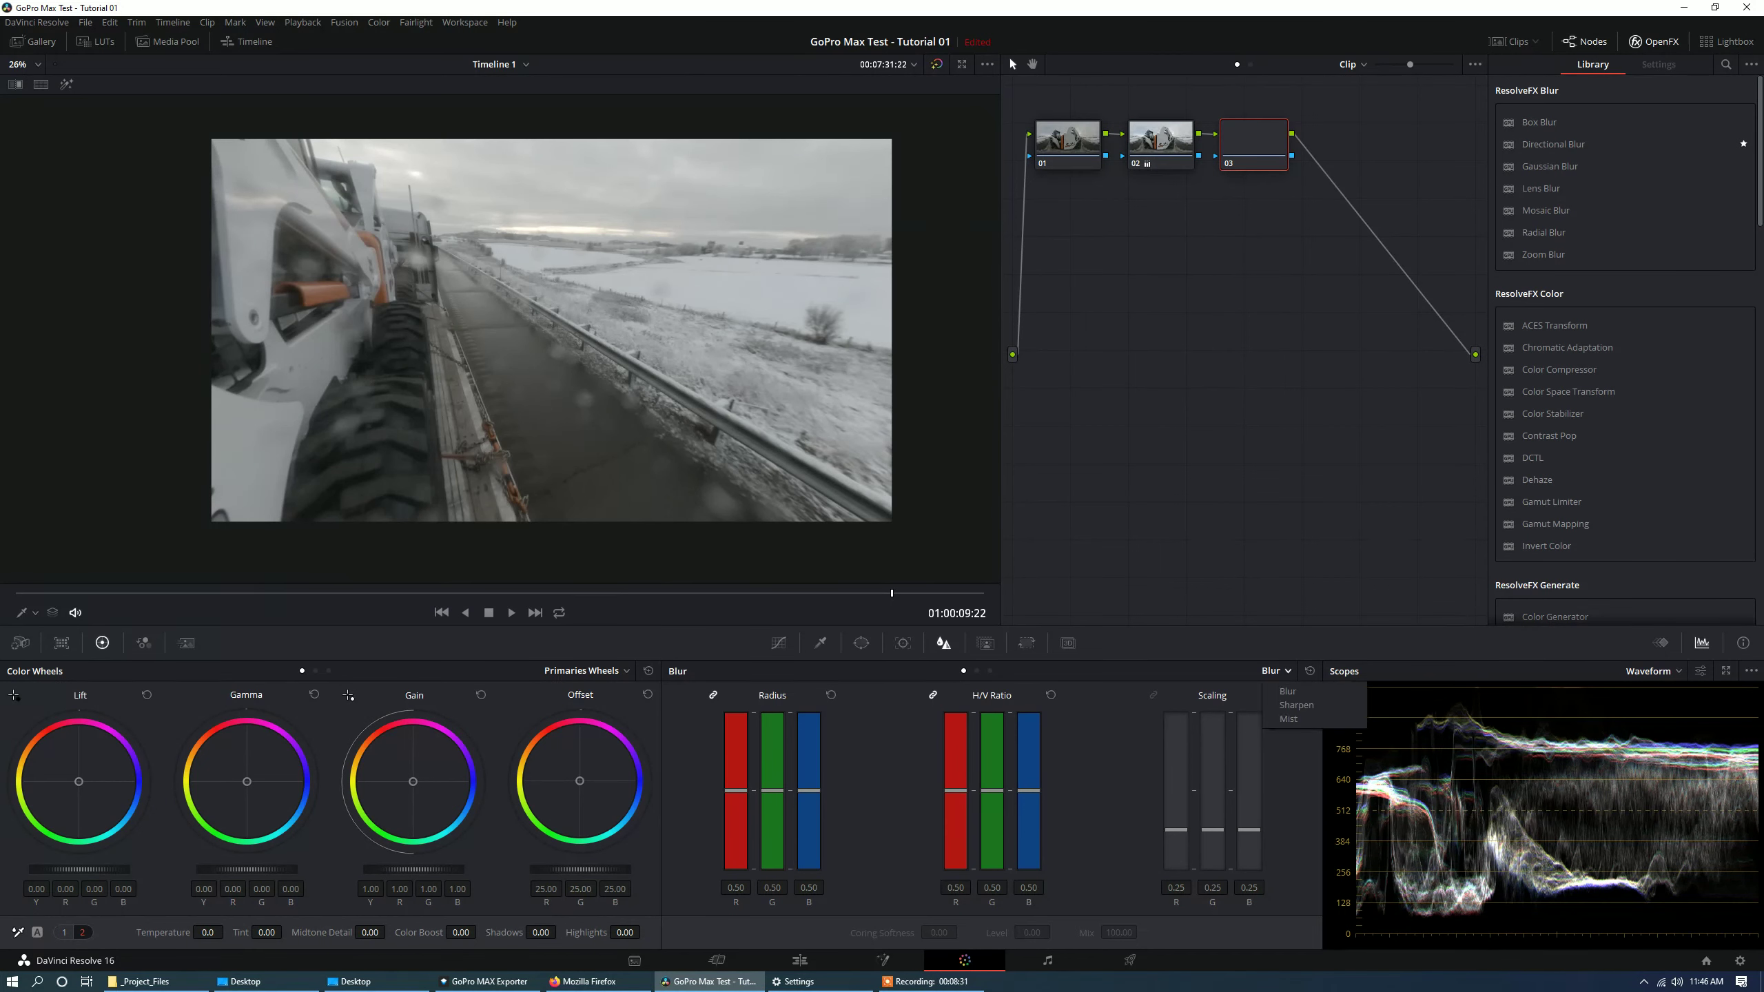
left_click(1296, 706)
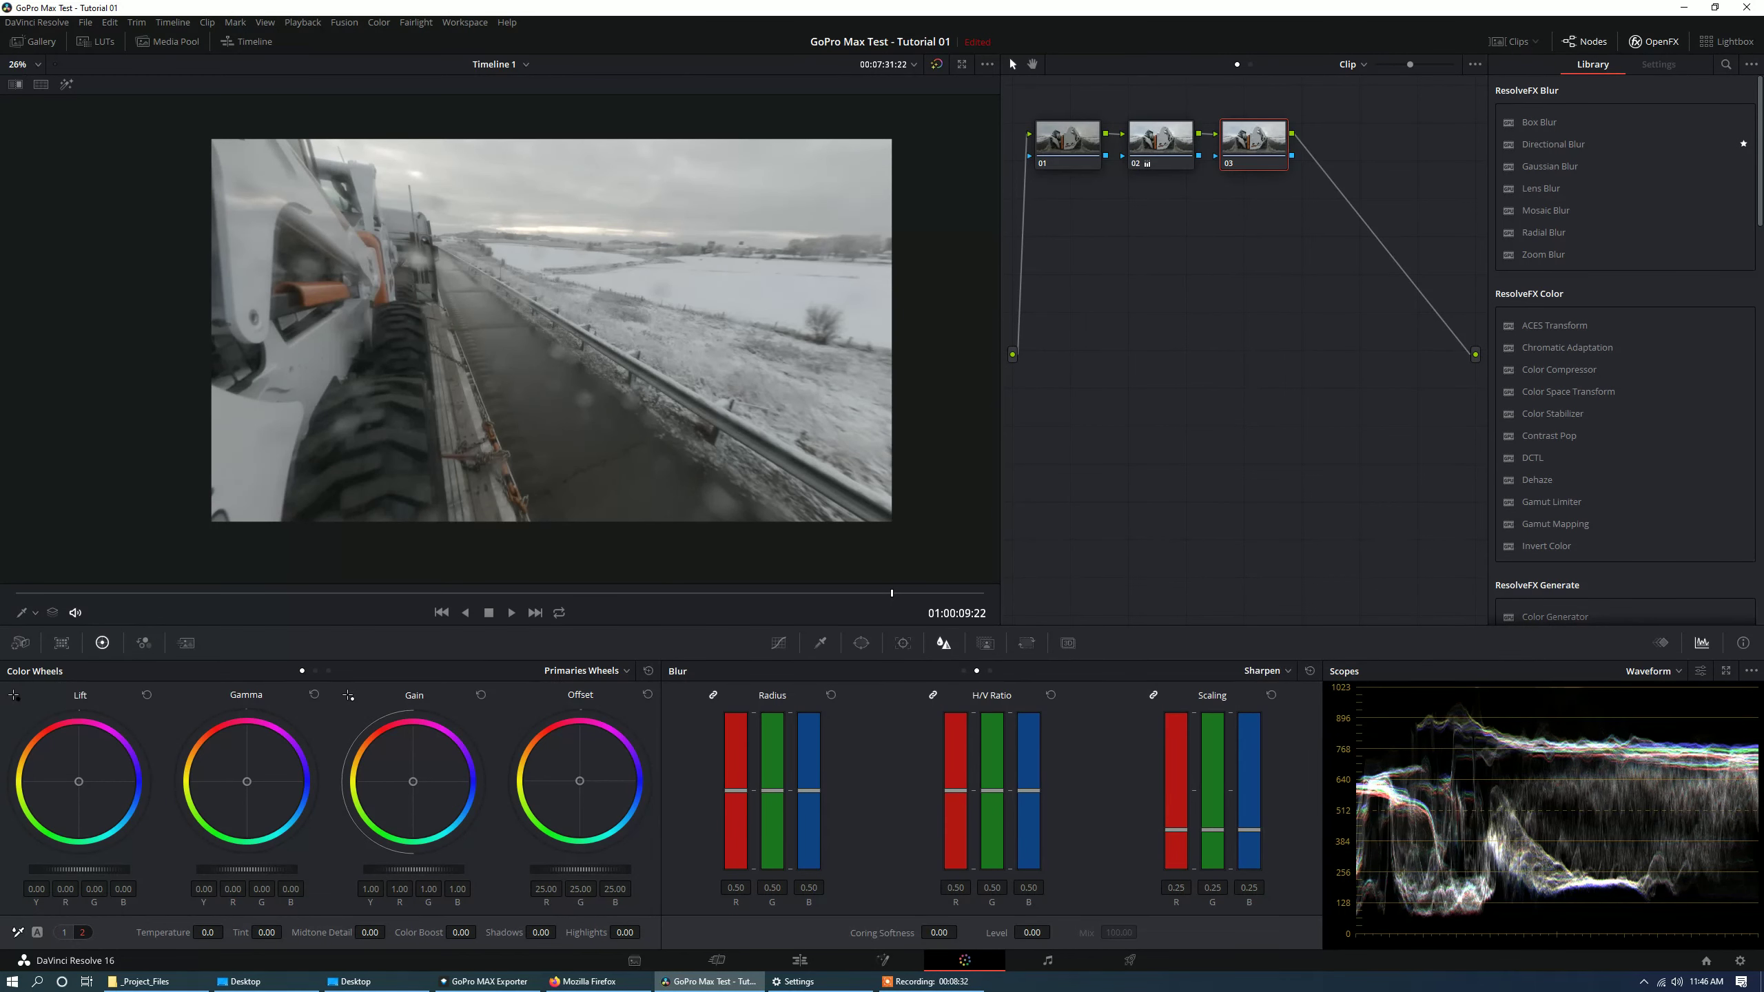
left_click_drag(772, 791, 773, 796)
Compare the guardrail detail with node 03 off and on, and lower its sharpening Radius to 0.45.
scroll(501, 339, "up", 5)
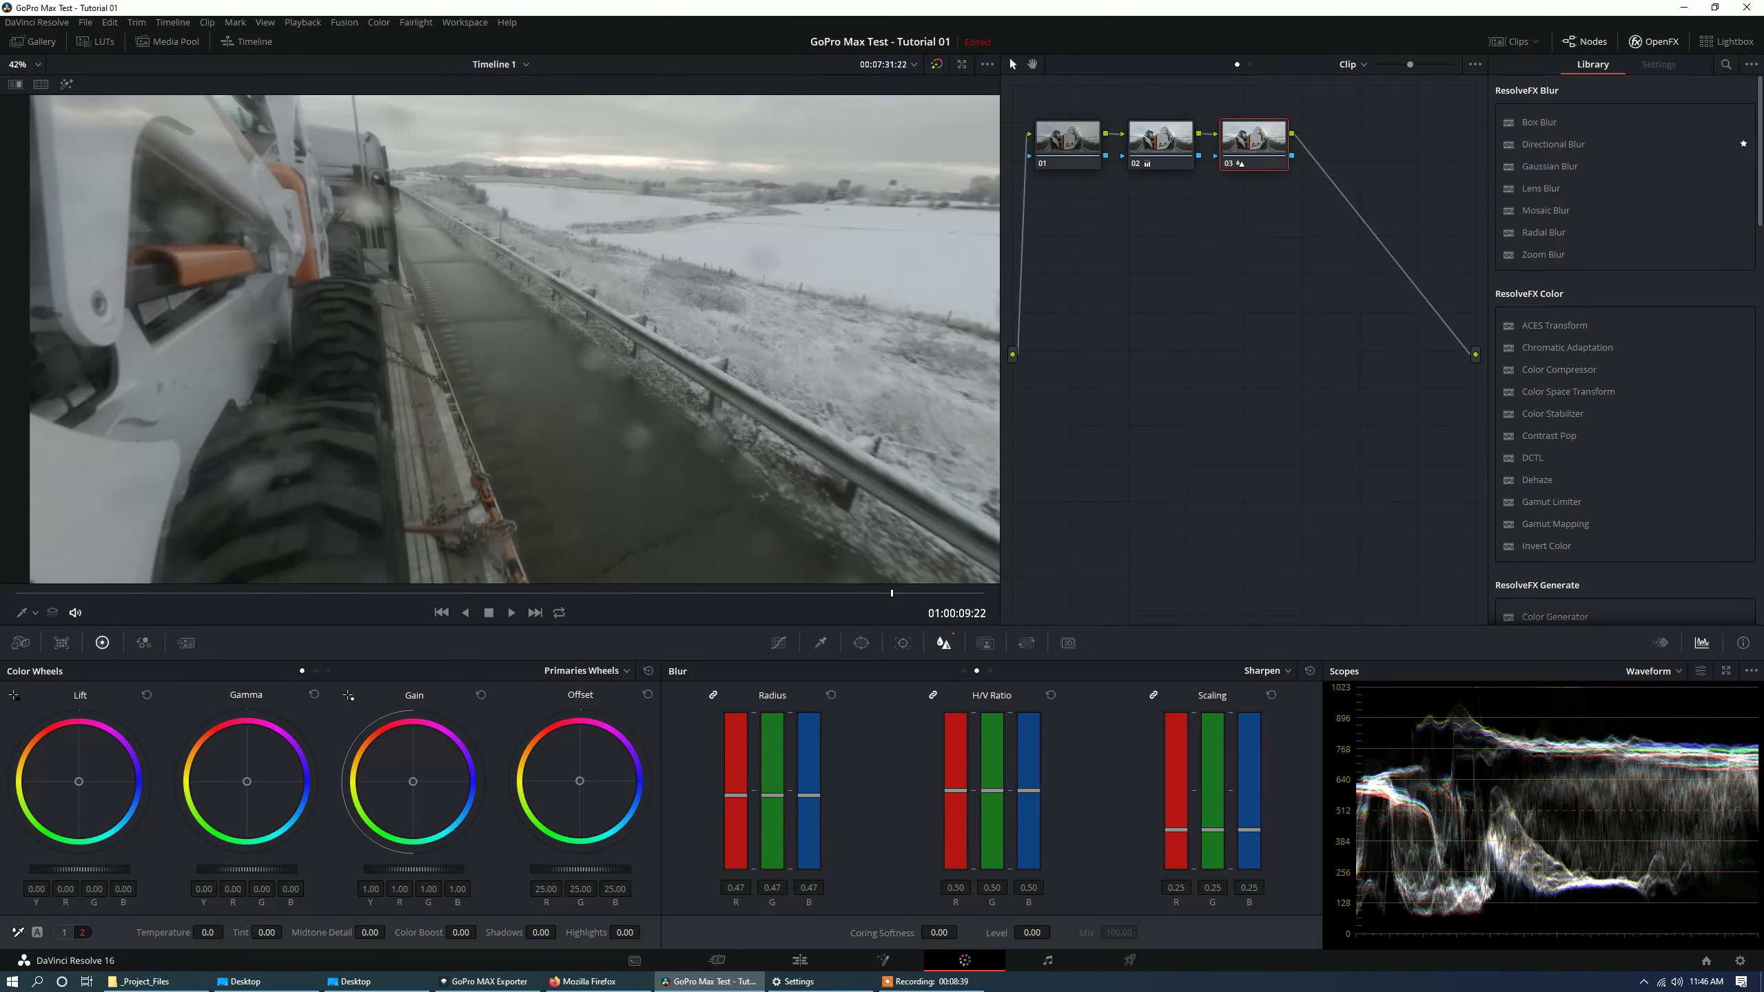
key("ctrl+d")
scroll(501, 339, "up", 6)
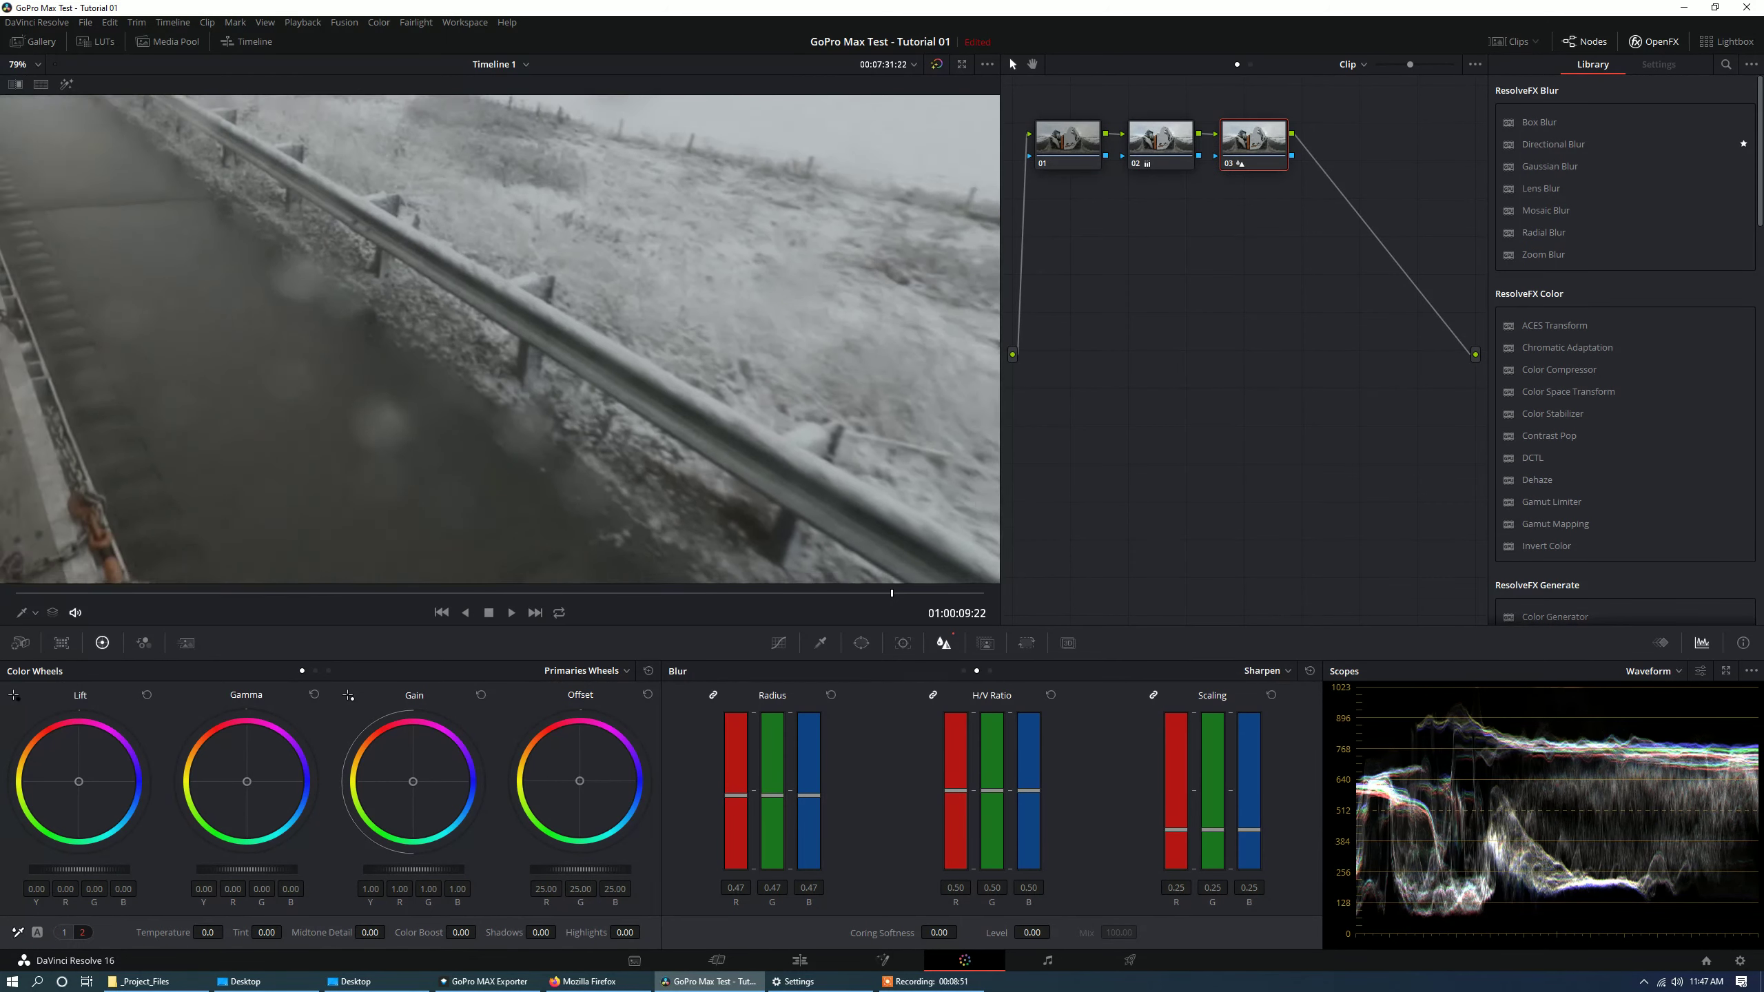
key("ctrl+d")
key("ctrl+d")
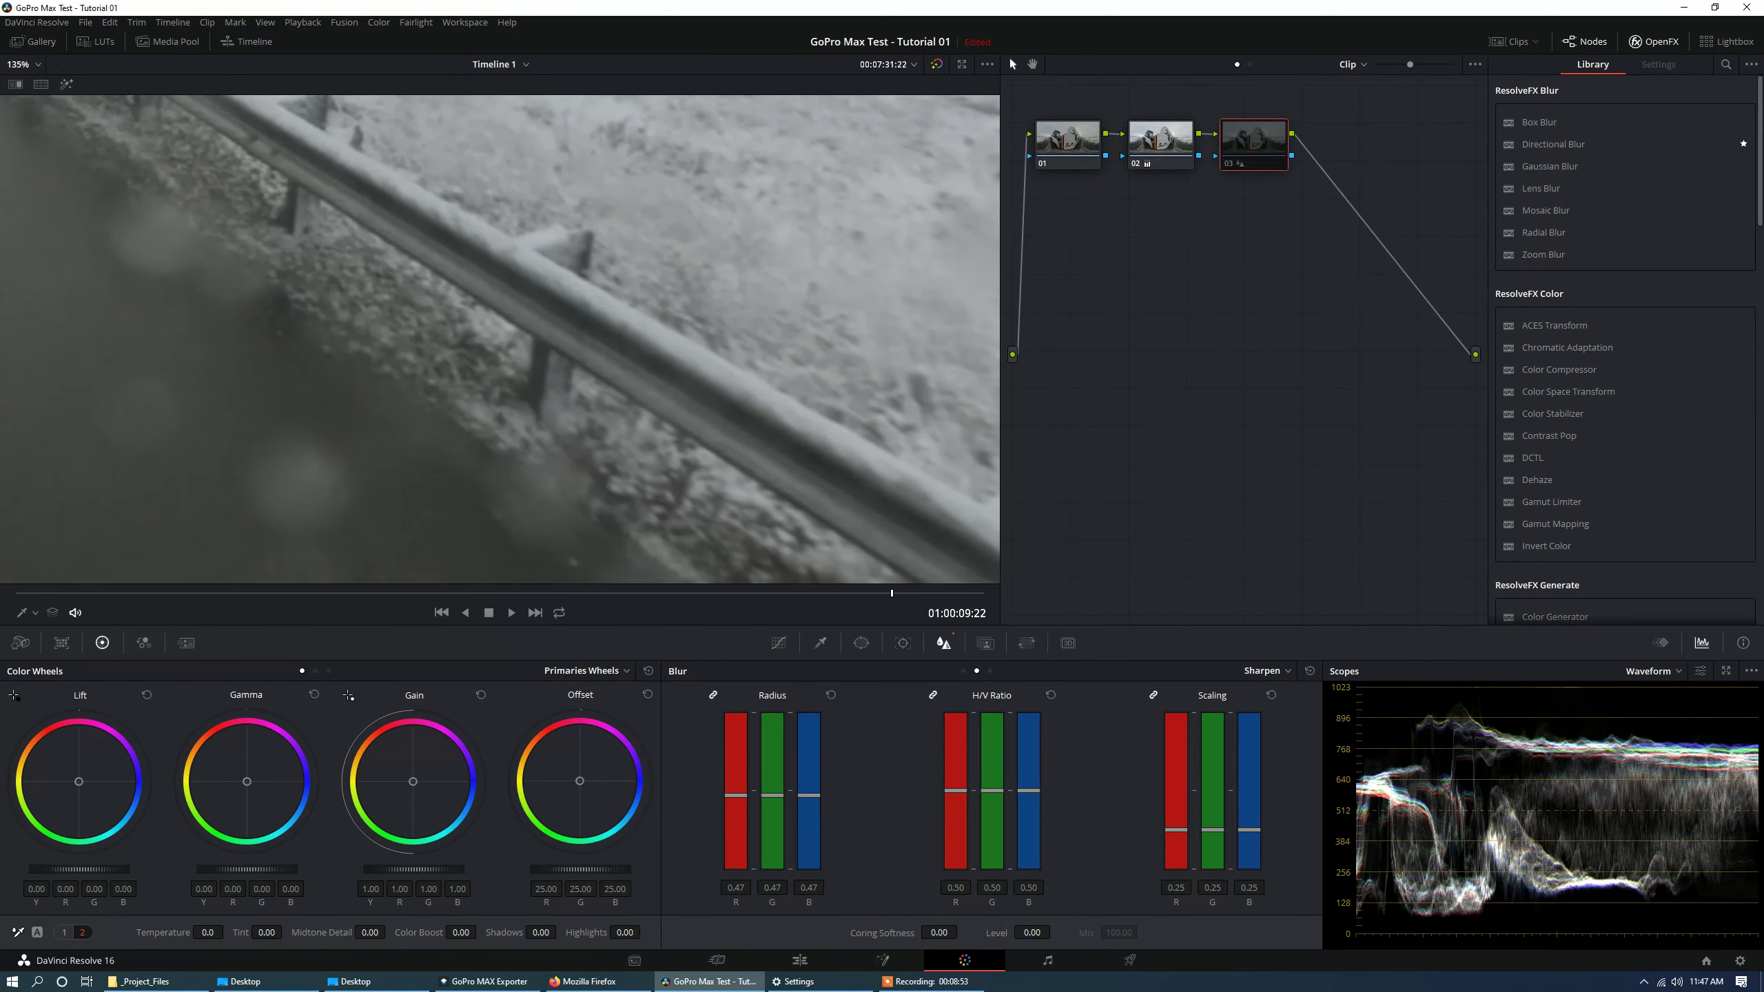
key("ctrl+d")
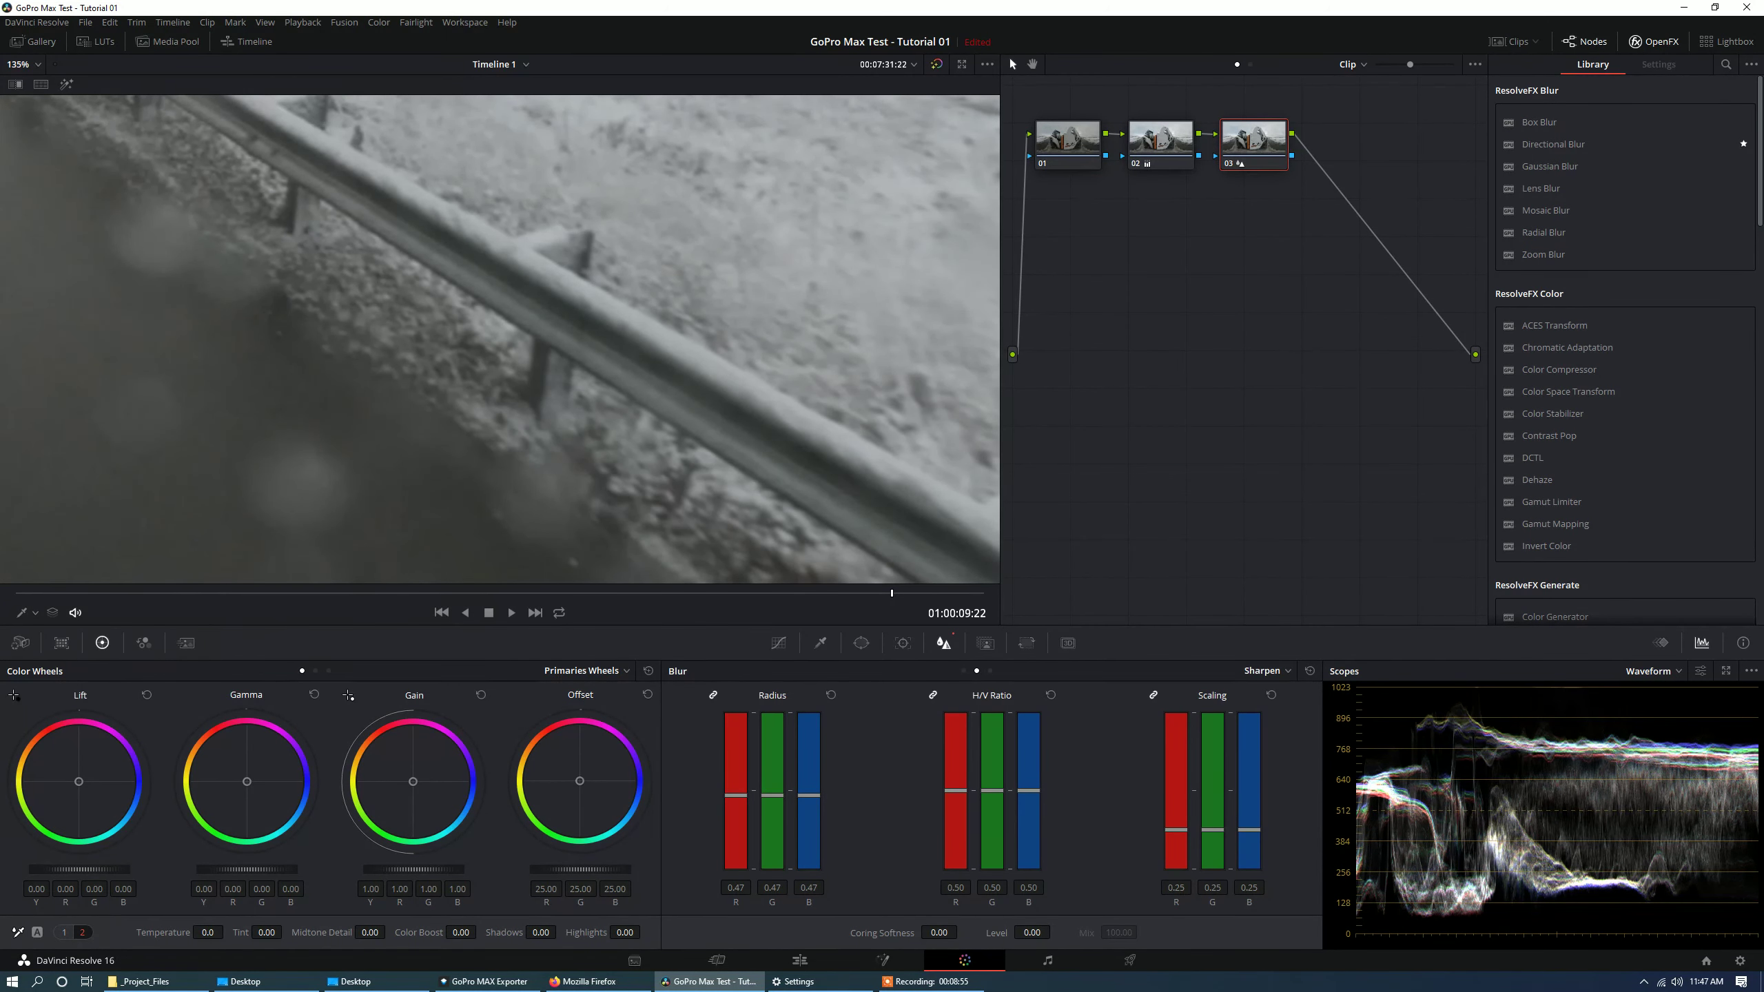
left_click_drag(773, 796, 773, 799)
scroll(560, 419, "down", 8)
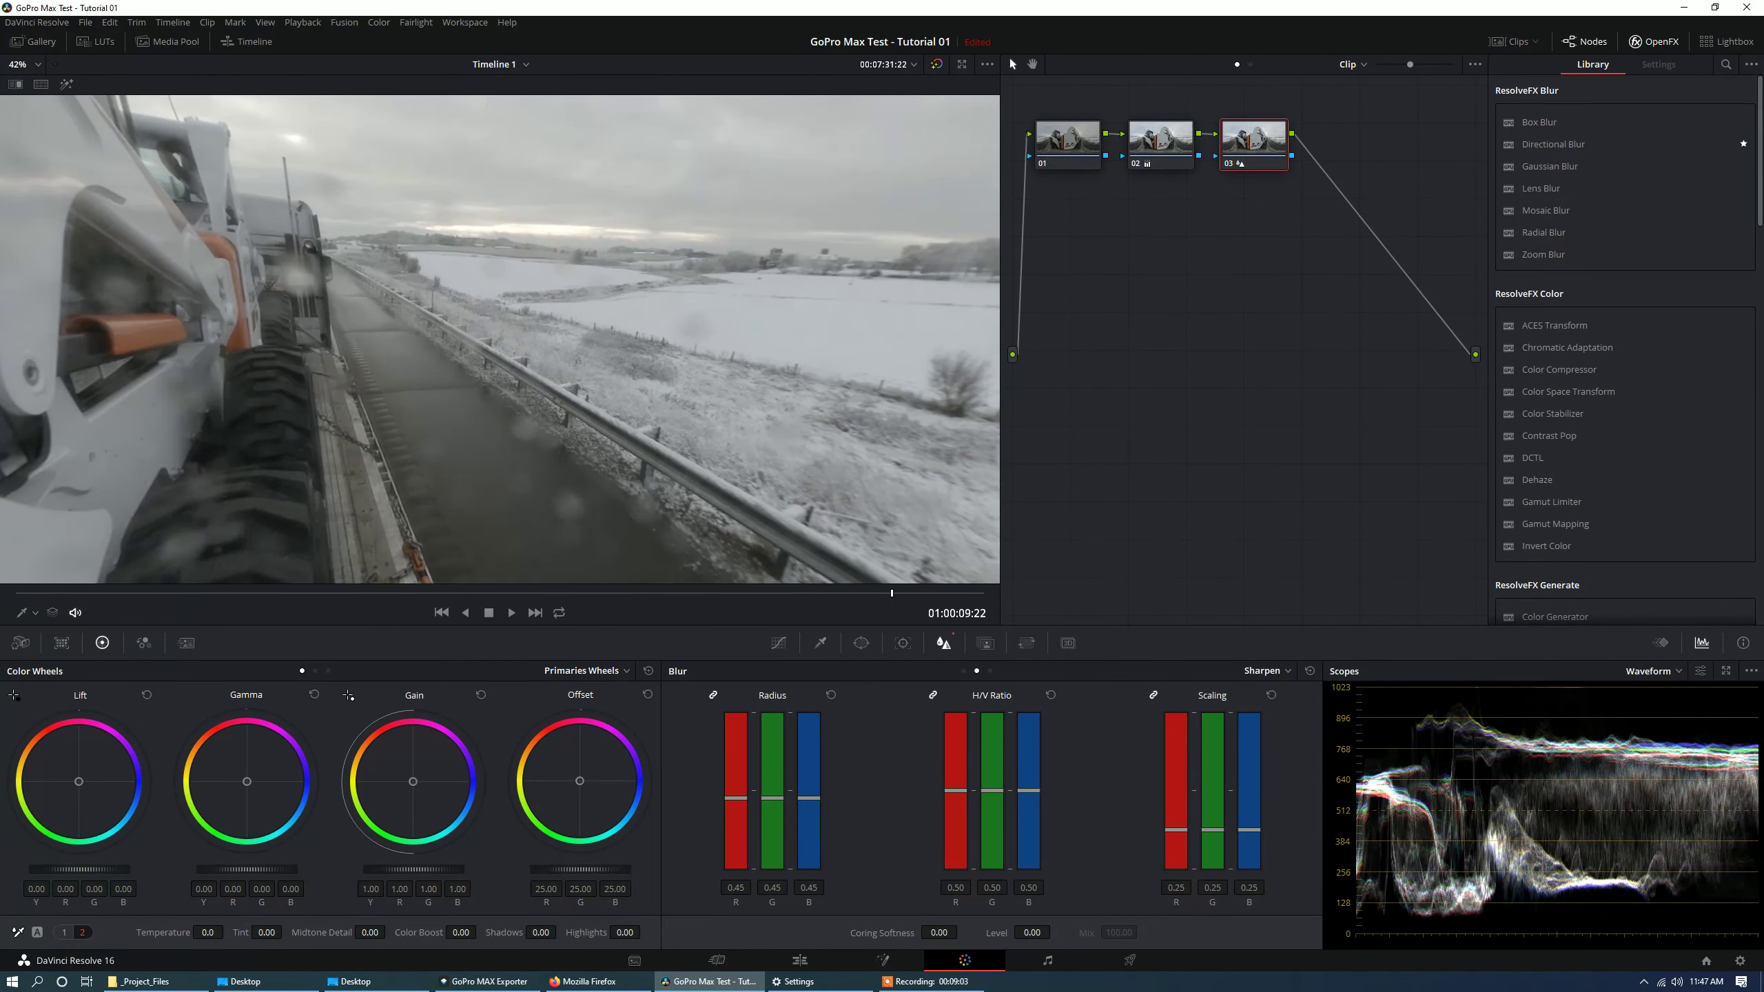
Return to the Fusion page and go to Shape3D1's rotation keyframe at frame 10810.
key("shift+5")
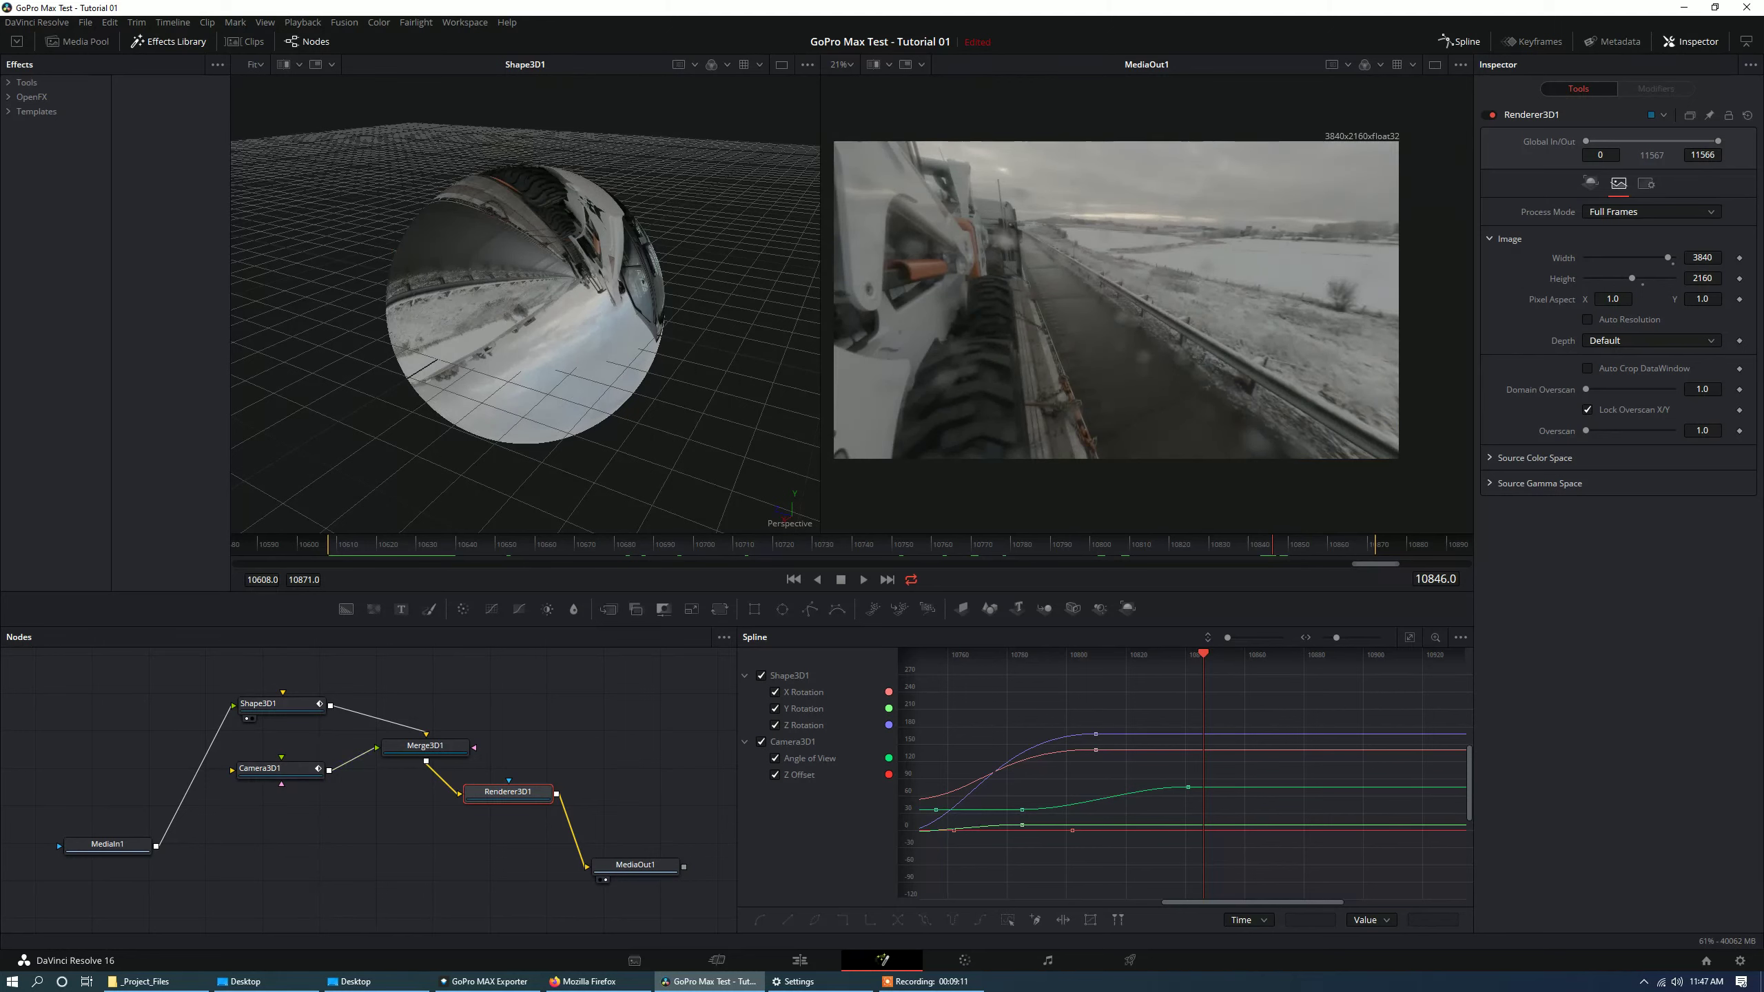
left_click(278, 705)
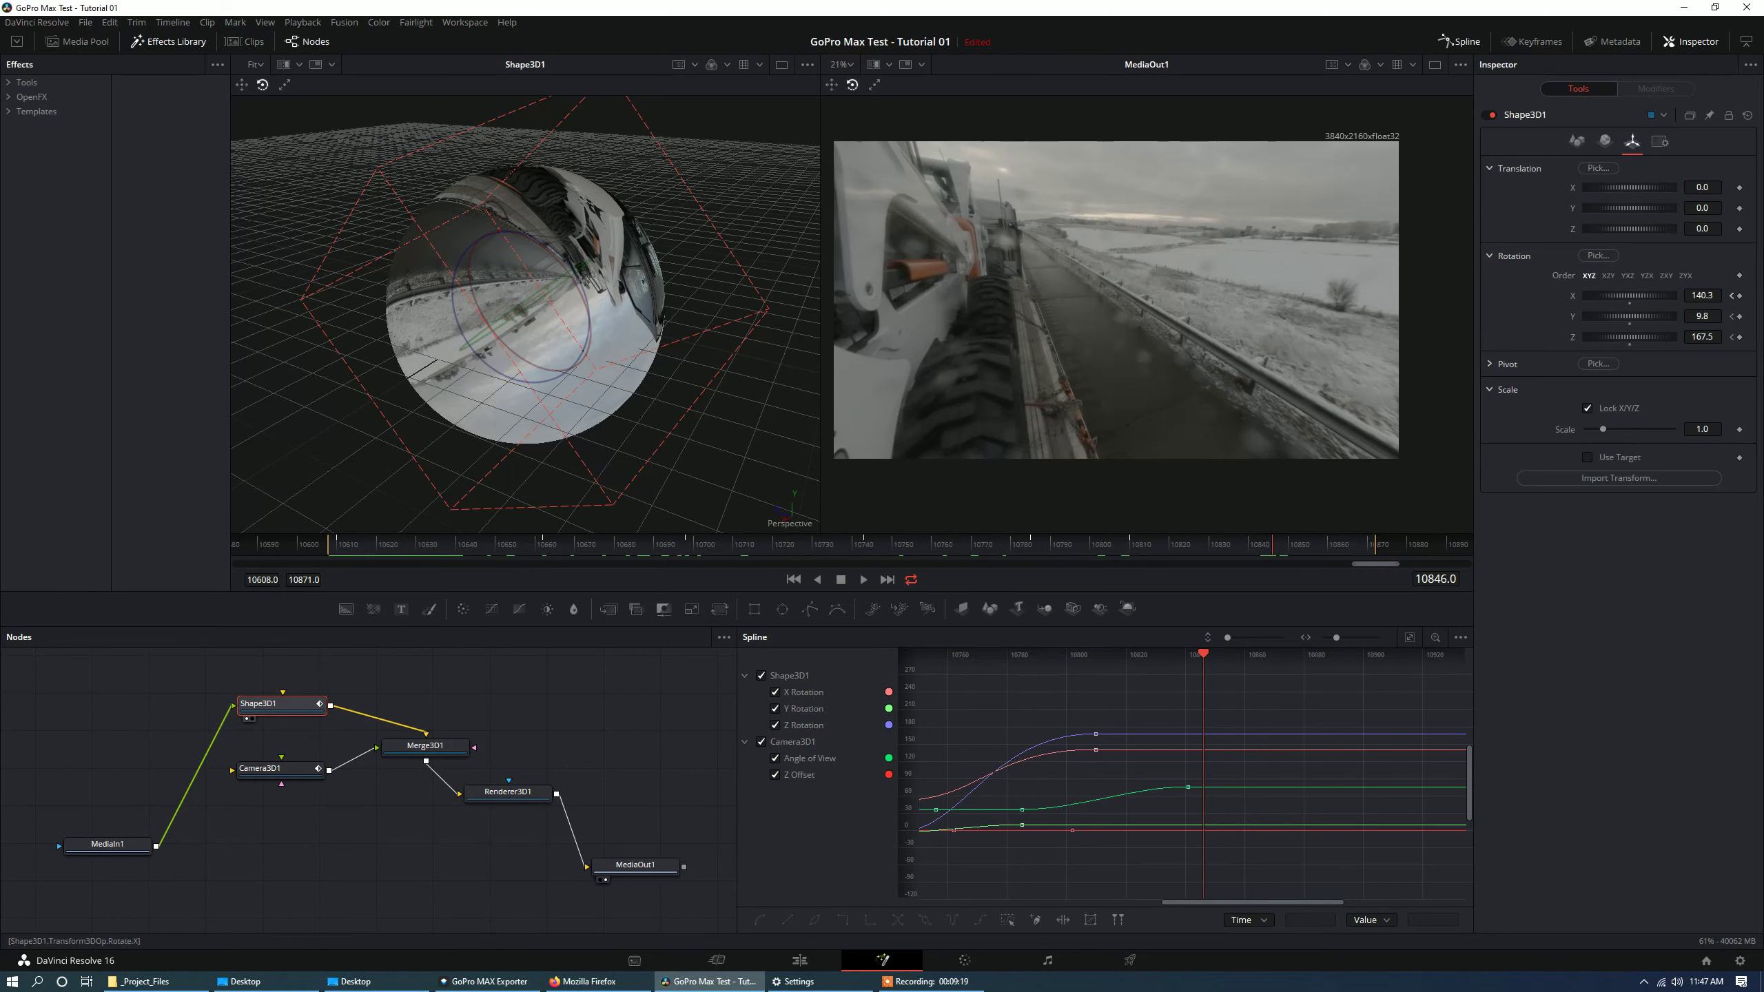
left_click(1732, 296)
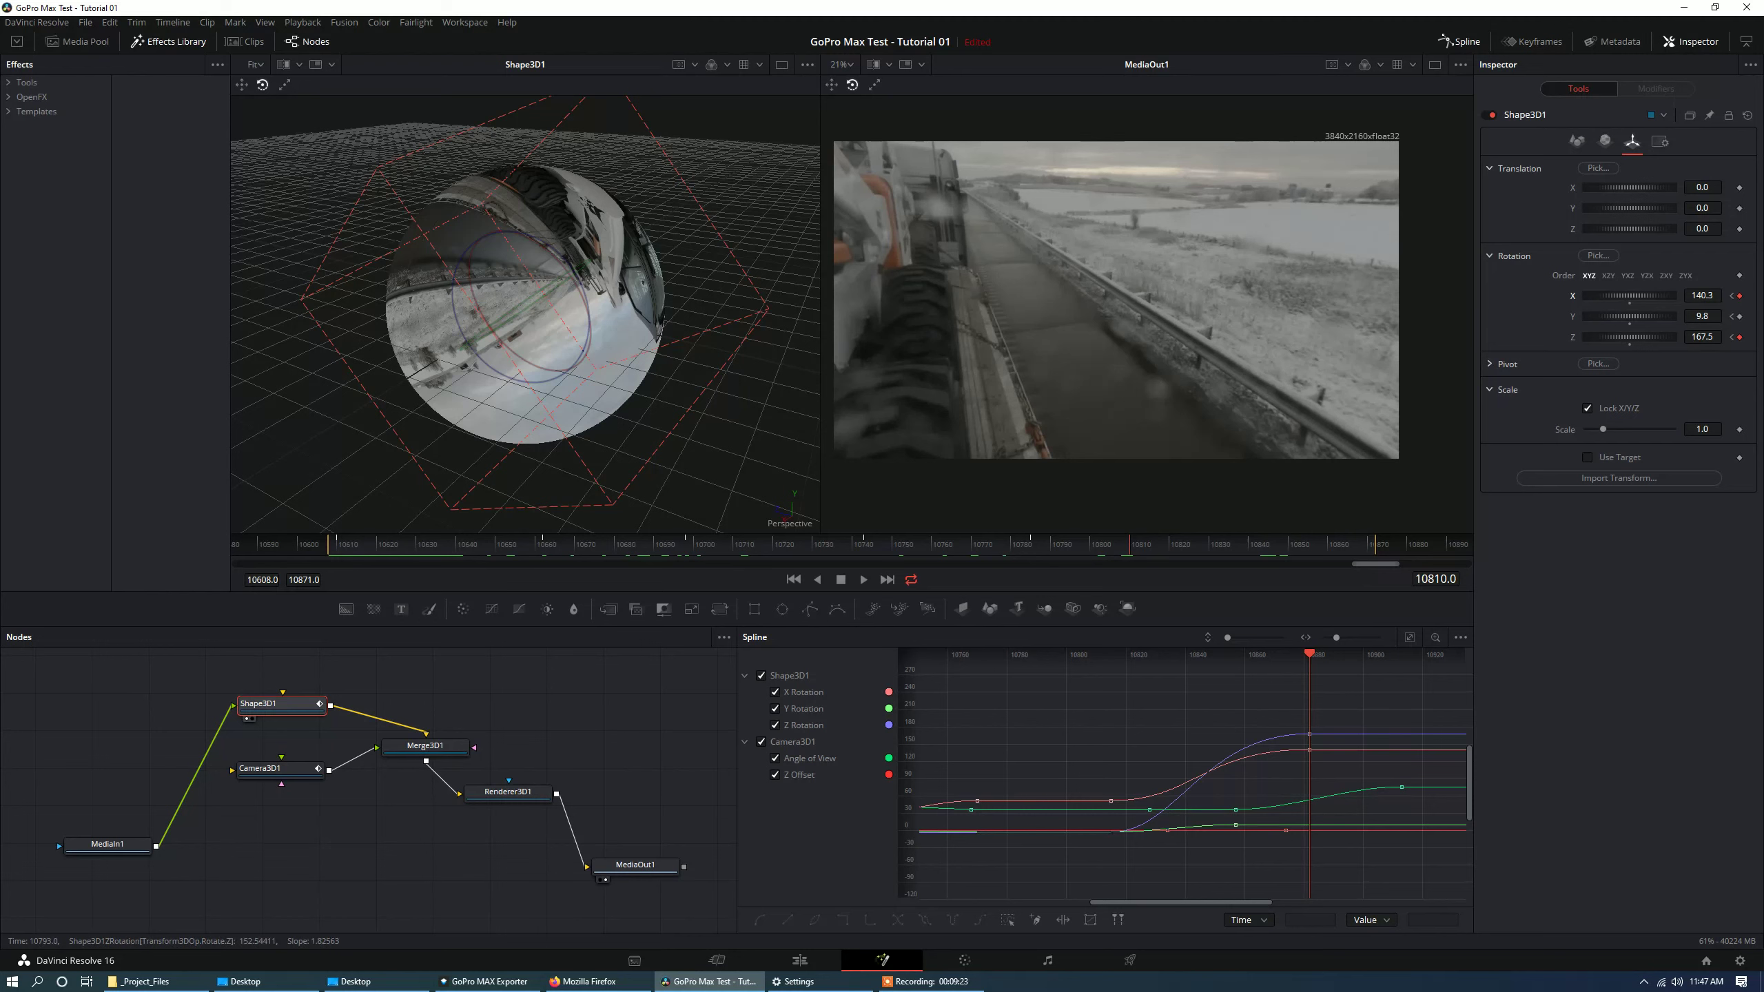
left_click_drag(1329, 735, 1331, 728)
key("Delete")
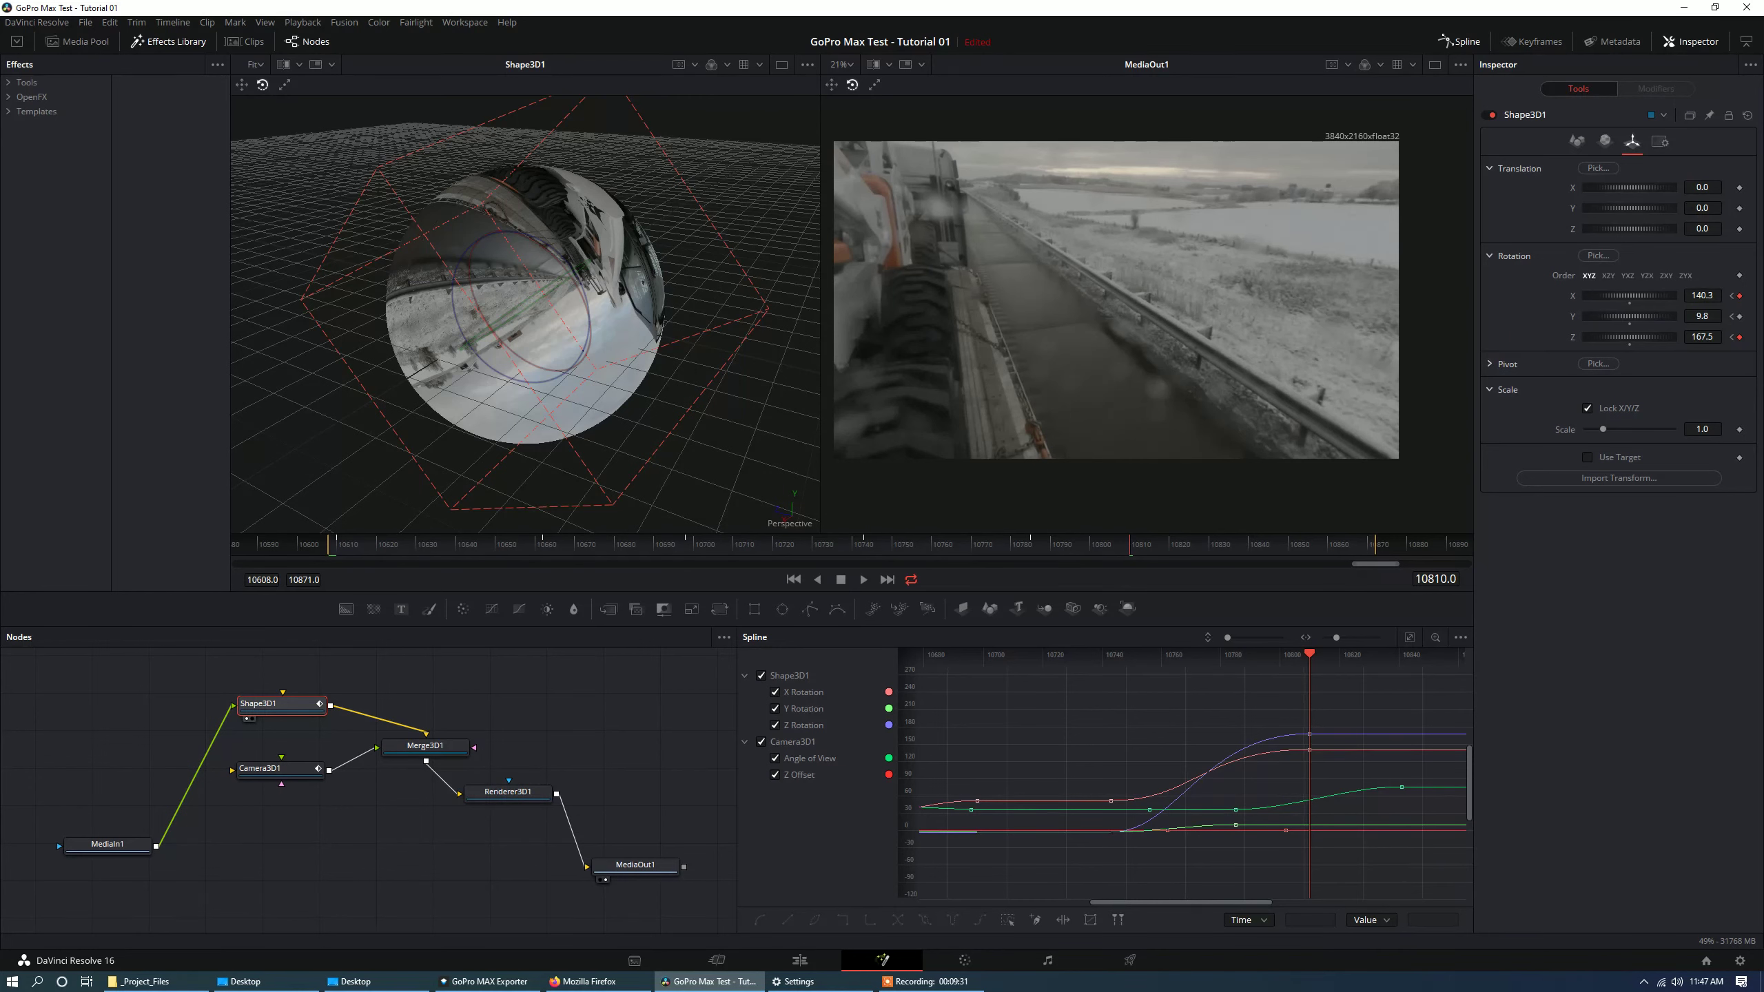
At frame 10810, set Shape3D1's rotation to X 150.5, Y 11.0 and Z 165.8 to reframe the horizon.
left_click_drag(563, 373, 568, 369)
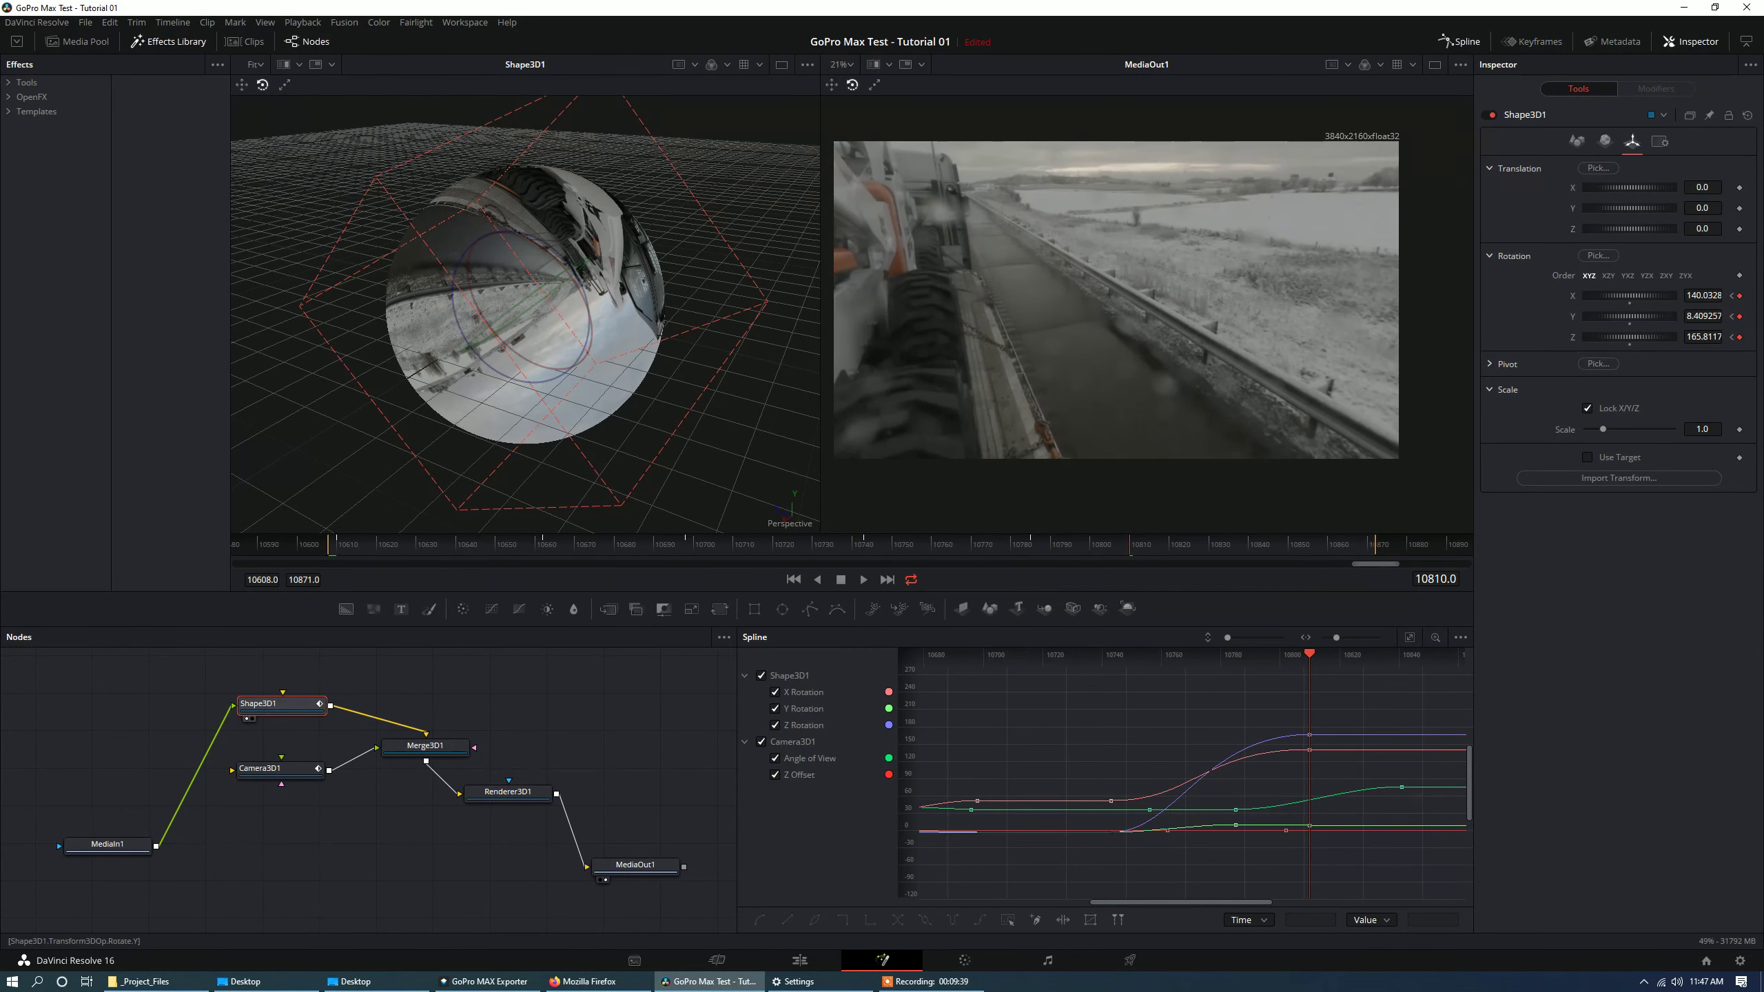
mouse_move(1629, 316)
left_mouse_down()
mouse_move(1671, 316)
mouse_move(1614, 337)
mouse_move(1629, 337)
left_mouse_up()
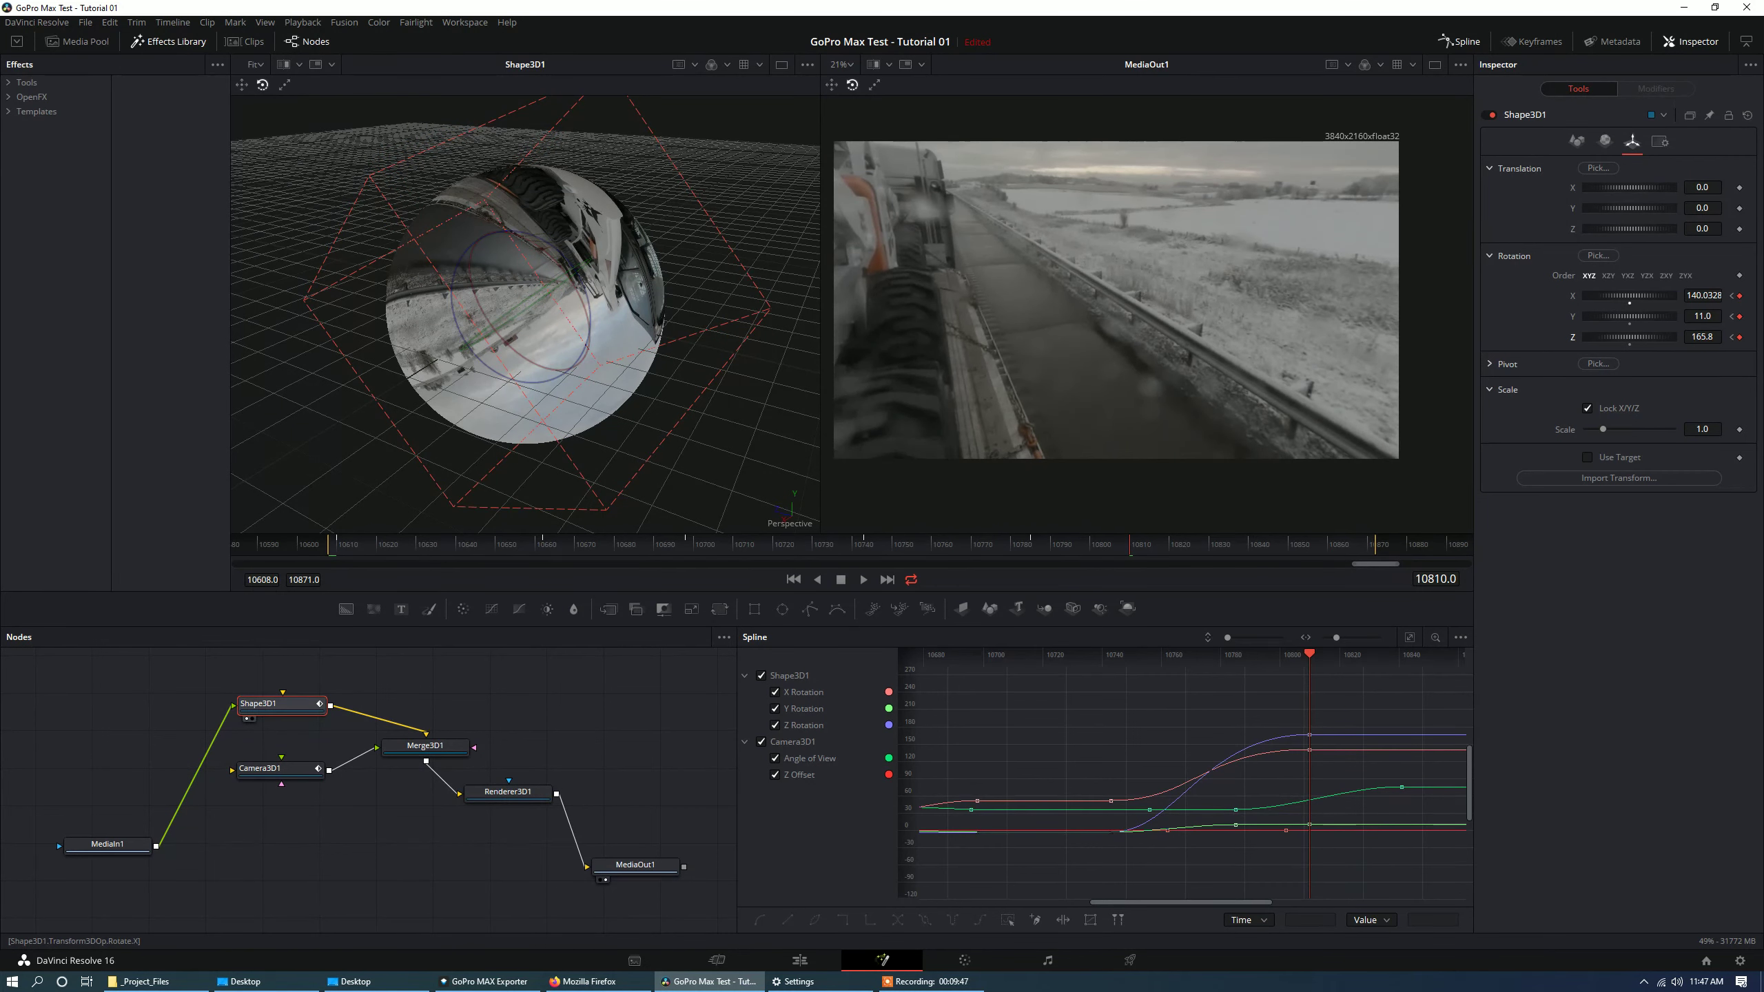
left_click_drag(1630, 297, 1666, 296)
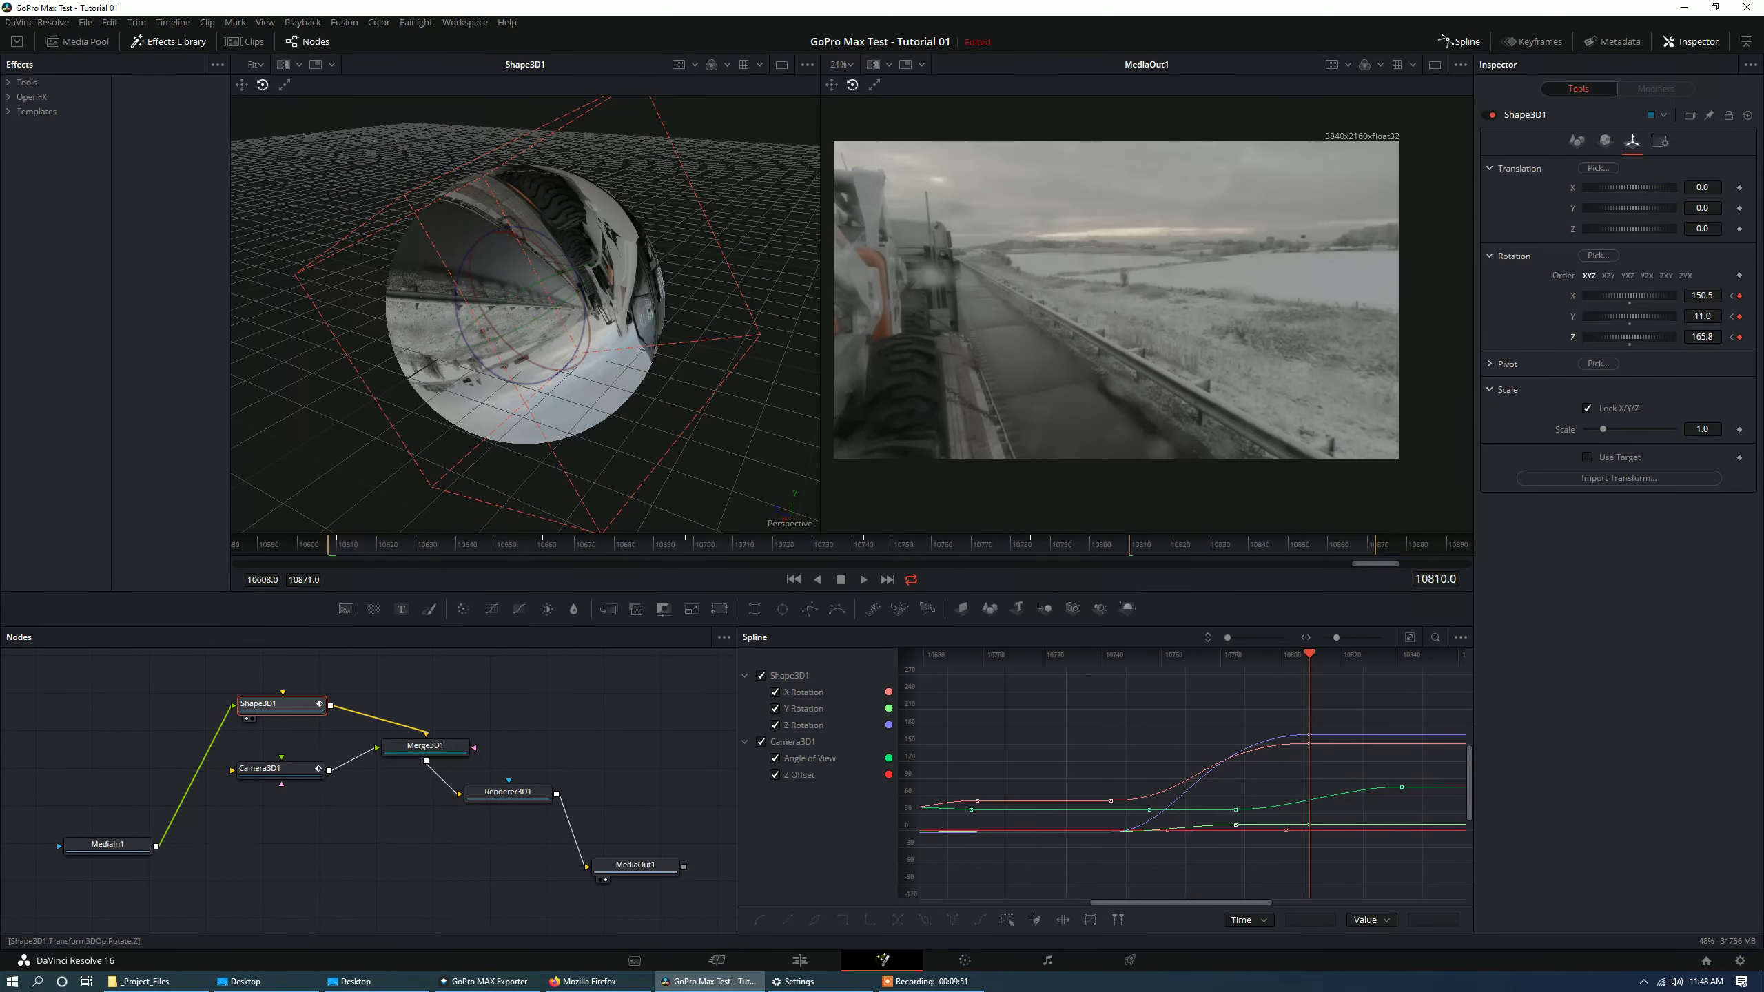
left_click_drag(1629, 337, 1639, 337)
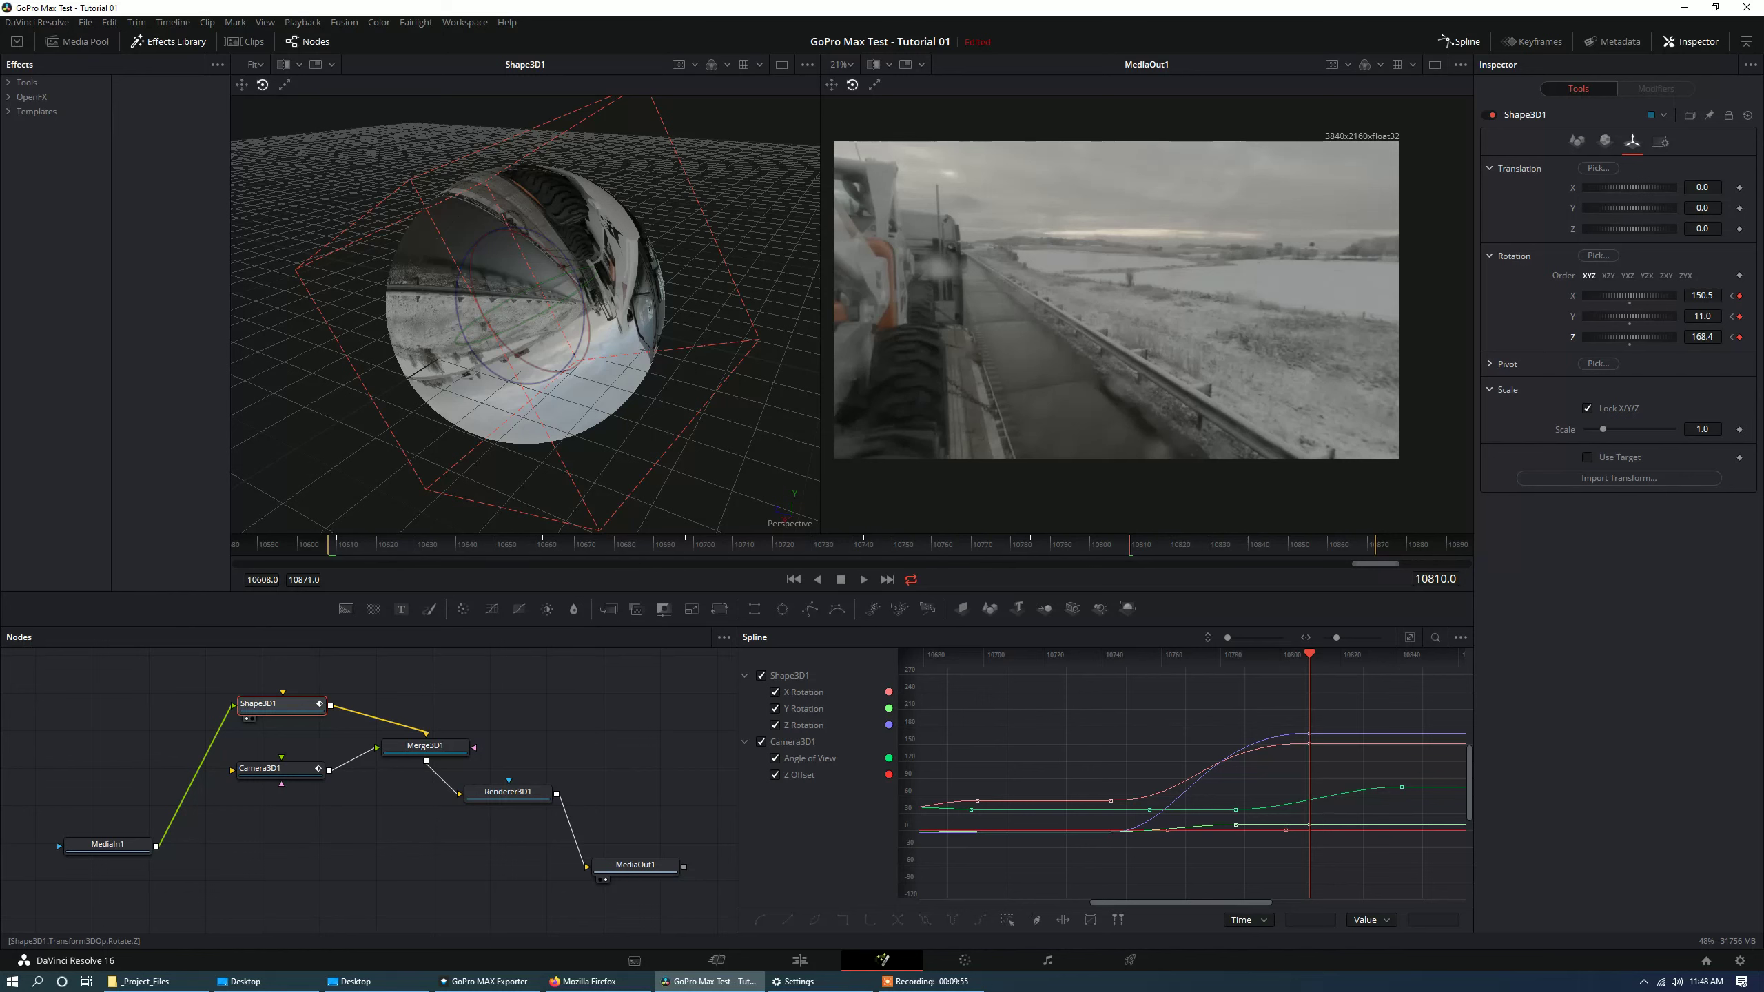
left_click_drag(1639, 337, 1630, 337)
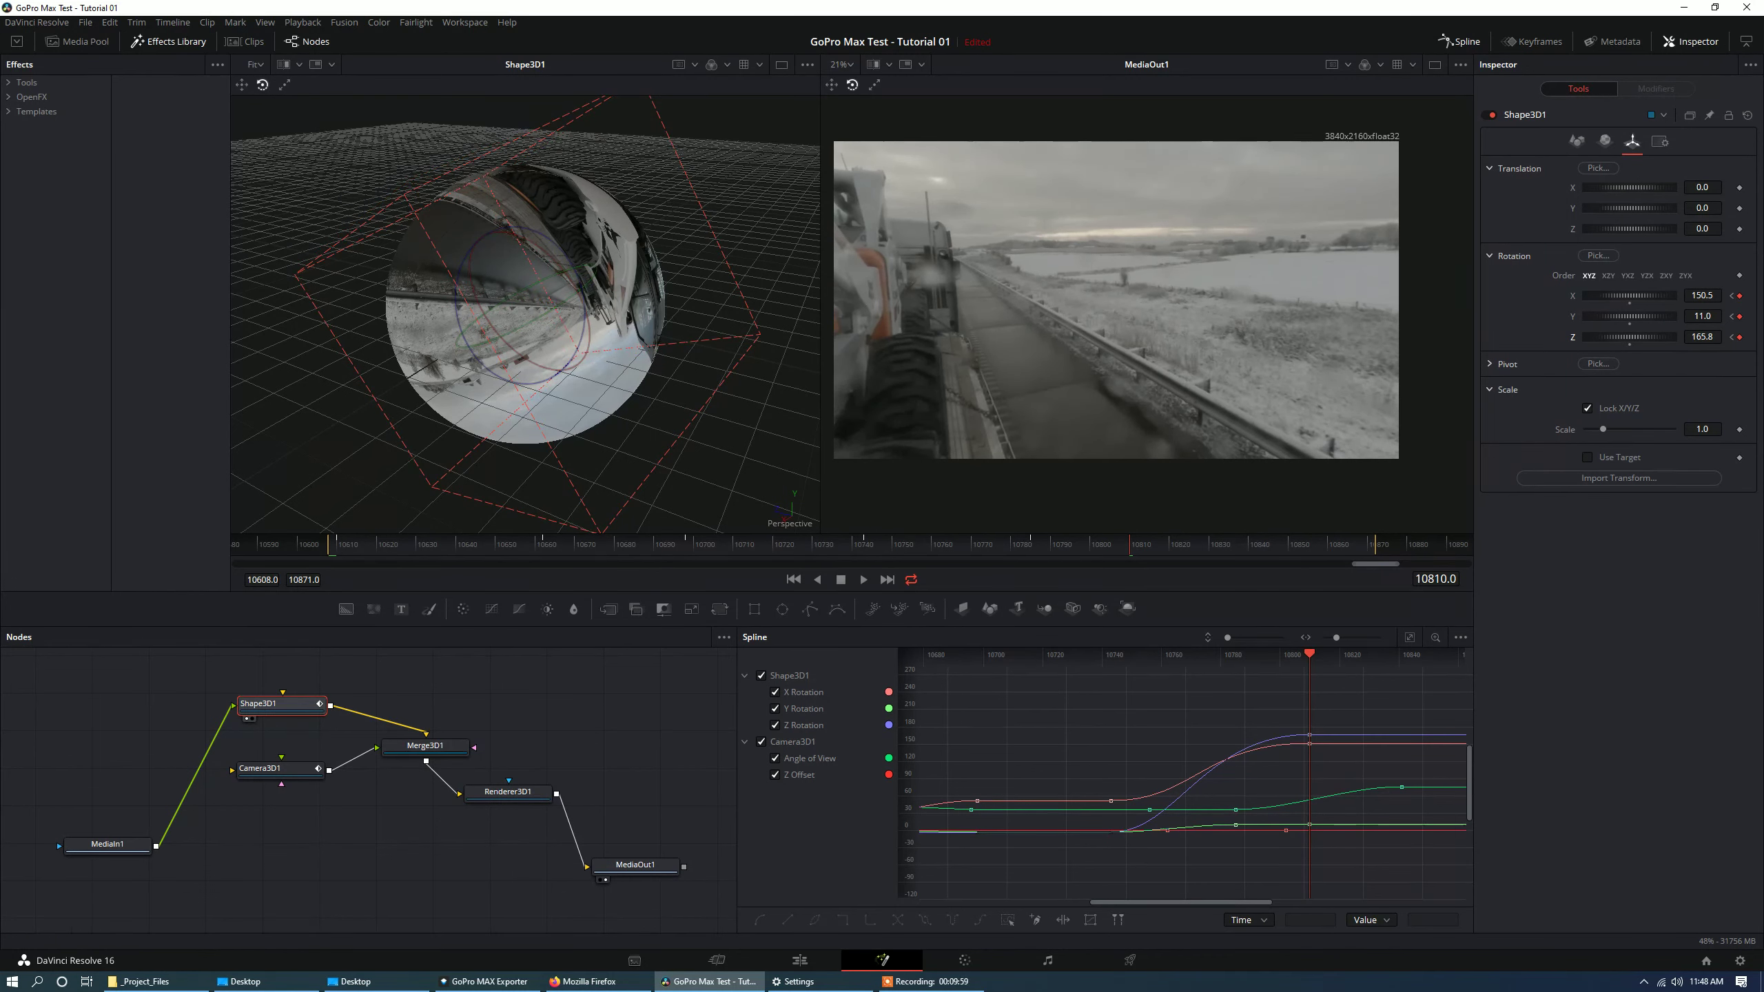
Review the reframed move in Fusion, and check the graded clip on the Color page around 01:00:06:11.
left_click_drag(1336, 637, 1334, 637)
left_click_drag(1157, 546, 368, 545)
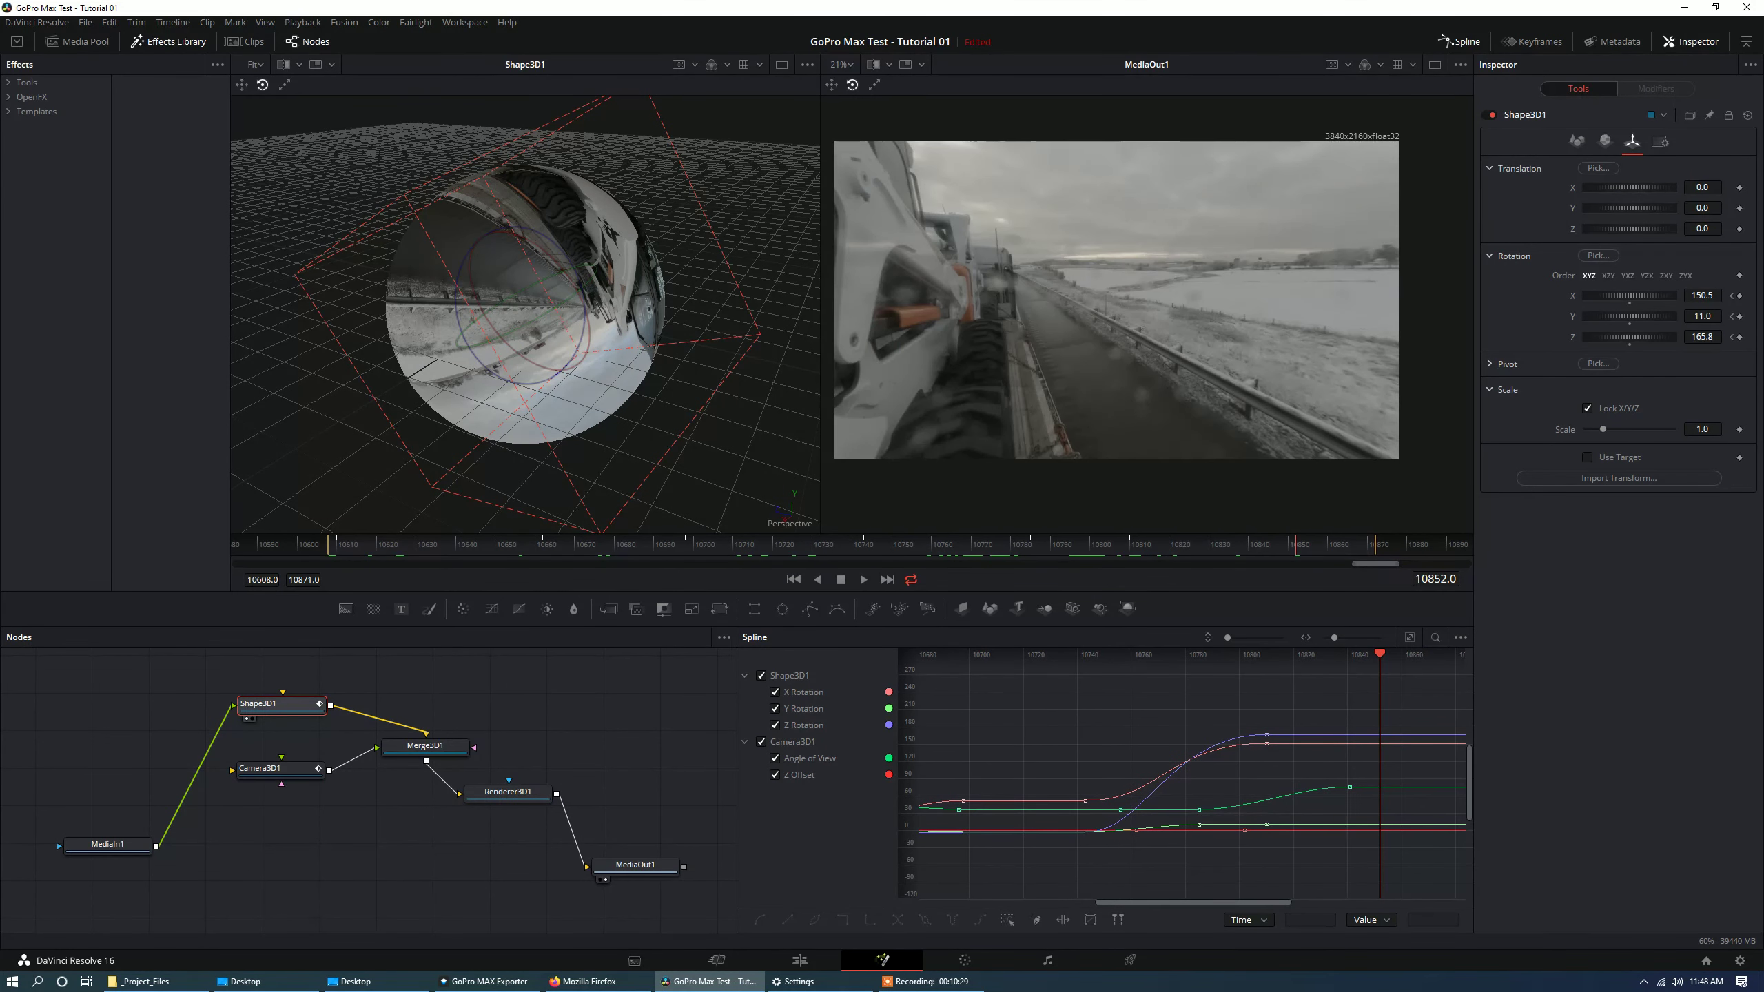
left_click_drag(1295, 545, 1173, 545)
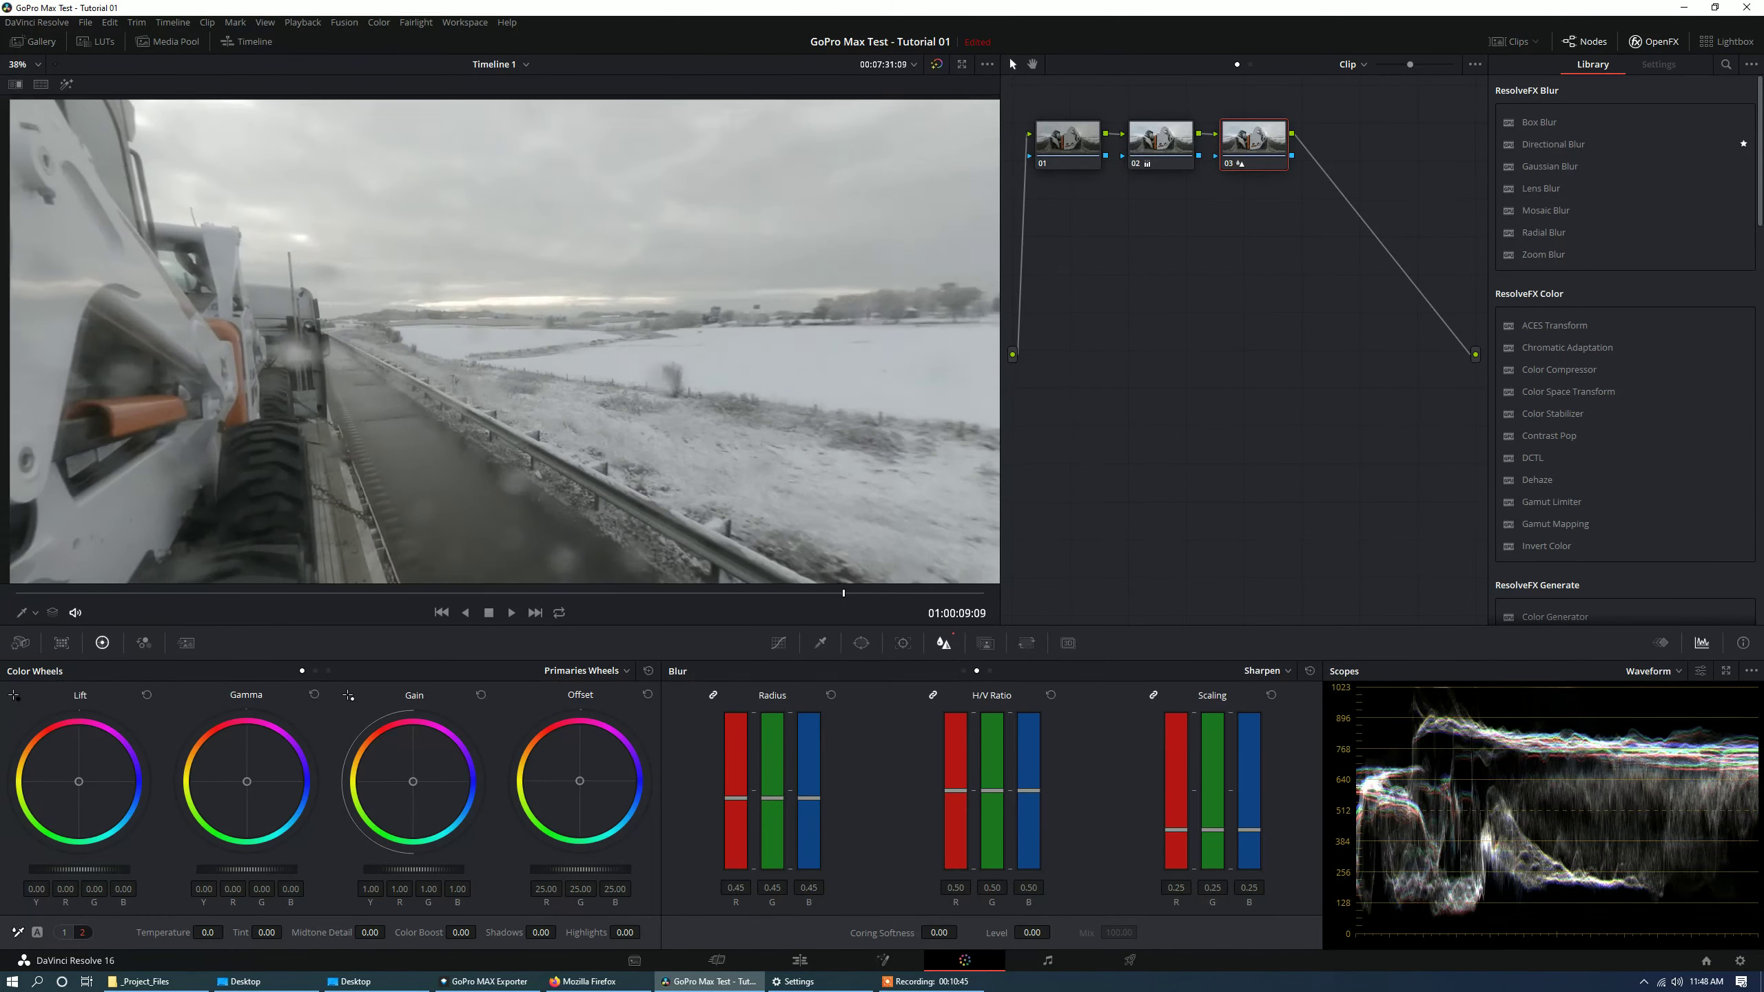
scroll(500, 341, "down", 1)
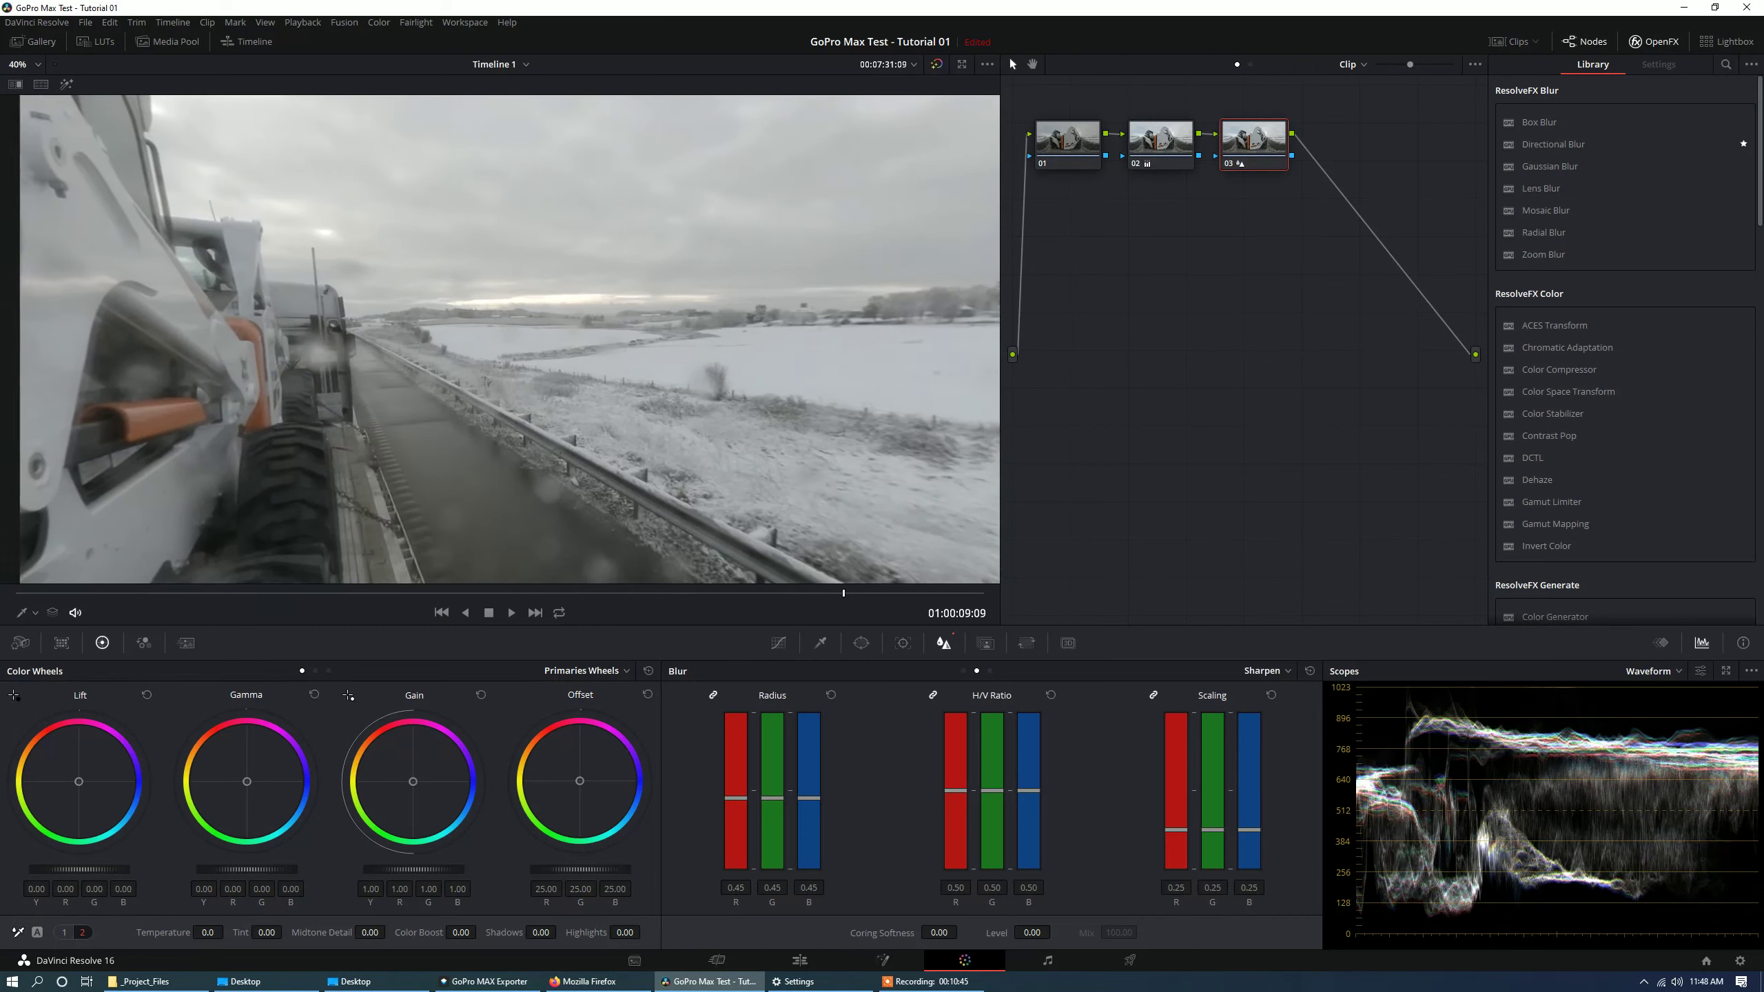
scroll(500, 341, "up", 2)
mouse_move(598, 593)
left_mouse_down()
mouse_move(532, 594)
mouse_move(587, 594)
left_mouse_up()
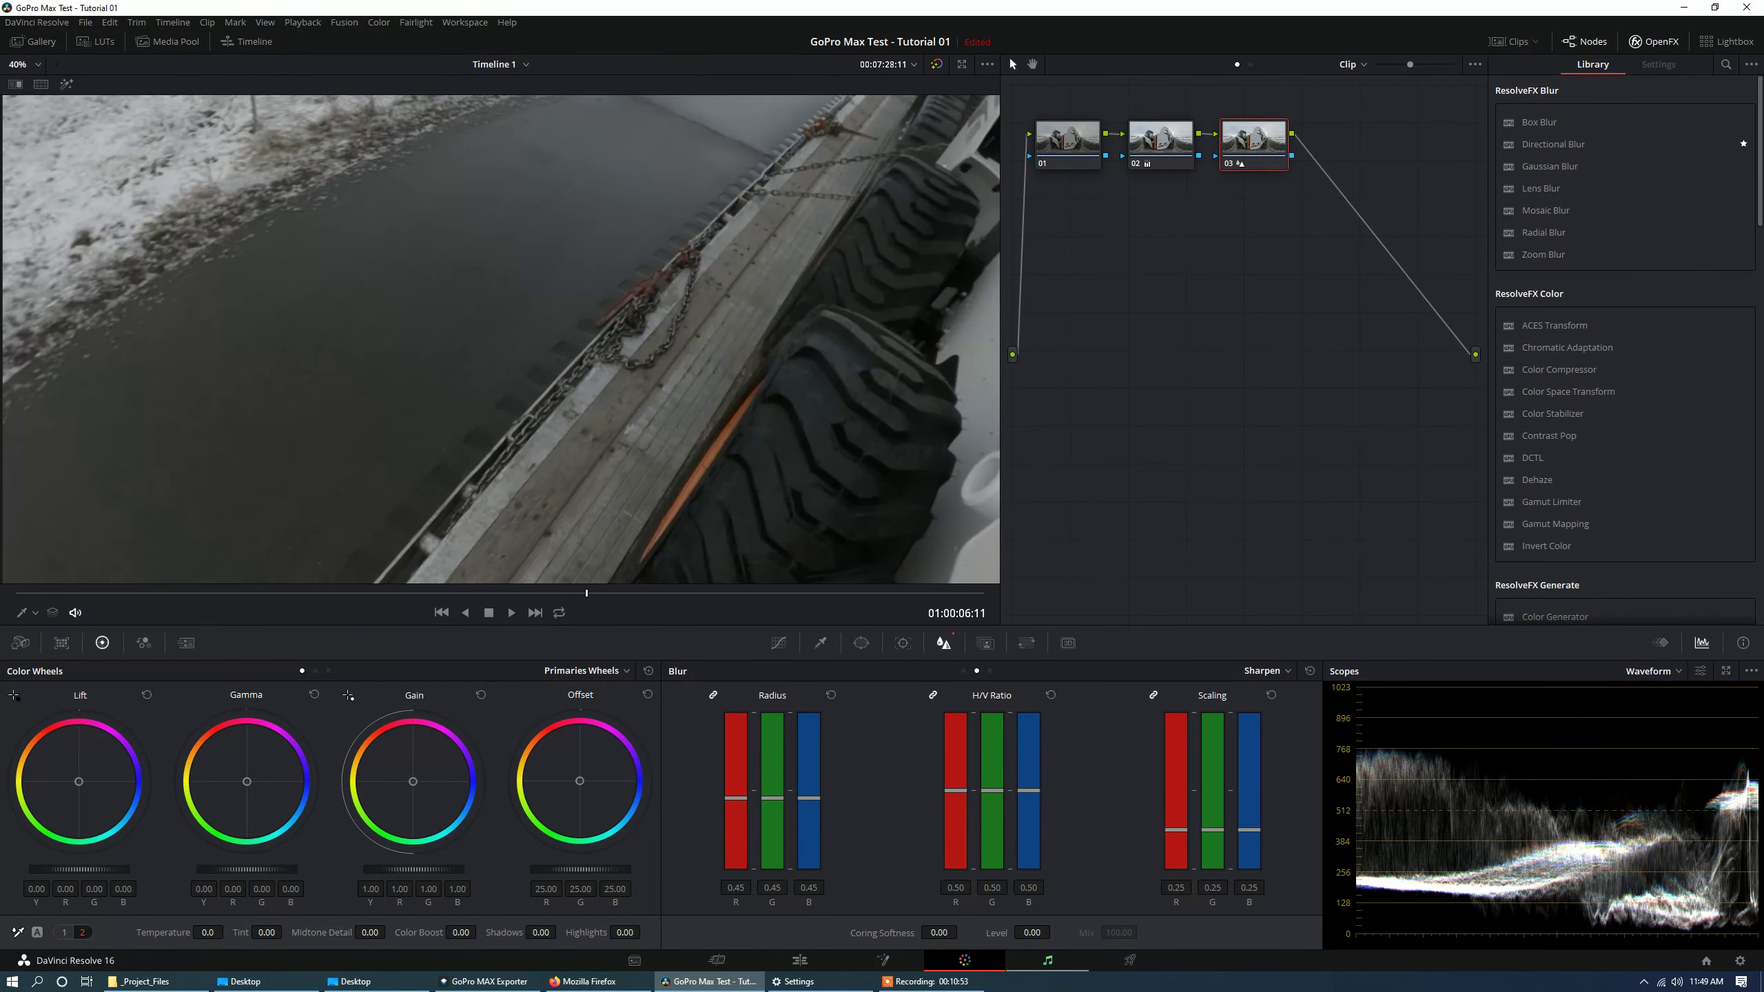
Return to the Fusion page and inspect the trailer deck closely at frame 10763, along with the Camera3D1 and Shape3D1 settings.
left_click(883, 960)
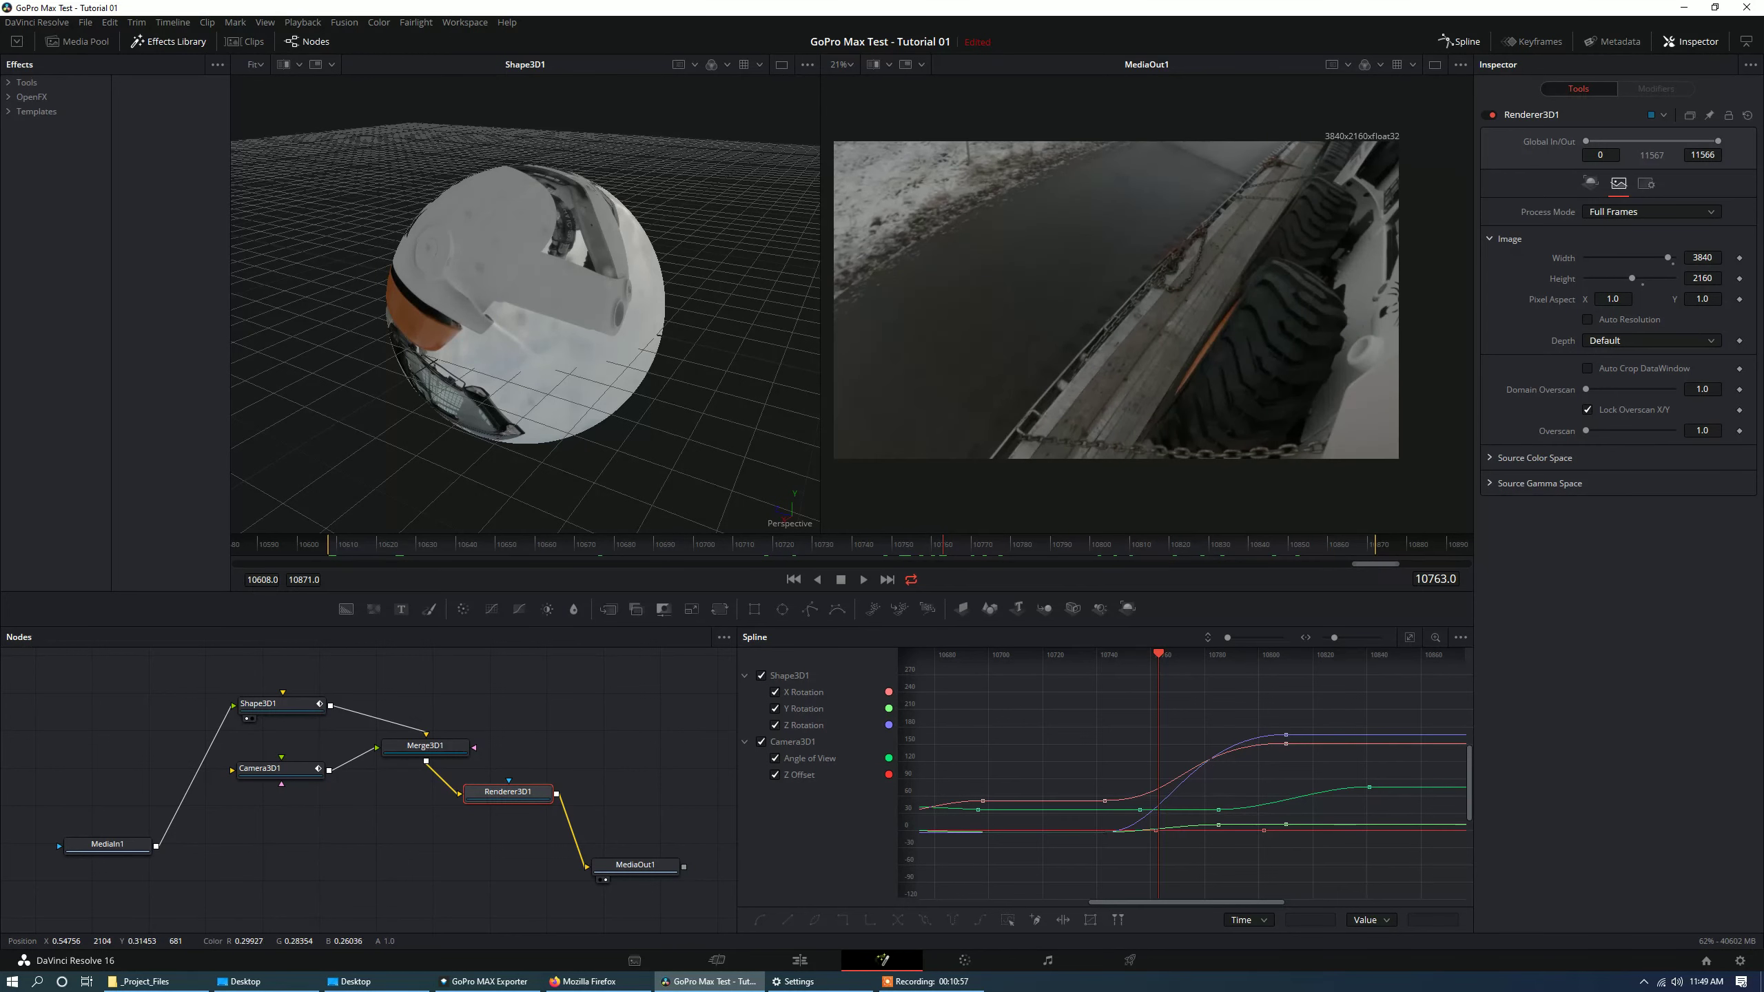
scroll(1147, 354, "up", 1)
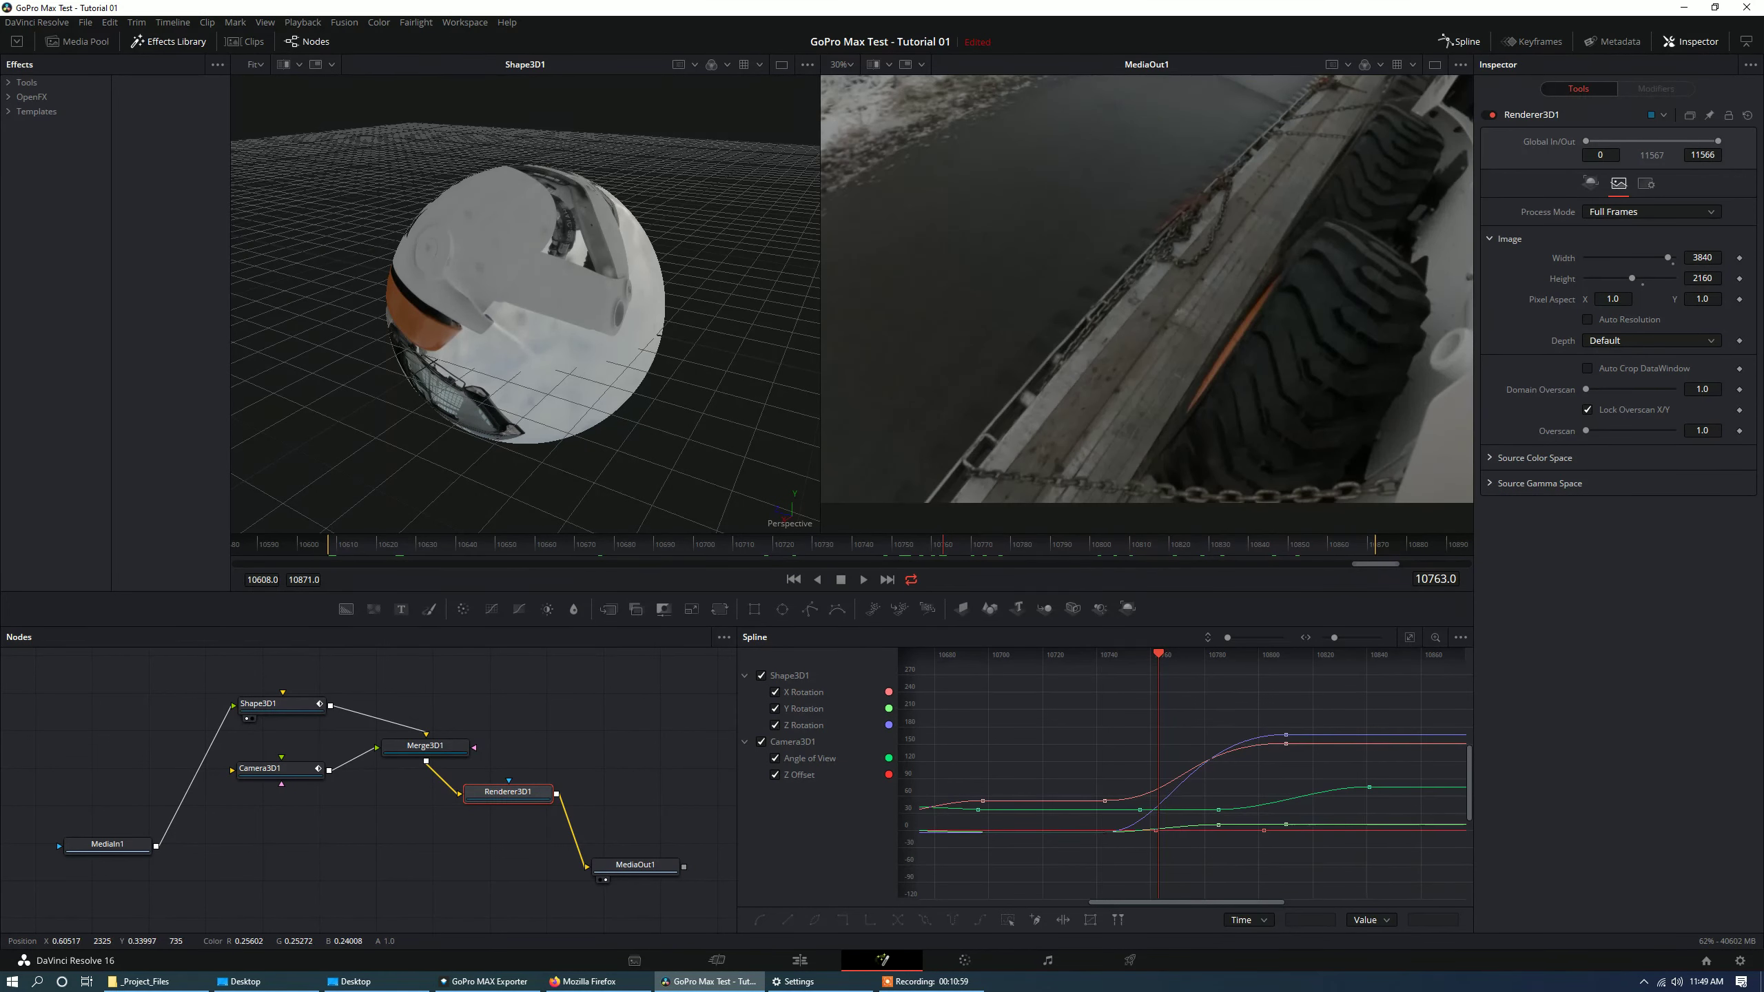
scroll(1146, 305, "up", 1)
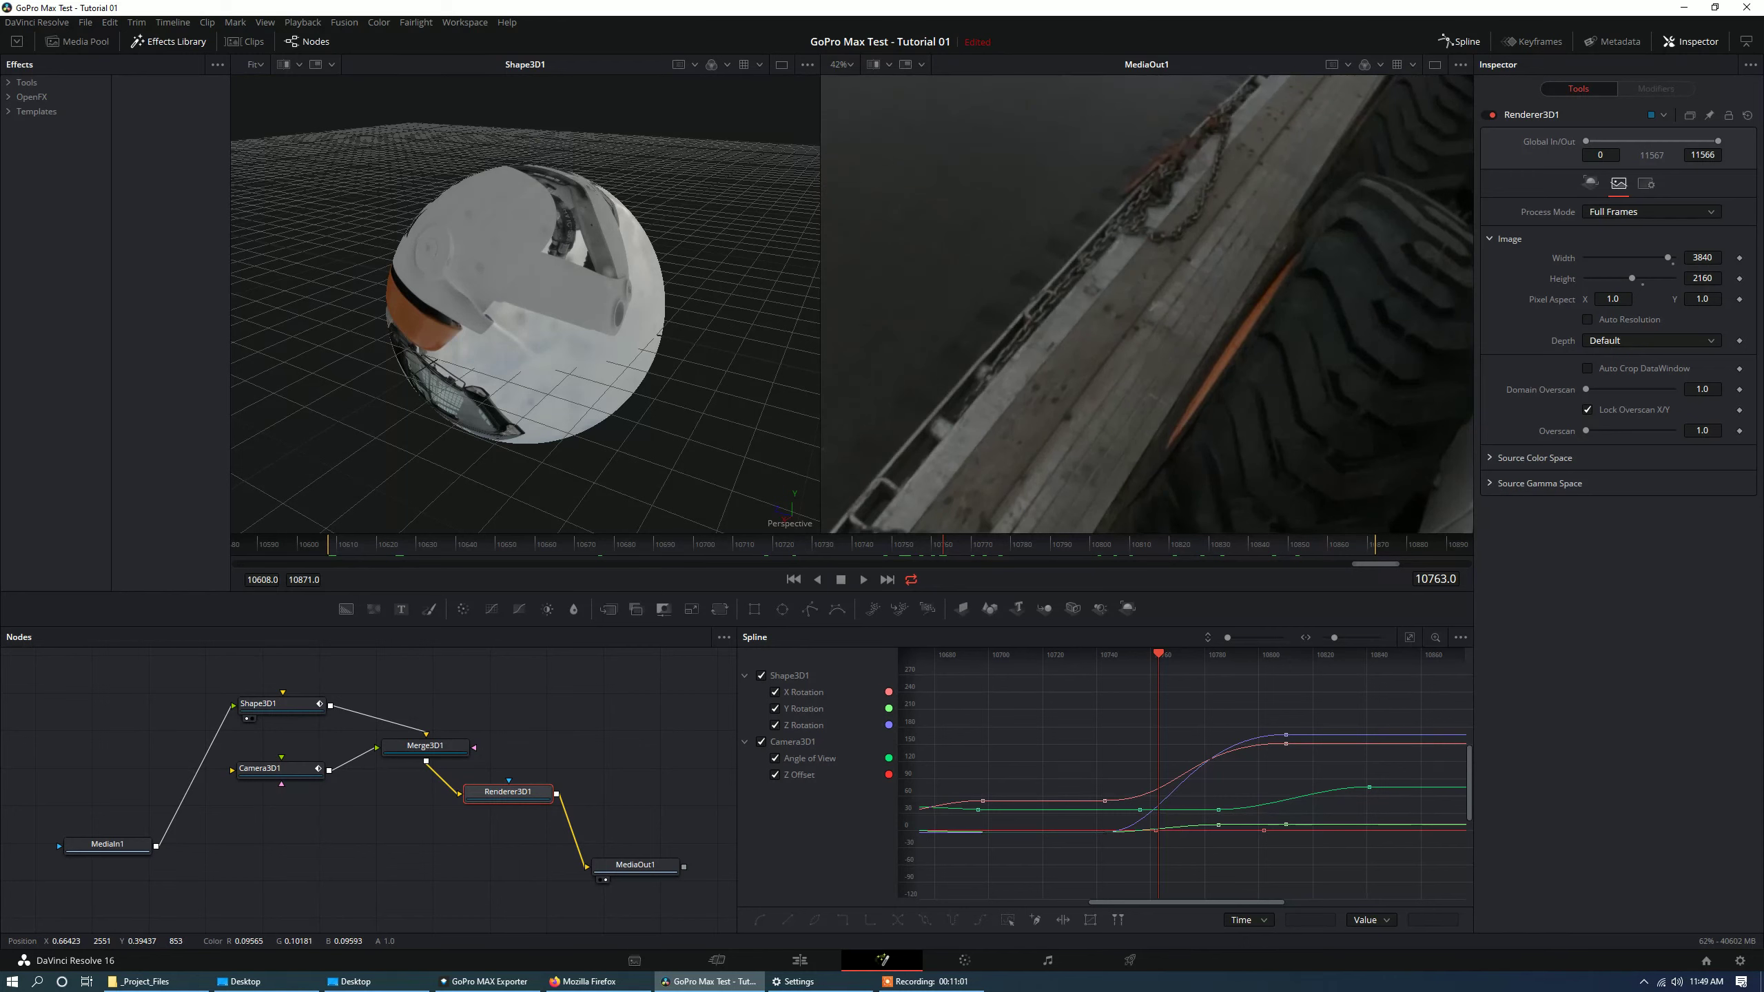
left_click(271, 769)
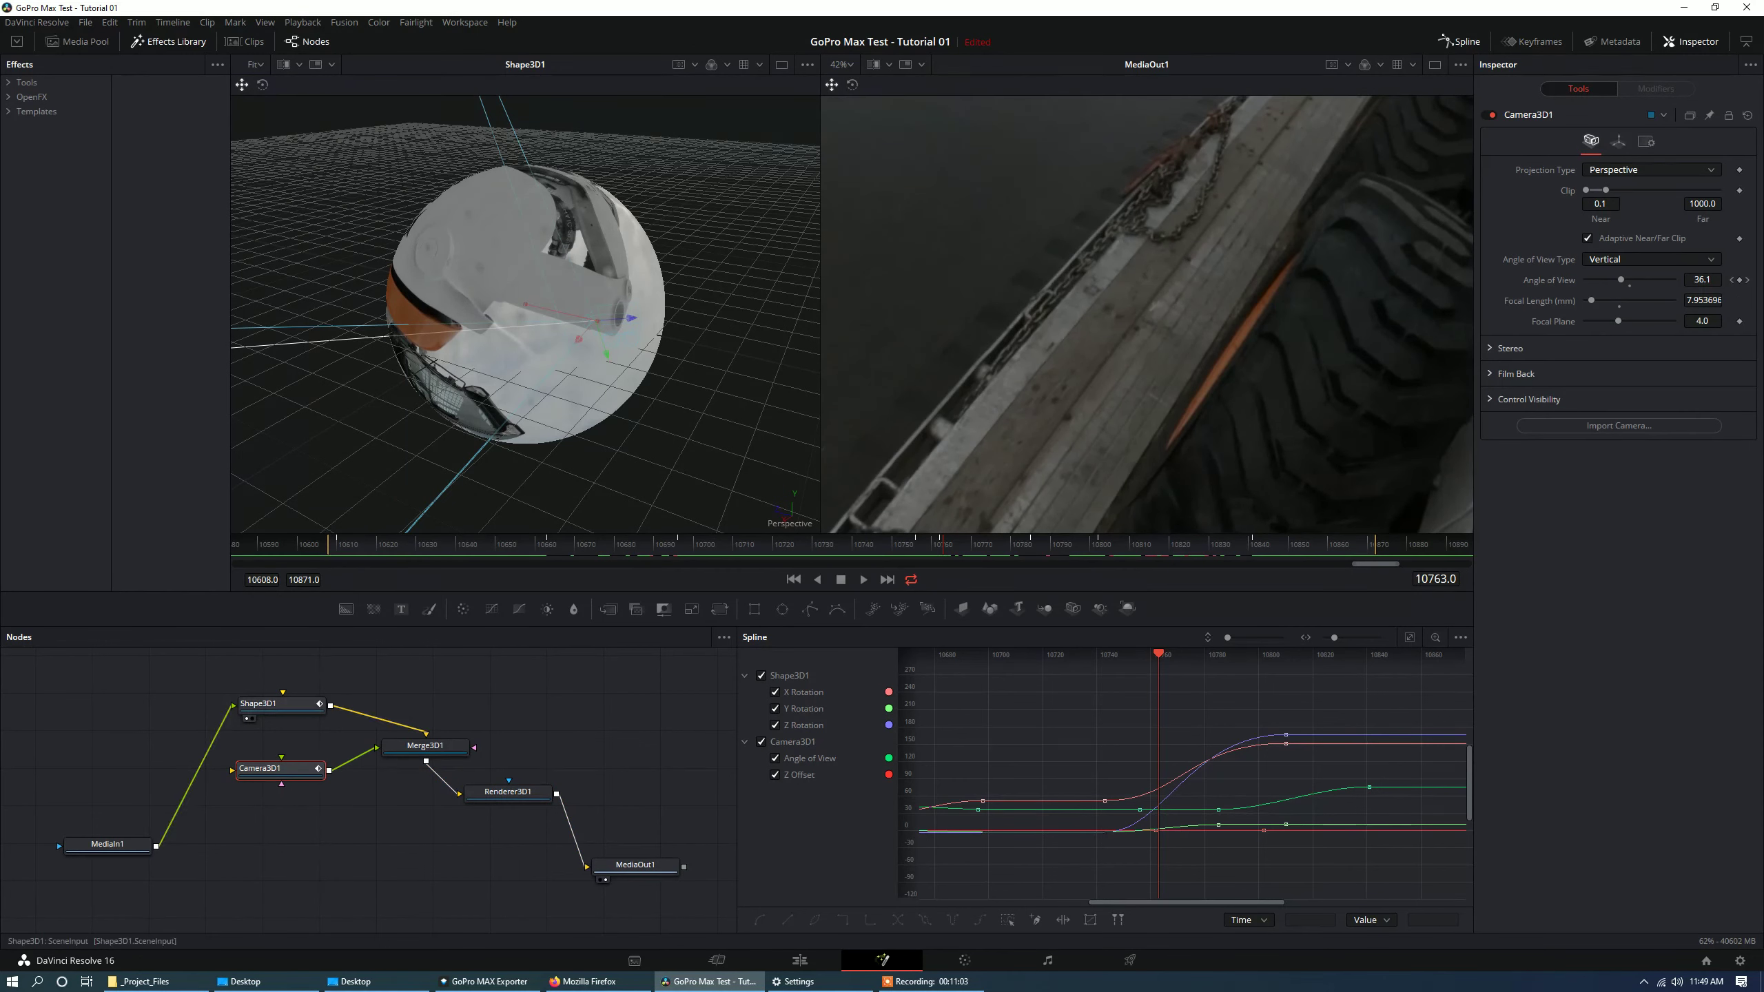
left_click(272, 705)
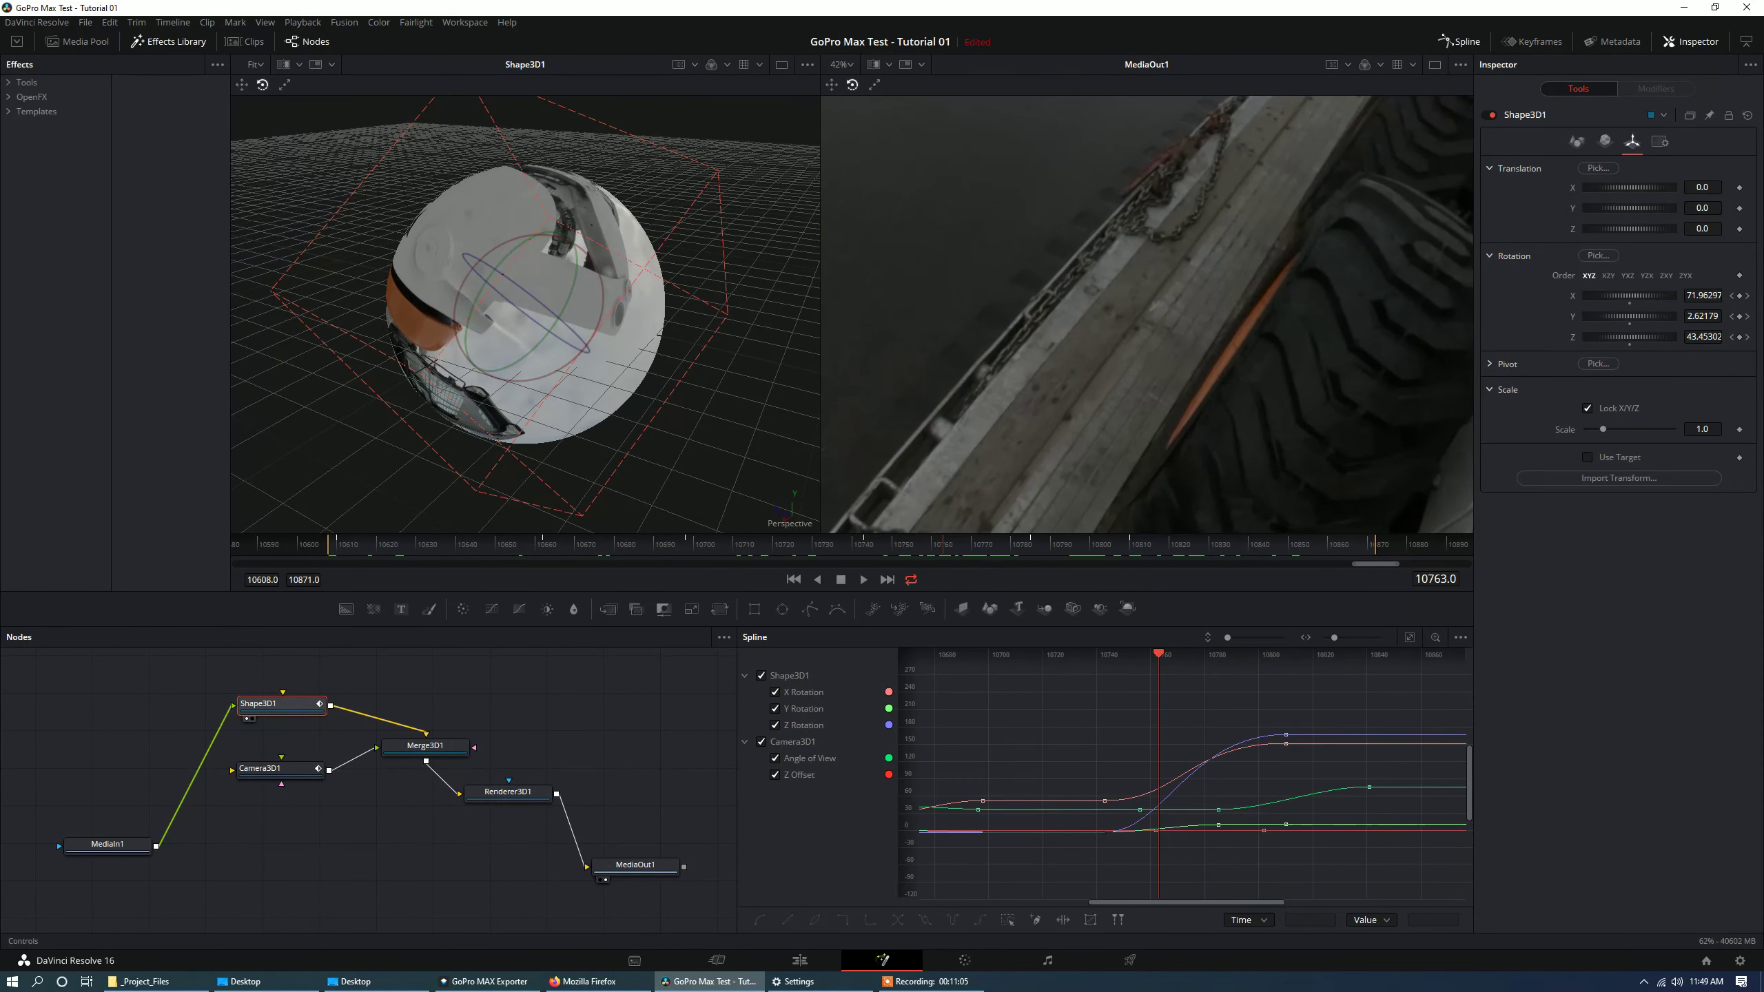
Set Shape3D1's base and height subdivisions to 20 and inspect how the lower sphere resolution affects the trailer deck's edges.
left_click(1578, 141)
double_click(1702, 211)
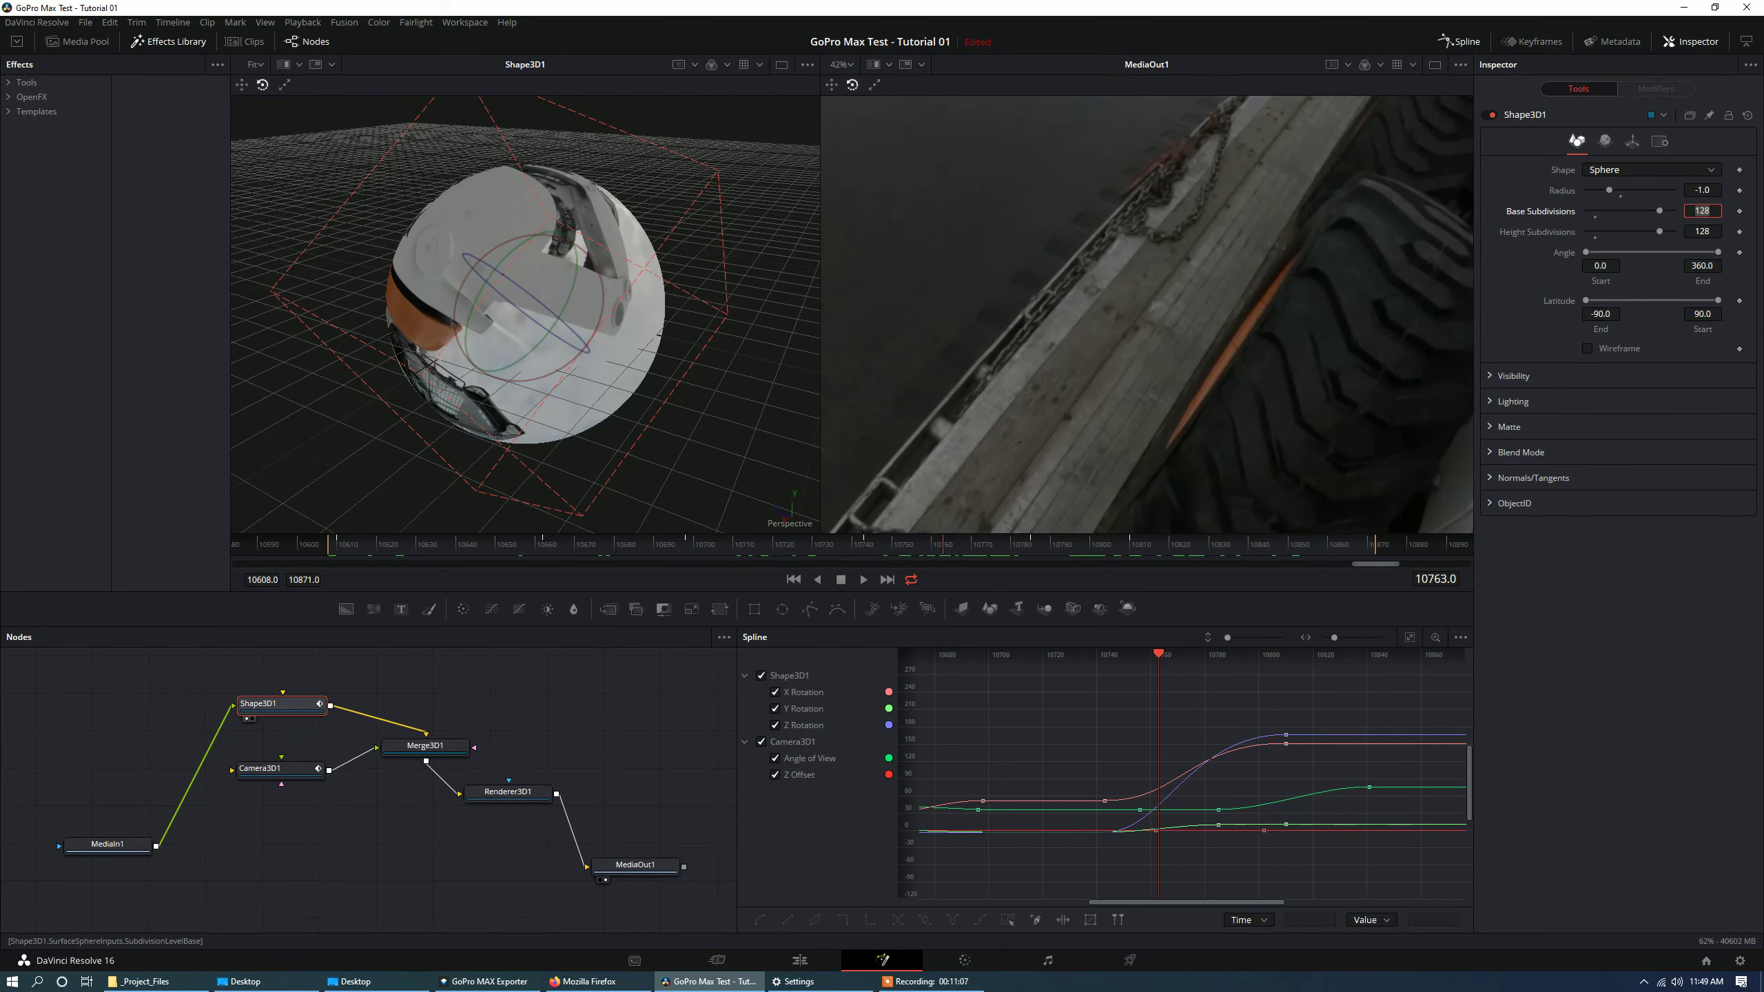
type("20")
key("Tab")
type("20")
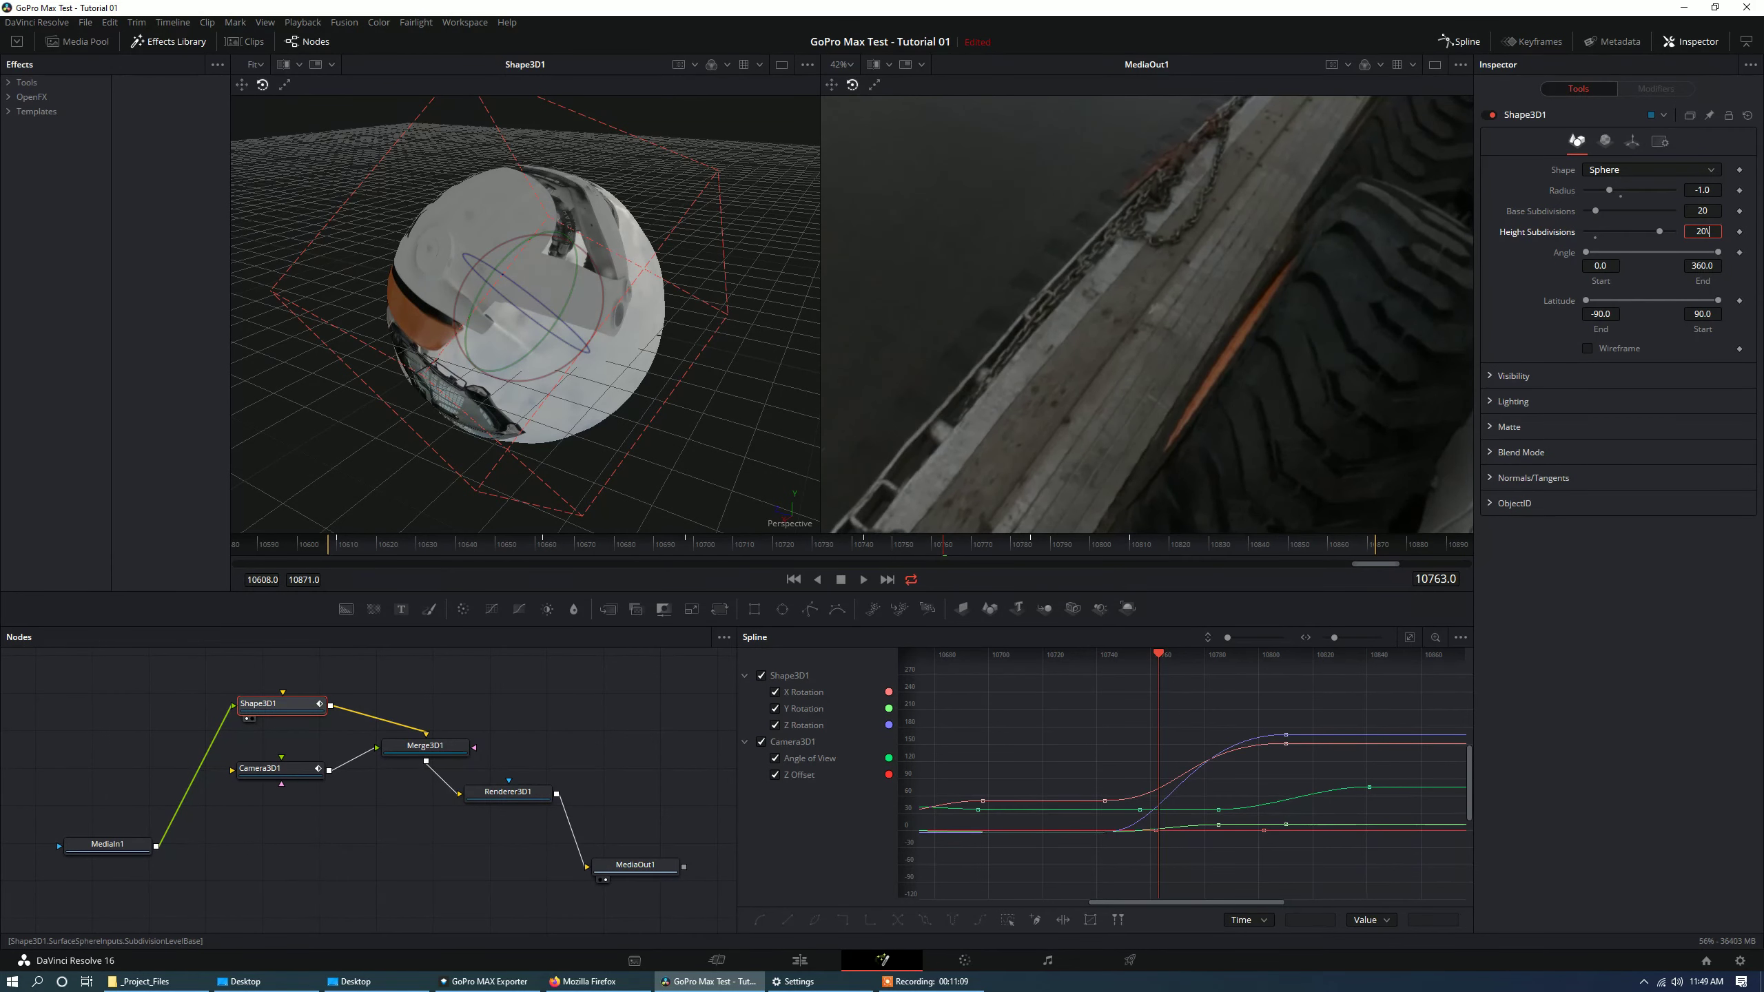
key("Tab")
double_click(1703, 232)
type("20")
key("Tab")
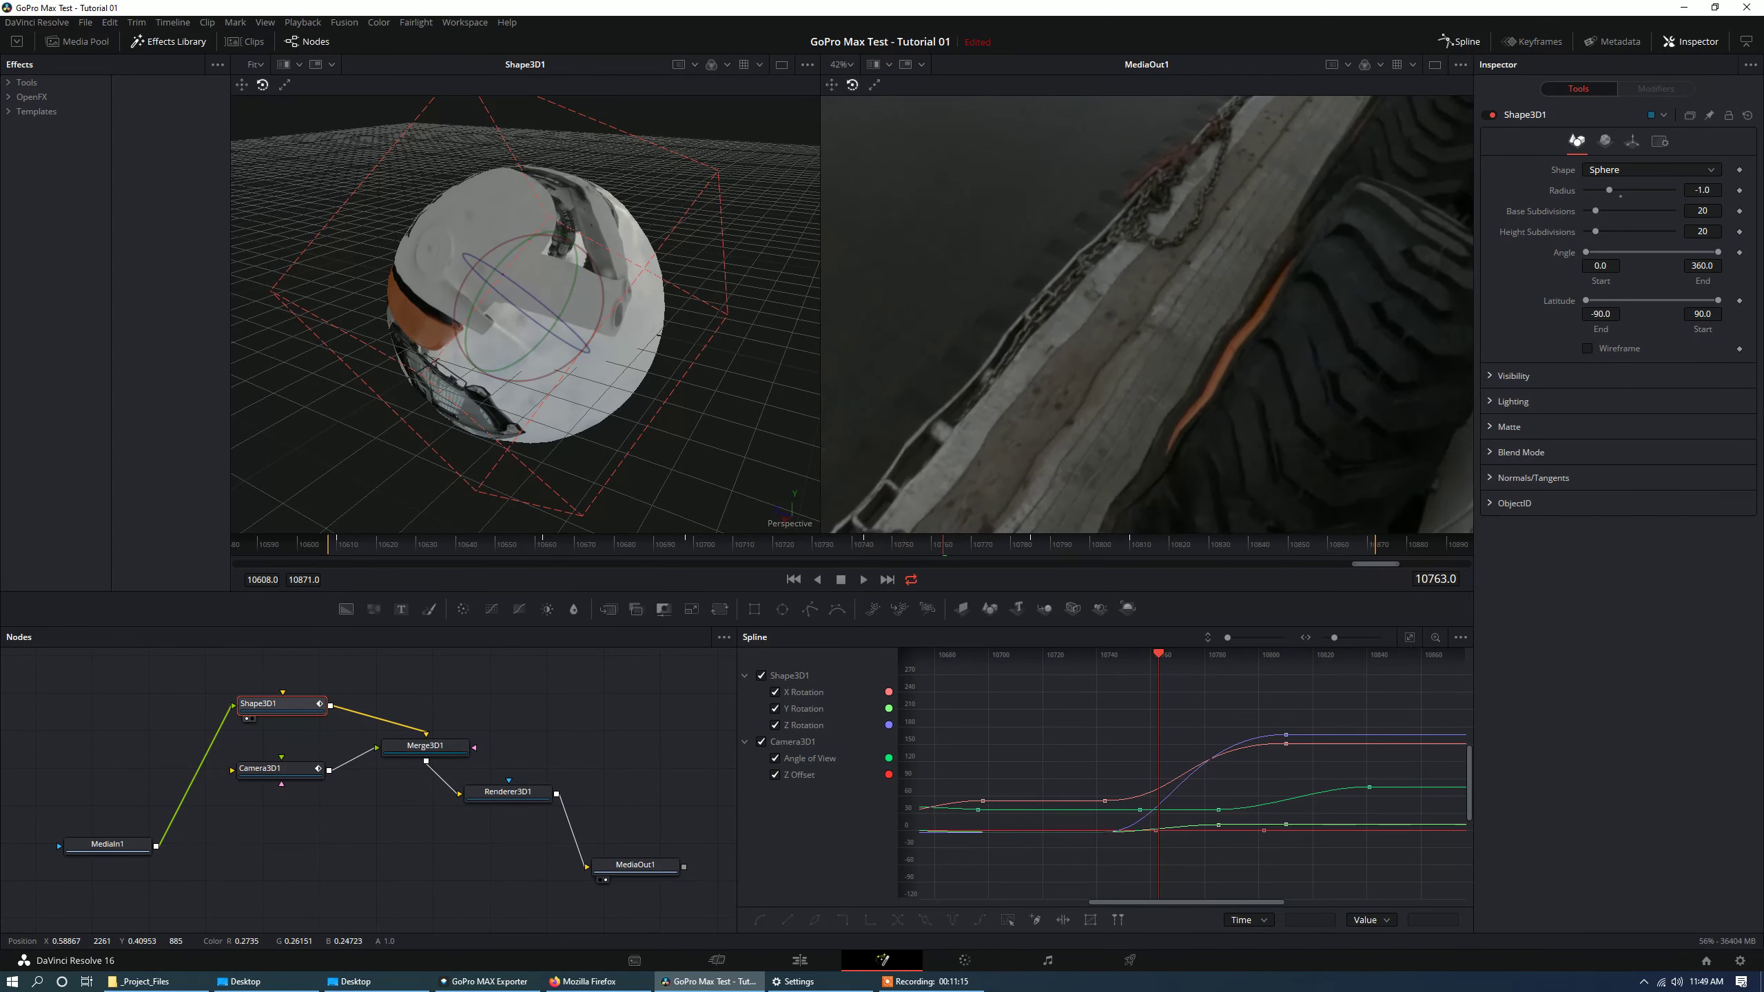
scroll(1247, 351, "down", 2)
scroll(1247, 351, "up", 2)
scroll(1246, 351, "down", 1)
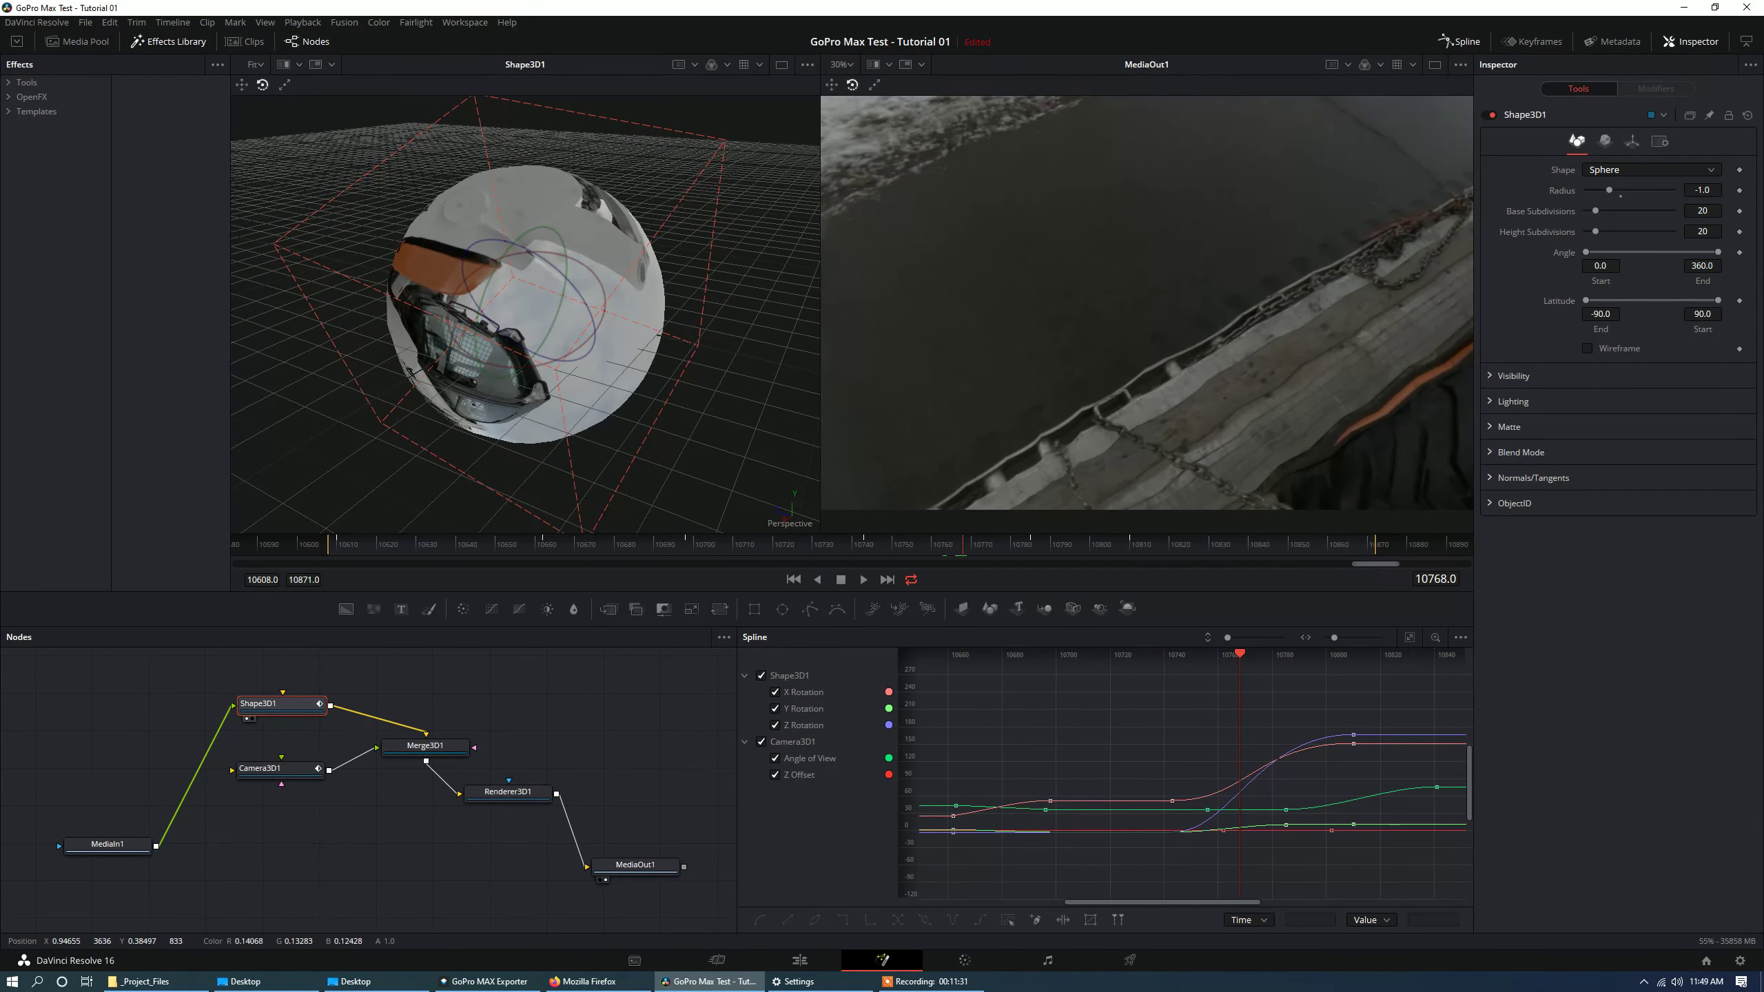
Set Shape3D1's base and height subdivisions to 128.
left_click(1702, 211)
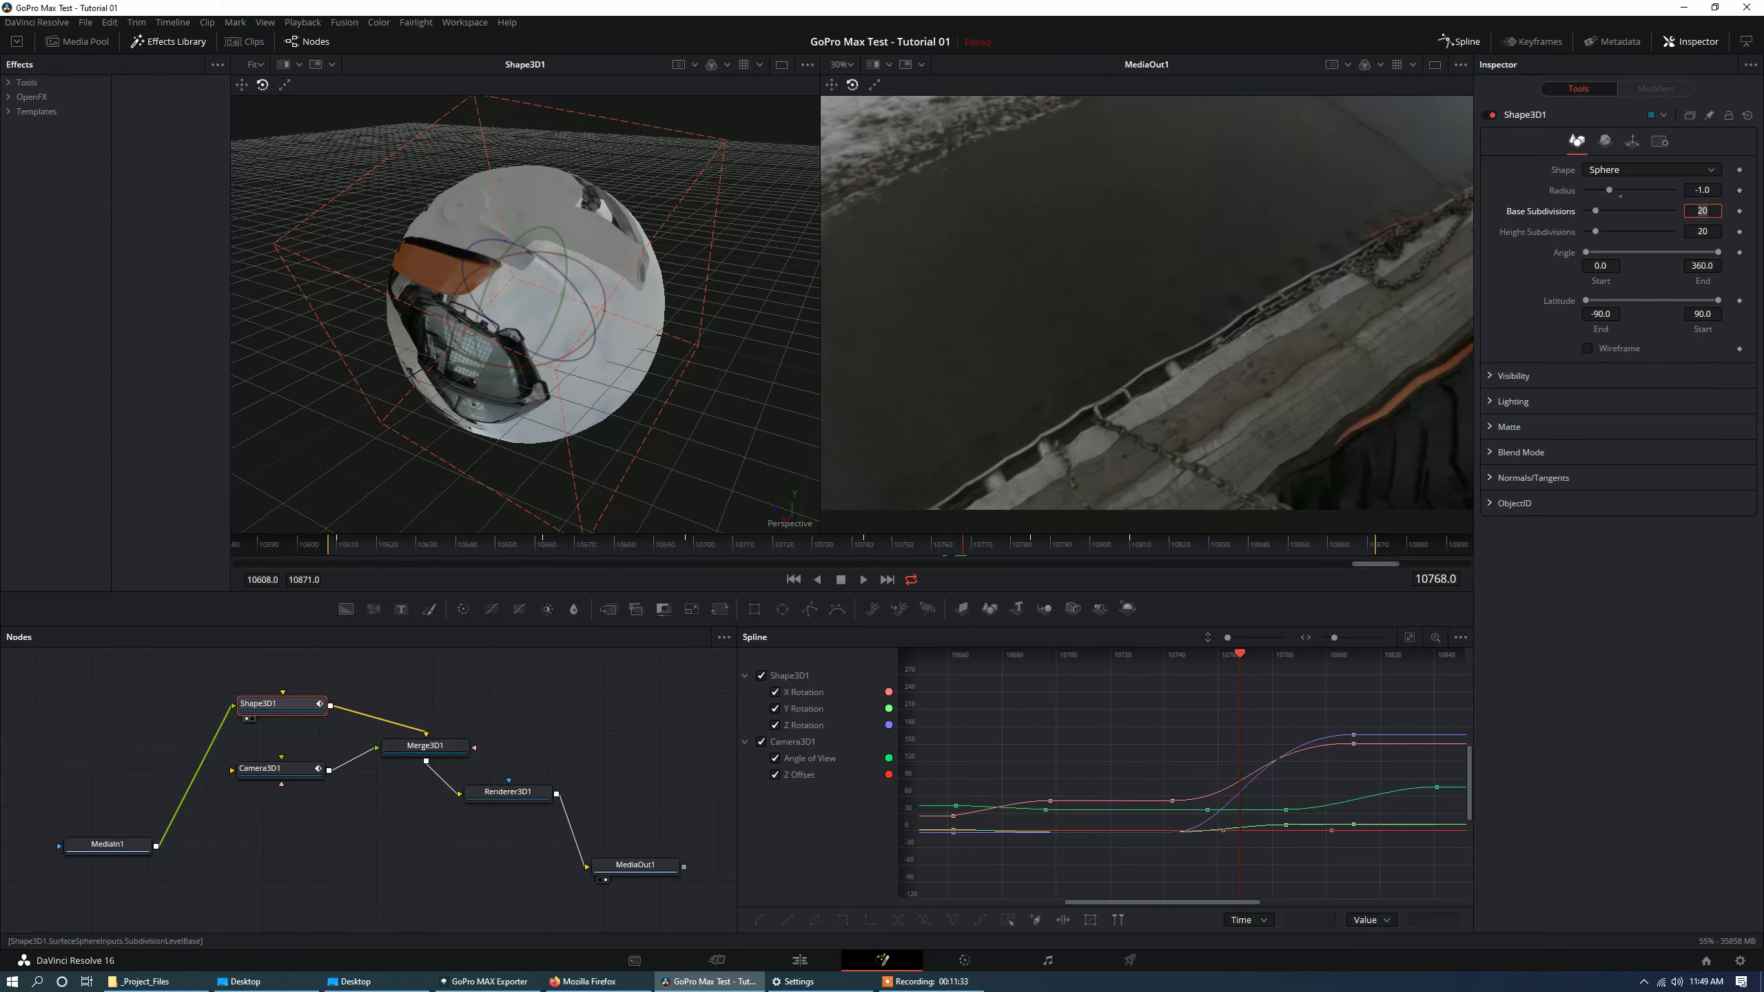
type("128")
key("Tab")
type("128")
key("Tab")
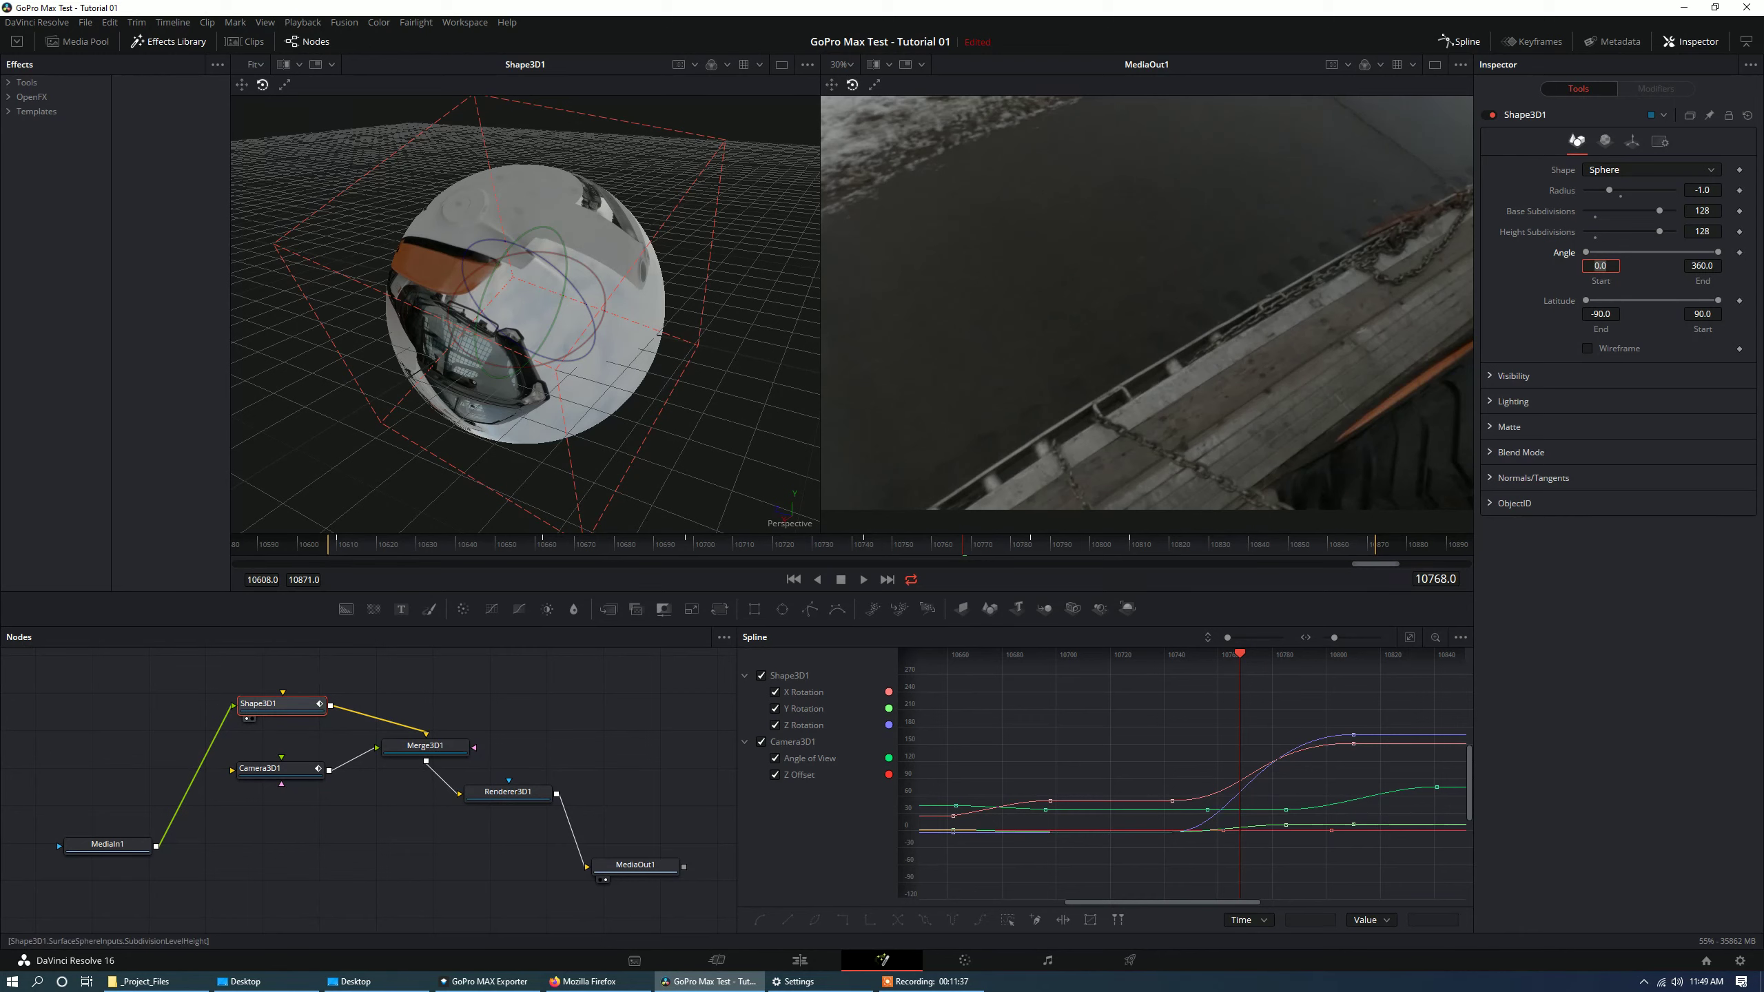
Play the reframed move in Fusion through to frame 10862, and check the shot on the Edit and Color pages.
key("space")
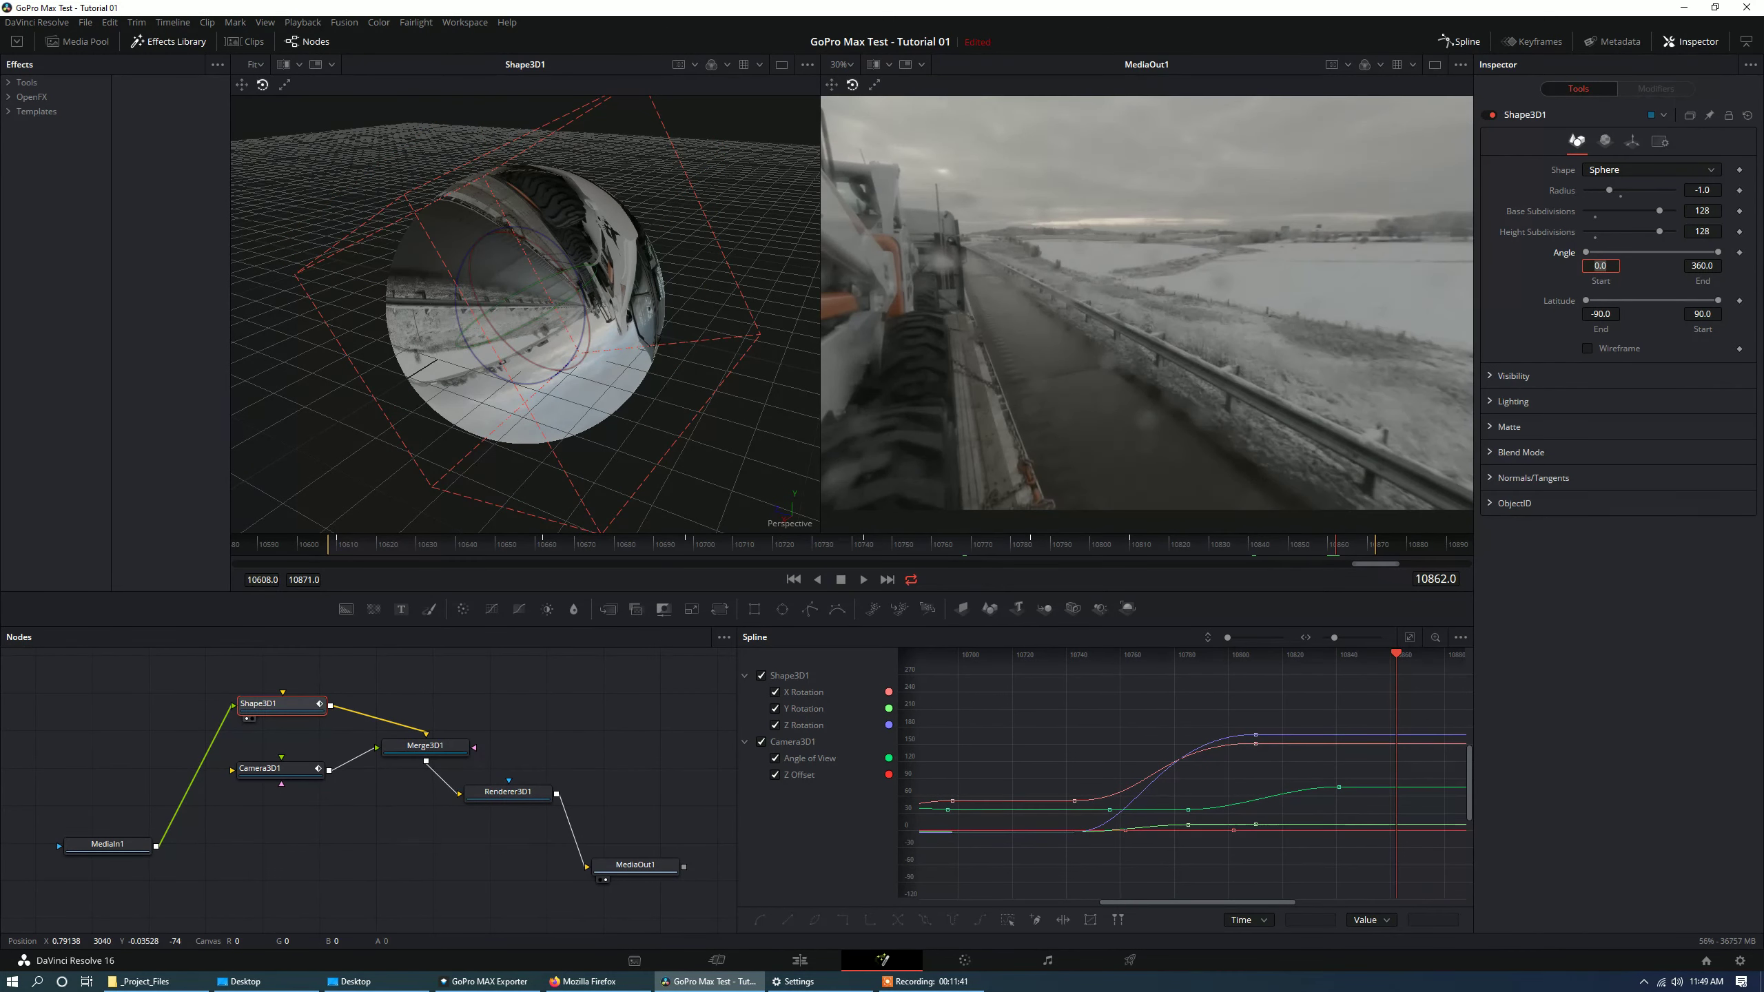
key("shift+4")
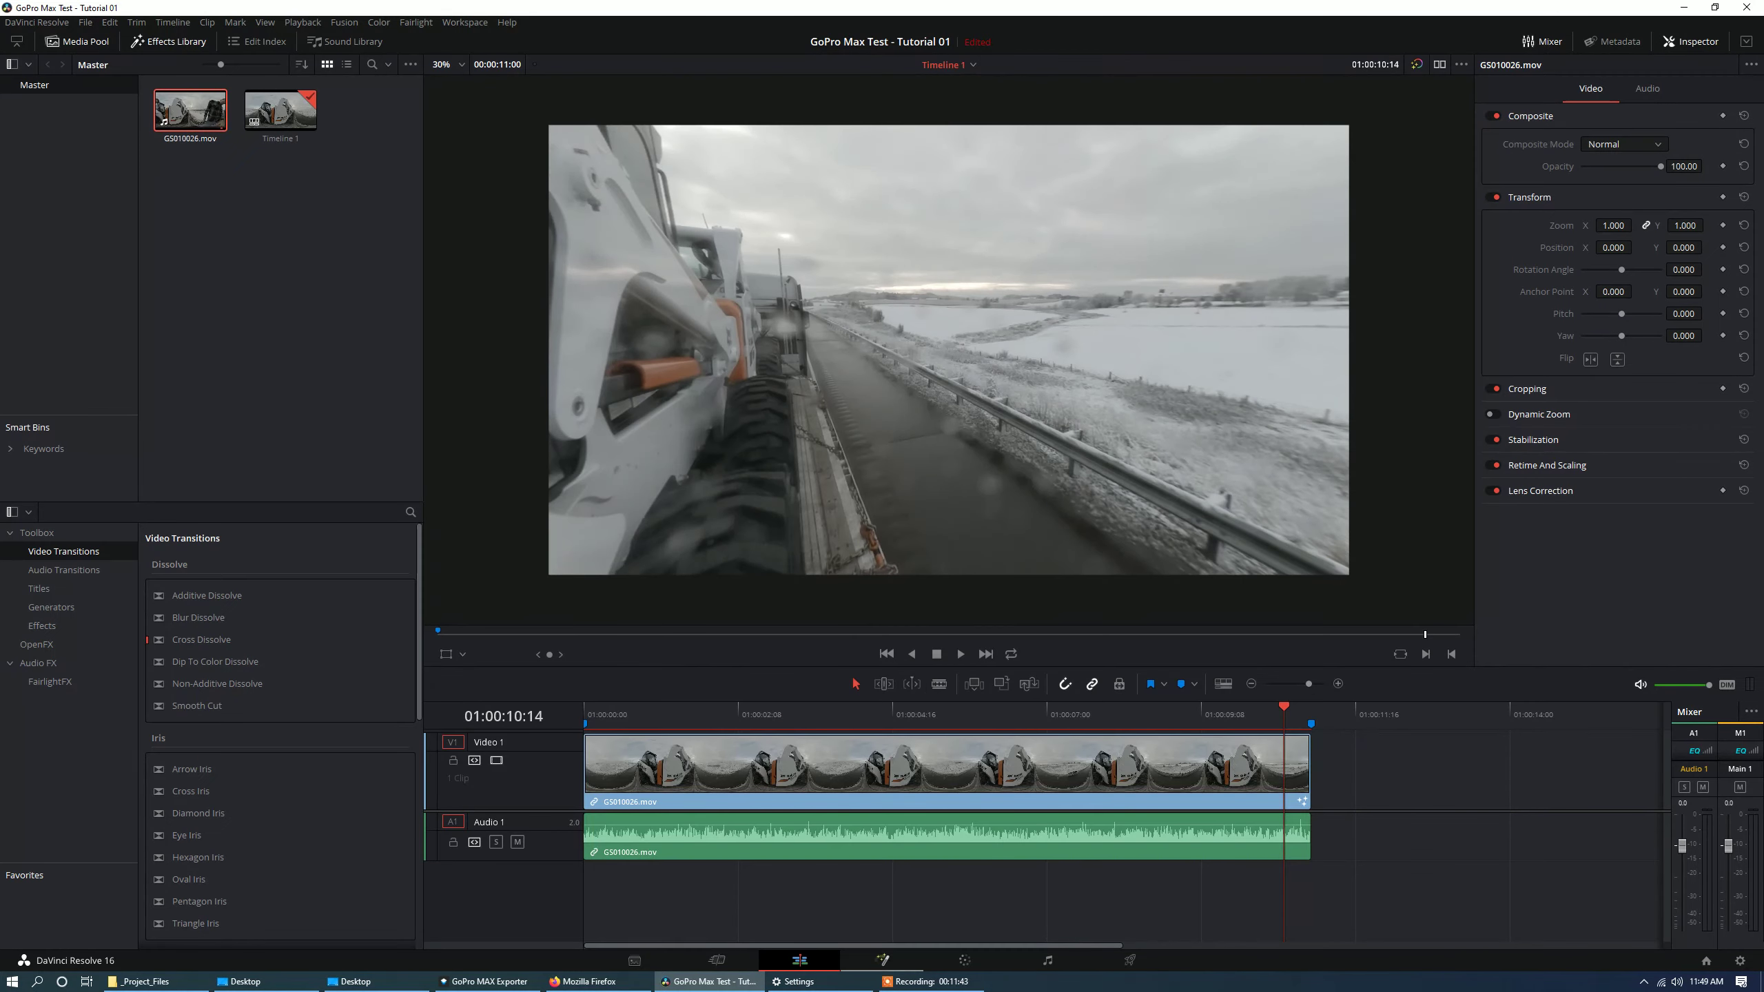
key("shift+6")
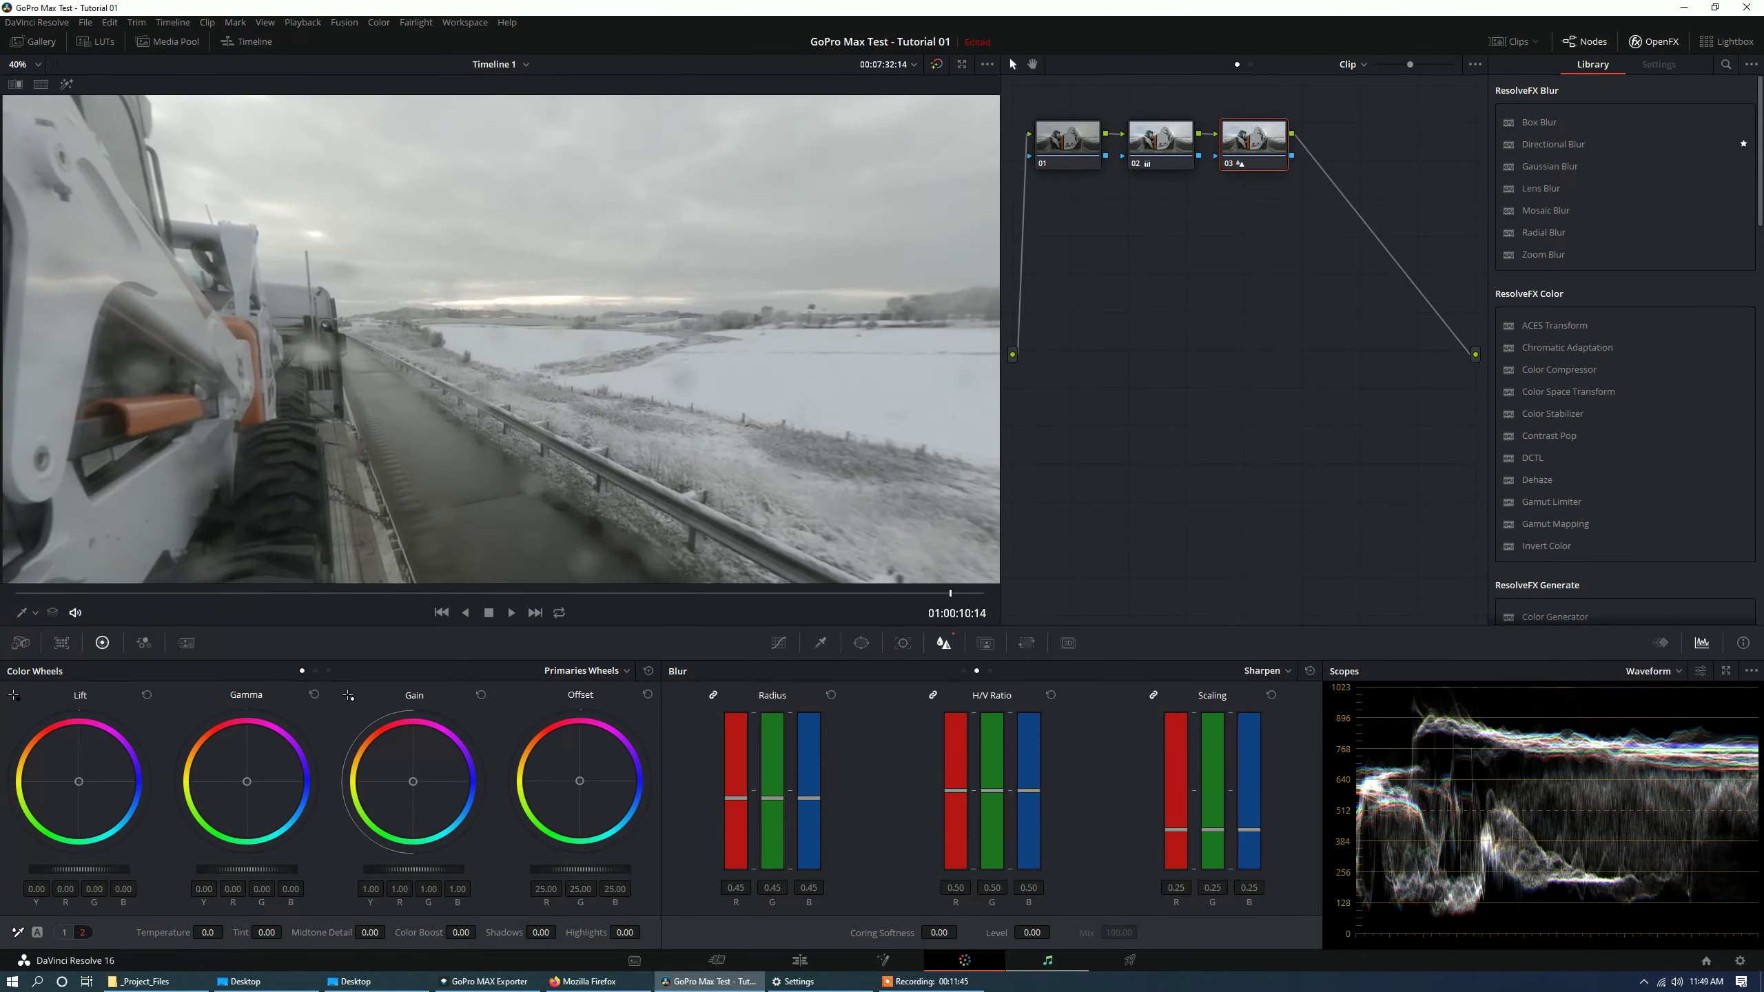
On the Fusion page, add a Camera Shake node and insert it between Renderer3D1 and MediaOut1.
key("shift+5")
right_click(556, 675)
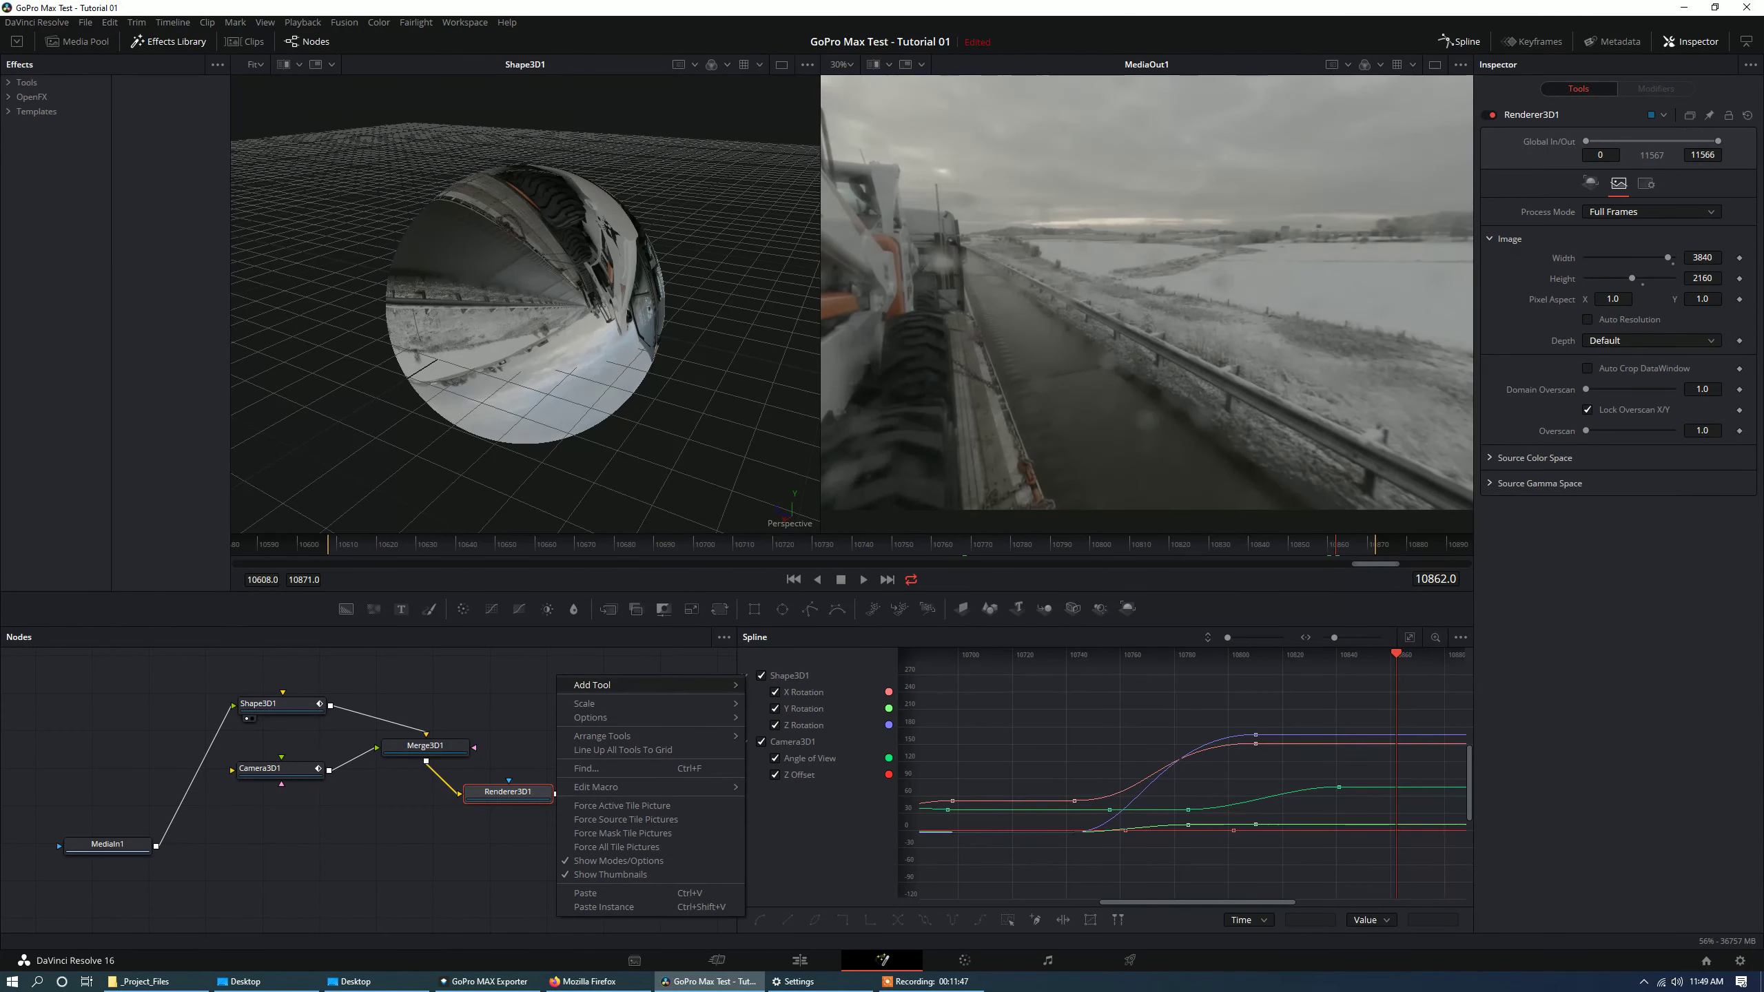
mouse_move(598, 685)
mouse_move(771, 486)
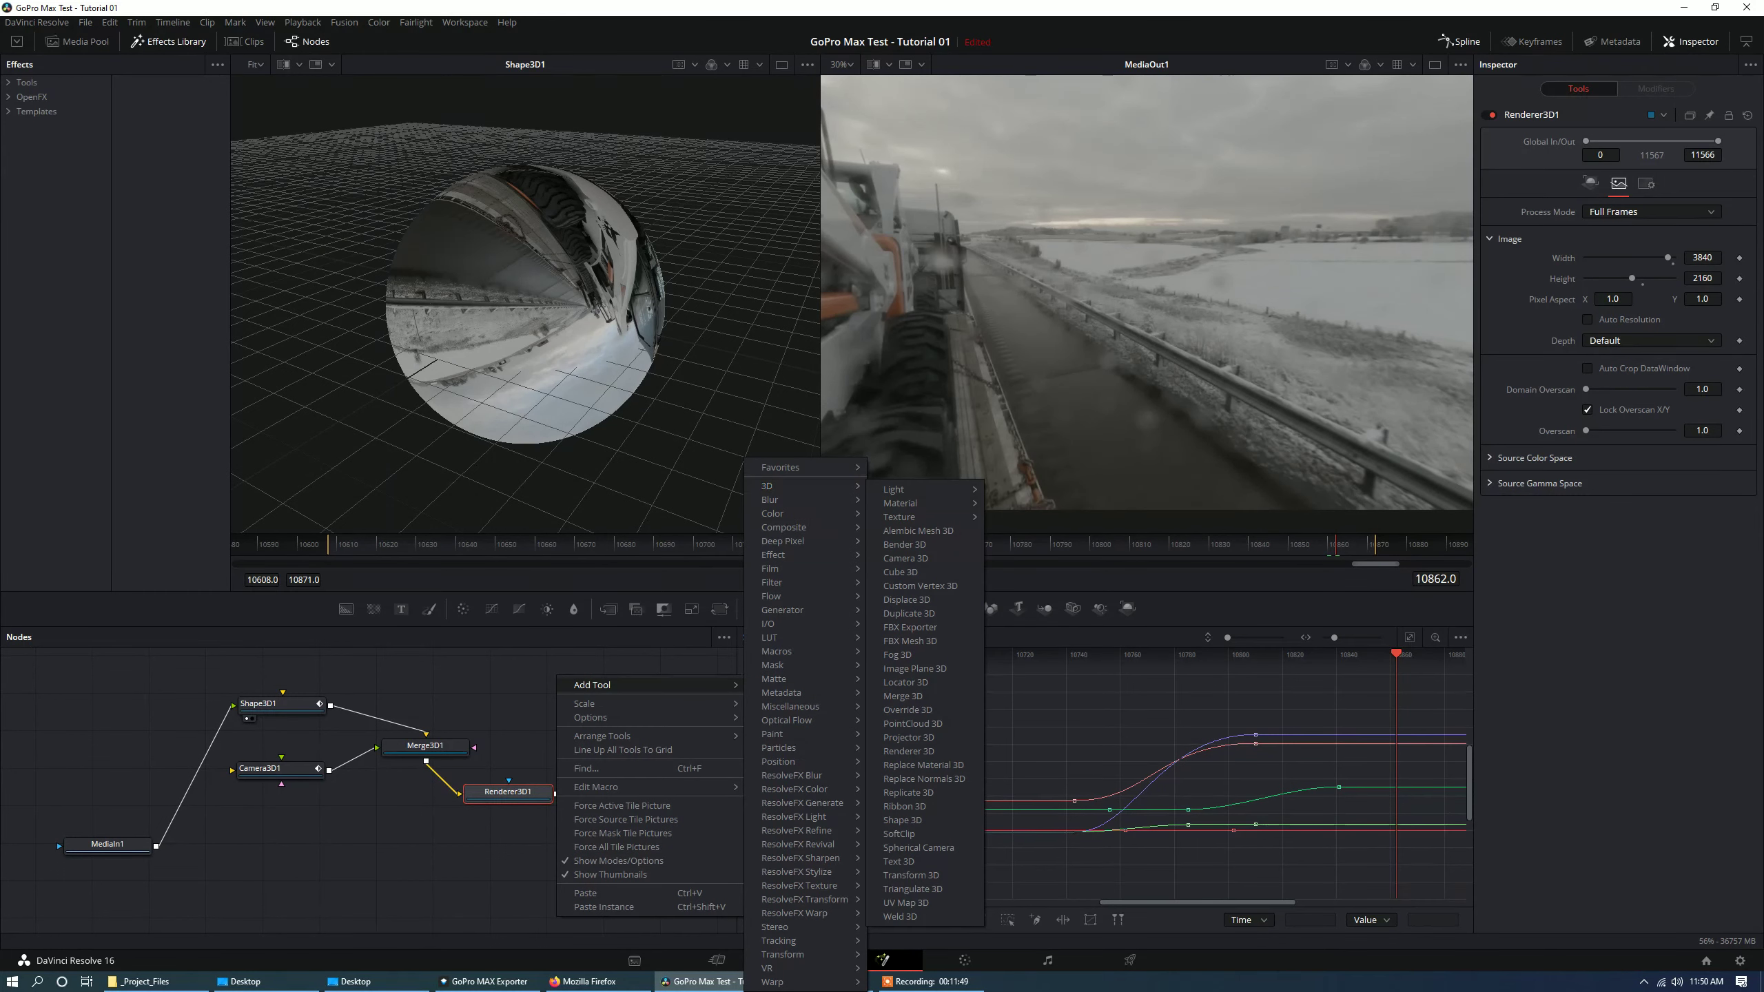
mouse_move(804, 899)
left_click(911, 903)
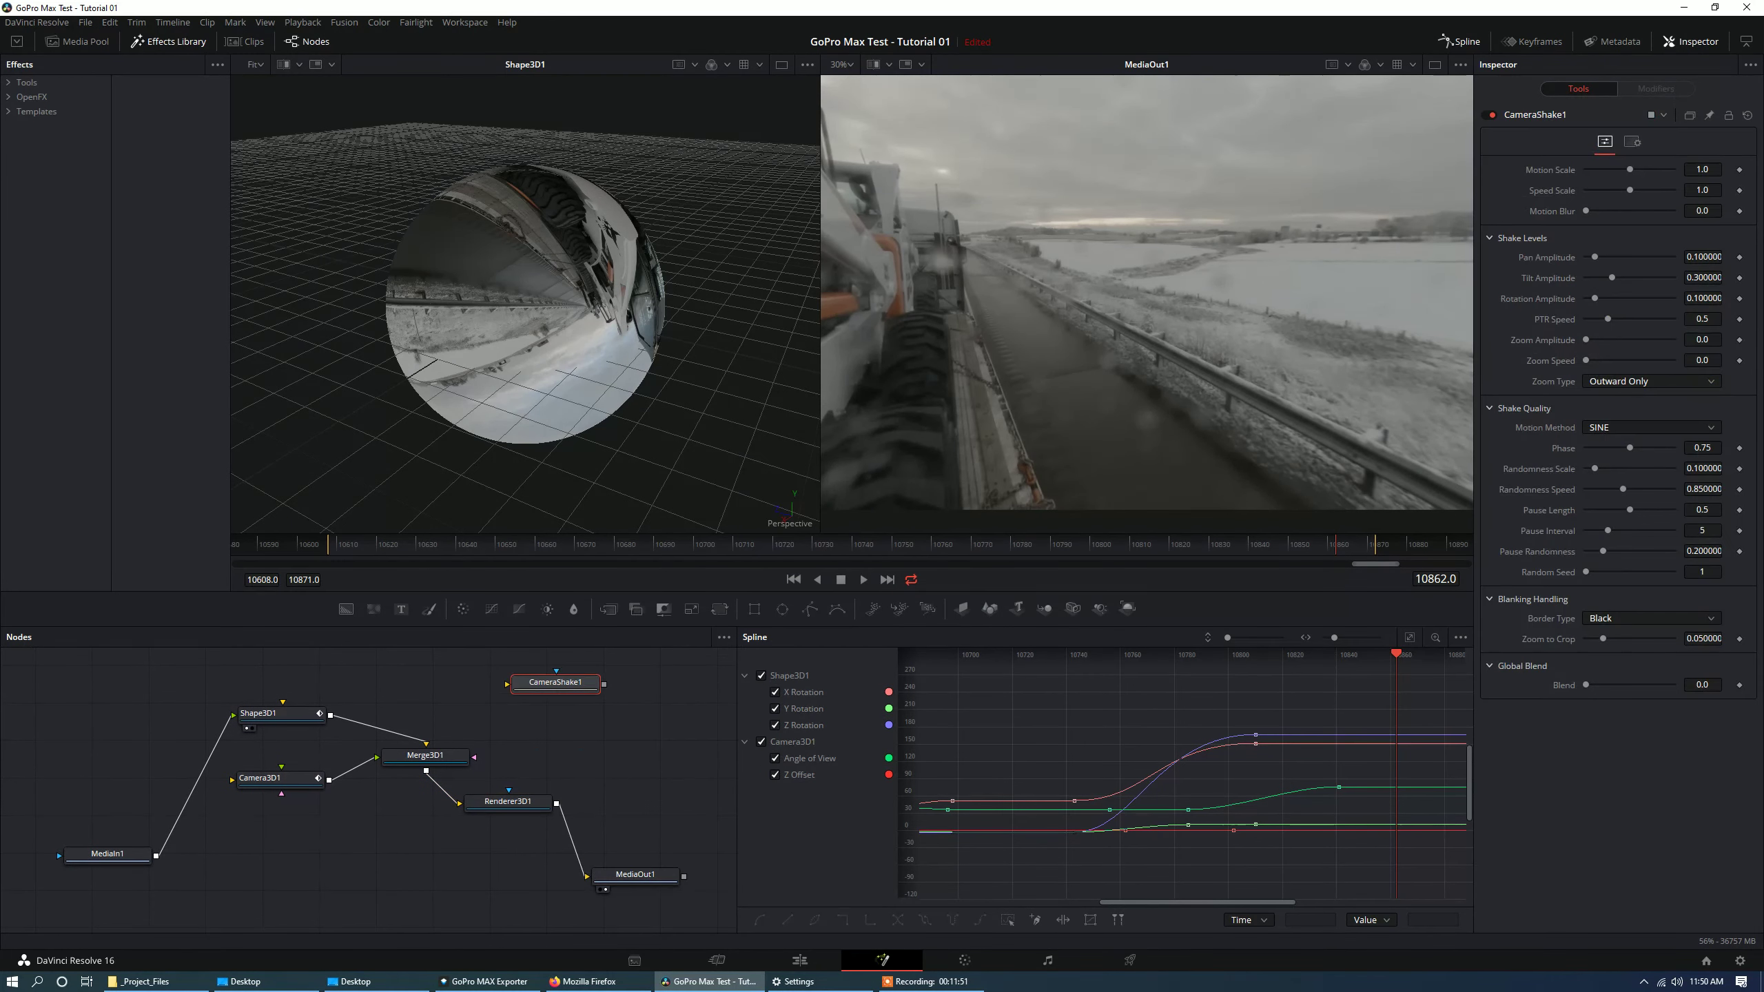
left_click_drag(546, 681, 602, 770)
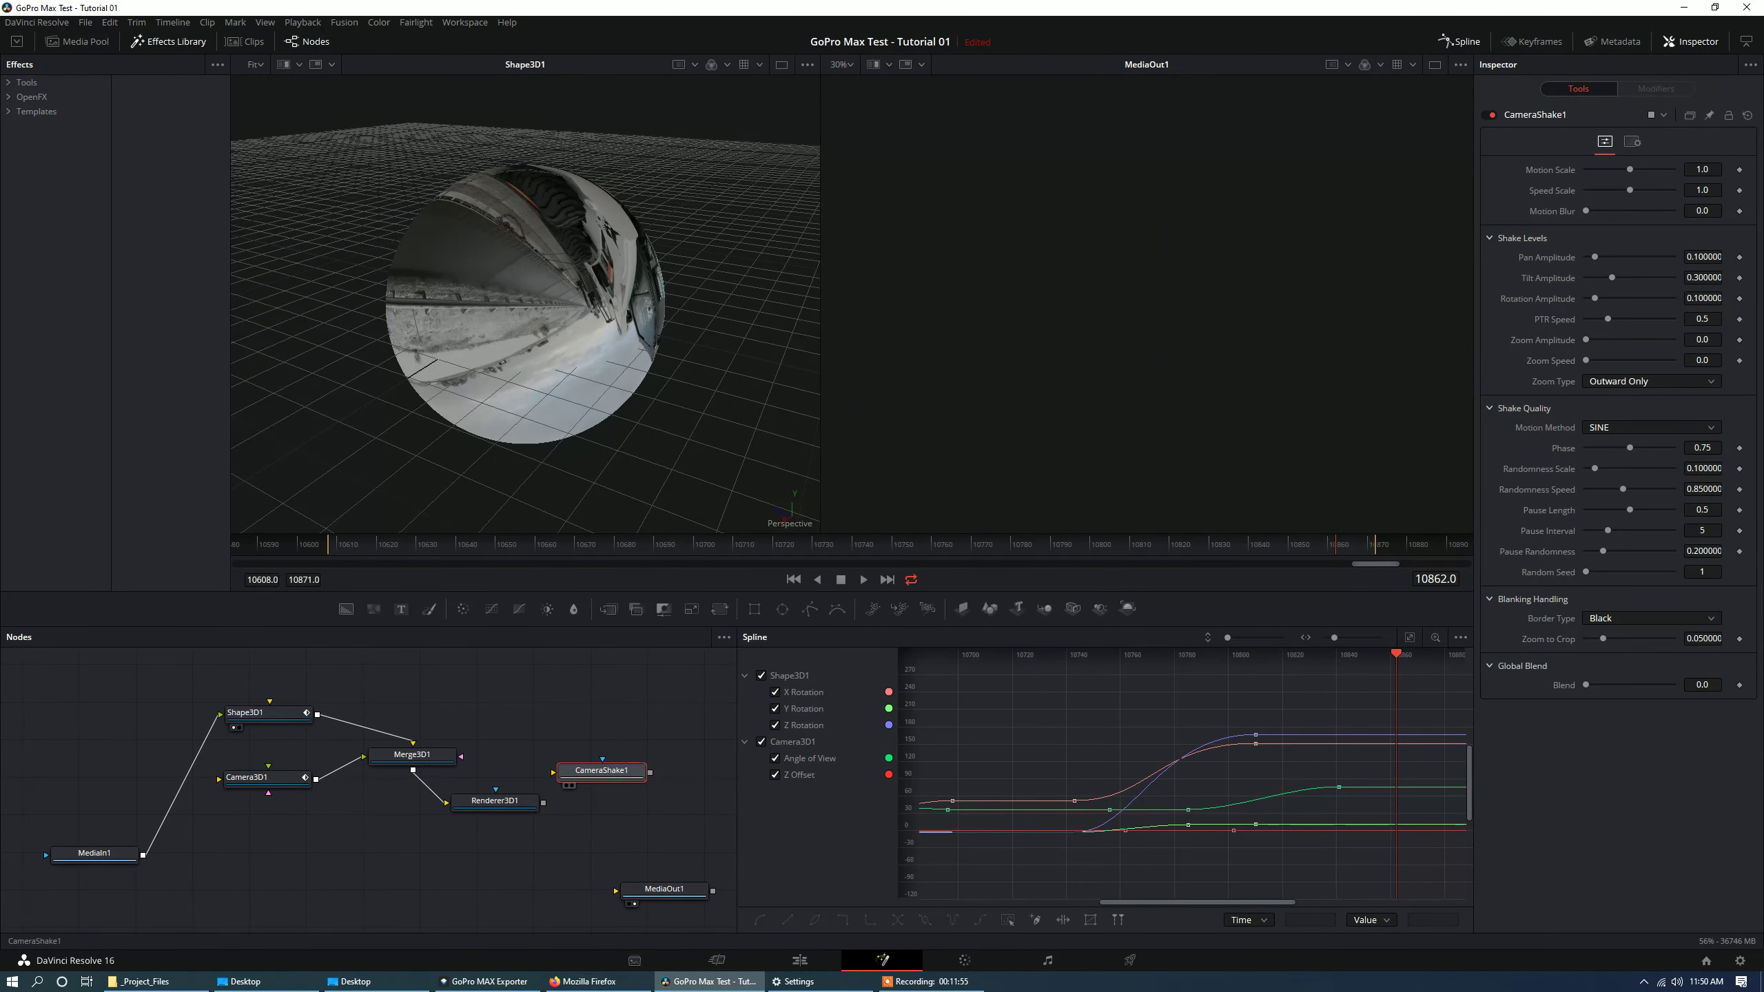
left_click_drag(602, 770, 531, 882)
left_click_drag(547, 806, 621, 769)
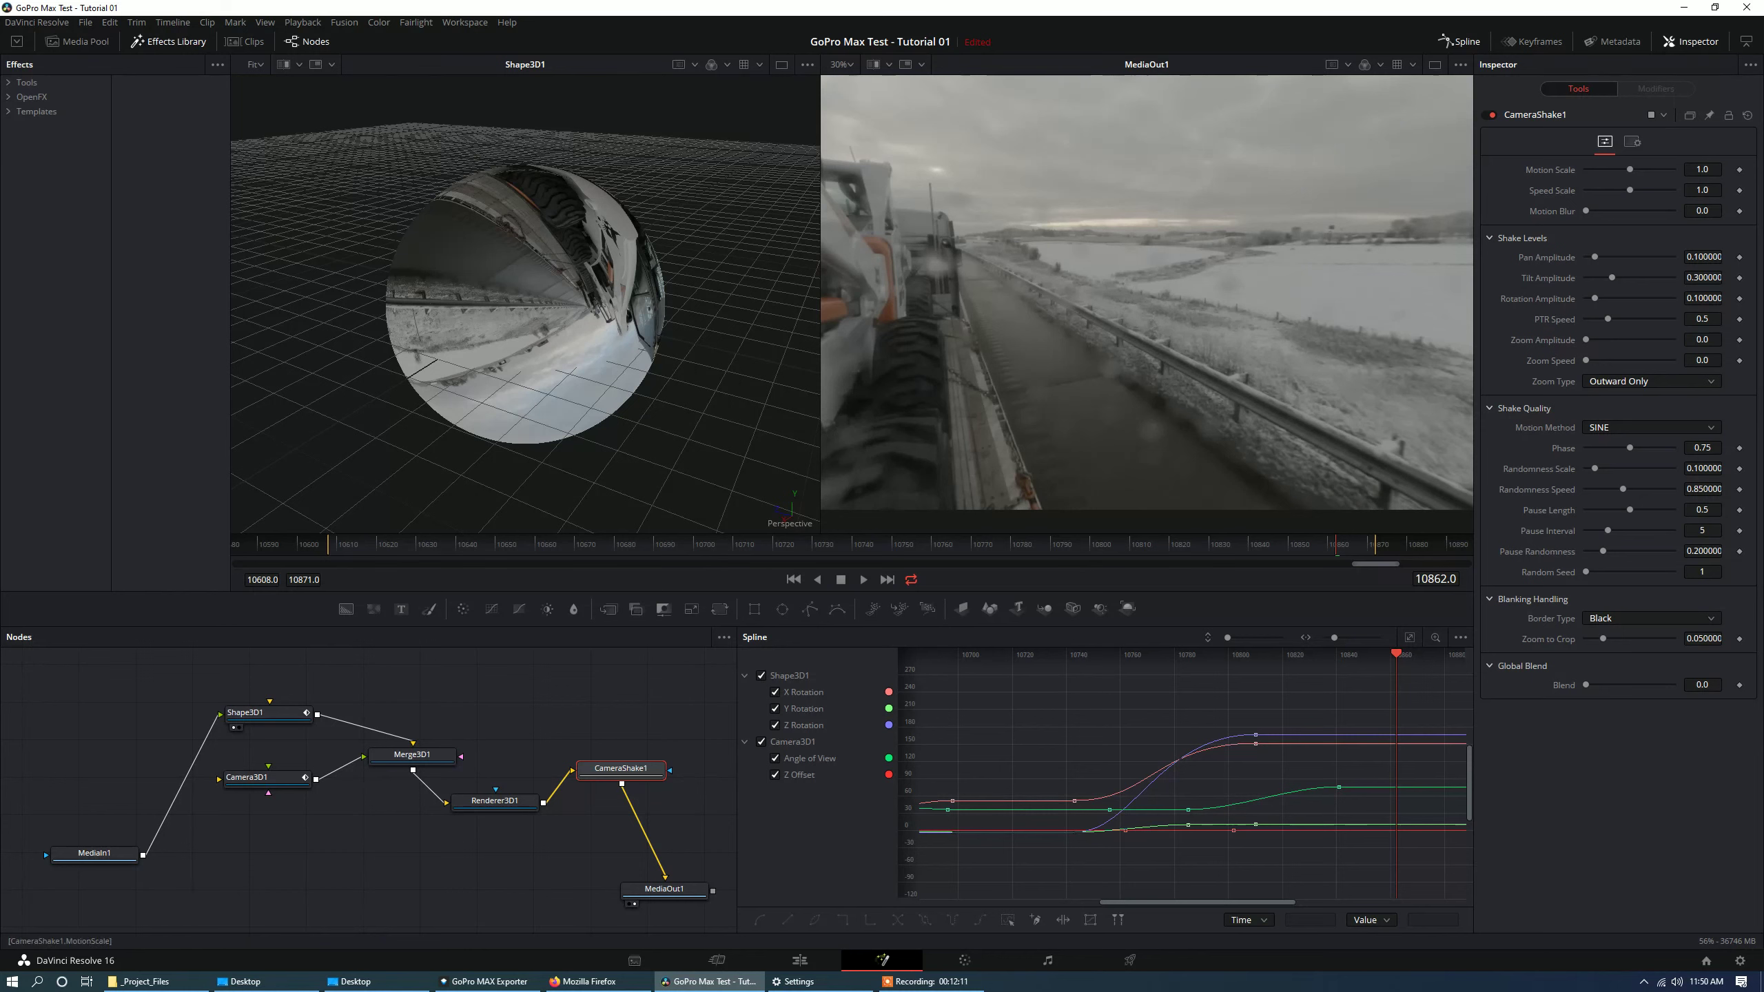
Set CameraShake1's motion scale to 0.3.
left_click(1702, 169)
type("0.3")
key("Tab")
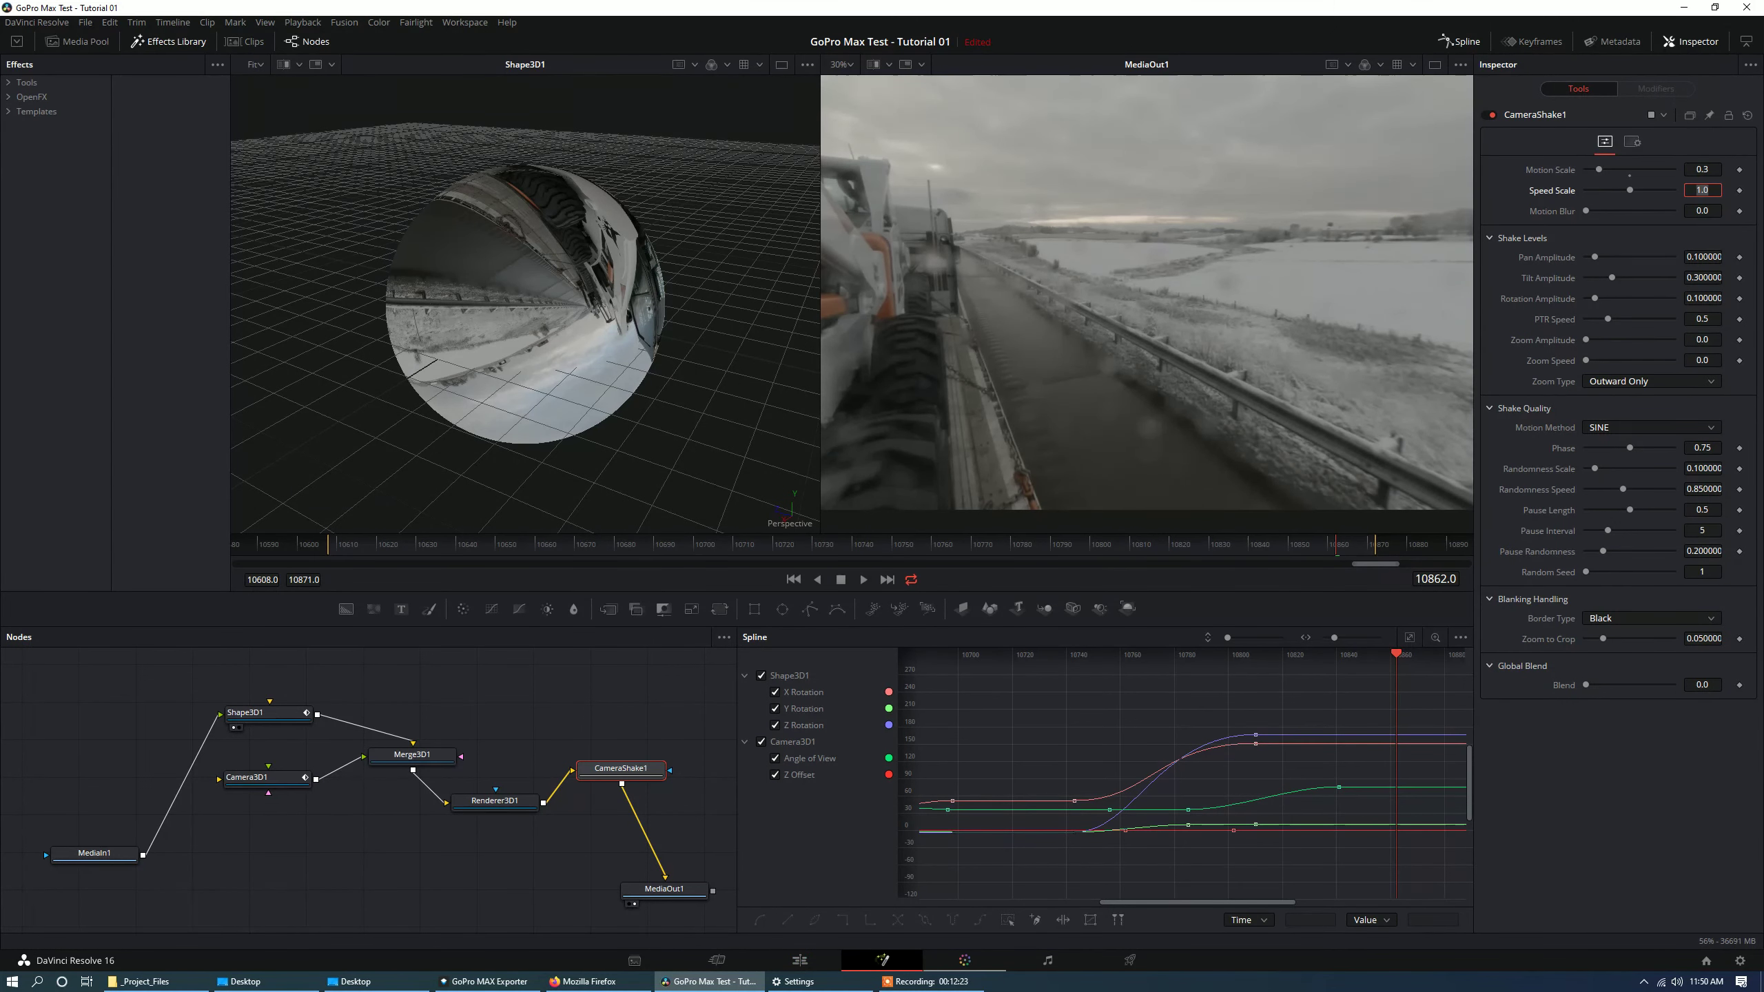
Check the shot on the Color page and add a serial node after node 03.
left_click(965, 960)
scroll(497, 339, "down", 1)
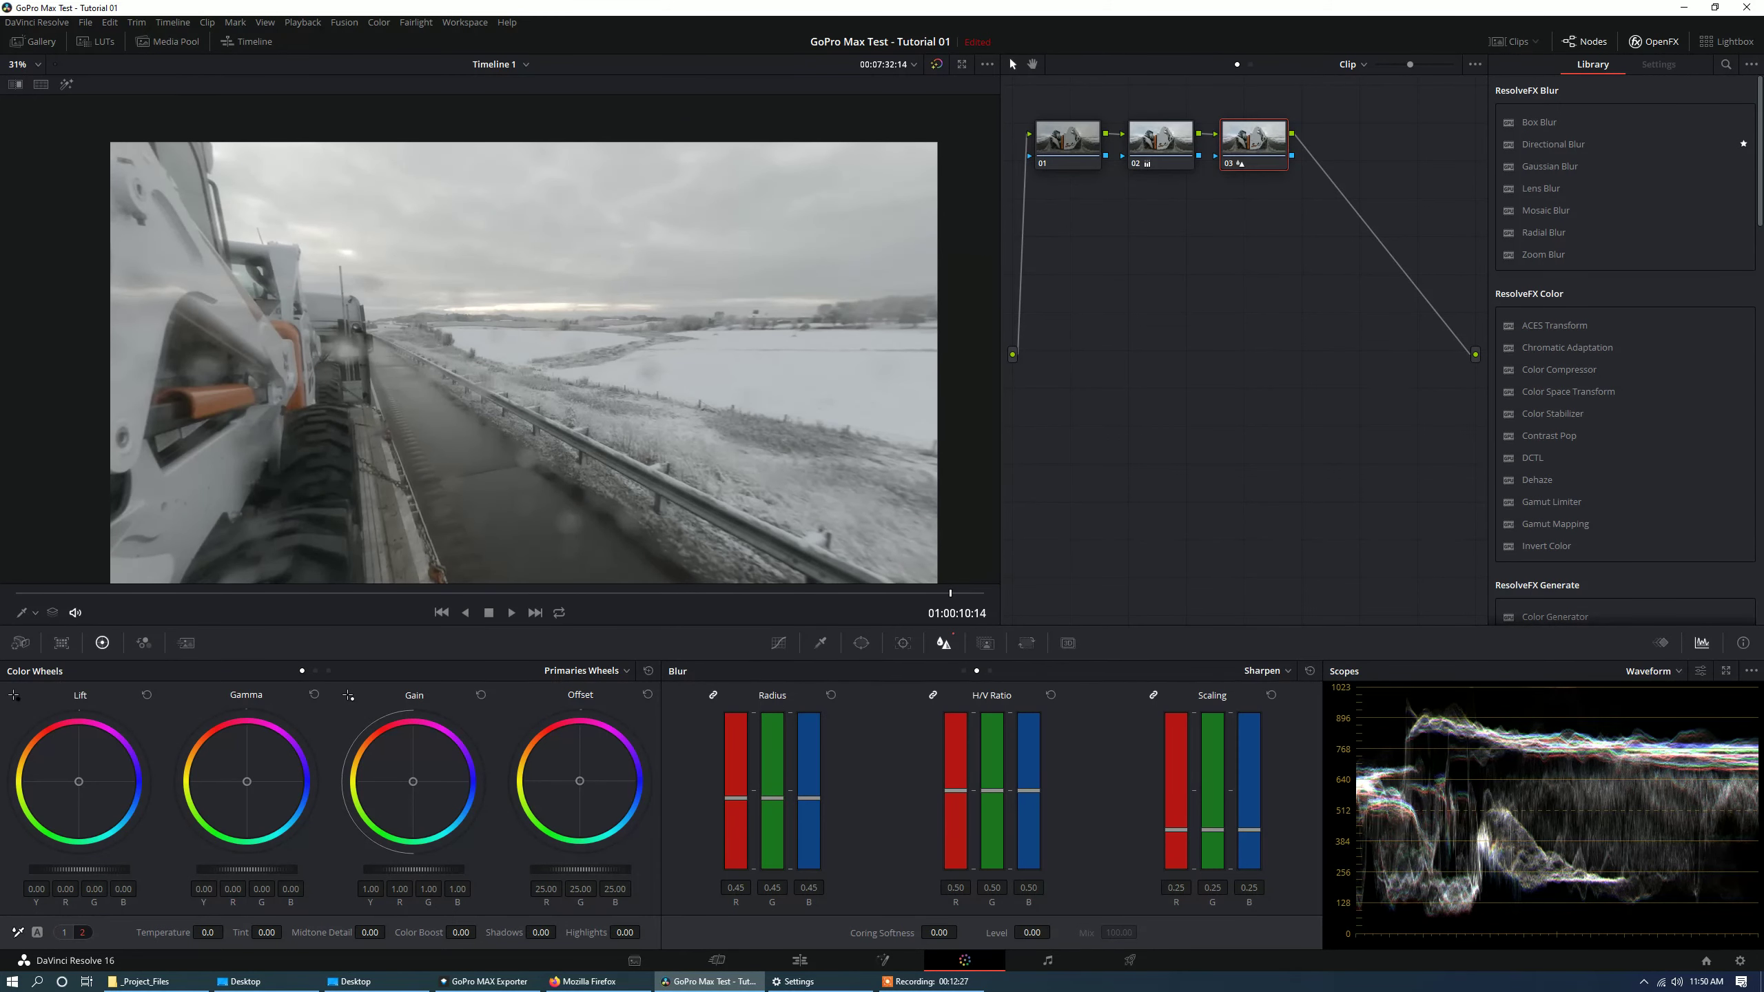
scroll(499, 339, "down", 2)
scroll(499, 339, "up", 3)
scroll(499, 339, "up", 1)
scroll(499, 339, "down", 4)
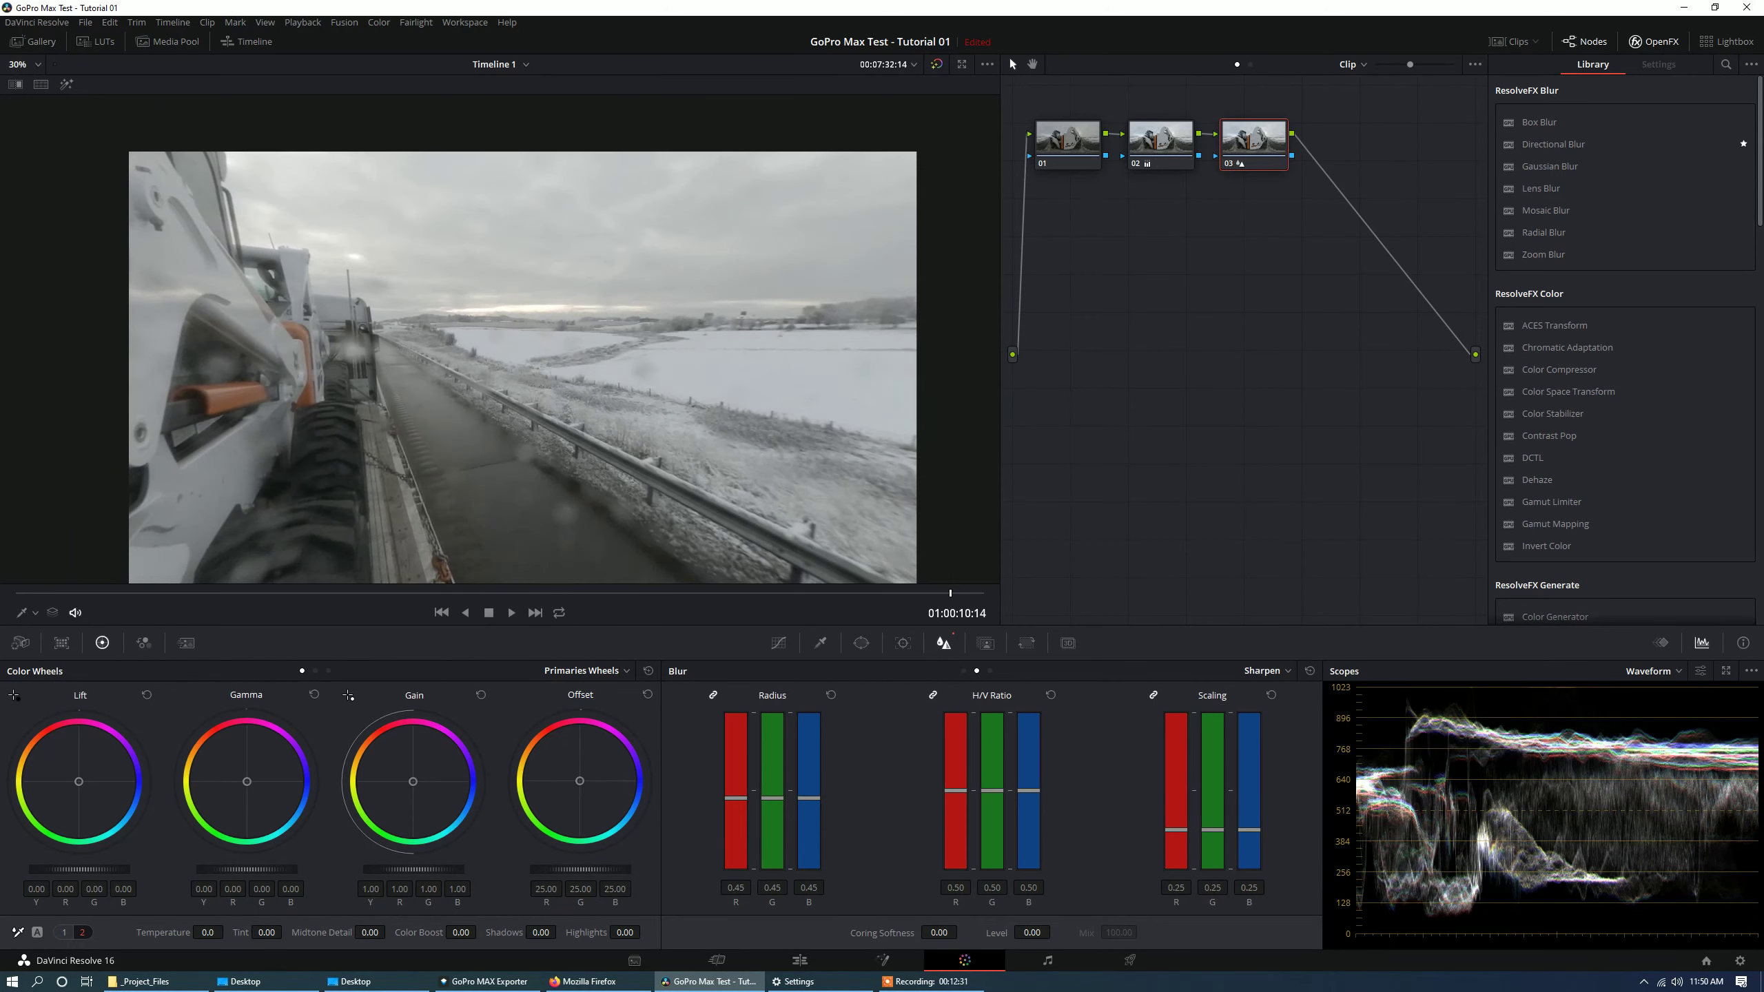
scroll(499, 339, "up", 2)
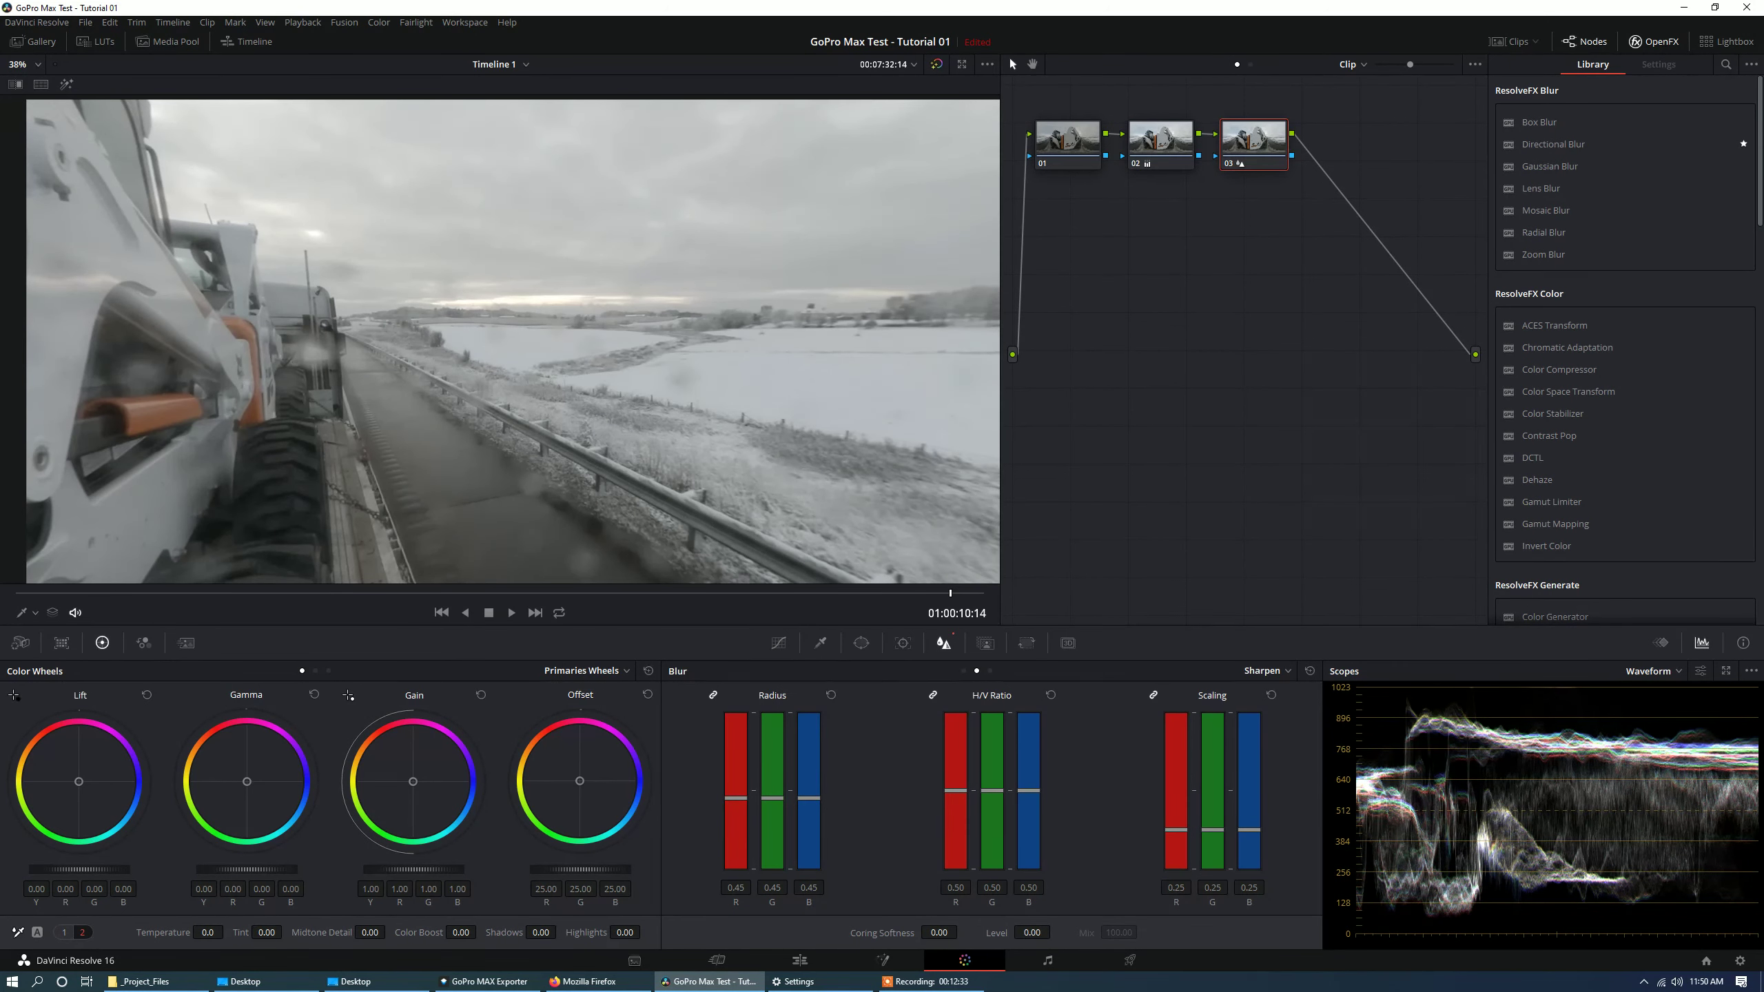
right_click(1270, 152)
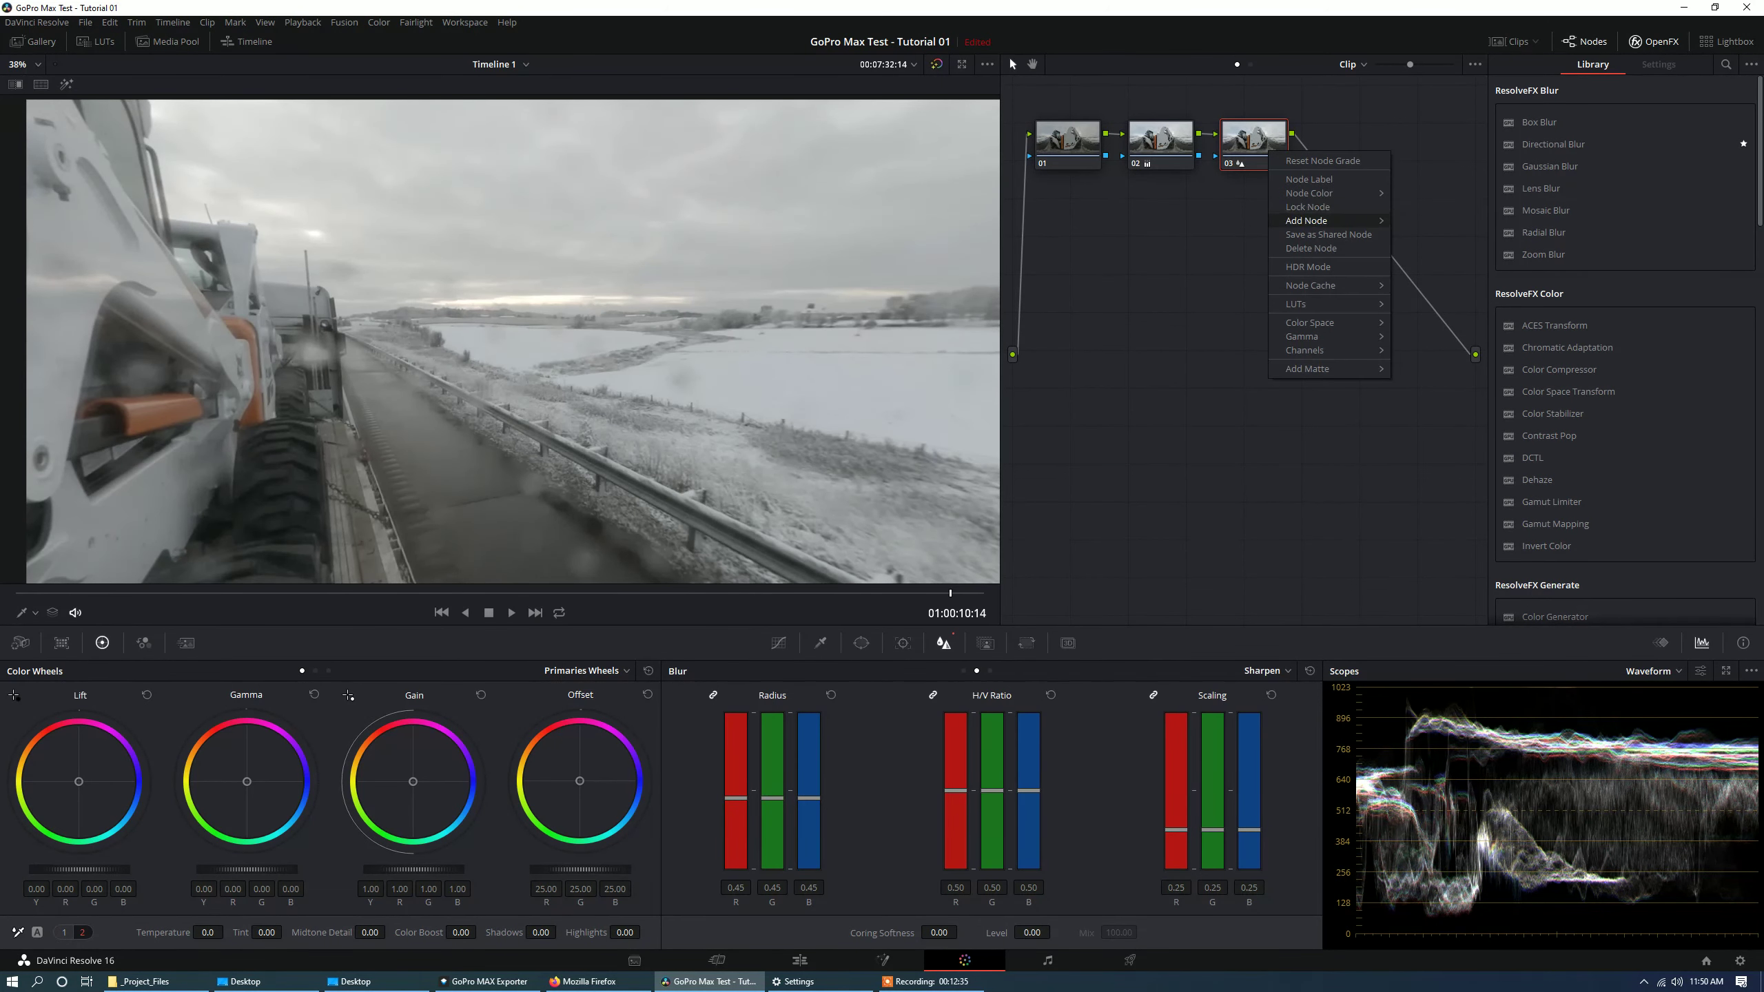
mouse_move(1306, 220)
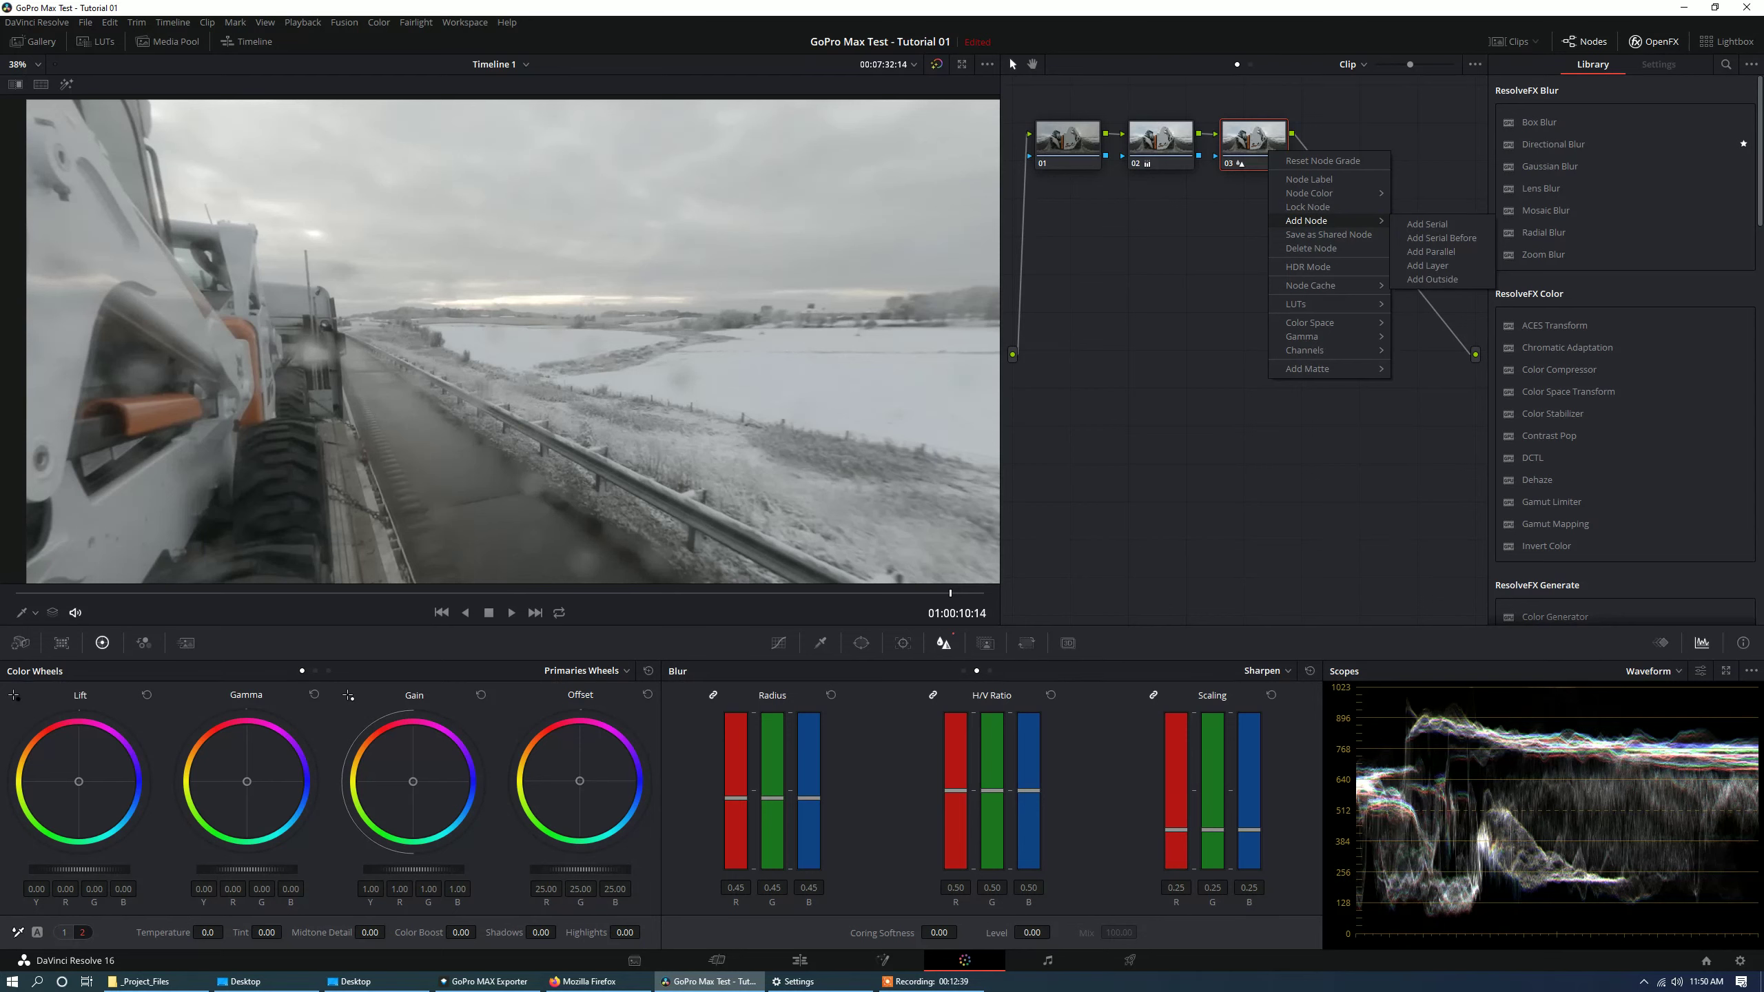
left_click(1428, 224)
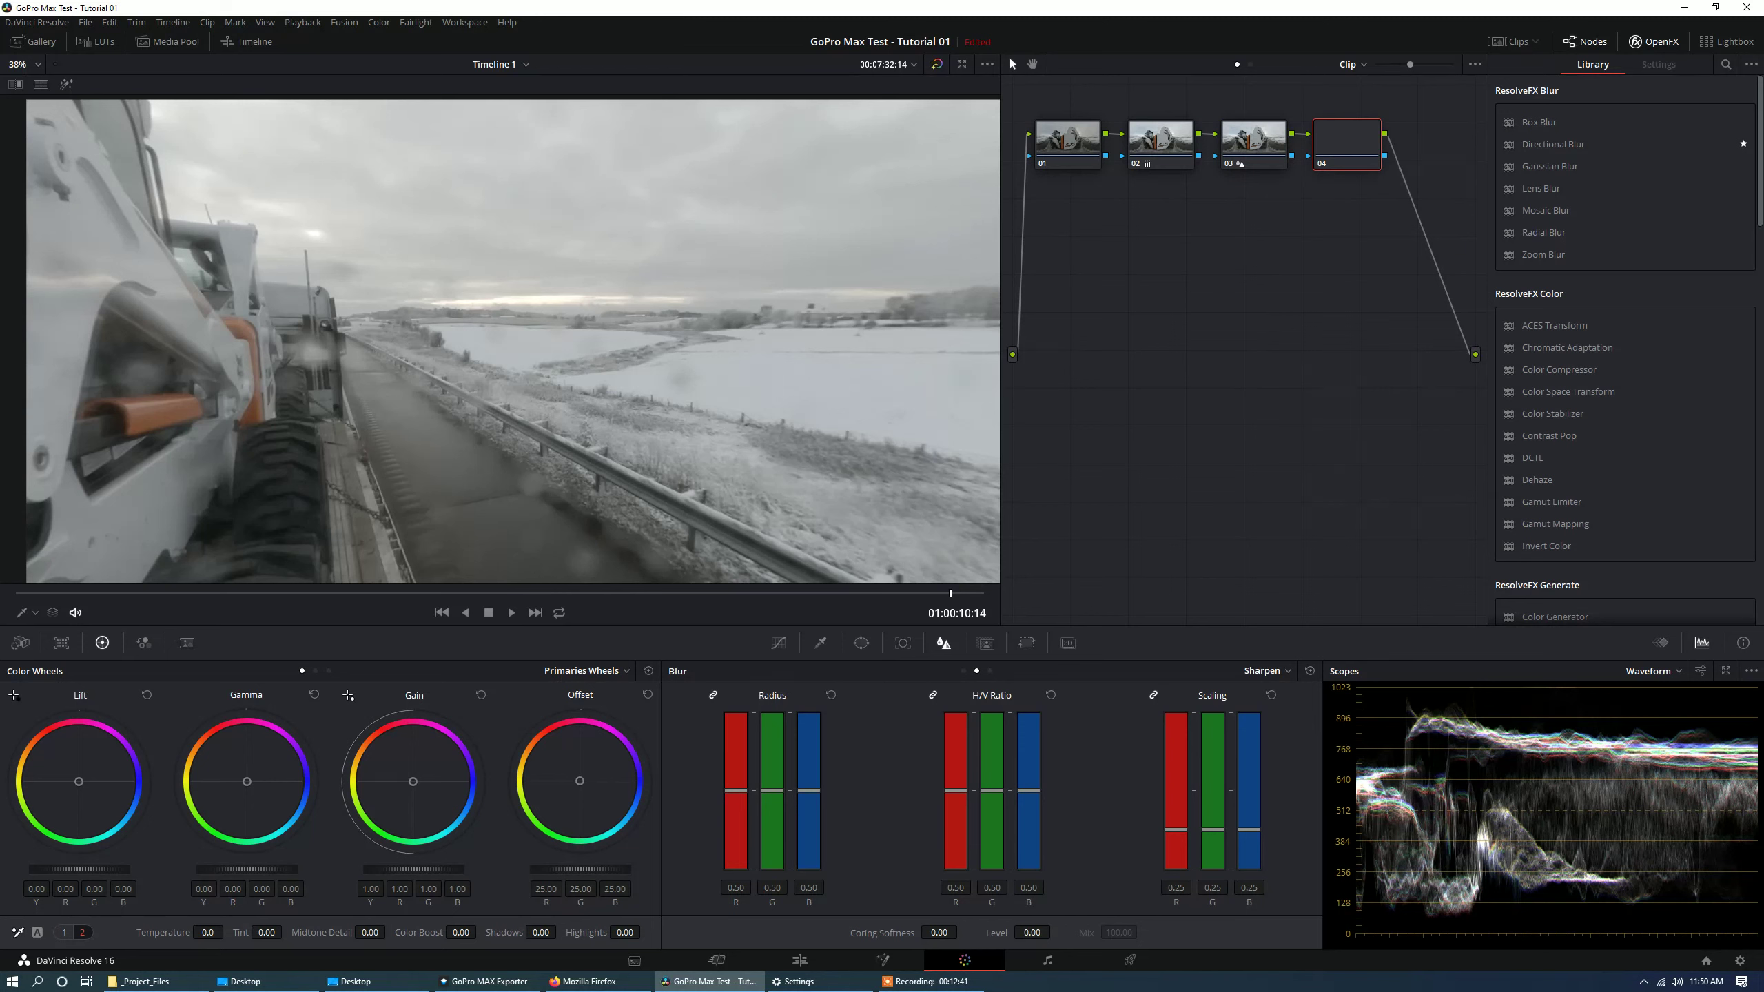
Apply motion blur of 35.0 to node 04 with the motion estimation type set to Better.
left_click(185, 643)
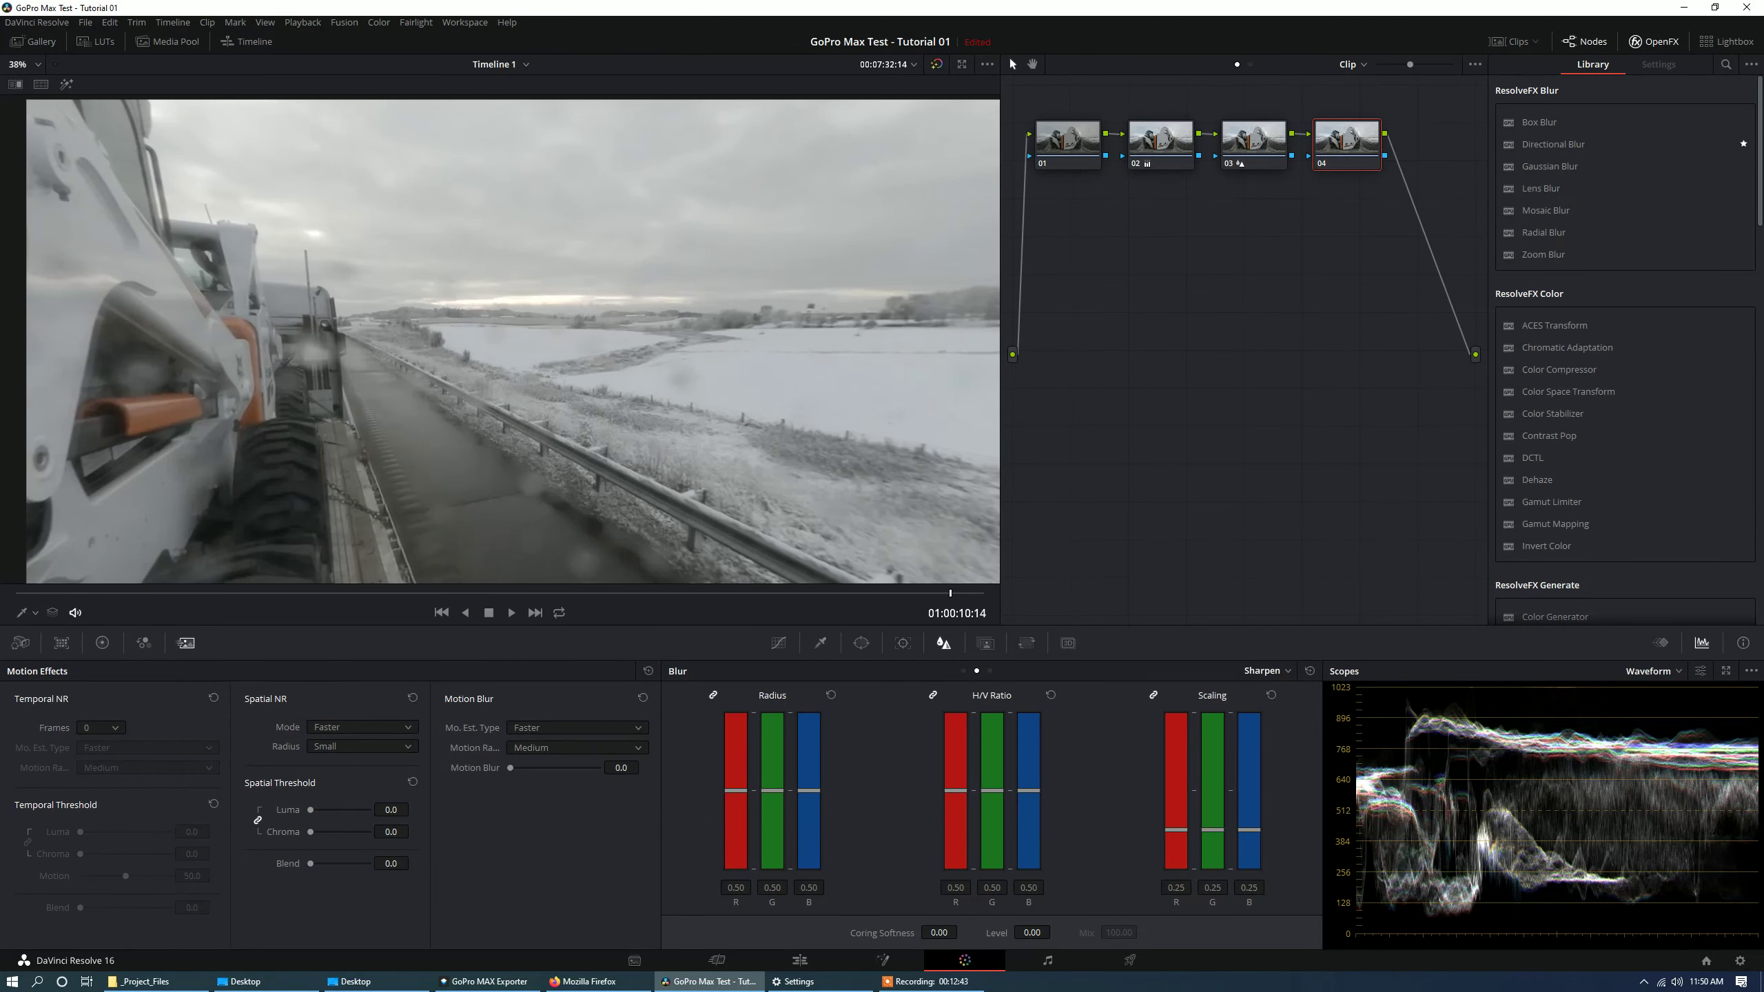
left_click(577, 728)
left_click(555, 762)
left_click(620, 768)
key("Return")
Step through the fast rotation between 01:00:06:11 and 01:00:06:14 to examine the motion blur on the trailer deck and tyre.
key("shift+Left")
key("shift+Left")
key("shift+Left")
key("shift+Left")
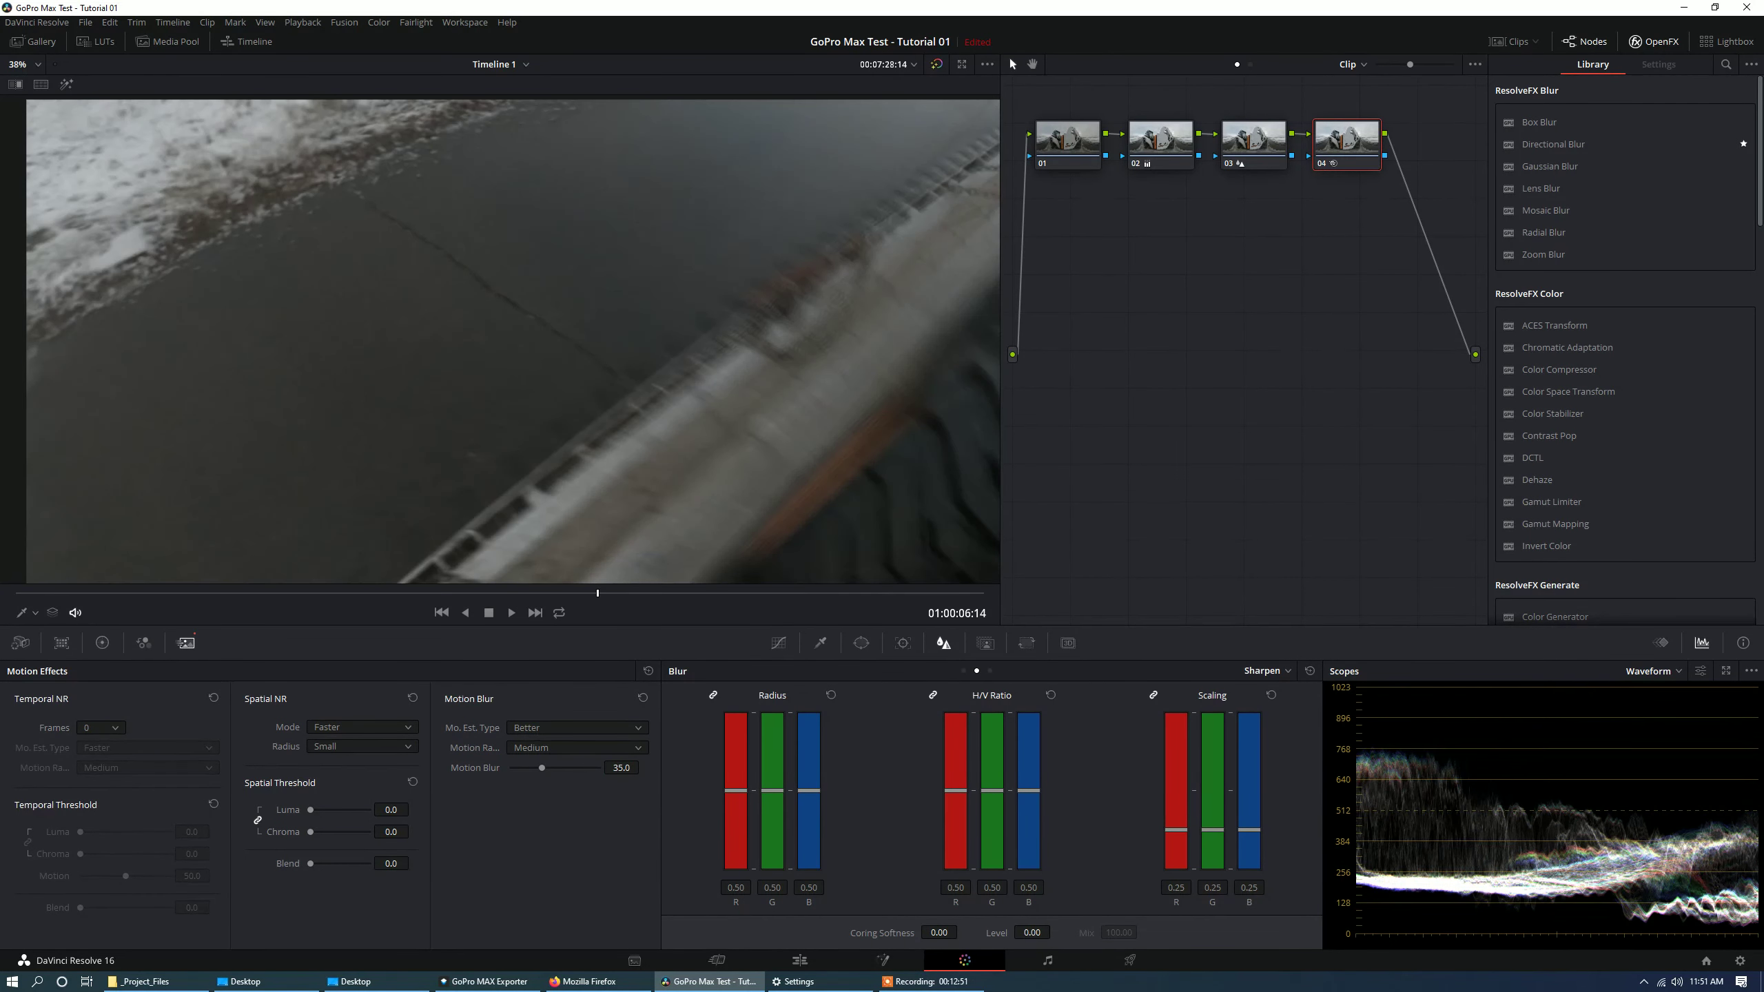
key("Left")
key("Left")
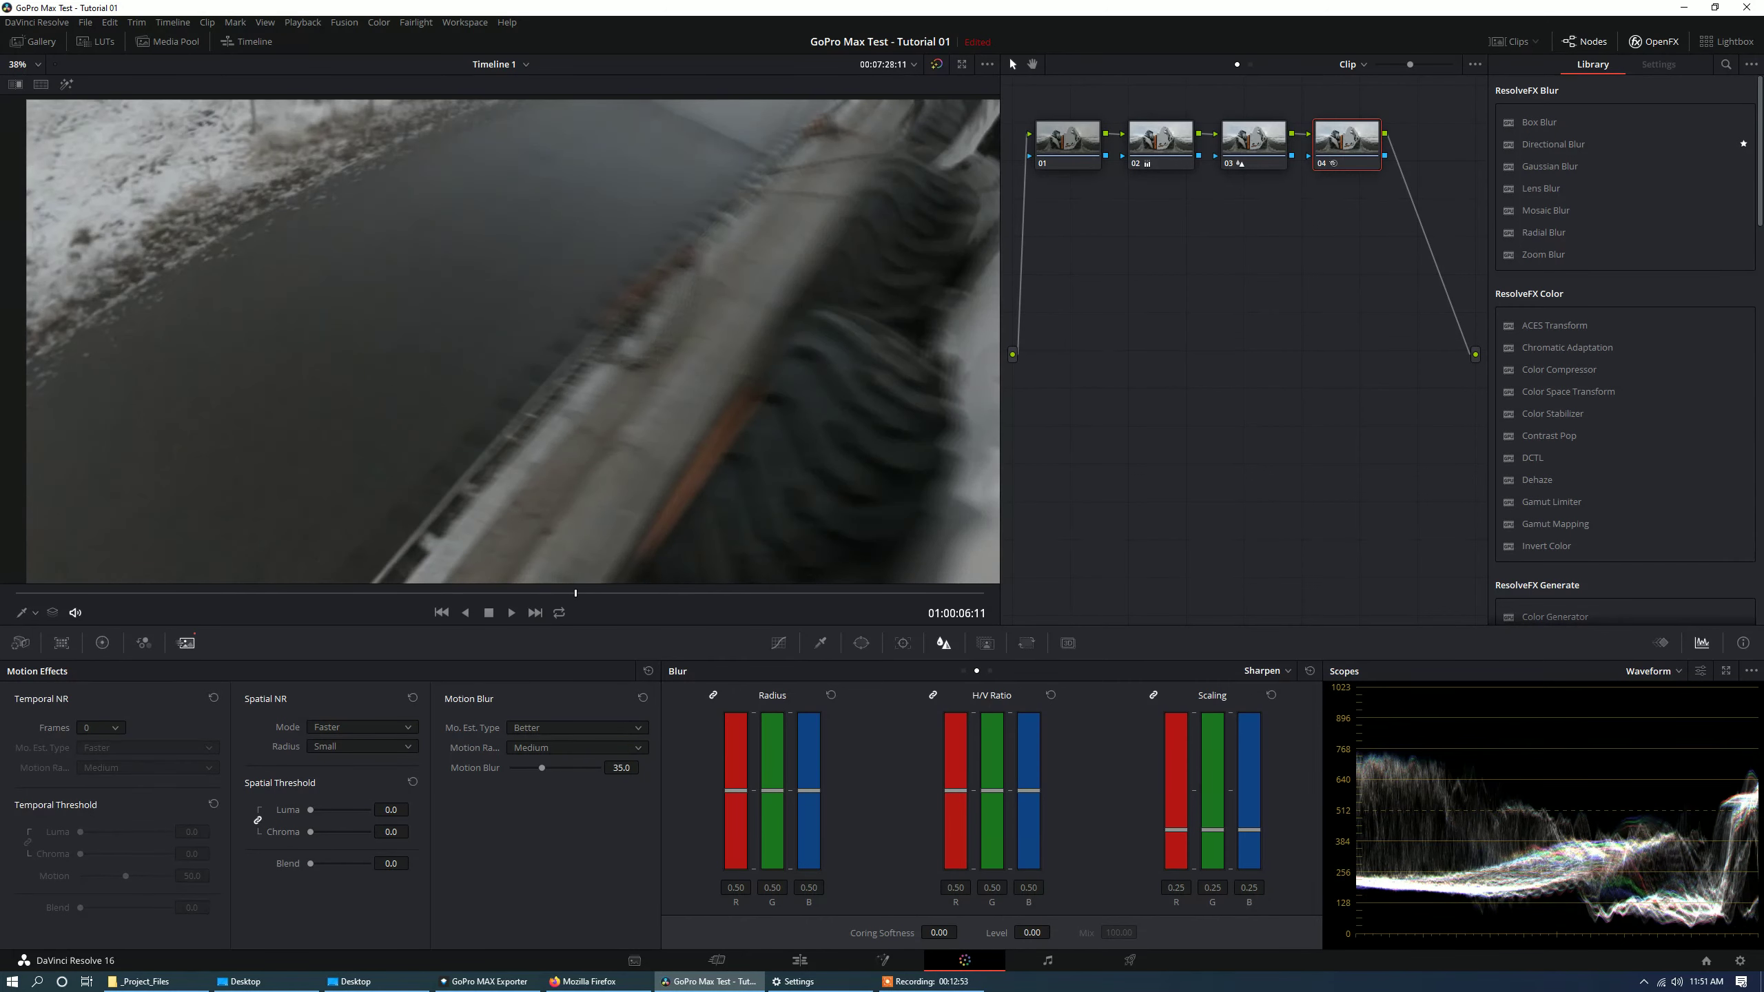
key("Left")
key("Left")
key("Left")
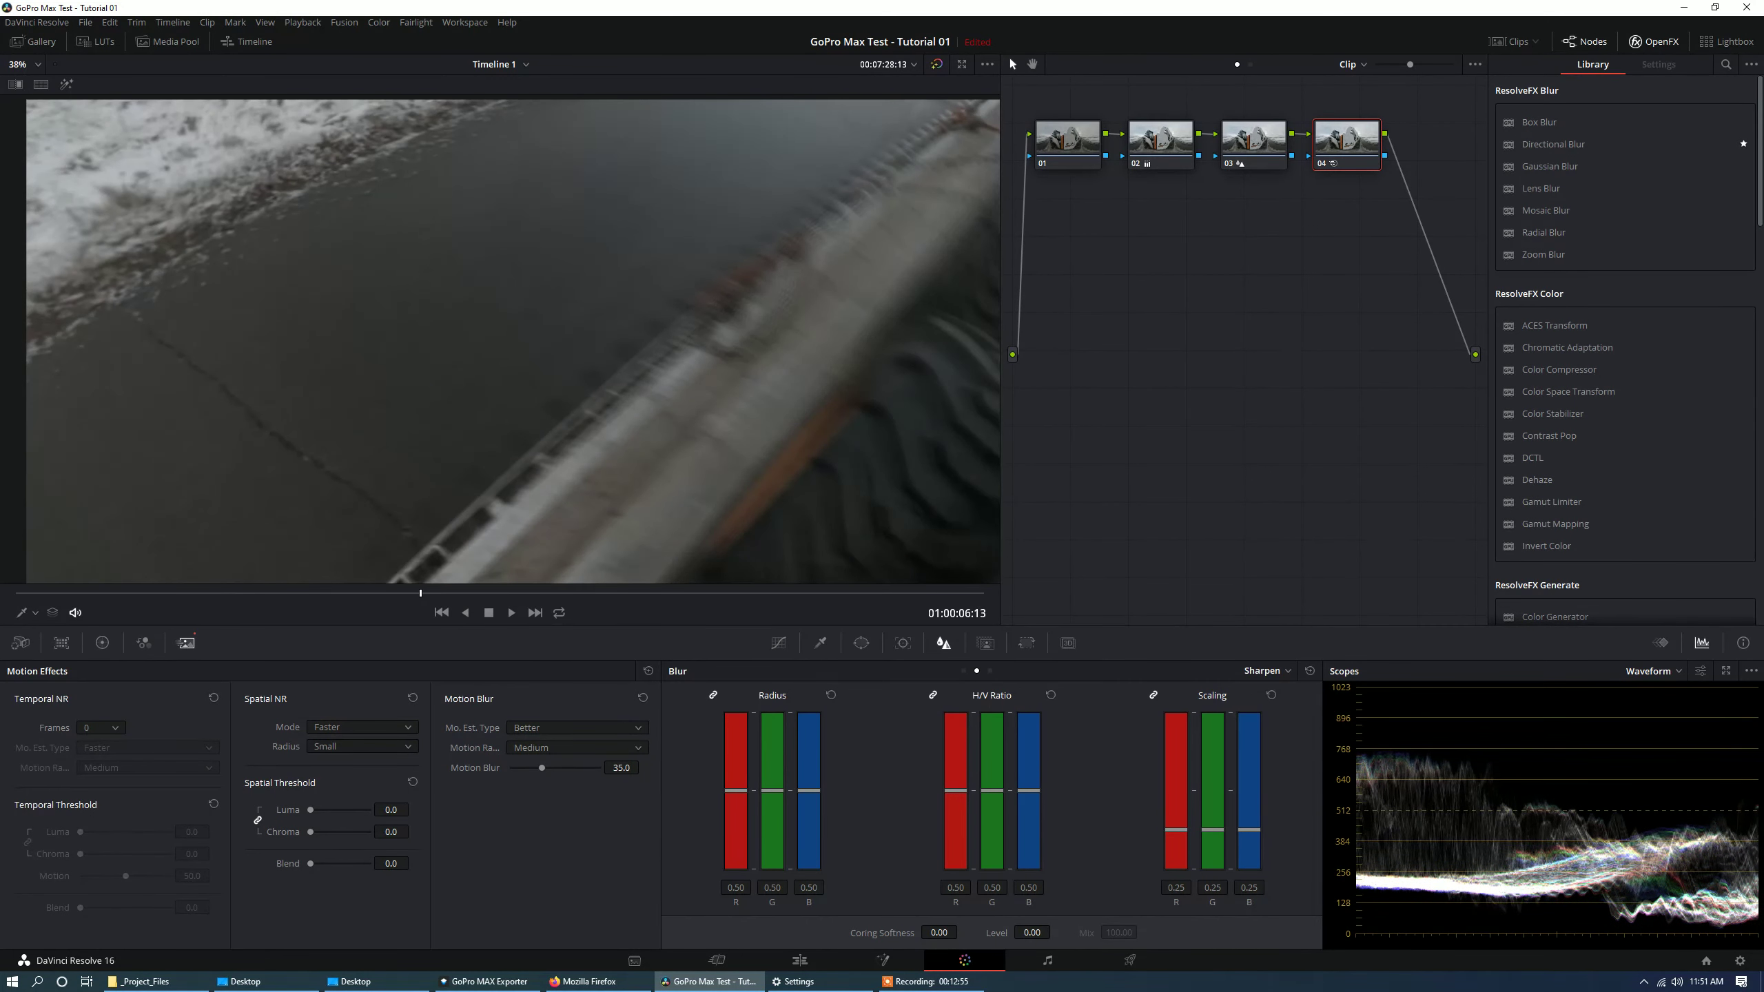
Go back to the opening view of the clip around 01:00:00:22 and review the whole frame from there.
left_click_drag(319, 593, 97, 593)
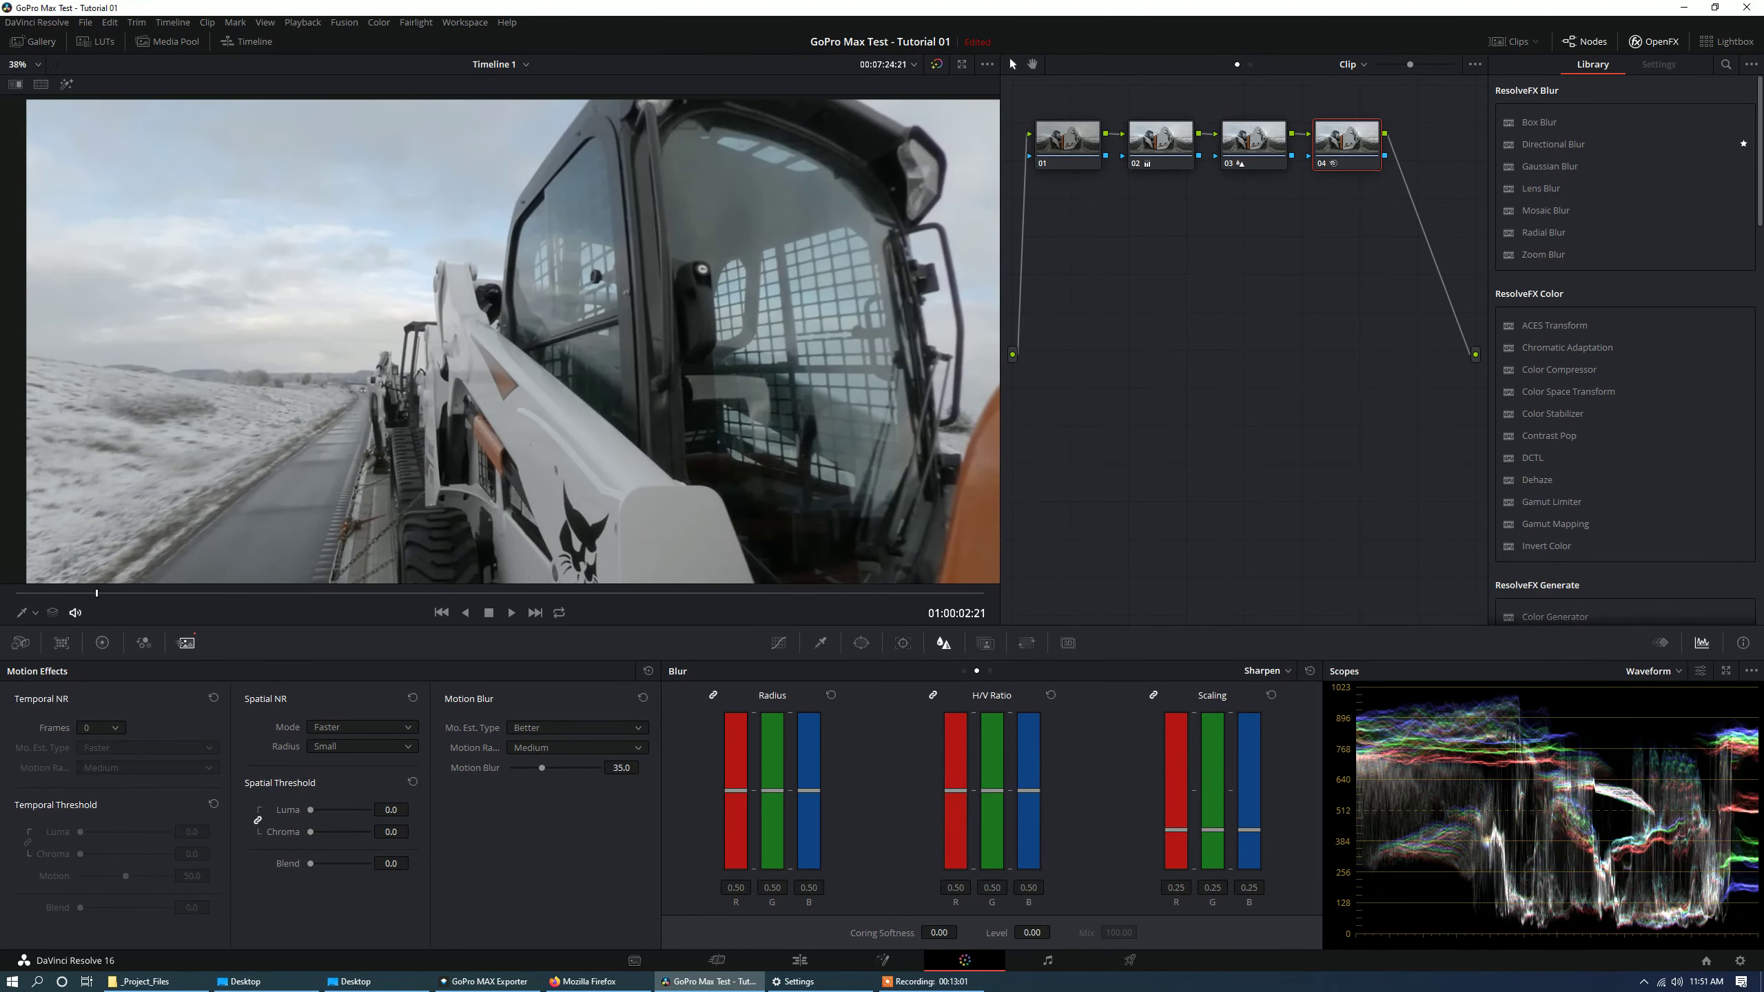
scroll(512, 345, "down", 4)
scroll(511, 345, "up", 1)
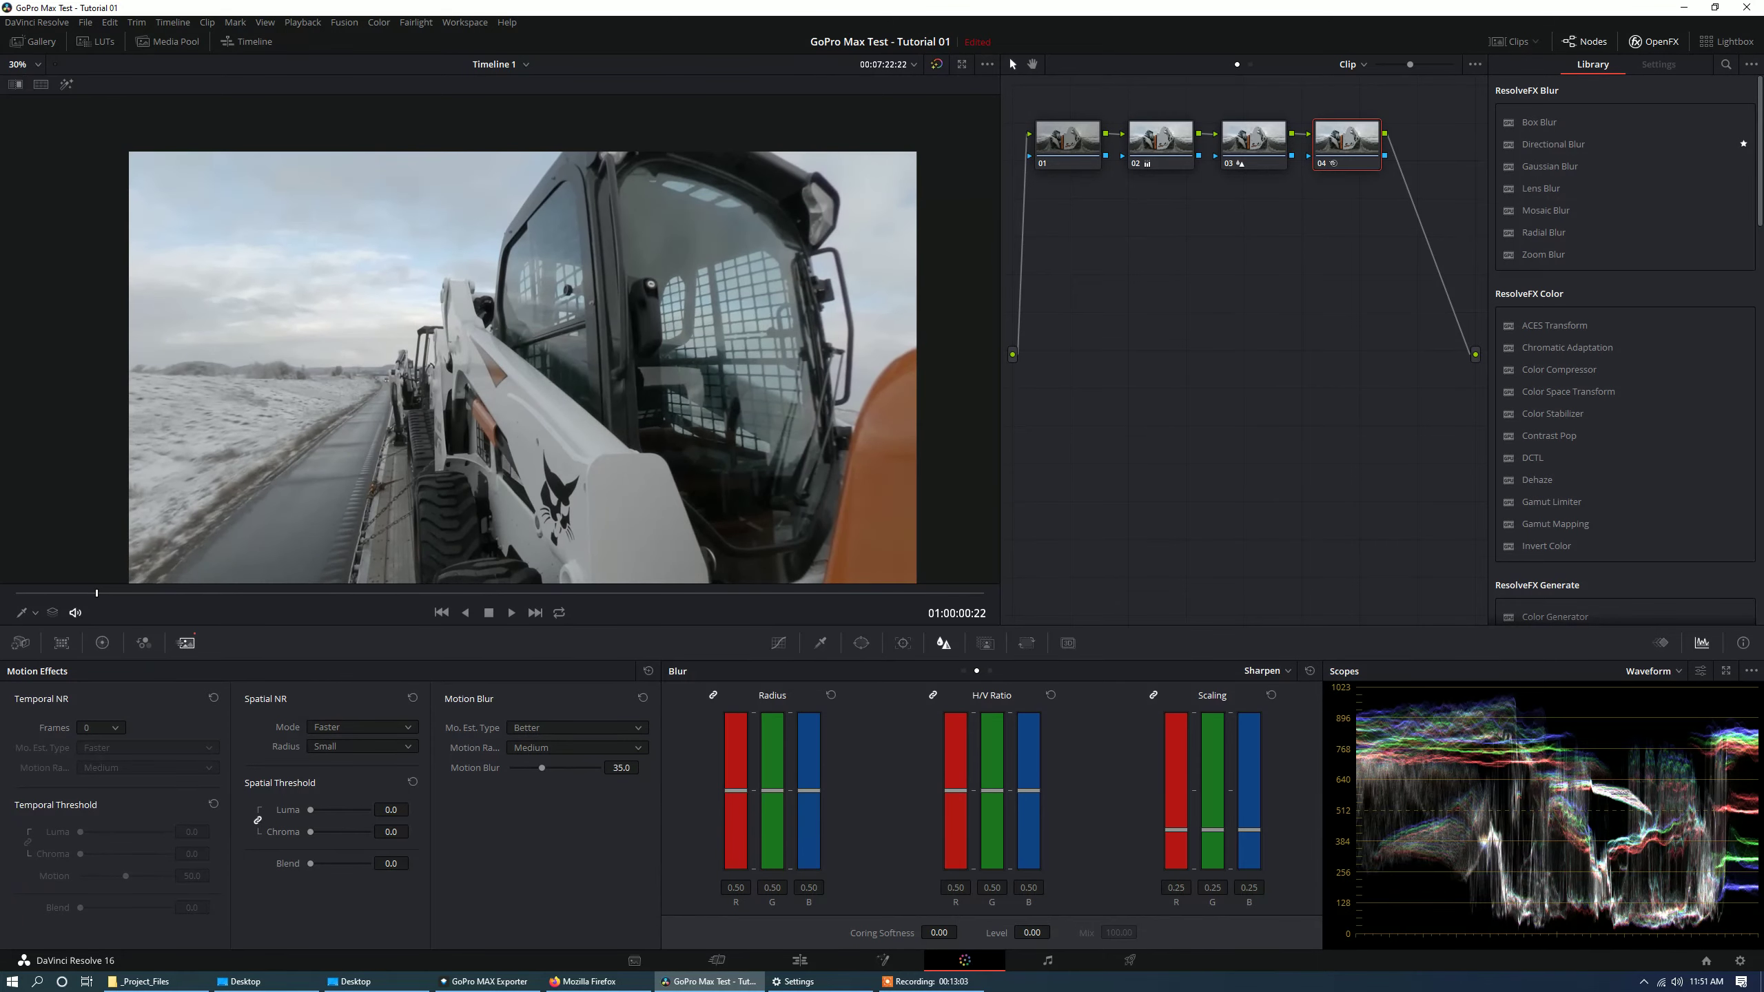